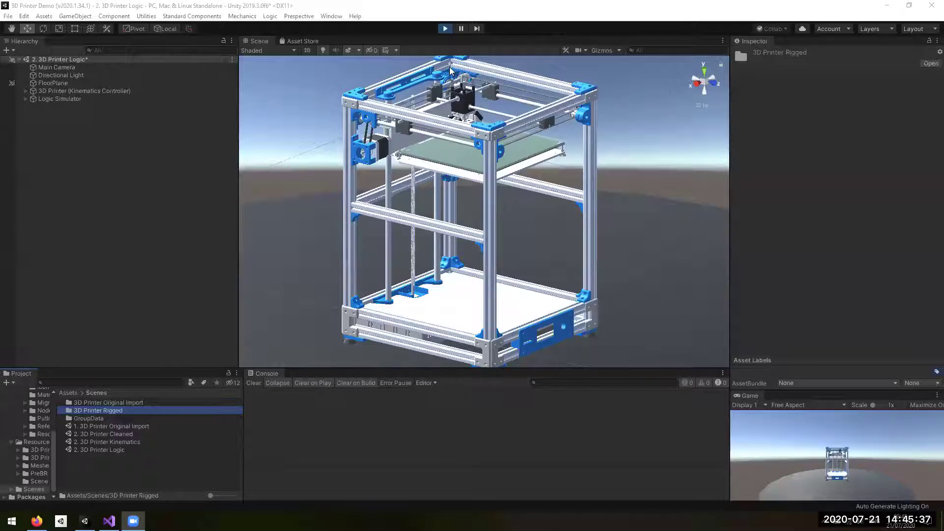
Step: Clear the selection, switch to Visual Studio and review the LoopCount motor logic in the DRIVENSTEPPERMOTOR function block
{"action": "left_click", "coordinate": [330, 237]}
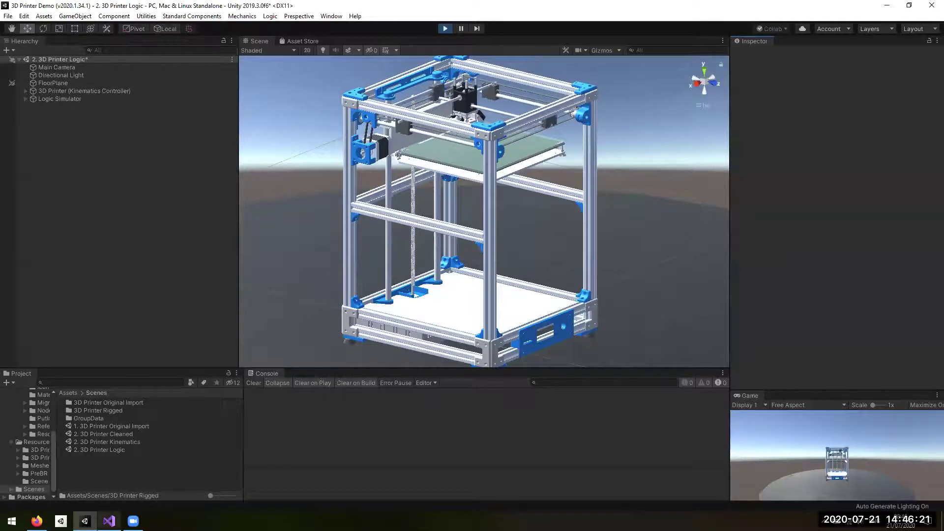
{"action": "left_click", "coordinate": [109, 521]}
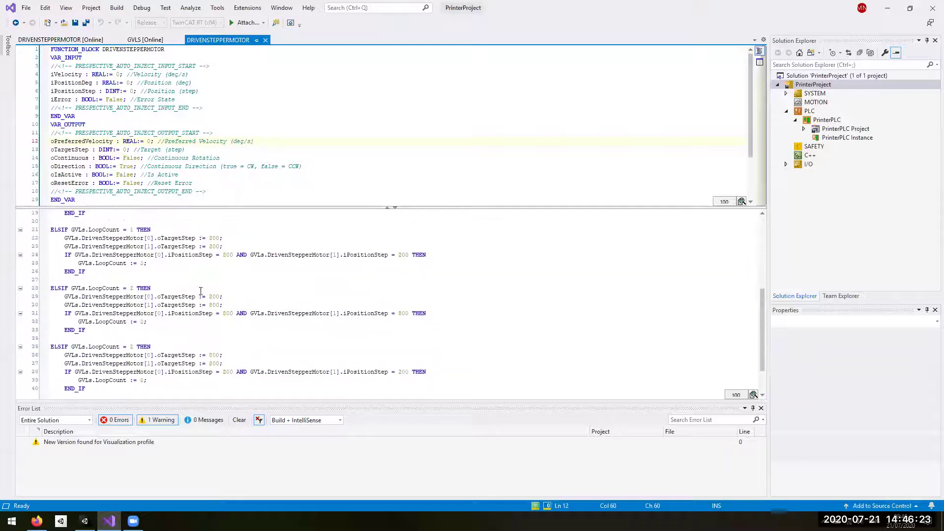
{"action": "scroll", "coordinate": [201, 291], "scroll_direction": "up", "scroll_amount": 2}
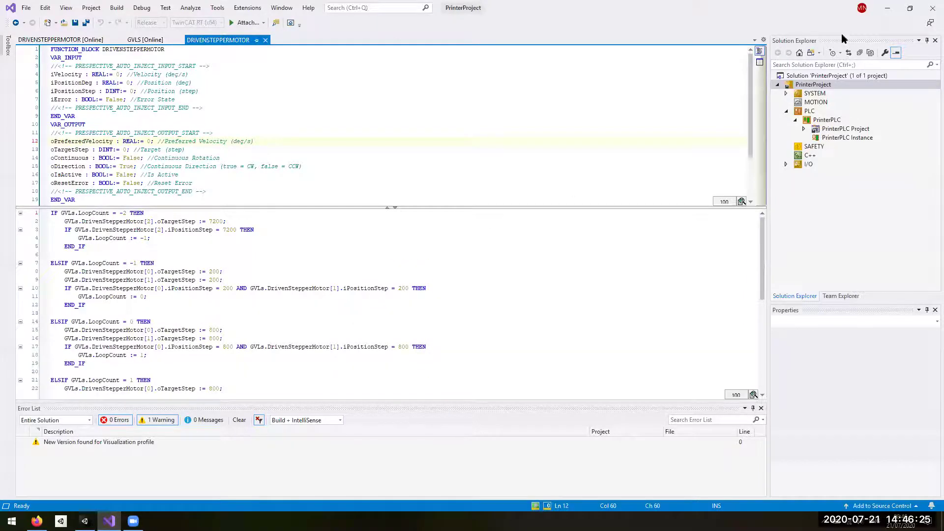
{"action": "left_click", "coordinate": [888, 8]}
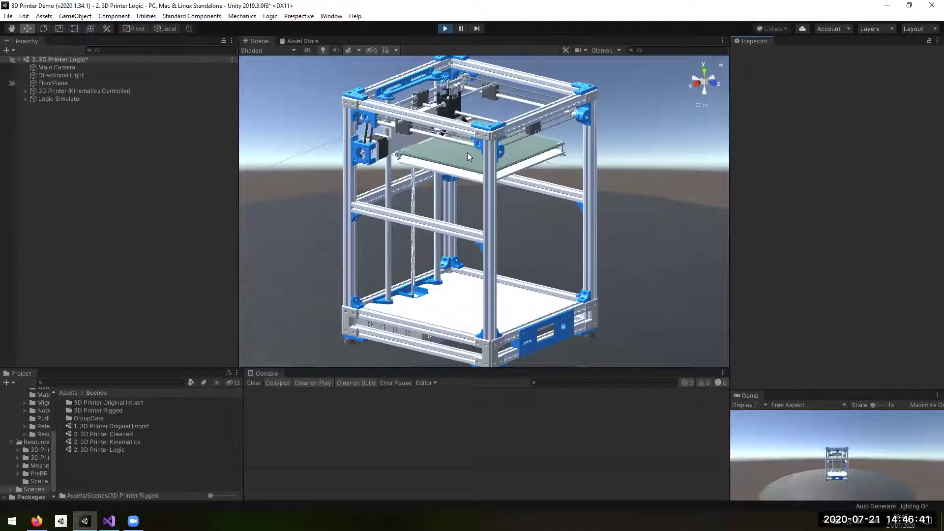
Step: Return to the PrinterProject code in Visual Studio, look at the available PLC extensions, and switch back to Unity
{"action": "key", "text": "alt"}
{"action": "key", "text": "alt+Tab"}
{"action": "left_click", "coordinate": [255, 10]}
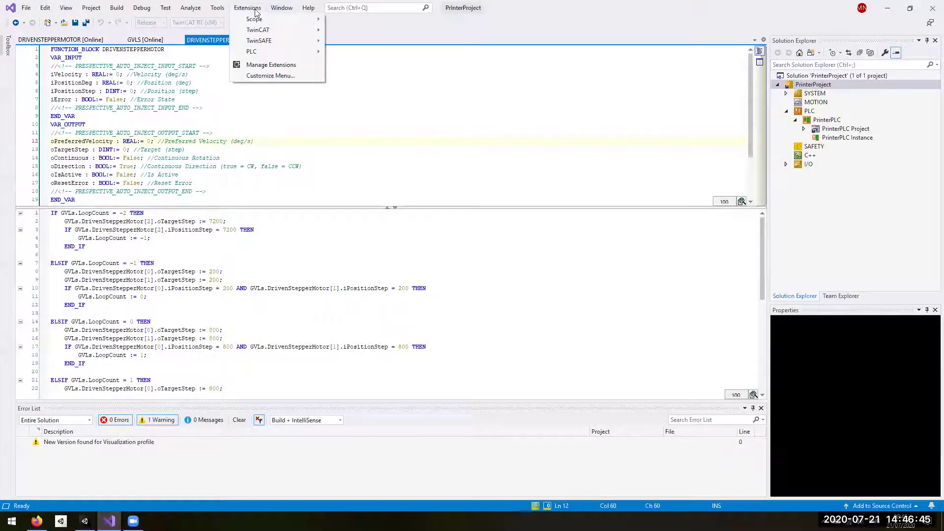
{"action": "mouse_move", "coordinate": [275, 51]}
{"action": "left_click", "coordinate": [359, 173]}
{"action": "left_click", "coordinate": [505, 297]}
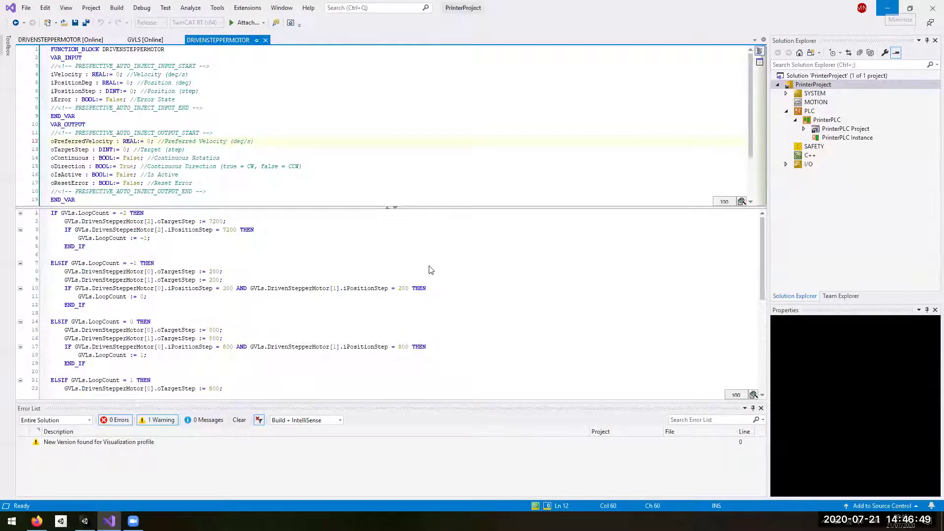
{"action": "key", "text": "alt+Tab"}
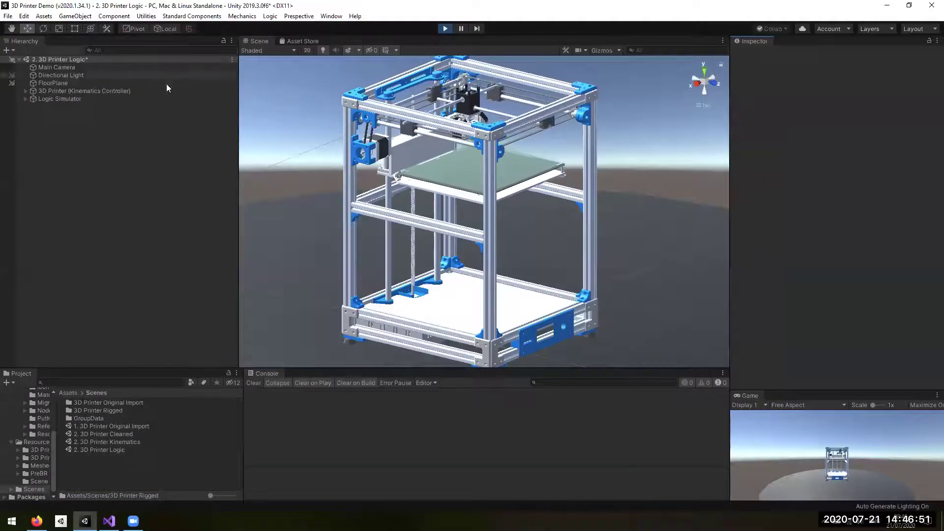
Step: Stop the running simulation and open the scene 1. 3D Printer Original Import without saving the current scene's changes
{"action": "left_click", "coordinate": [445, 28]}
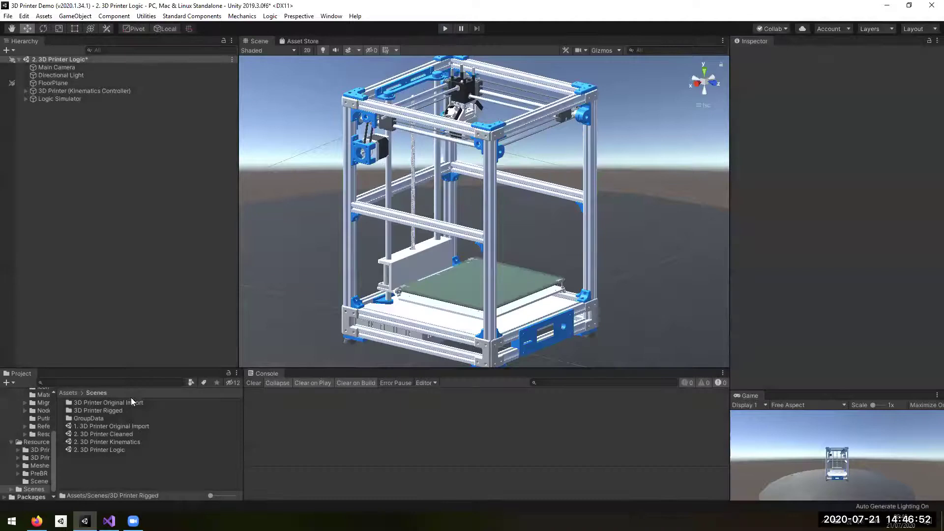
{"action": "double_click", "coordinate": [119, 428]}
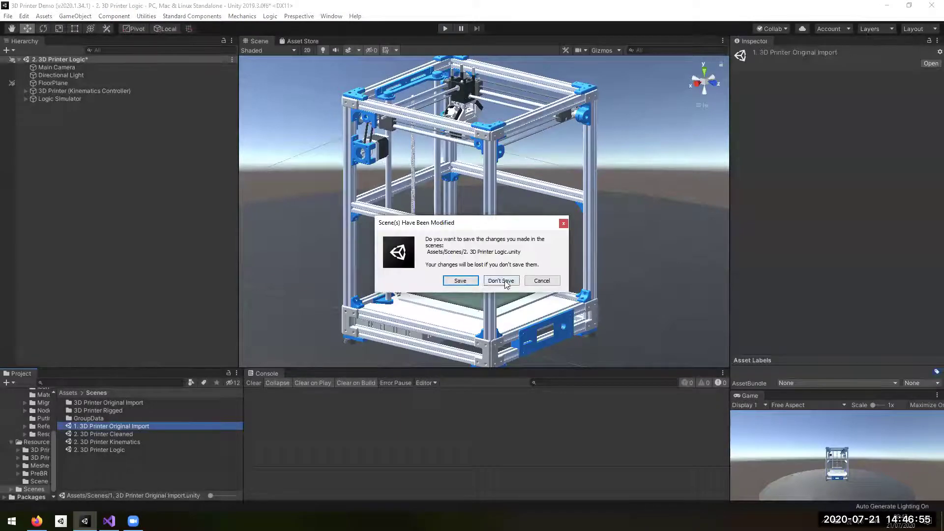
{"action": "left_click", "coordinate": [501, 281]}
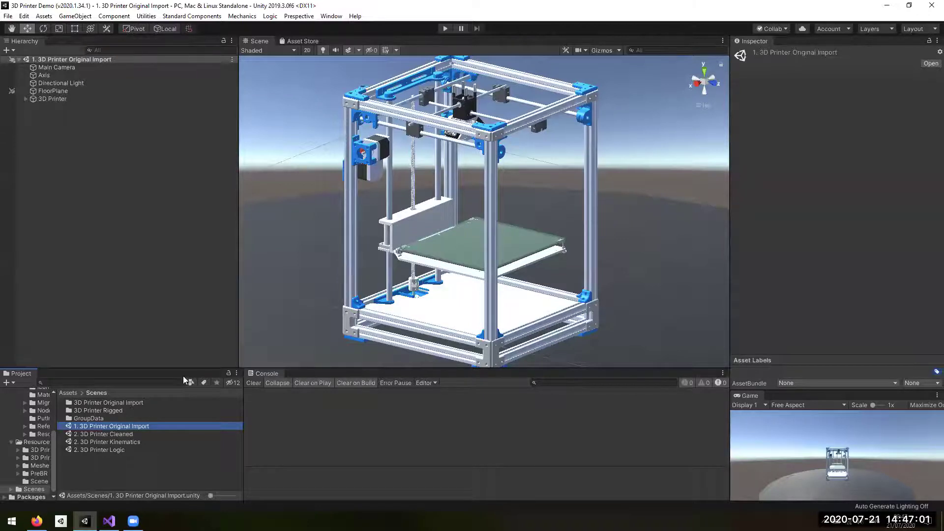
Step: Expand the 3D Printer object and select the upper front frame profile's mesh in the scene to inspect it
{"action": "left_click", "coordinate": [26, 98]}
{"action": "left_click", "coordinate": [32, 106]}
{"action": "left_click", "coordinate": [32, 107]}
{"action": "left_click", "coordinate": [182, 186]}
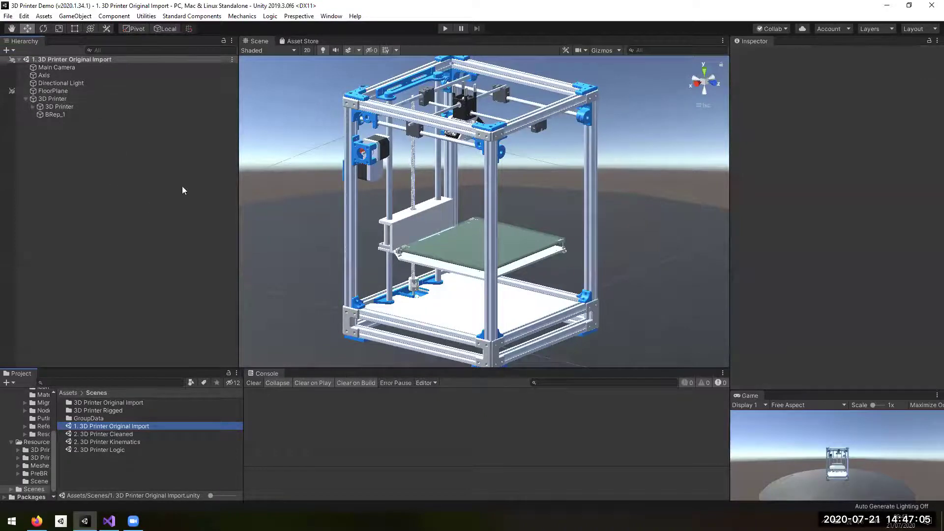
{"action": "left_click", "coordinate": [447, 124]}
{"action": "mouse_move", "coordinate": [356, 199]}
{"action": "left_mouse_down", "text": "alt"}
{"action": "mouse_move", "coordinate": [427, 218]}
{"action": "mouse_move", "coordinate": [446, 213]}
{"action": "left_mouse_up", "text": "alt"}
{"action": "scroll", "coordinate": [446, 213], "scroll_direction": "up", "scroll_amount": 2}
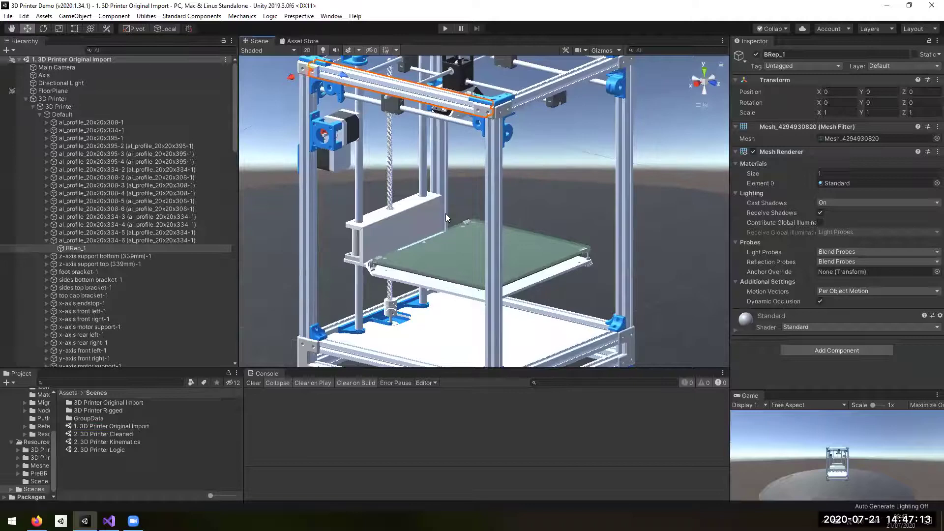
{"action": "scroll", "coordinate": [446, 214], "scroll_direction": "down", "scroll_amount": 3}
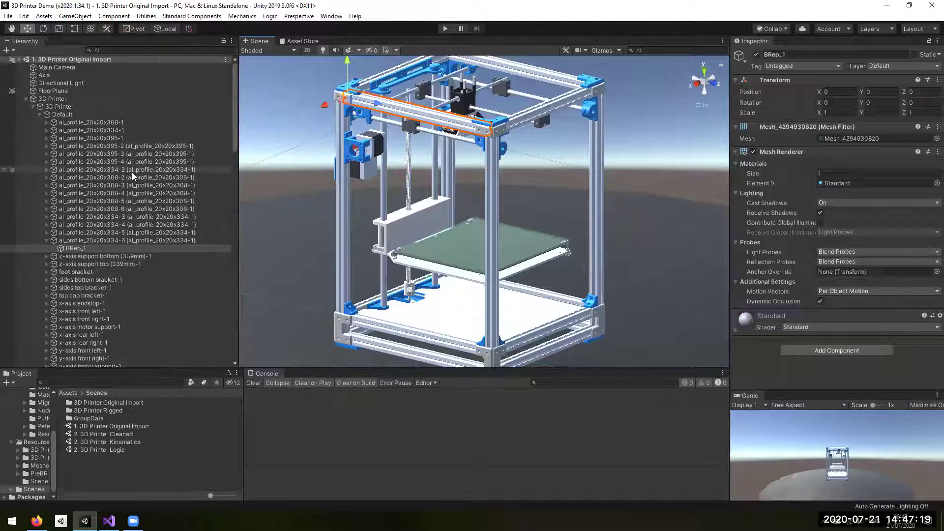
Step: Look through the imported parts under Default, inspecting rod_x printhead_320x6-1 and al_profile_20x20x308-4
{"action": "scroll", "coordinate": [132, 173], "scroll_direction": "down", "scroll_amount": 5}
{"action": "scroll", "coordinate": [140, 165], "scroll_direction": "up", "scroll_amount": 5}
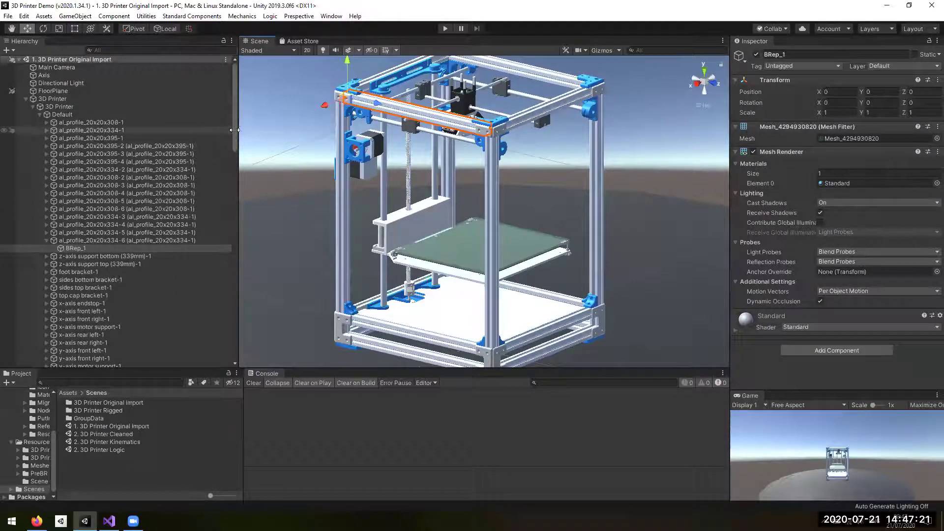
{"action": "left_click_drag", "start_coordinate": [235, 130], "coordinate": [236, 130]}
{"action": "scroll", "coordinate": [148, 197], "scroll_direction": "down", "scroll_amount": 12}
{"action": "scroll", "coordinate": [98, 248], "scroll_direction": "down", "scroll_amount": 4}
{"action": "left_click", "coordinate": [97, 258]}
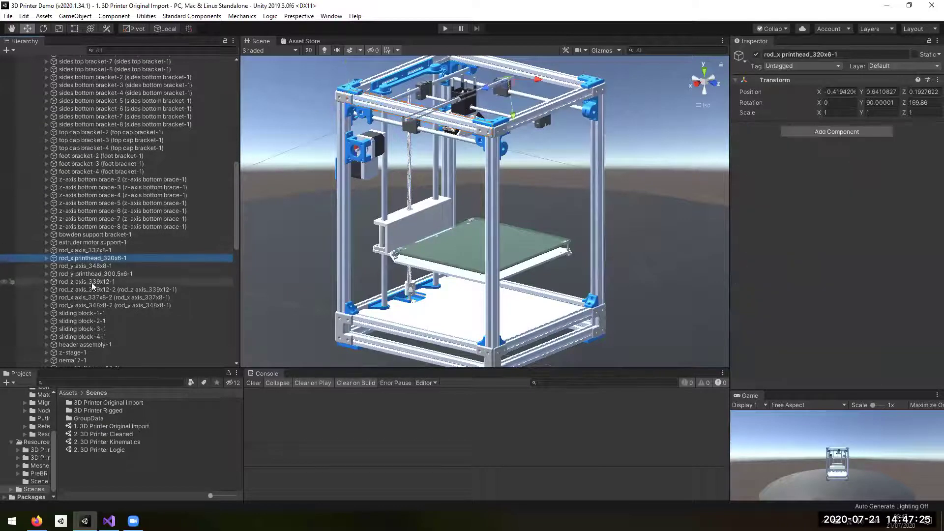
{"action": "scroll", "coordinate": [91, 282], "scroll_direction": "down", "scroll_amount": 4}
{"action": "scroll", "coordinate": [105, 224], "scroll_direction": "up", "scroll_amount": 6}
{"action": "scroll", "coordinate": [106, 224], "scroll_direction": "up", "scroll_amount": 12}
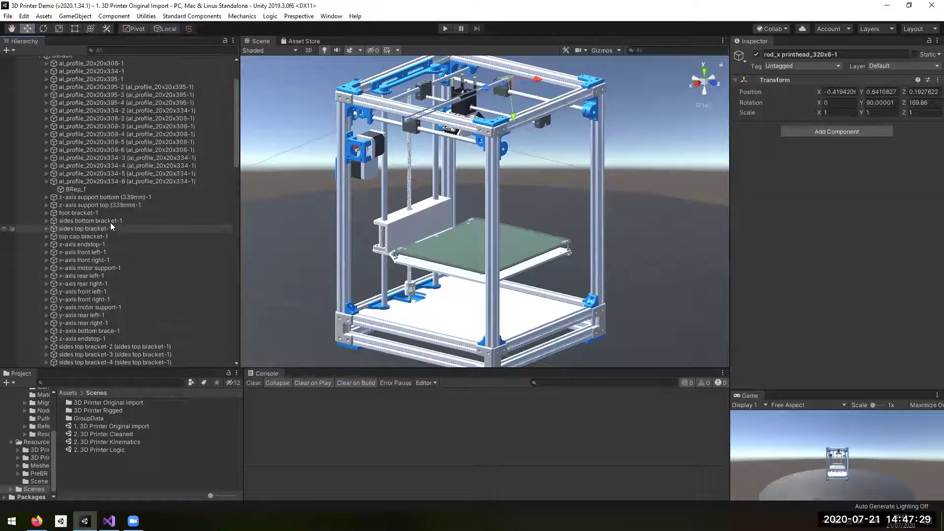
{"action": "scroll", "coordinate": [110, 226], "scroll_direction": "up", "scroll_amount": 3}
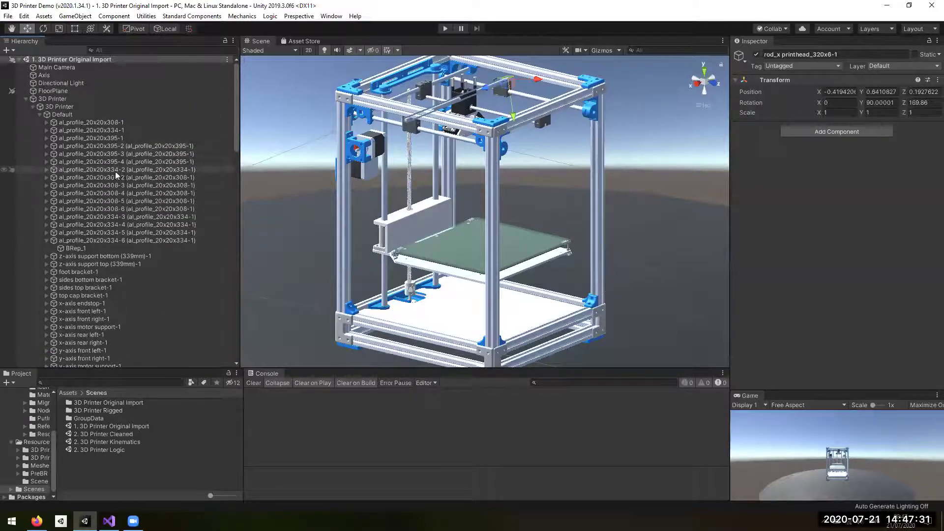
{"action": "left_click", "coordinate": [113, 193]}
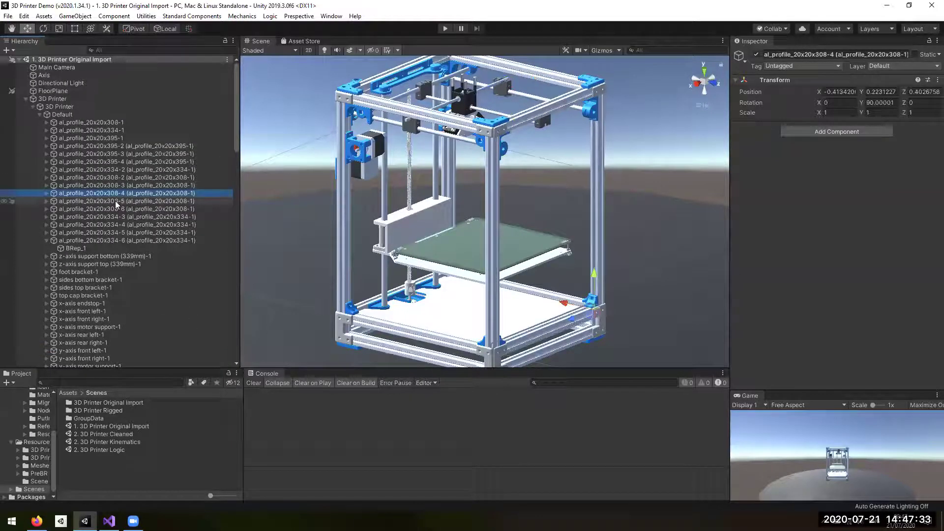
{"action": "scroll", "coordinate": [117, 205], "scroll_direction": "down", "scroll_amount": 4}
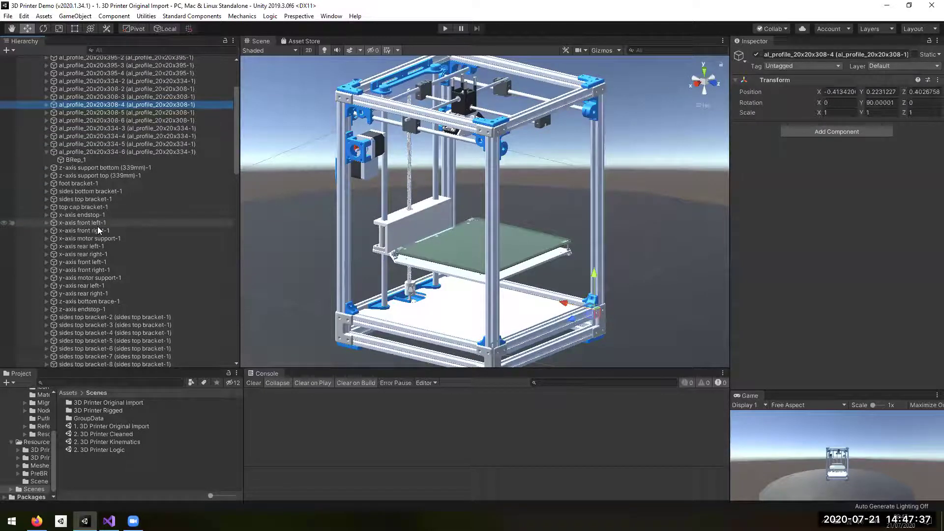
{"action": "scroll", "coordinate": [188, 185], "scroll_direction": "up", "scroll_amount": 4}
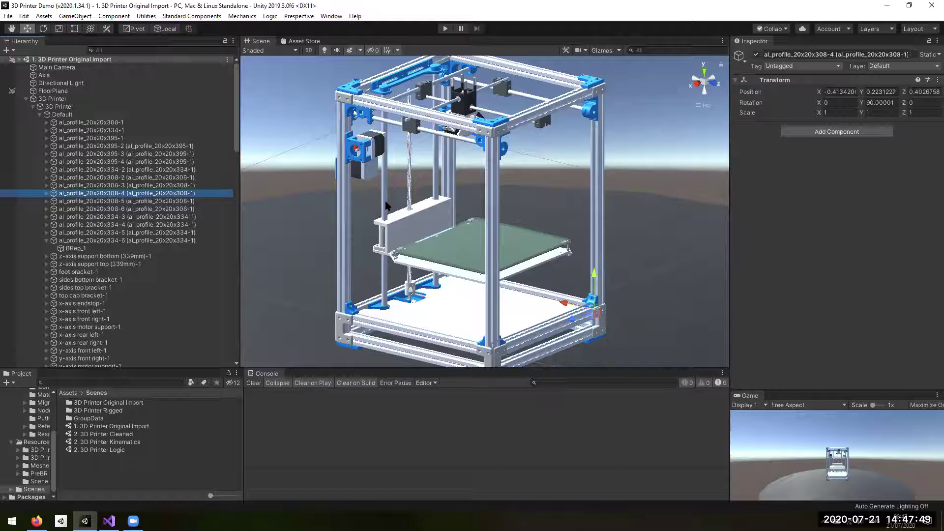
Step: Examine the printer's frame, print bed and z-stage from several angles
{"action": "left_click_drag", "start_coordinate": [386, 205], "coordinate": [373, 179], "text": "alt"}
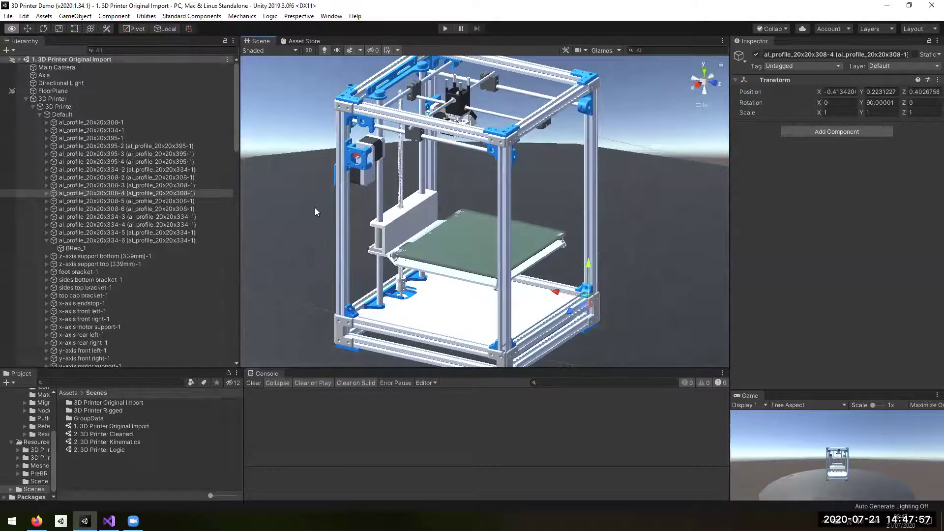
{"action": "scroll", "coordinate": [317, 207], "scroll_direction": "up", "scroll_amount": 2}
{"action": "scroll", "coordinate": [322, 207], "scroll_direction": "up", "scroll_amount": 3}
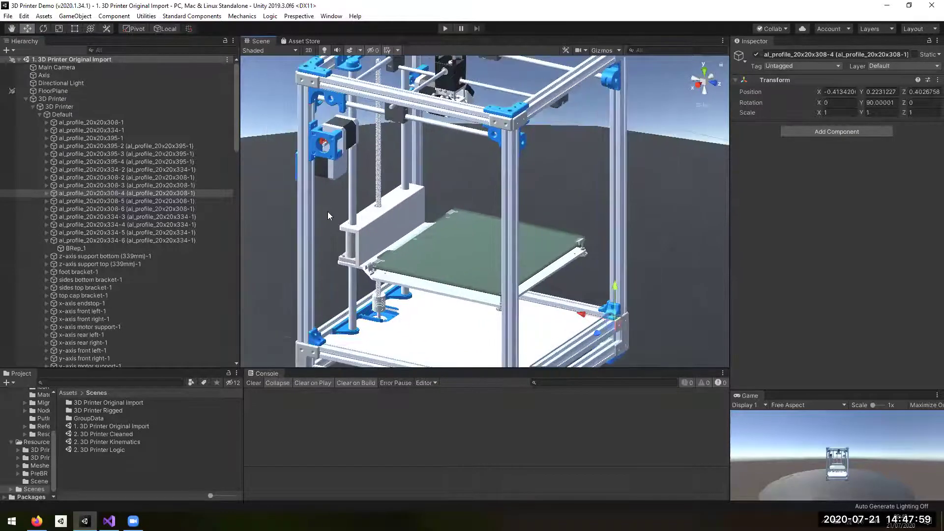
{"action": "scroll", "coordinate": [329, 212], "scroll_direction": "up", "scroll_amount": 2}
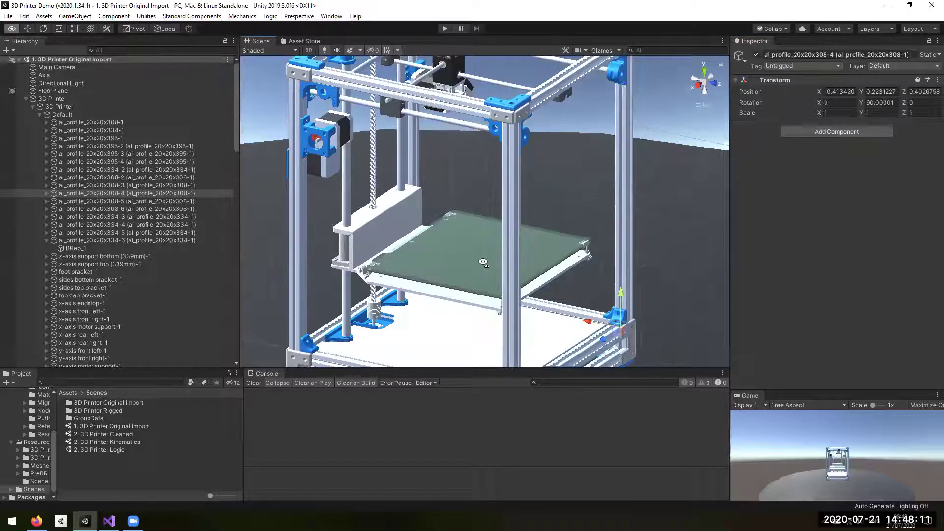
{"action": "left_click_drag", "start_coordinate": [459, 270], "coordinate": [663, 72], "text": "alt"}
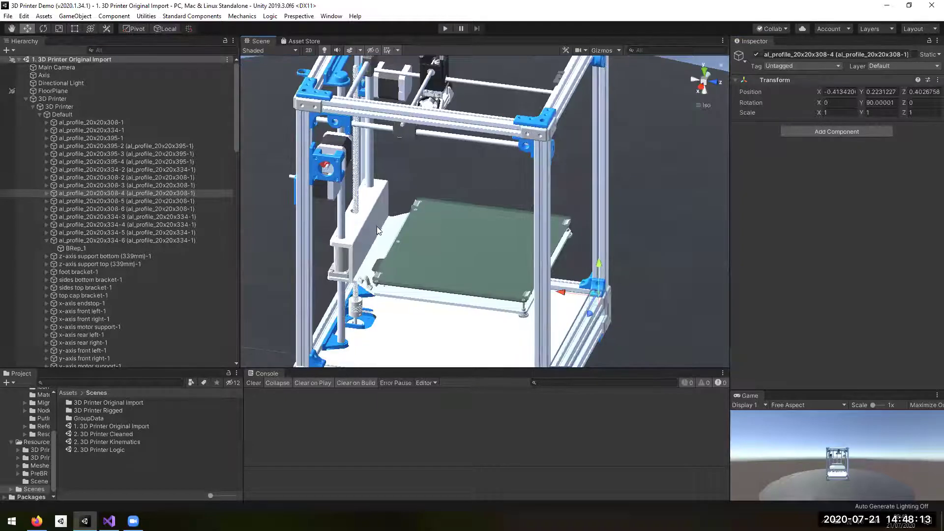
{"action": "left_click_drag", "start_coordinate": [373, 195], "coordinate": [392, 199], "text": "alt"}
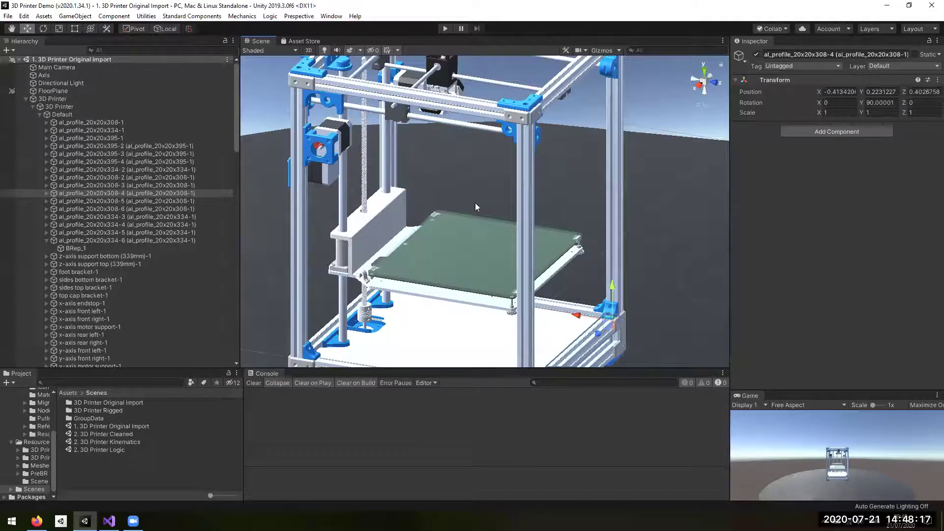
Step: Select the red pulley inside the blue motor bracket, frame it closely, and select its parent 1165-B2P-A-1-1
{"action": "scroll", "coordinate": [453, 185], "scroll_direction": "up", "scroll_amount": 3}
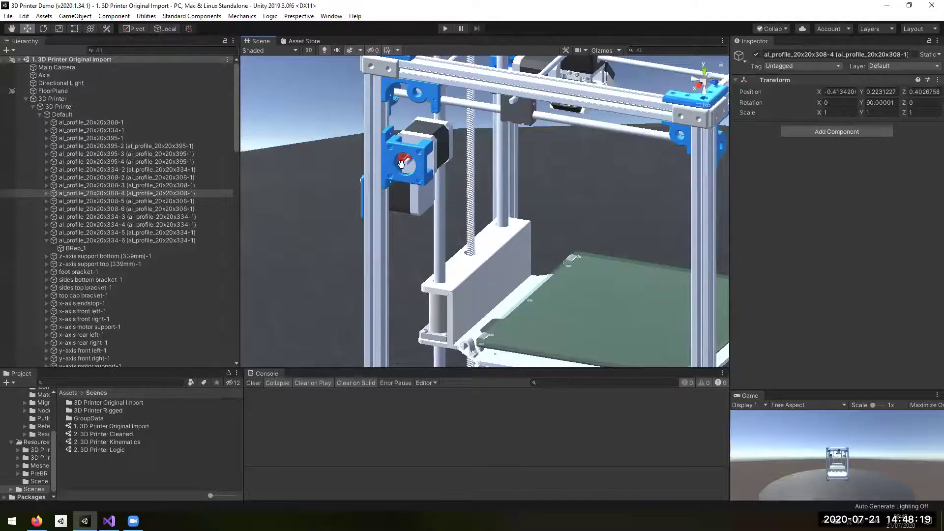
{"action": "scroll", "coordinate": [423, 197], "scroll_direction": "up", "scroll_amount": 2}
{"action": "left_click", "coordinate": [401, 196]}
{"action": "key", "text": "f"}
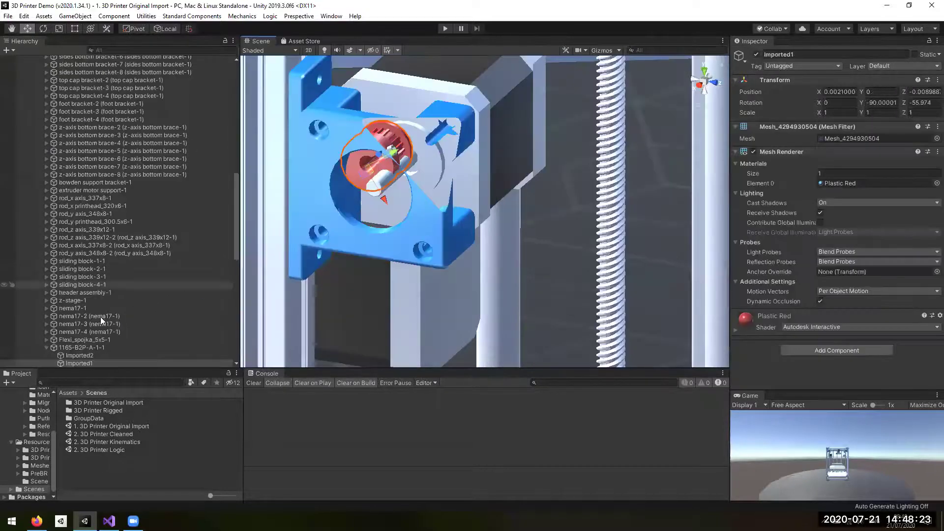
{"action": "left_click", "coordinate": [368, 287]}
{"action": "key", "text": "q"}
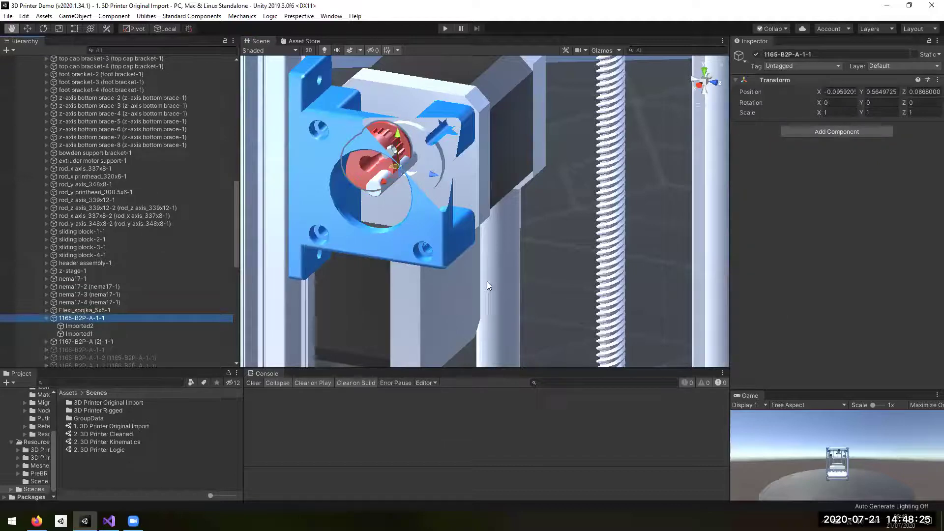
{"action": "key", "text": "w"}
{"action": "scroll", "coordinate": [544, 255], "scroll_direction": "down", "scroll_amount": 3}
{"action": "right_click_drag", "start_coordinate": [547, 231], "coordinate": [529, 160]}
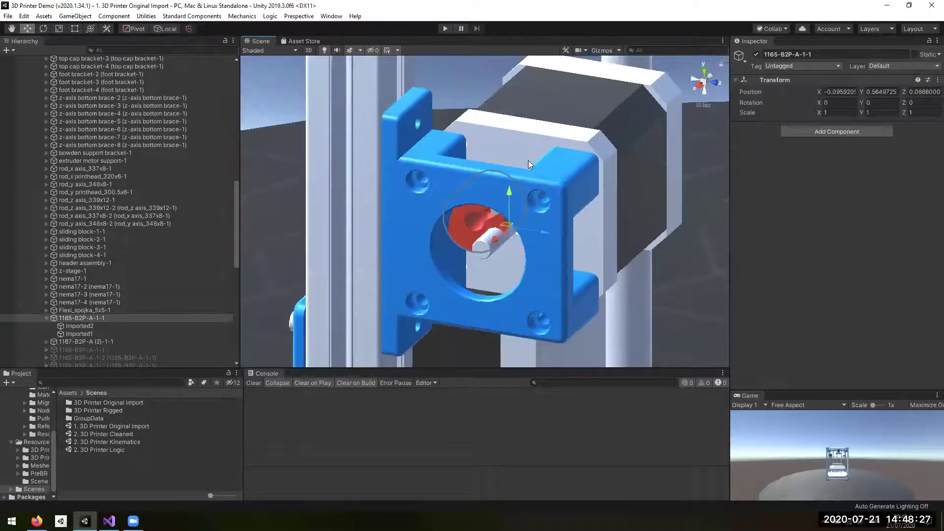
{"action": "scroll", "coordinate": [528, 160], "scroll_direction": "down", "scroll_amount": 2}
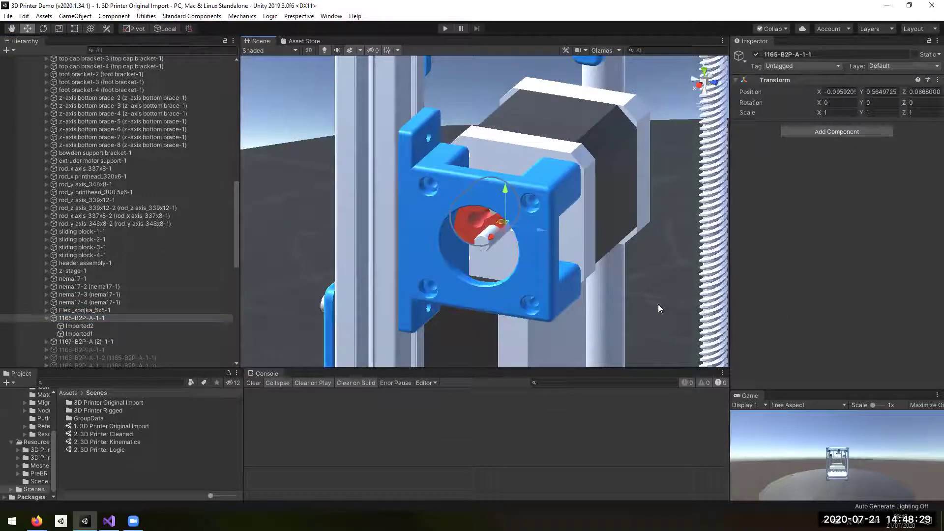
Step: Try rotating the pulley assembly 1165-B2P-A-1-1 about its current pivot and undo the rotation
{"action": "key", "text": "e"}
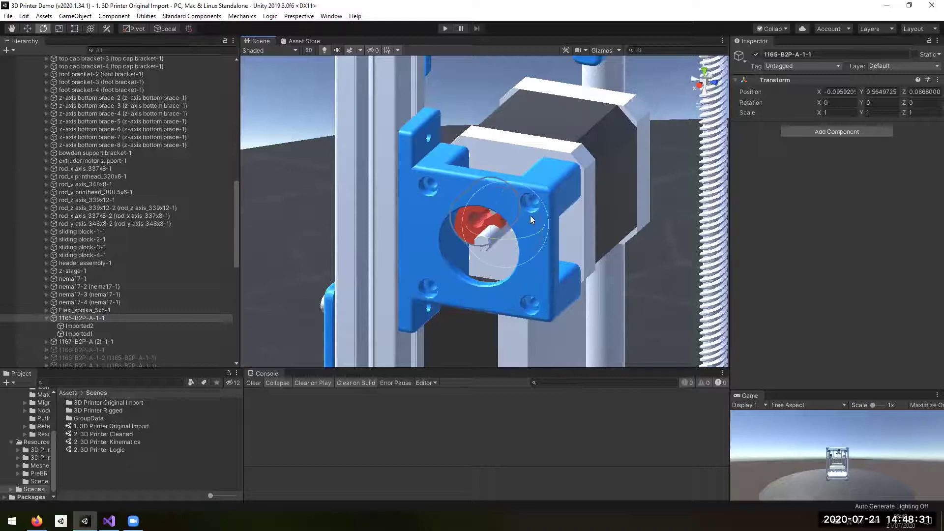
{"action": "right_click_drag", "start_coordinate": [621, 281], "coordinate": [619, 278]}
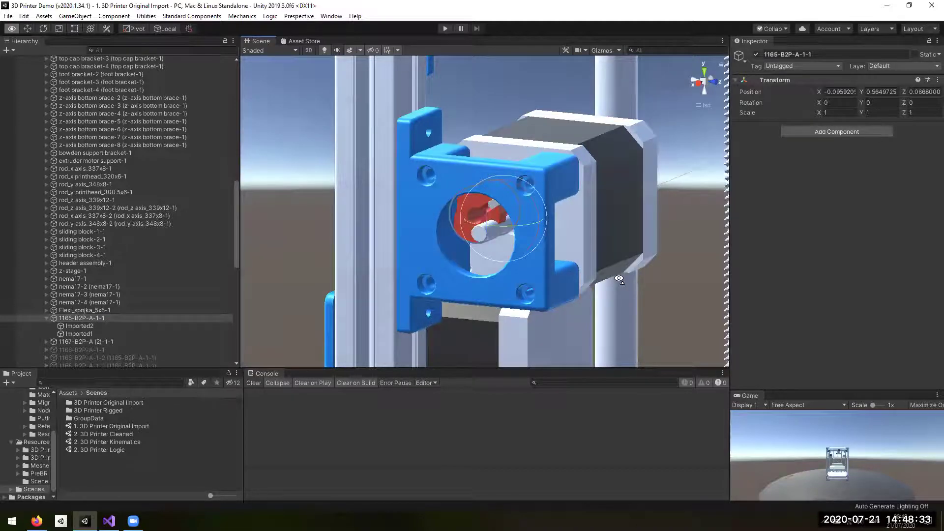
{"action": "right_click_drag", "start_coordinate": [563, 265], "coordinate": [580, 258]}
{"action": "left_click_drag", "start_coordinate": [541, 199], "coordinate": [212, 247]}
{"action": "key", "text": "ctrl+z"}
Step: Create an empty child object under 1165-B2P-A-1-1
{"action": "left_click", "coordinate": [46, 318]}
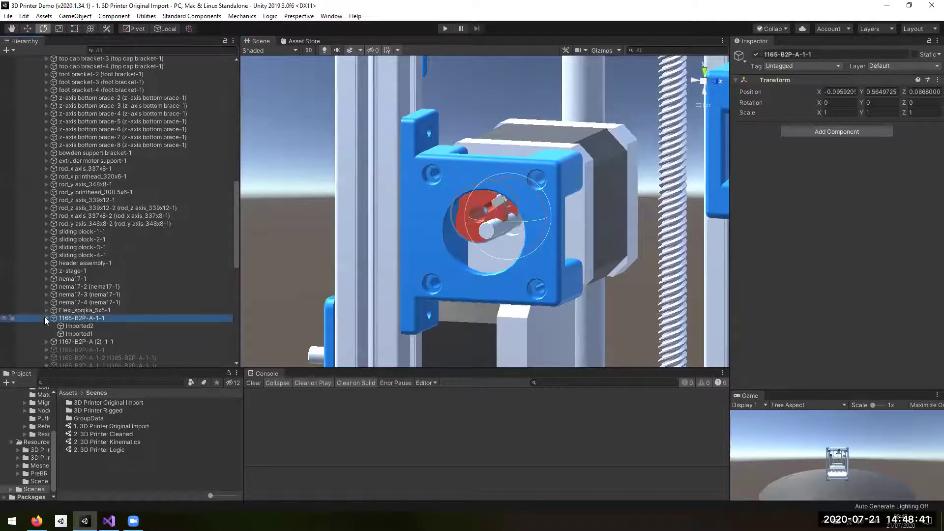
{"action": "right_click", "coordinate": [123, 316]}
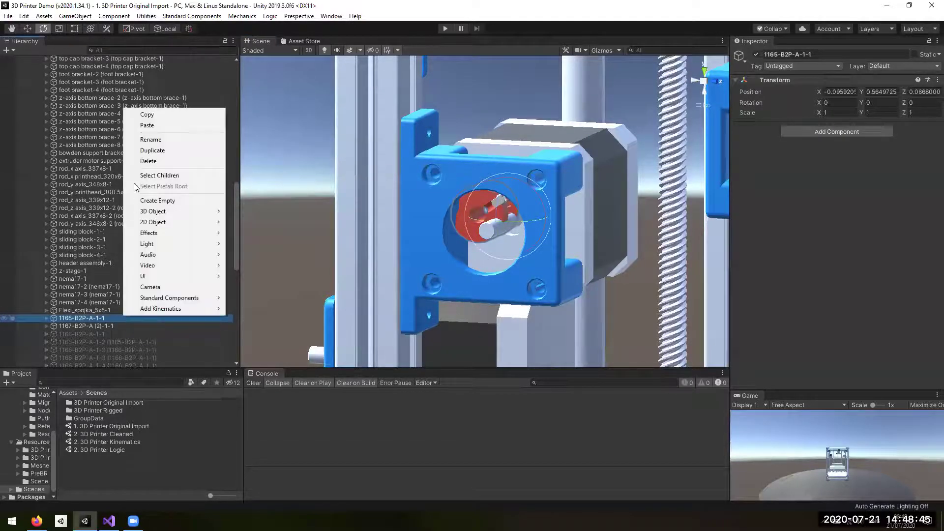
{"action": "left_click", "coordinate": [173, 200]}
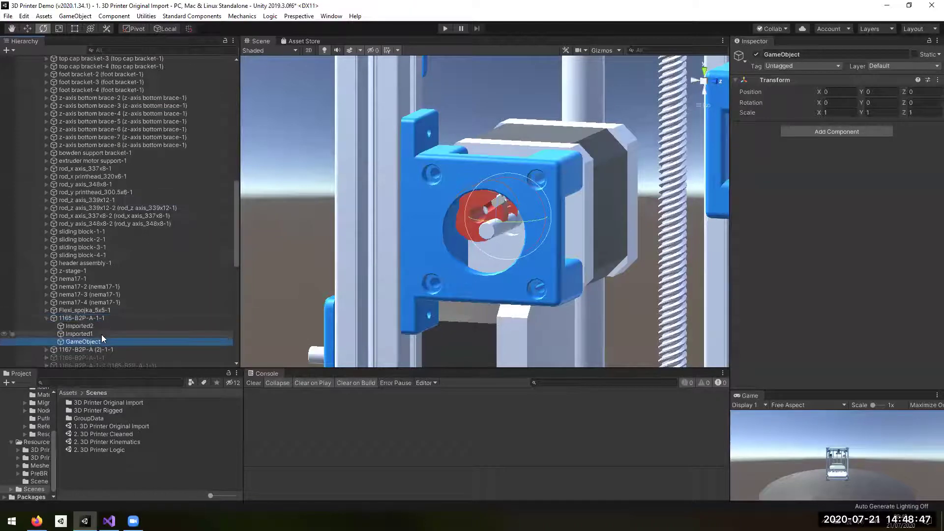
Step: Move the empty GameObject out of 1165-B2P-A-1-1 so it sits directly above it at the same hierarchy level
{"action": "left_click_drag", "start_coordinate": [96, 324], "coordinate": [96, 315]}
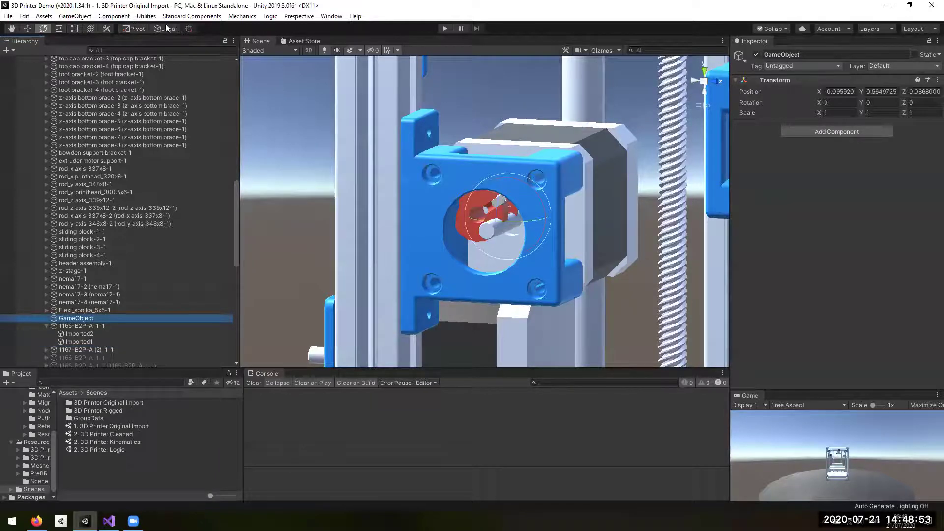
{"action": "left_click", "coordinate": [147, 16]}
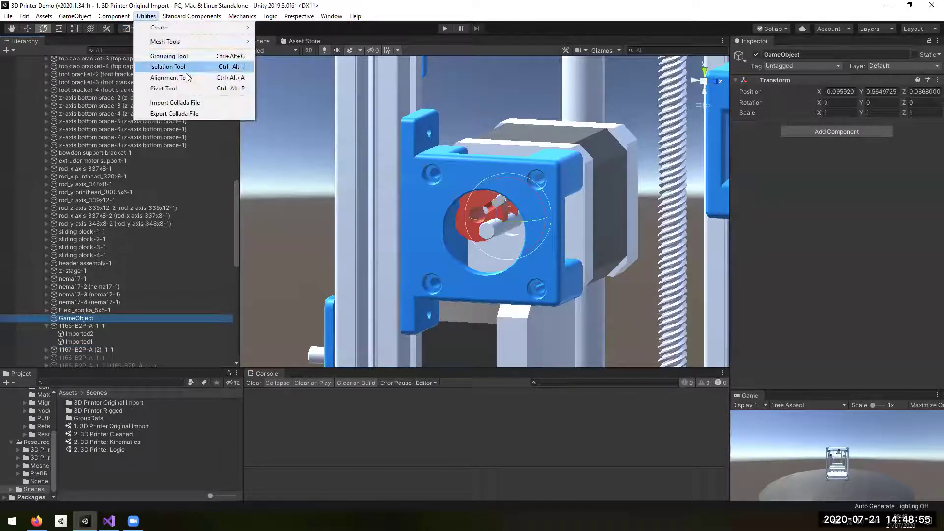
{"action": "left_click", "coordinate": [183, 89]}
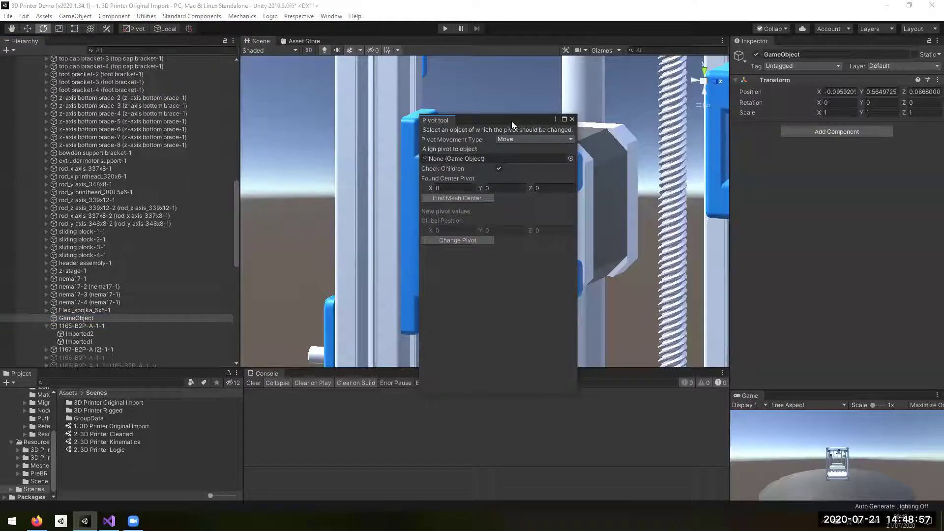
{"action": "left_click_drag", "start_coordinate": [512, 121], "coordinate": [793, 139]}
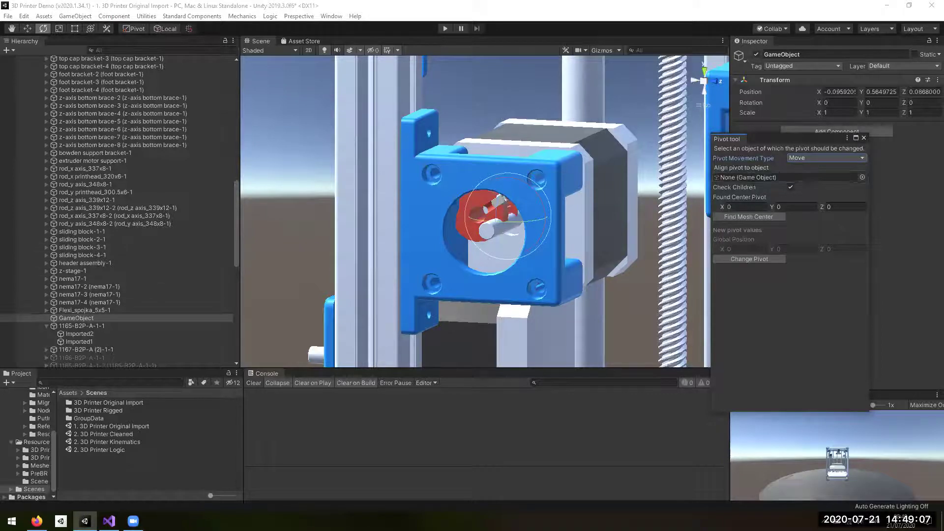
{"action": "left_click_drag", "start_coordinate": [82, 319], "coordinate": [748, 178]}
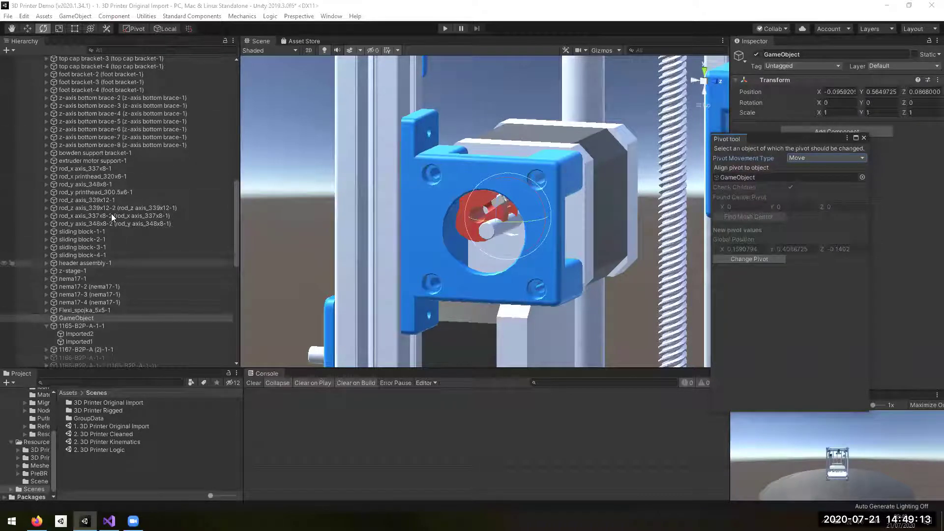
{"action": "left_click", "coordinate": [77, 327]}
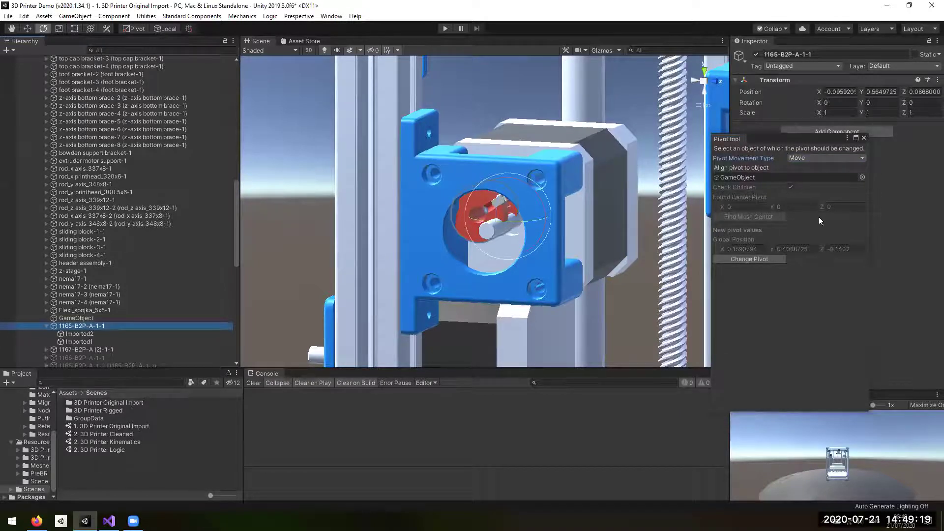
{"action": "left_click", "coordinate": [812, 158]}
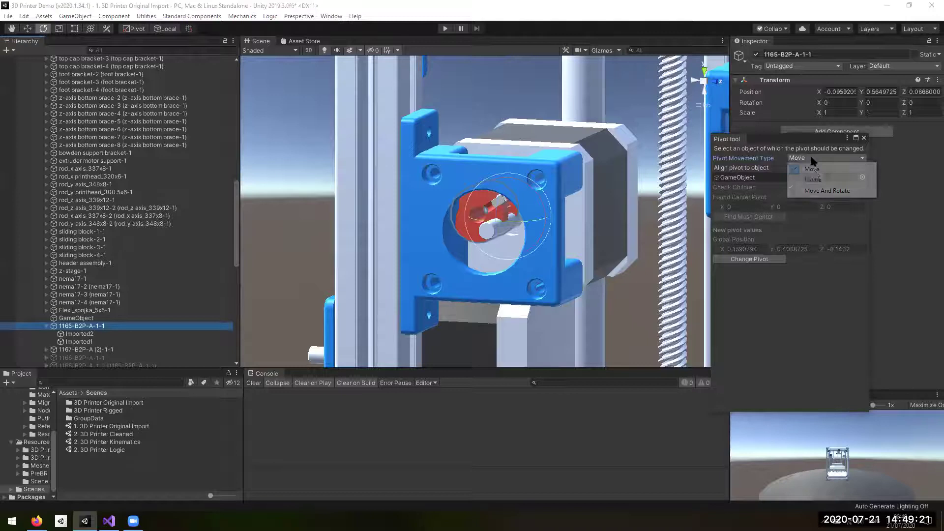
{"action": "left_click", "coordinate": [799, 156]}
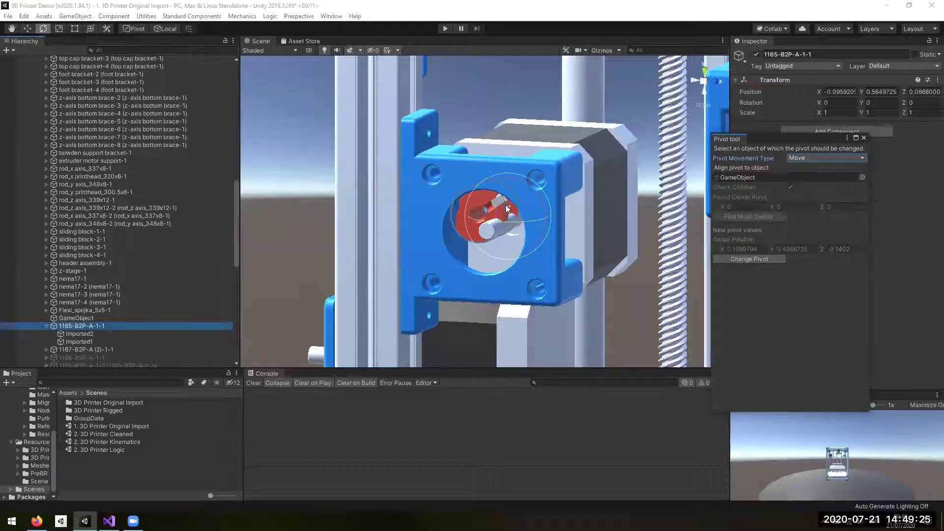
{"action": "right_click_drag", "start_coordinate": [510, 235], "coordinate": [558, 225]}
{"action": "scroll", "coordinate": [508, 255], "scroll_direction": "up", "scroll_amount": 5}
{"action": "scroll", "coordinate": [539, 265], "scroll_direction": "up", "scroll_amount": 5}
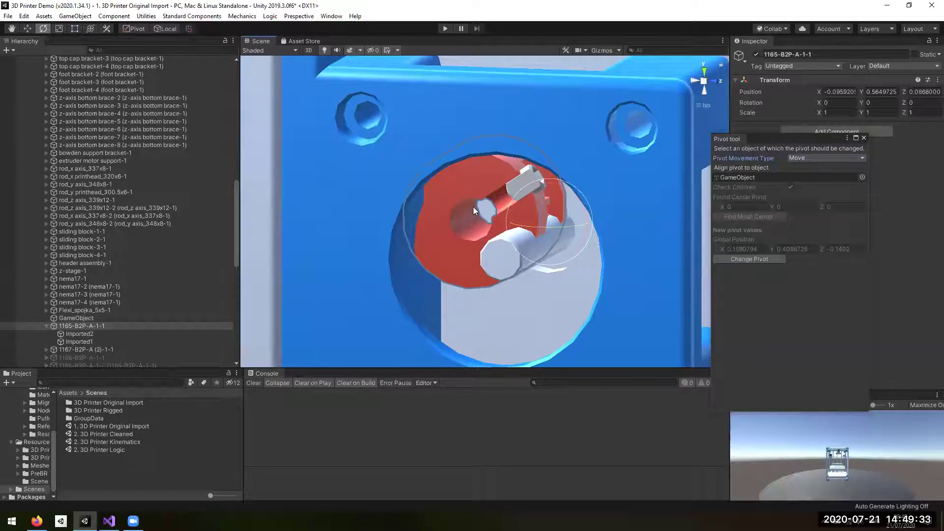
{"action": "left_click", "coordinate": [863, 138]}
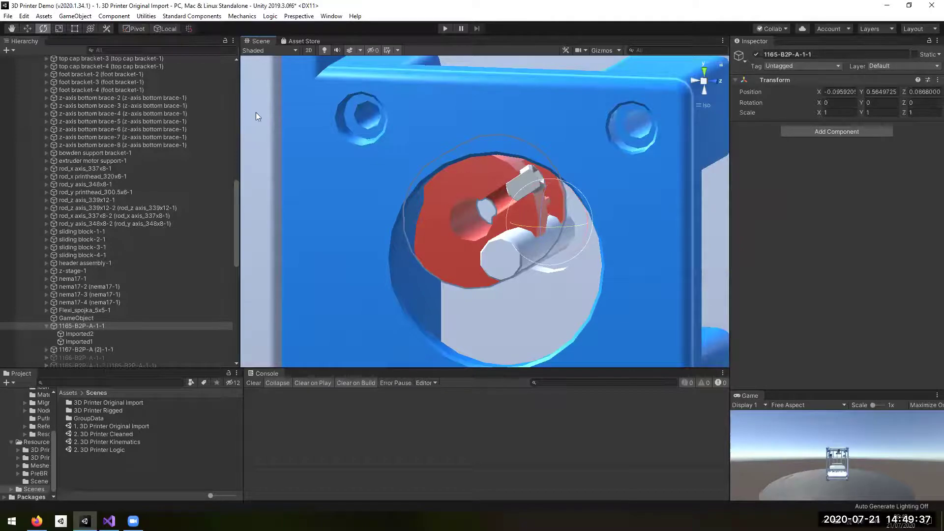
Step: Open the Alignment Tool and assign the empty GameObject as Part A, the object to move
{"action": "left_click", "coordinate": [154, 17]}
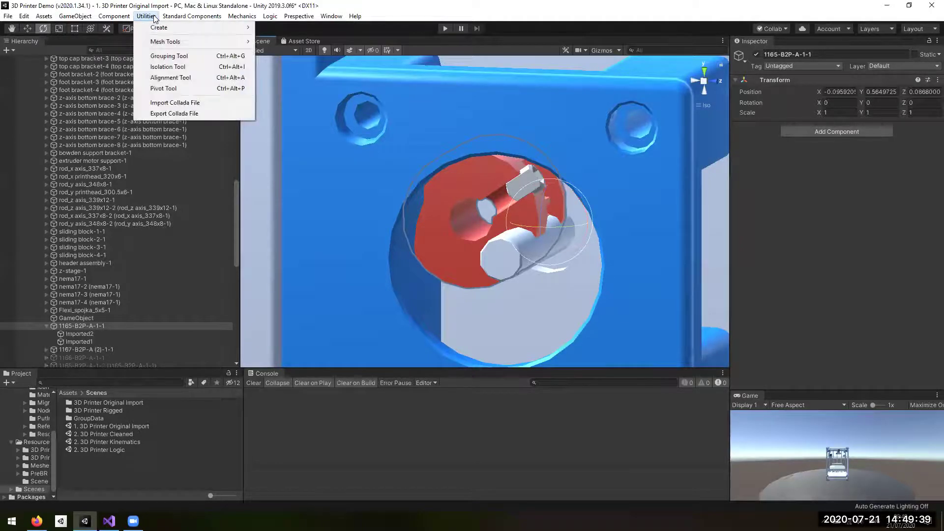
{"action": "left_click", "coordinate": [187, 77]}
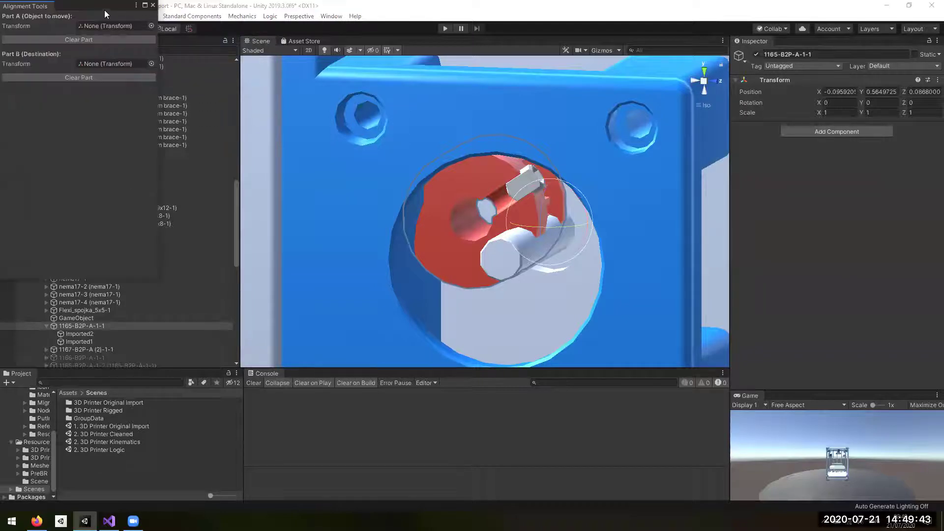
{"action": "left_click_drag", "start_coordinate": [108, 10], "coordinate": [772, 95]}
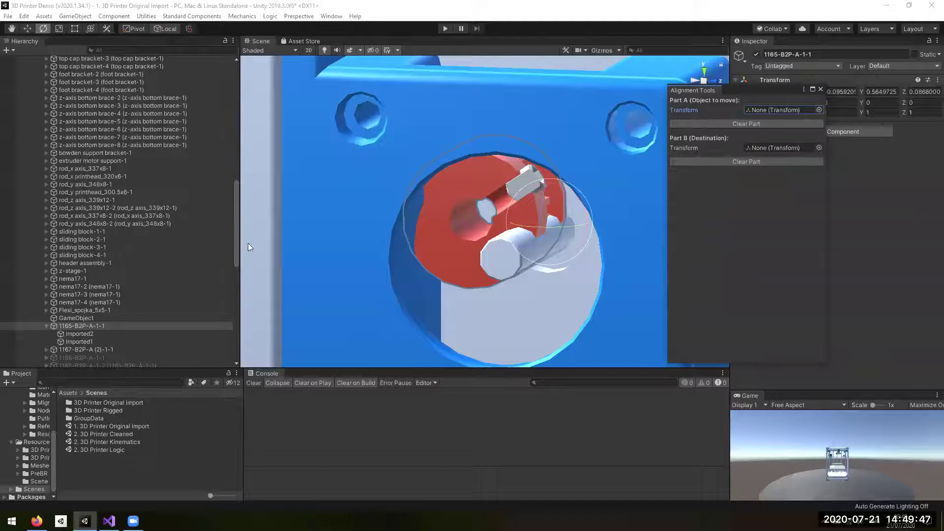
{"action": "left_click_drag", "start_coordinate": [77, 319], "coordinate": [765, 110]}
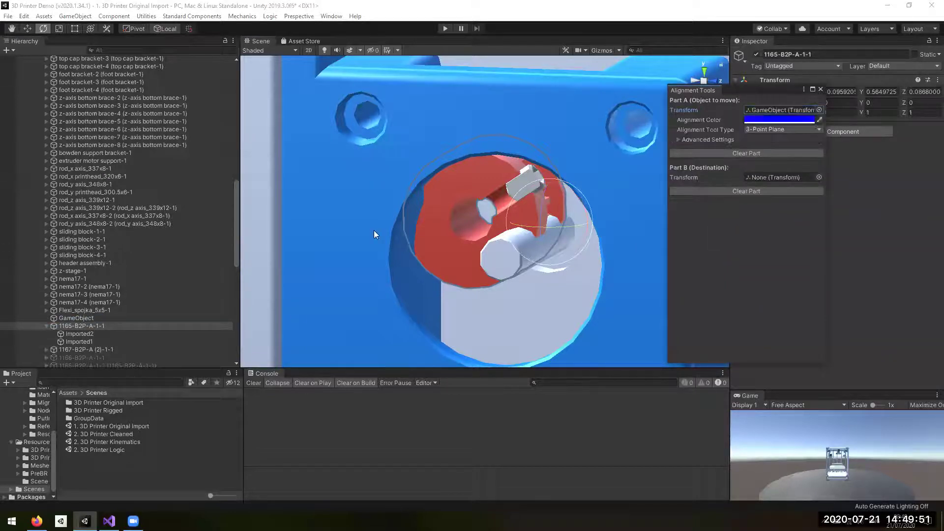
Step: Rename the empty GameObject as Pivot Object
{"action": "left_click", "coordinate": [78, 319]}
{"action": "key", "text": "F2"}
{"action": "type", "text": "Pivot"}
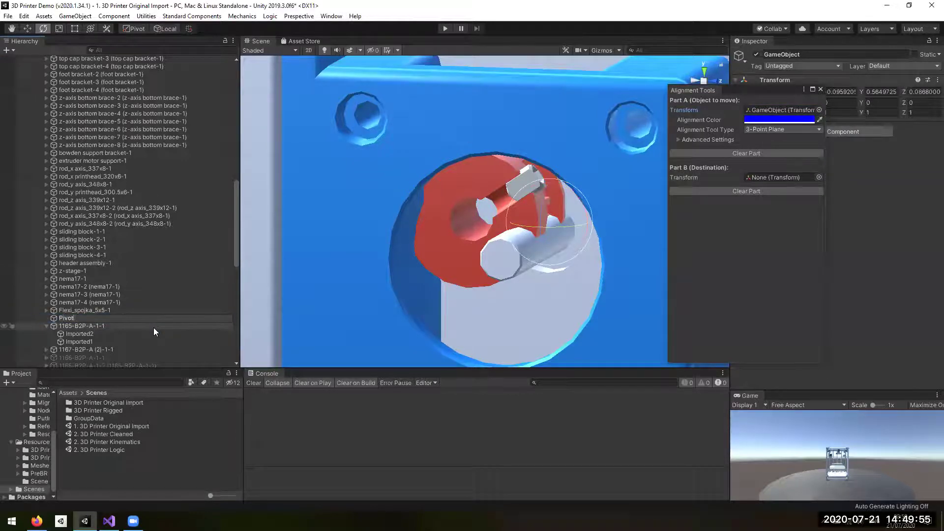
{"action": "type", "text": " Object"}
{"action": "key", "text": "Return"}
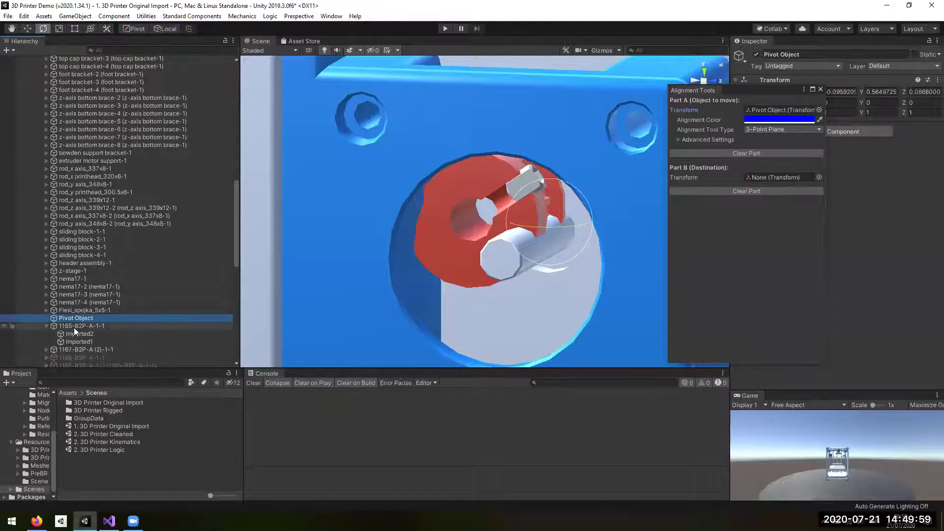
Step: Assign 1165-B2P-A-1-1 as Part B and set the alignment types to Transform Pivot for Part A and 3-Point Circle for Part B
{"action": "left_click_drag", "start_coordinate": [80, 325], "coordinate": [768, 178]}
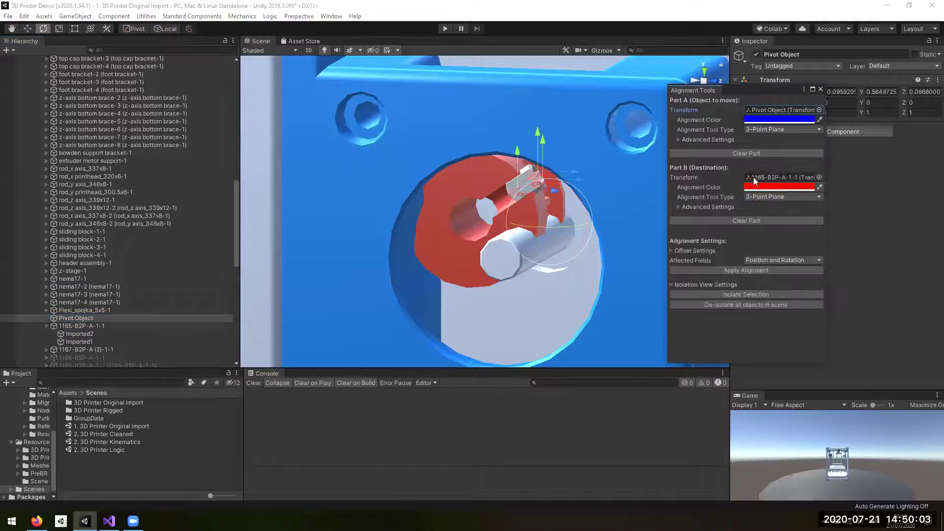
{"action": "left_click", "coordinate": [763, 130]}
{"action": "left_click", "coordinate": [765, 160]}
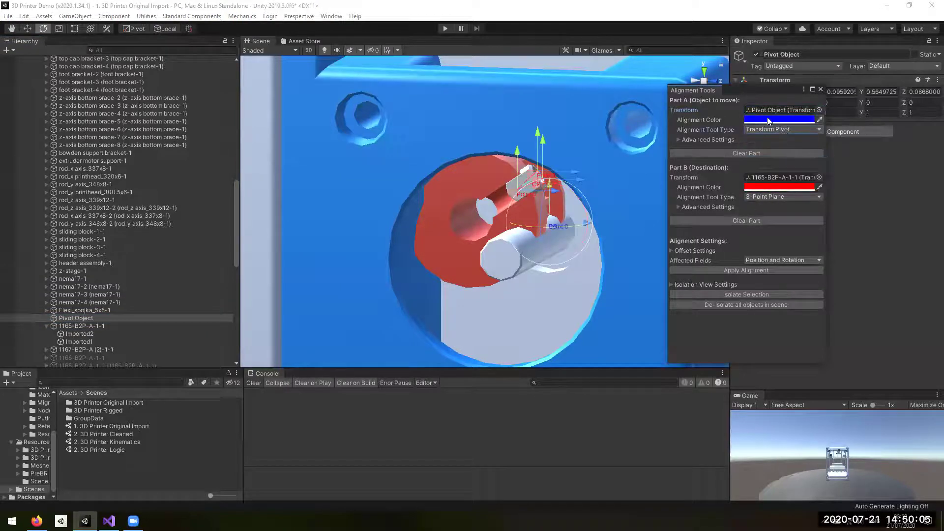
{"action": "left_click", "coordinate": [770, 196]}
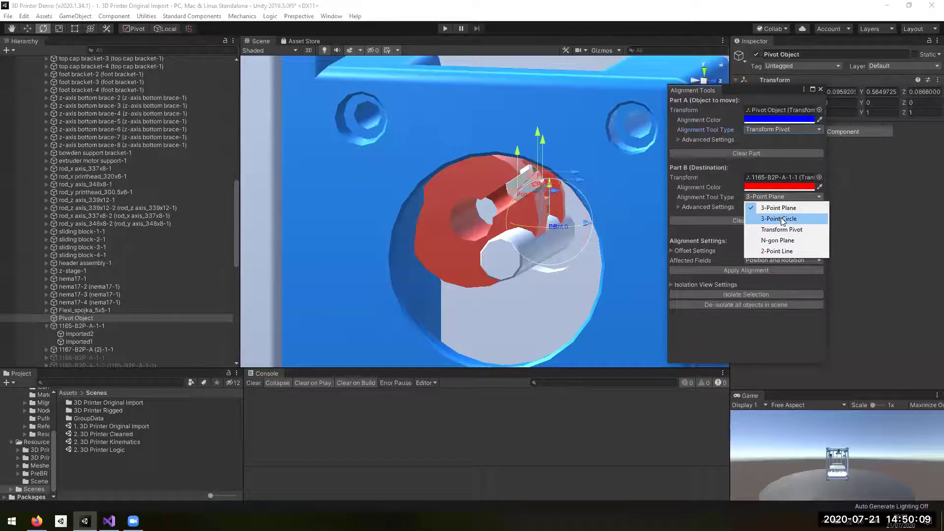
{"action": "left_click", "coordinate": [779, 218]}
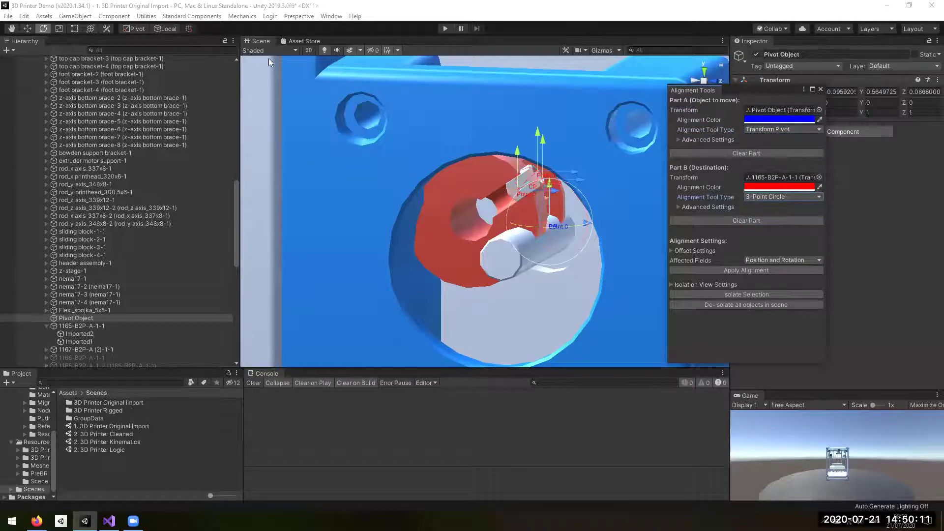
Step: Show the scene in Shaded Wireframe and place the three destination circle points on vertices around the rim of the red pulley's bore
{"action": "left_click", "coordinate": [296, 51]}
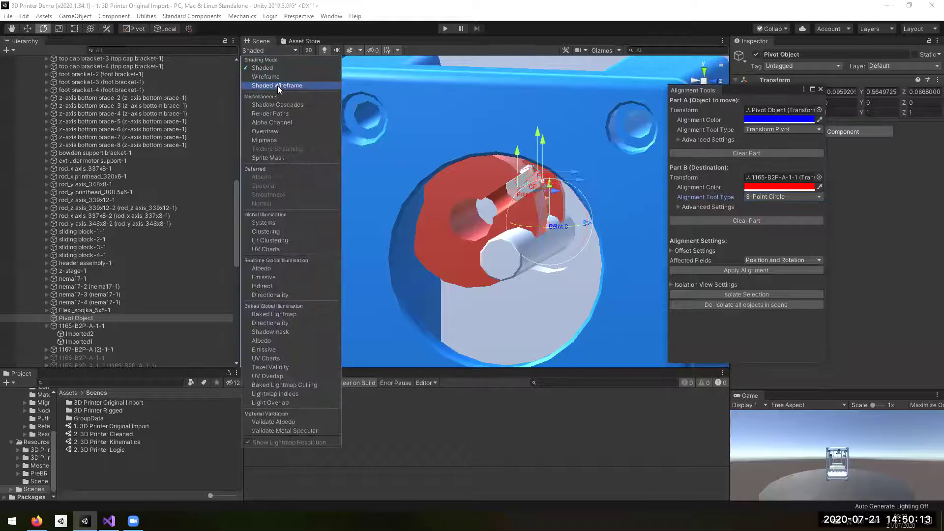
{"action": "left_click", "coordinate": [278, 86]}
{"action": "left_click", "coordinate": [266, 8]}
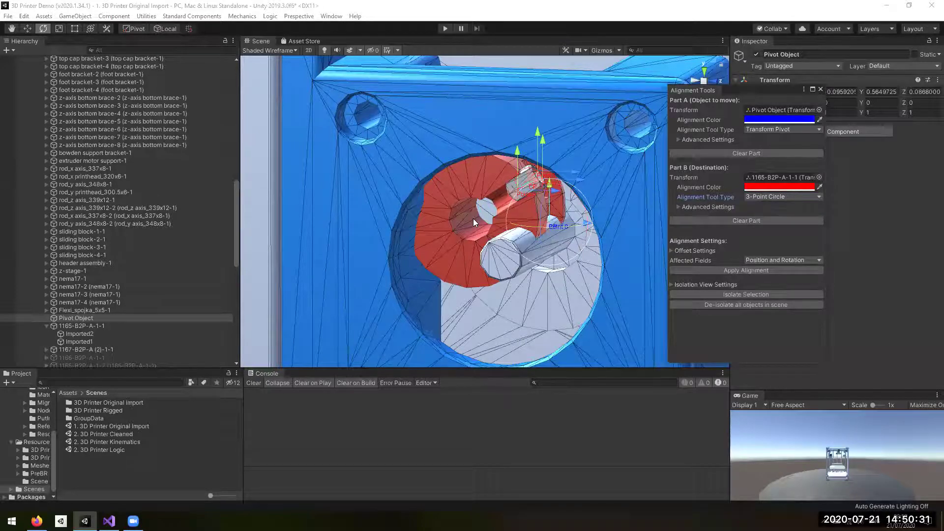
{"action": "scroll", "coordinate": [473, 227], "scroll_direction": "up", "scroll_amount": 4}
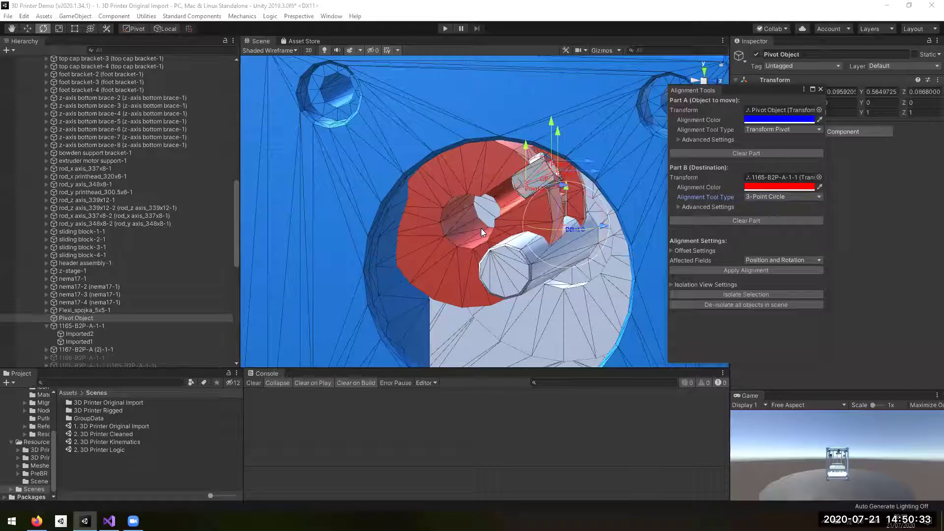
{"action": "scroll", "coordinate": [485, 245], "scroll_direction": "up", "scroll_amount": 2}
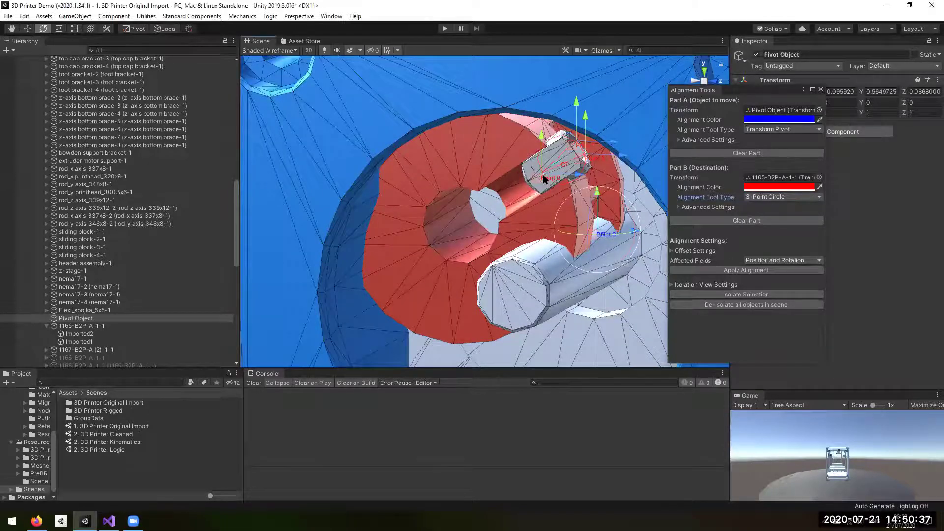
{"action": "left_click", "coordinate": [430, 245]}
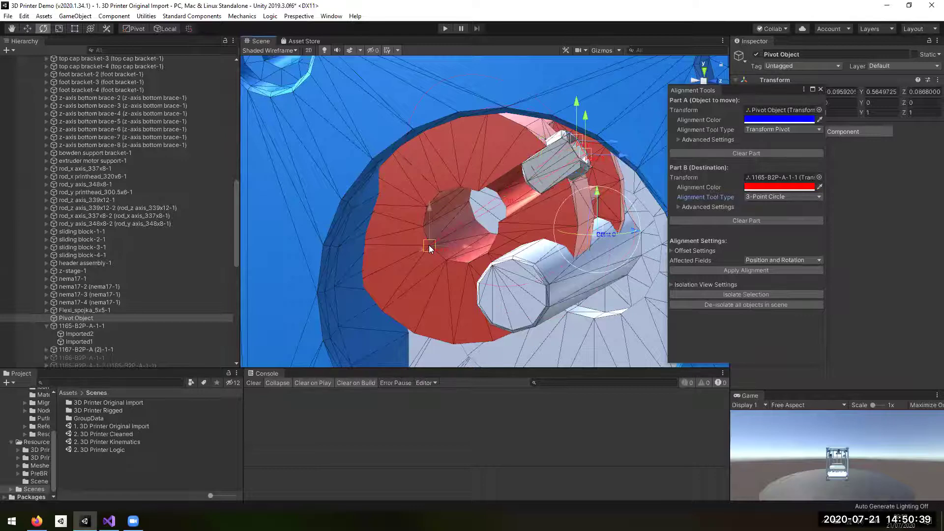
{"action": "left_click", "coordinate": [439, 193]}
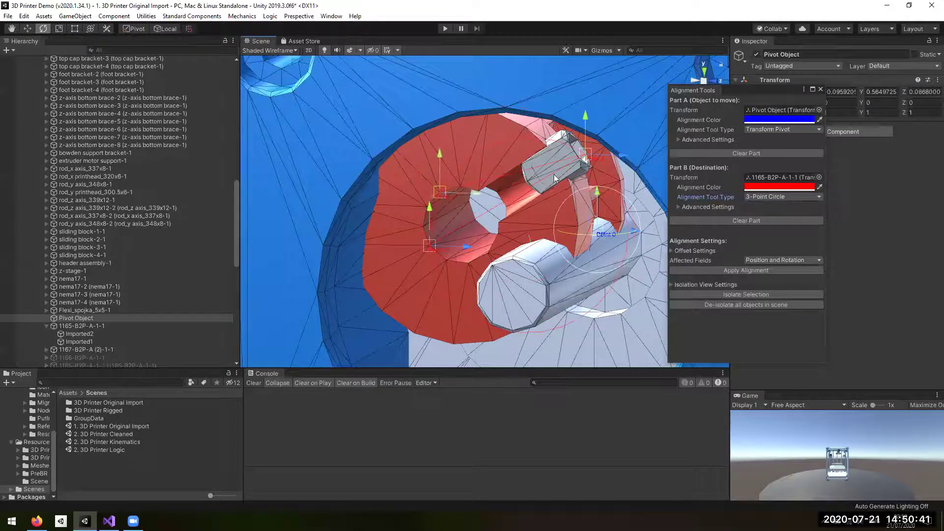
{"action": "left_click", "coordinate": [492, 256]}
Step: Limit the affected fields to Position, apply the alignment to the Pivot Object, and close the Alignment Tool
{"action": "mouse_move", "coordinate": [492, 255]}
{"action": "left_mouse_down", "text": "alt"}
{"action": "mouse_move", "coordinate": [626, 229]}
{"action": "mouse_move", "coordinate": [453, 243]}
{"action": "mouse_move", "coordinate": [571, 211]}
{"action": "mouse_move", "coordinate": [522, 224]}
{"action": "mouse_move", "coordinate": [640, 221]}
{"action": "left_mouse_up", "text": "alt"}
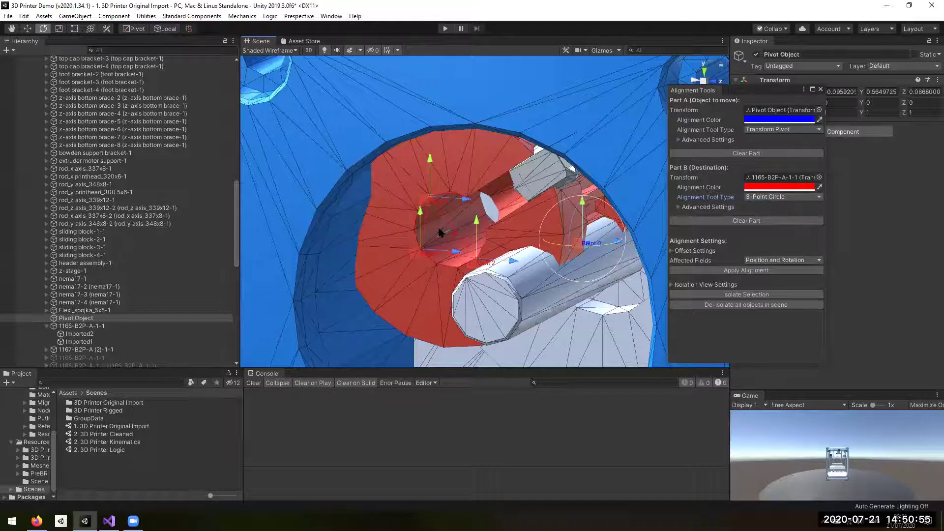
{"action": "mouse_move", "coordinate": [448, 234]}
{"action": "left_mouse_down", "text": "alt"}
{"action": "mouse_move", "coordinate": [401, 238]}
{"action": "mouse_move", "coordinate": [424, 232]}
{"action": "mouse_move", "coordinate": [416, 232]}
{"action": "mouse_move", "coordinate": [400, 253]}
{"action": "mouse_move", "coordinate": [460, 243]}
{"action": "mouse_move", "coordinate": [419, 250]}
{"action": "mouse_move", "coordinate": [457, 243]}
{"action": "mouse_move", "coordinate": [445, 237]}
{"action": "left_mouse_up", "text": "alt"}
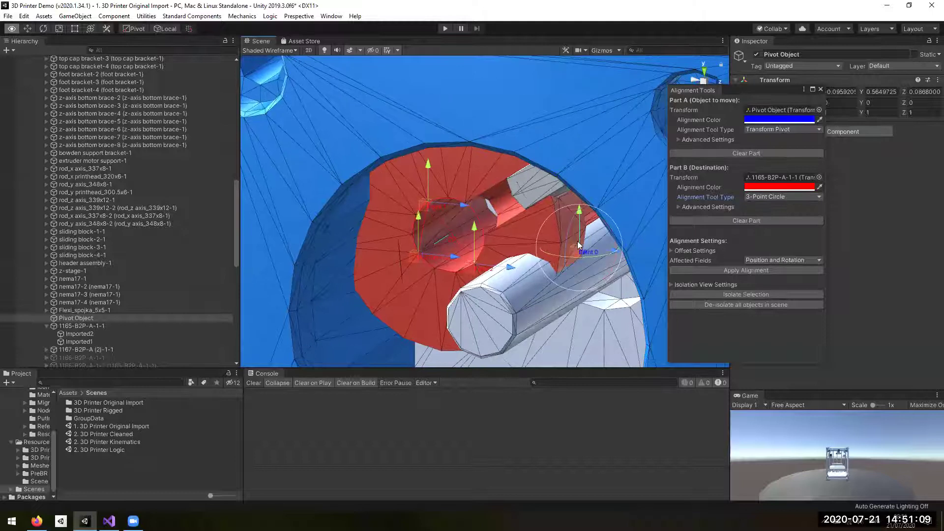
{"action": "left_click", "coordinate": [783, 260]}
{"action": "left_click", "coordinate": [774, 279]}
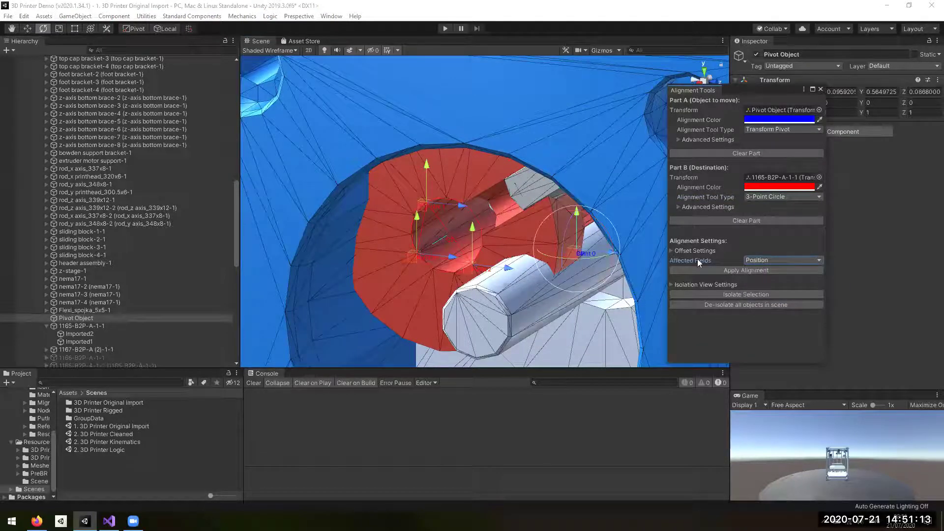
{"action": "left_click", "coordinate": [737, 271]}
{"action": "left_click", "coordinate": [820, 91]}
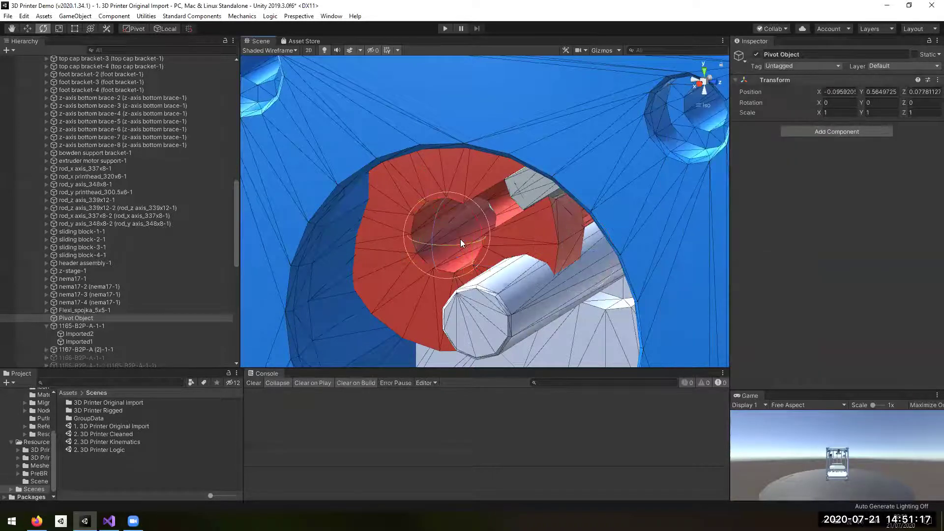
Step: Change the pivot of 1165-B2P-A-1-1 to the Pivot Object's position using the Pivot tool with movement type Move
{"action": "left_click", "coordinate": [82, 325]}
{"action": "left_click", "coordinate": [83, 318]}
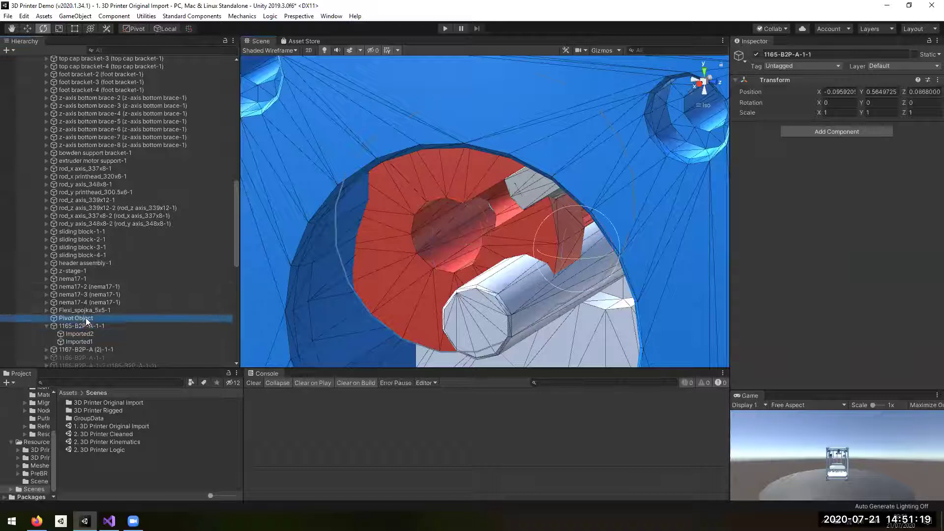
{"action": "left_click_drag", "start_coordinate": [476, 274], "coordinate": [256, 163], "text": "alt"}
{"action": "right_click_drag", "start_coordinate": [140, 17], "coordinate": [776, 180]}
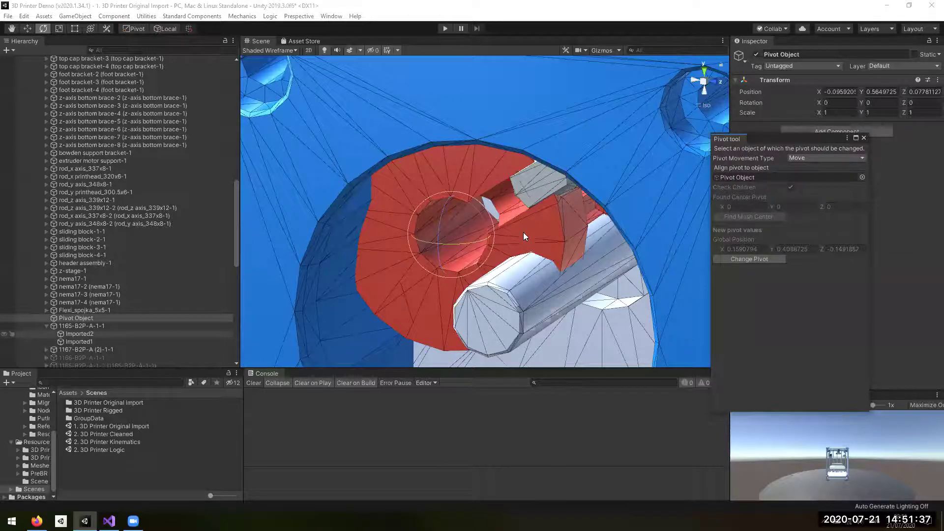
{"action": "left_click", "coordinate": [433, 265]}
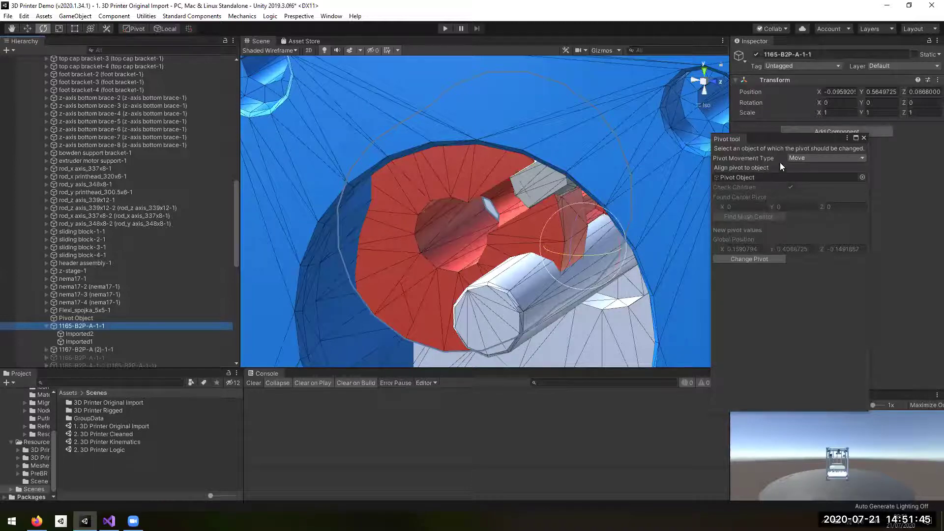
{"action": "left_click", "coordinate": [750, 258]}
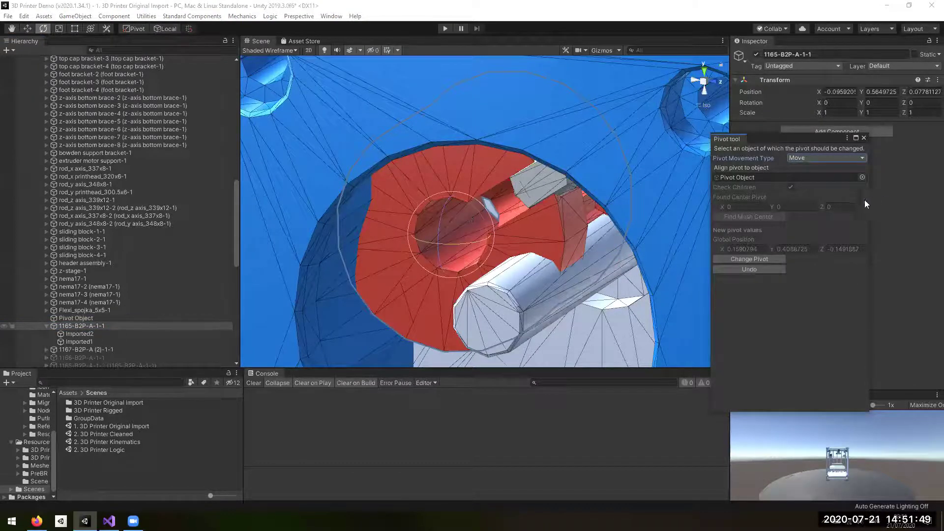
Step: Delete the helper Pivot Object and select the pulley 1165-B2P-A-1-1 for rotating
{"action": "left_click", "coordinate": [104, 319]}
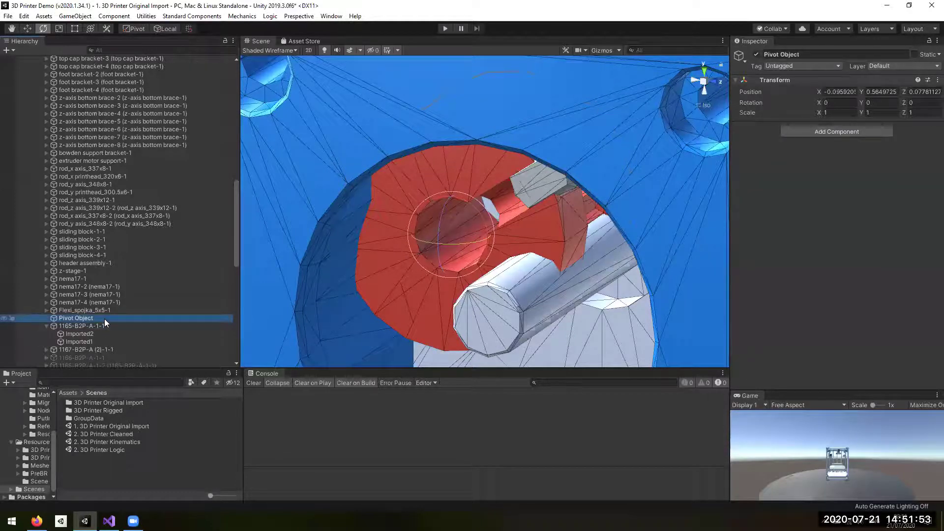
{"action": "key", "text": "Delete"}
{"action": "left_click", "coordinate": [476, 218]}
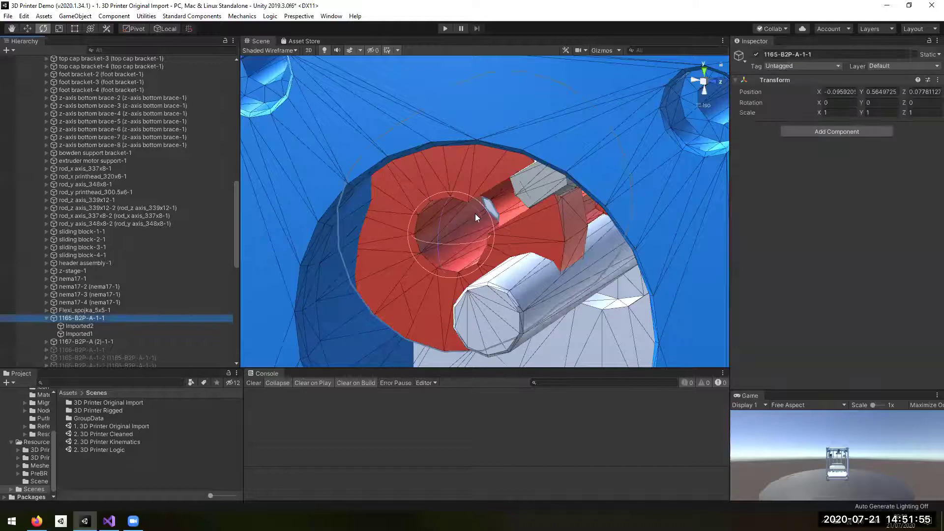
Step: Test-rotate 1165-B2P-A-1-1 around the X axis of its new pivot, and undo the rotation
{"action": "left_click_drag", "start_coordinate": [501, 301], "coordinate": [423, 133]}
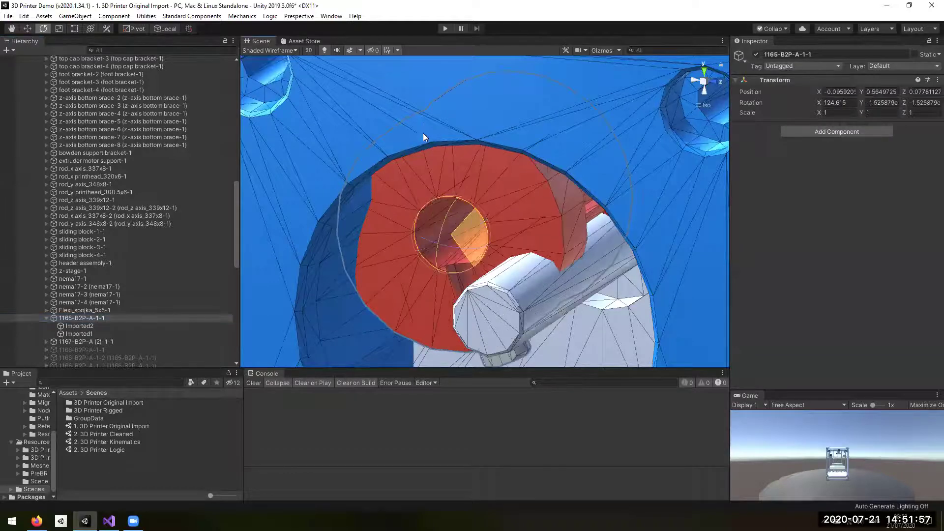
{"action": "left_click_drag", "start_coordinate": [517, 416], "coordinate": [475, 257]}
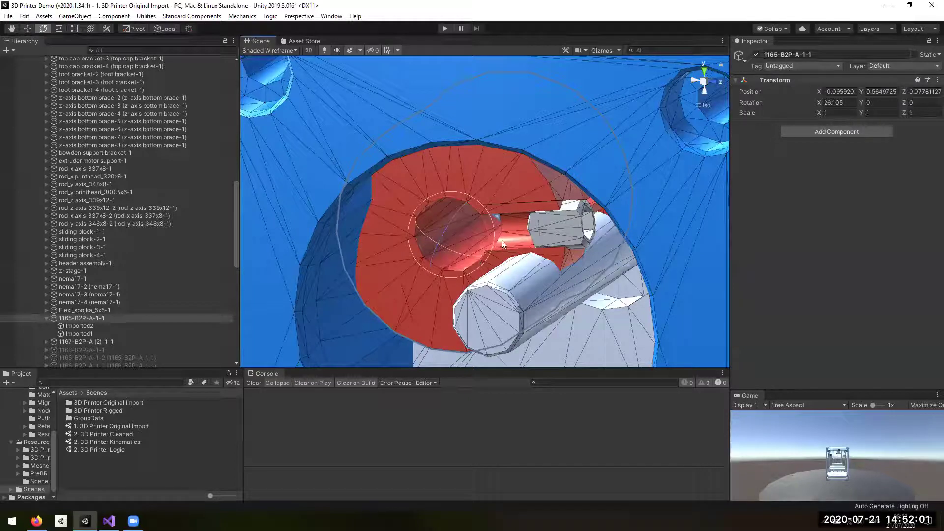
{"action": "key", "text": "ctrl+z"}
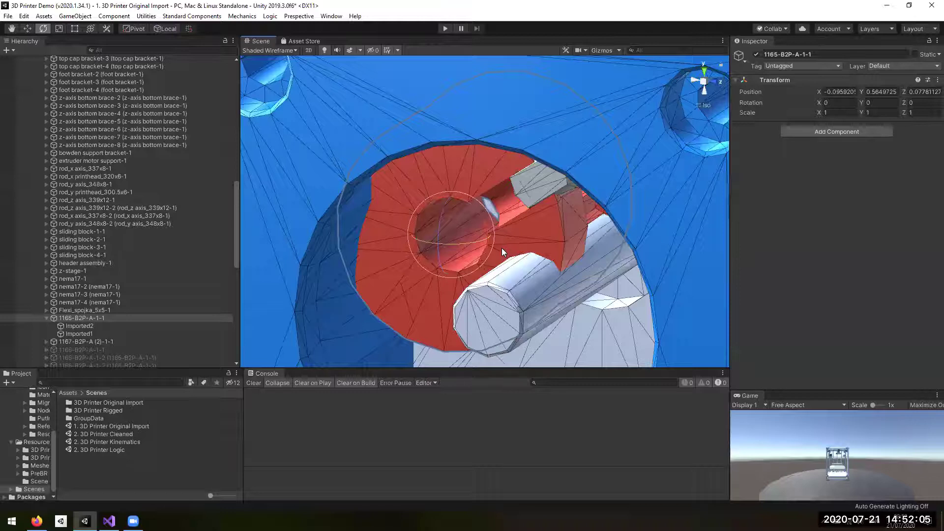
Step: Examine how the red pulley and its bore sit relative to the motor shaft inside the blue bracket
{"action": "left_click_drag", "start_coordinate": [498, 250], "coordinate": [478, 250], "text": "alt"}
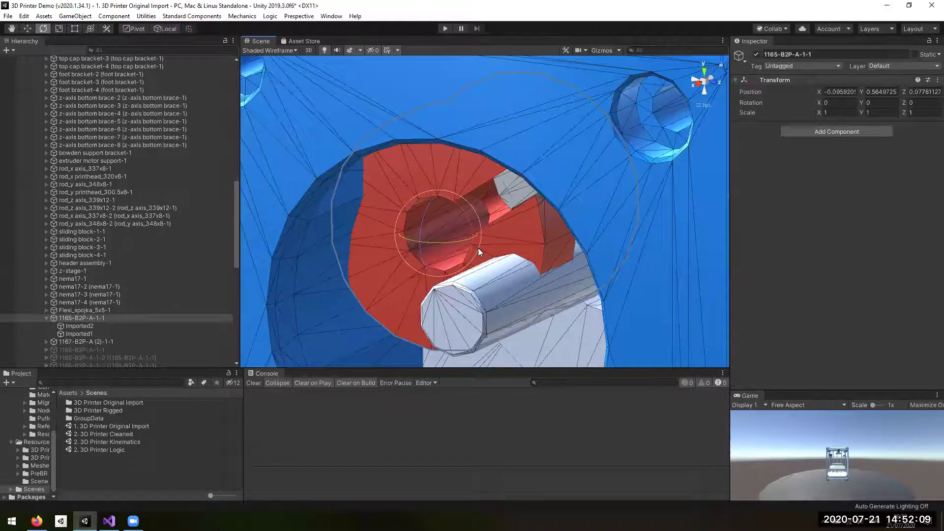
{"action": "left_click_drag", "start_coordinate": [539, 252], "coordinate": [442, 262], "text": "alt"}
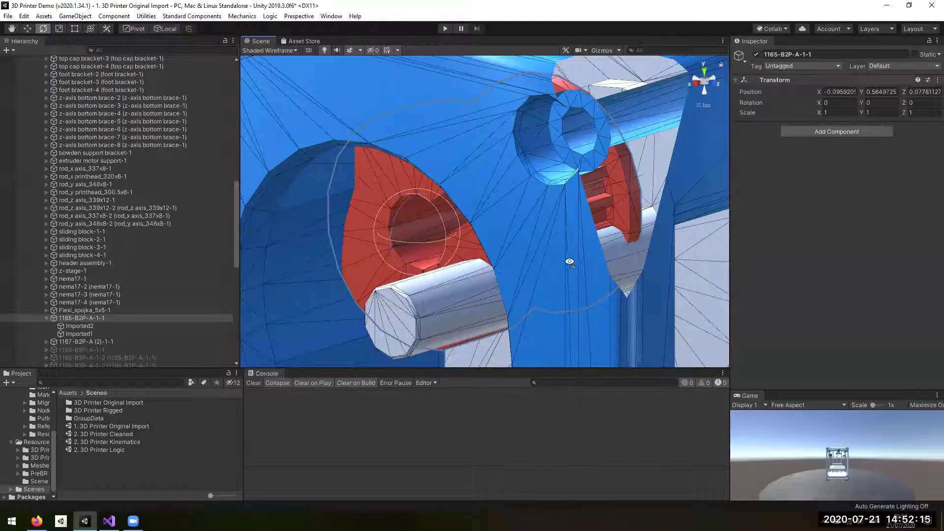
{"action": "scroll", "coordinate": [536, 273], "scroll_direction": "down", "scroll_amount": 3}
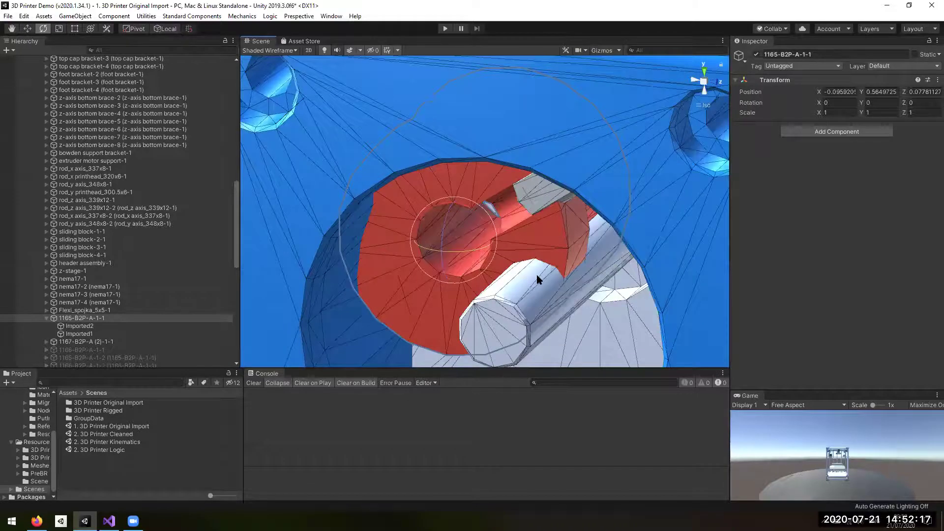
{"action": "scroll", "coordinate": [538, 280], "scroll_direction": "up", "scroll_amount": 2}
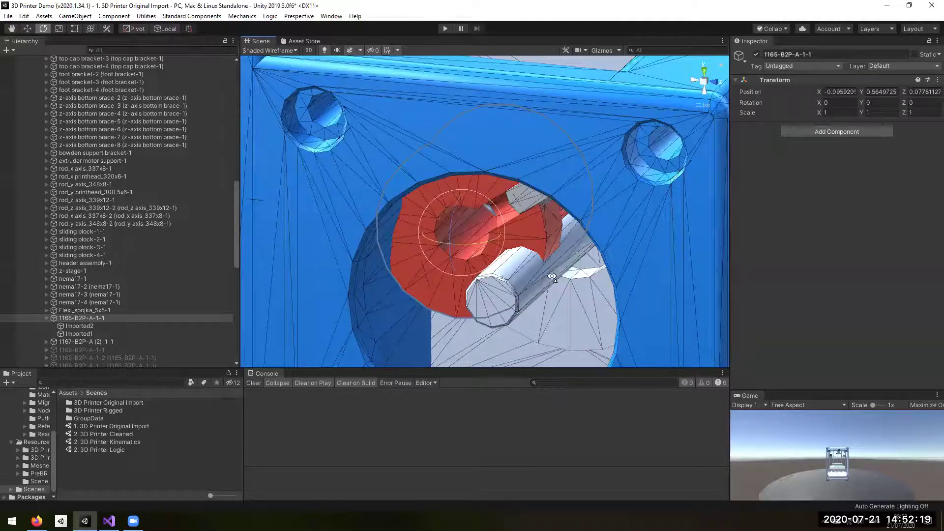
{"action": "scroll", "coordinate": [540, 274], "scroll_direction": "up", "scroll_amount": 2}
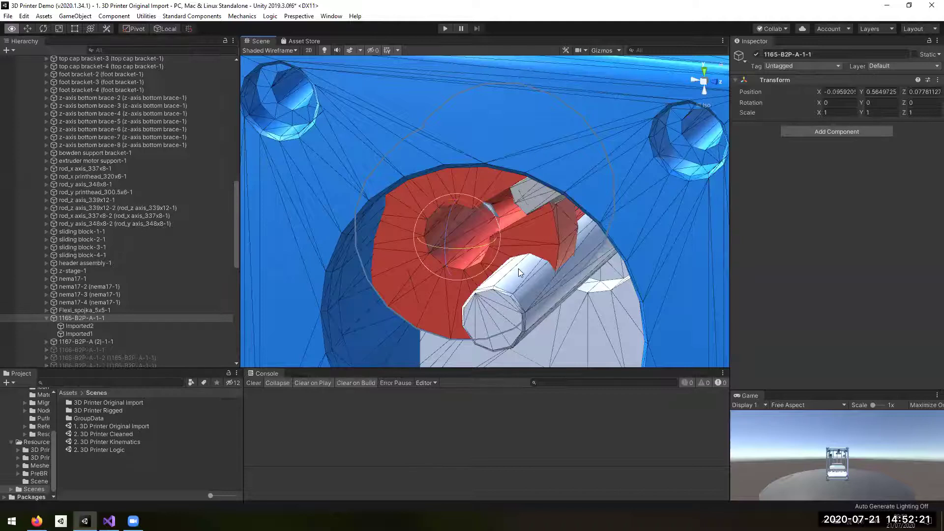
{"action": "scroll", "coordinate": [519, 269], "scroll_direction": "up", "scroll_amount": 1}
{"action": "scroll", "coordinate": [518, 268], "scroll_direction": "up", "scroll_amount": 1}
{"action": "scroll", "coordinate": [544, 265], "scroll_direction": "up", "scroll_amount": 1}
{"action": "scroll", "coordinate": [551, 266], "scroll_direction": "down", "scroll_amount": 1}
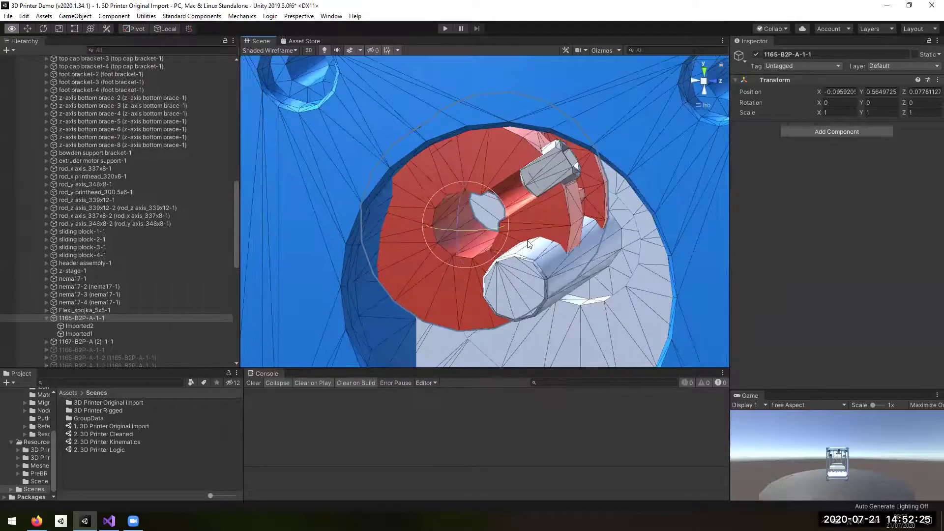
{"action": "scroll", "coordinate": [458, 199], "scroll_direction": "down", "scroll_amount": 1}
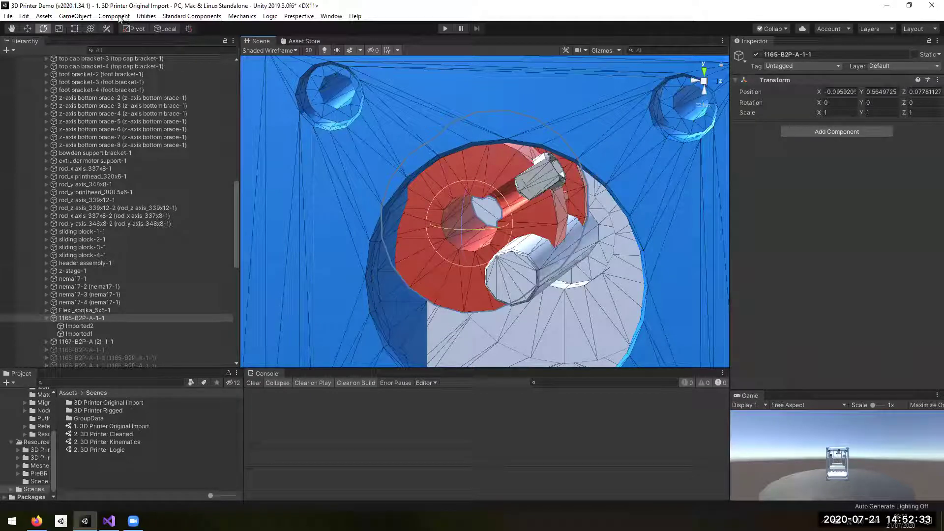
Step: Start the Alignment Tool and assign 1165-B2P-A-1-1 as Part A, the object to move
{"action": "left_click", "coordinate": [146, 17]}
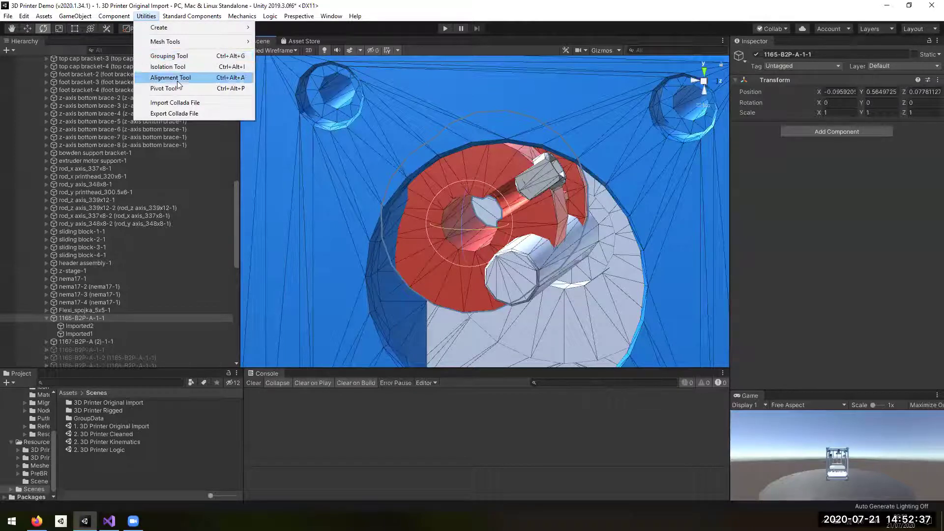
{"action": "left_click", "coordinate": [176, 79]}
{"action": "left_click_drag", "start_coordinate": [78, 319], "coordinate": [779, 110]}
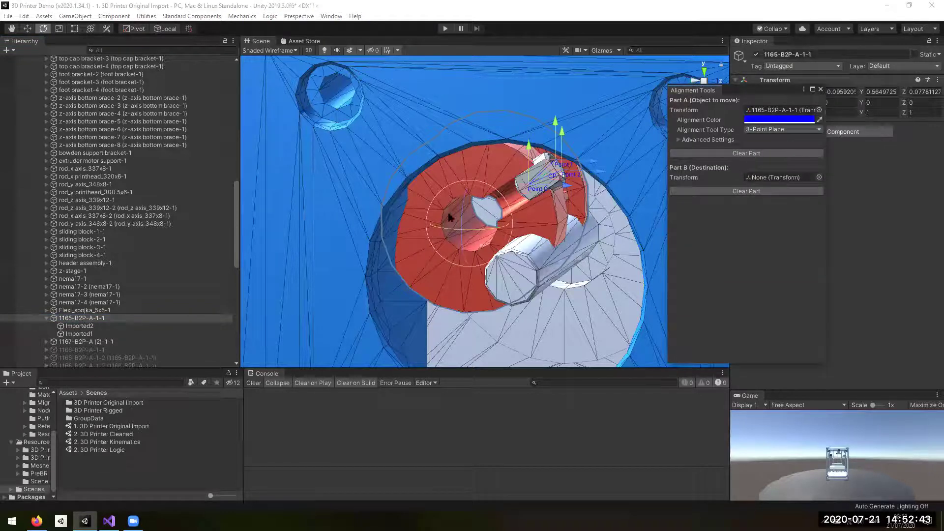
Step: Locate the motor that owns the shaft and assign nema17-1 as Part B, the alignment destination
{"action": "left_click", "coordinate": [532, 285]}
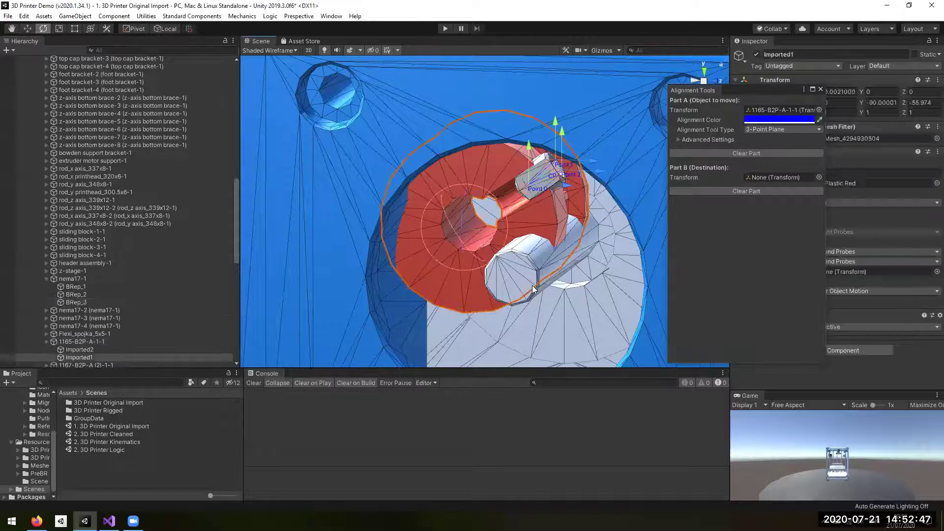
{"action": "left_click", "coordinate": [451, 296]}
{"action": "right_click_drag", "start_coordinate": [450, 296], "coordinate": [360, 281]}
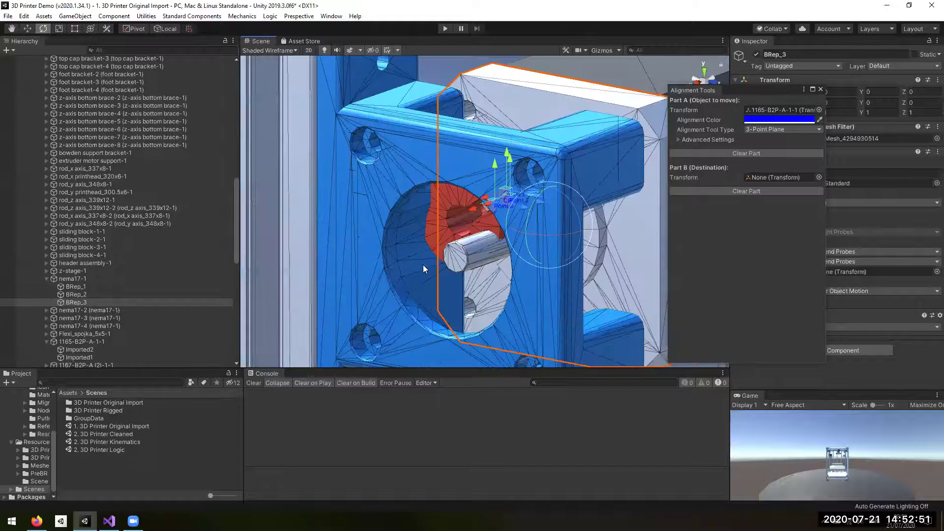
{"action": "left_click", "coordinate": [409, 263]}
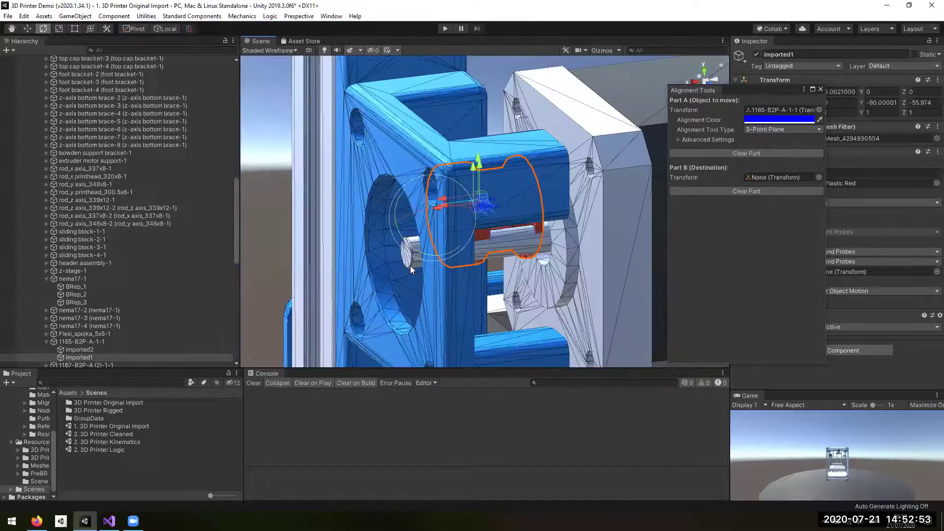
{"action": "left_click", "coordinate": [415, 251]}
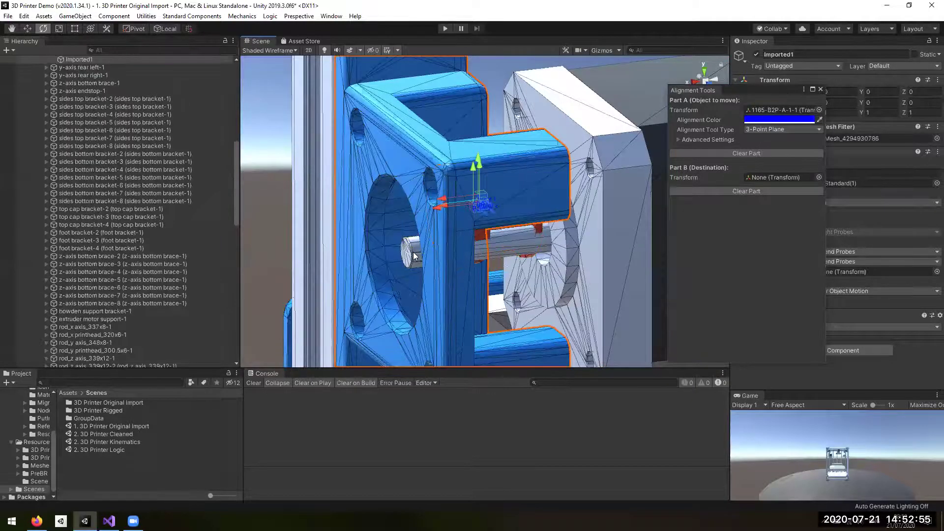
{"action": "right_click_drag", "start_coordinate": [461, 308], "coordinate": [472, 292]}
{"action": "left_click", "coordinate": [472, 291]}
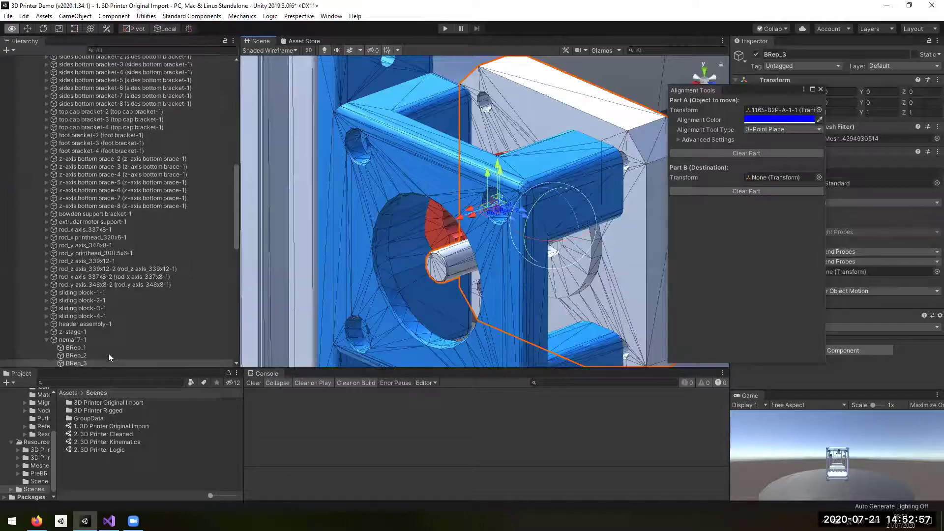
{"action": "scroll", "coordinate": [75, 310], "scroll_direction": "down", "scroll_amount": 2}
{"action": "left_click", "coordinate": [75, 311]}
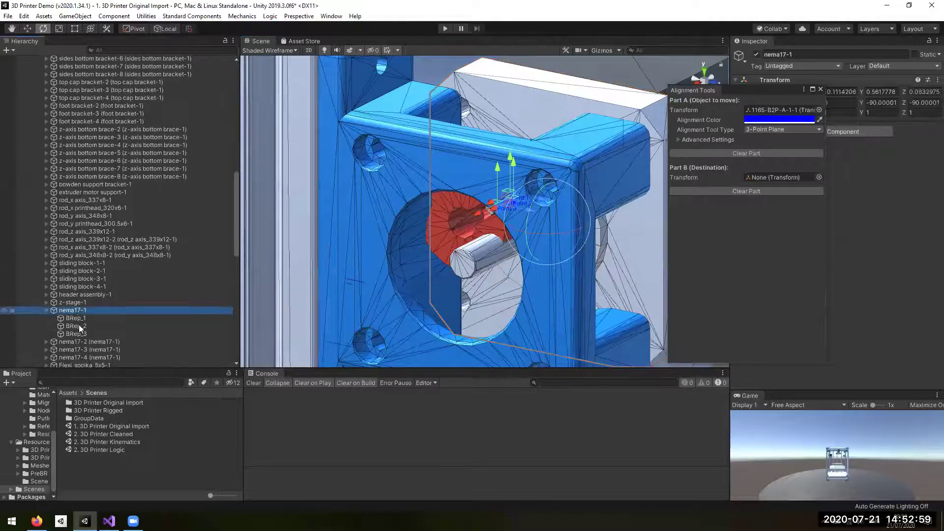
{"action": "left_click_drag", "start_coordinate": [74, 314], "coordinate": [773, 177]}
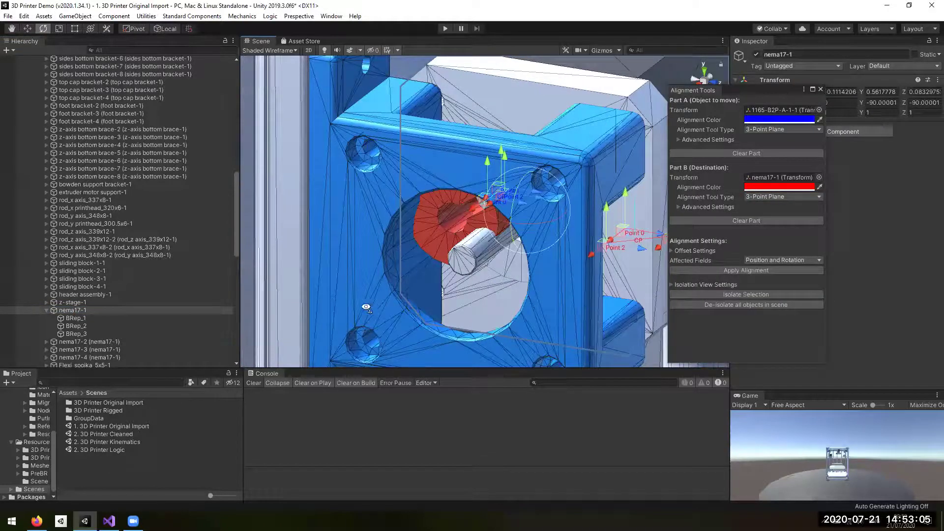
Step: Assign BRep_3 of nema17-1, the body containing the motor shaft, as the destination Part B
{"action": "left_click", "coordinate": [83, 334]}
{"action": "left_click_drag", "start_coordinate": [80, 336], "coordinate": [776, 187]}
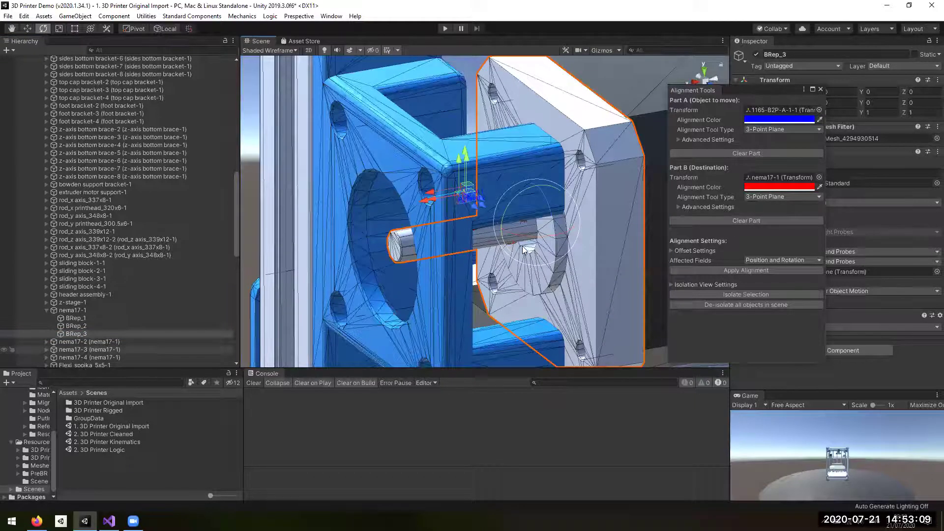
{"action": "right_click_drag", "start_coordinate": [516, 322], "coordinate": [528, 231]}
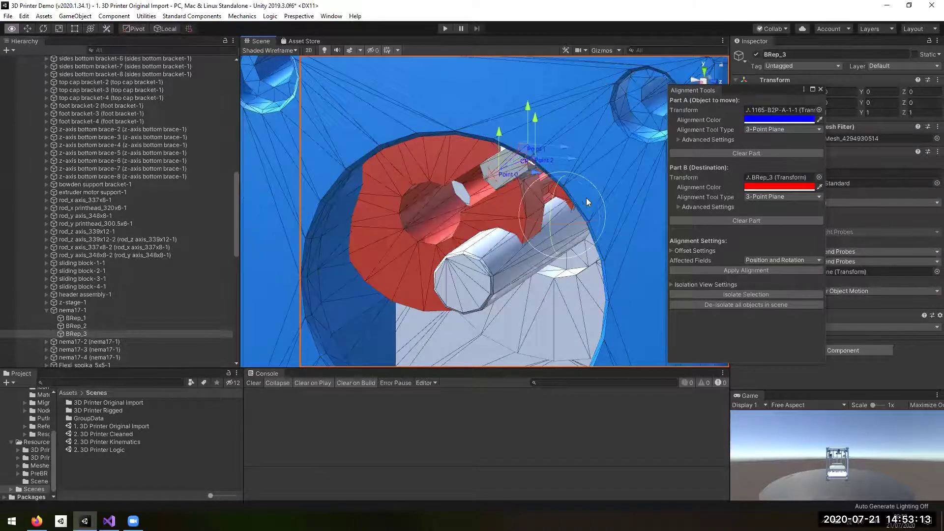
Step: Set the alignment tool types to Transform Pivot for Part A and 3-Point Circle for Part B
{"action": "right_click_drag", "start_coordinate": [586, 197], "coordinate": [752, 132]}
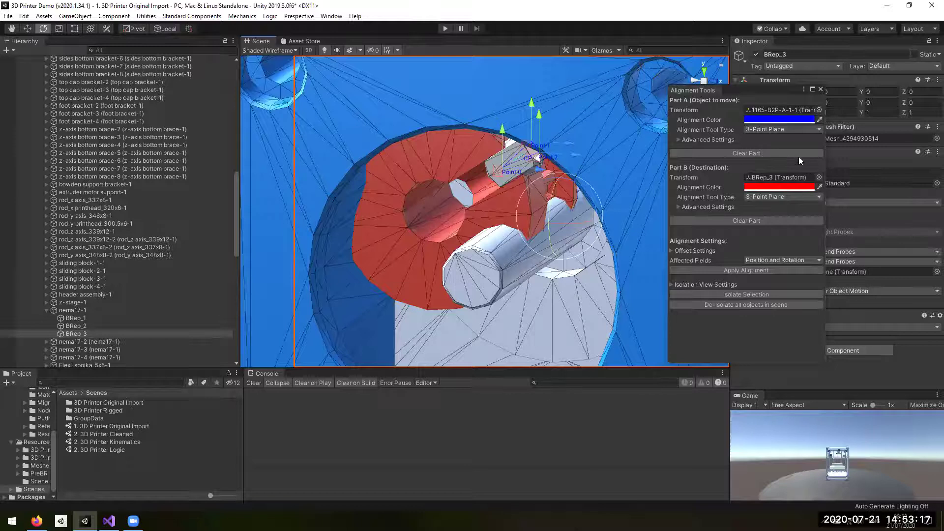
{"action": "left_click", "coordinate": [766, 130]}
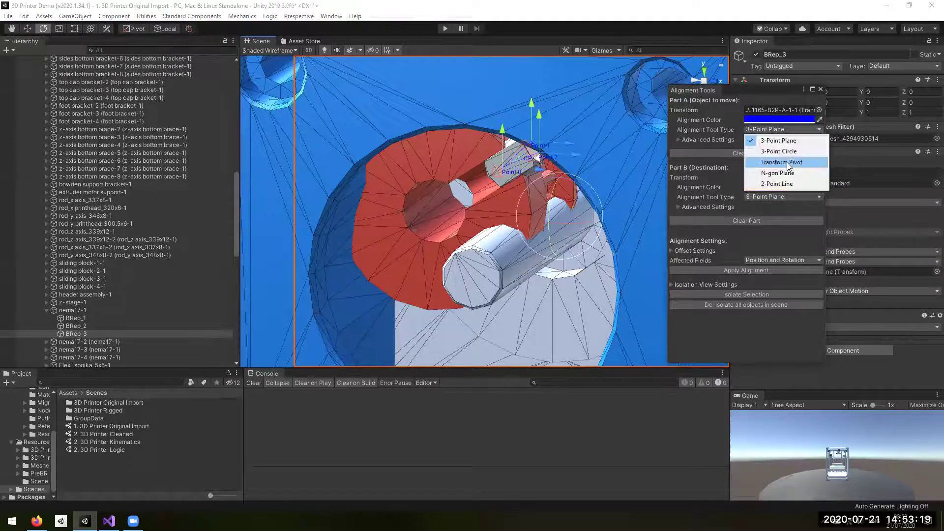
{"action": "left_click", "coordinate": [787, 162]}
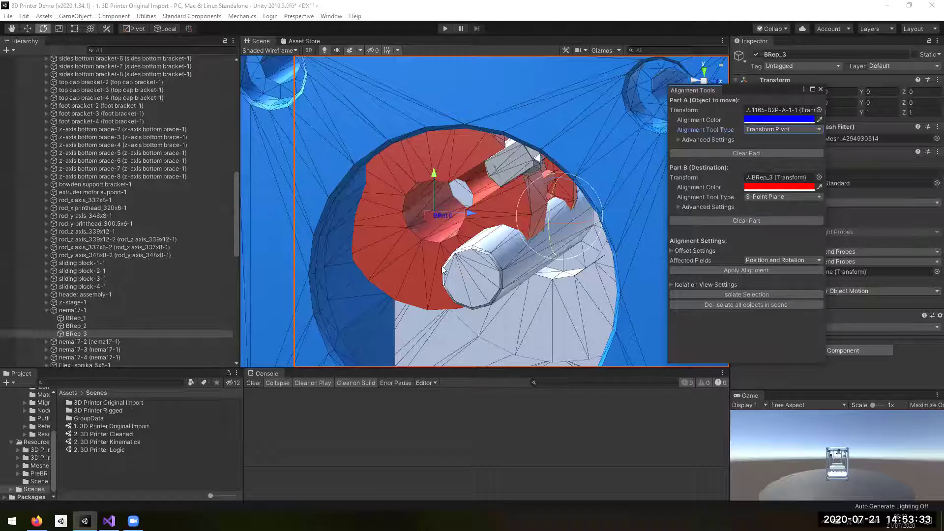
{"action": "left_click", "coordinate": [785, 198]}
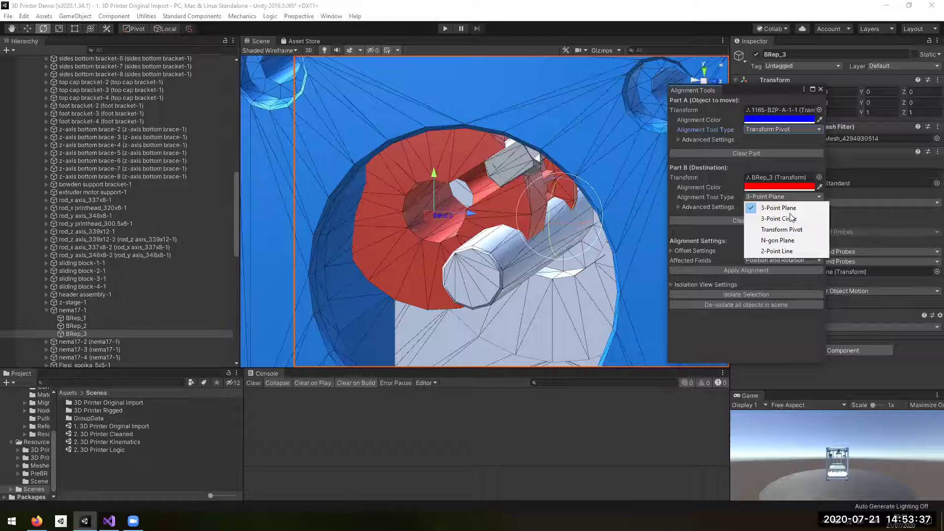
{"action": "left_click", "coordinate": [779, 219]}
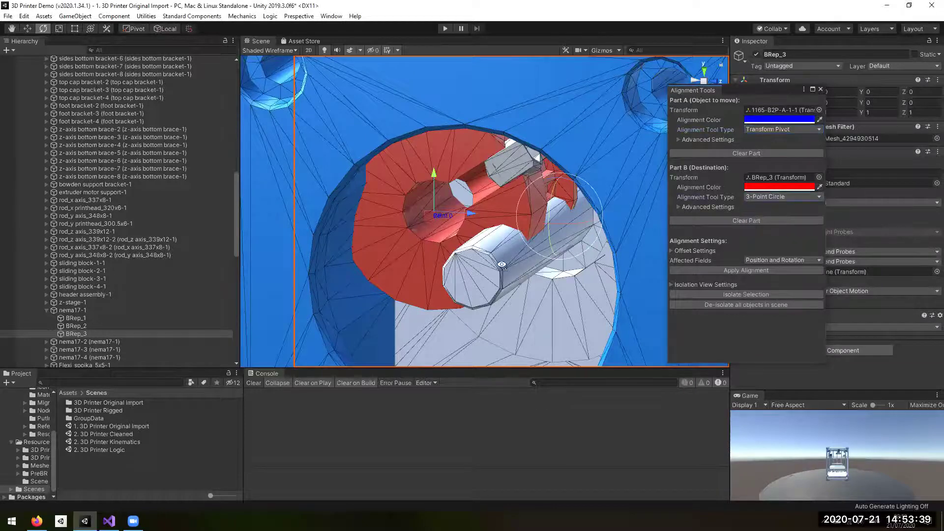
Step: Place the three circle points of destination Part B on the end face of the motor shaft
{"action": "right_click_drag", "start_coordinate": [559, 271], "coordinate": [529, 277]}
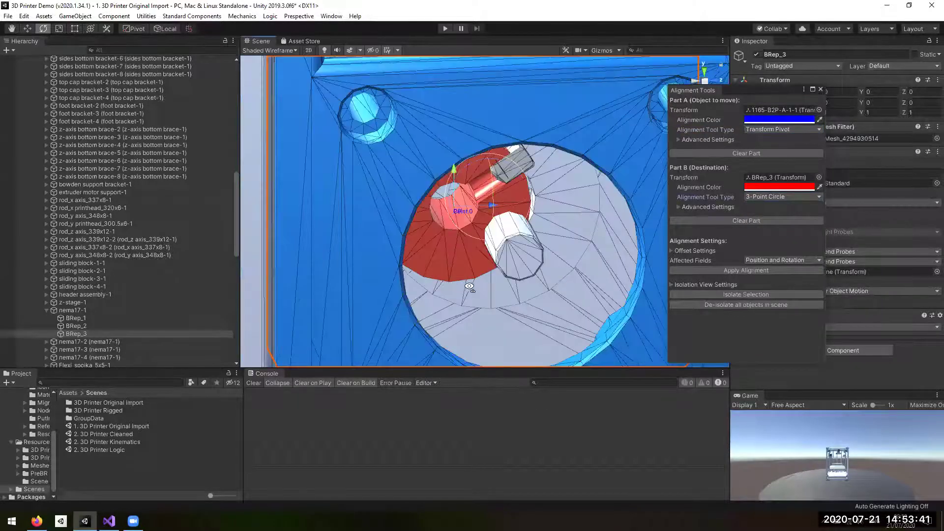
{"action": "scroll", "coordinate": [482, 272], "scroll_direction": "down", "scroll_amount": 5}
{"action": "left_click_drag", "start_coordinate": [481, 272], "coordinate": [460, 285], "text": "alt"}
{"action": "scroll", "coordinate": [460, 286], "scroll_direction": "up", "scroll_amount": 3}
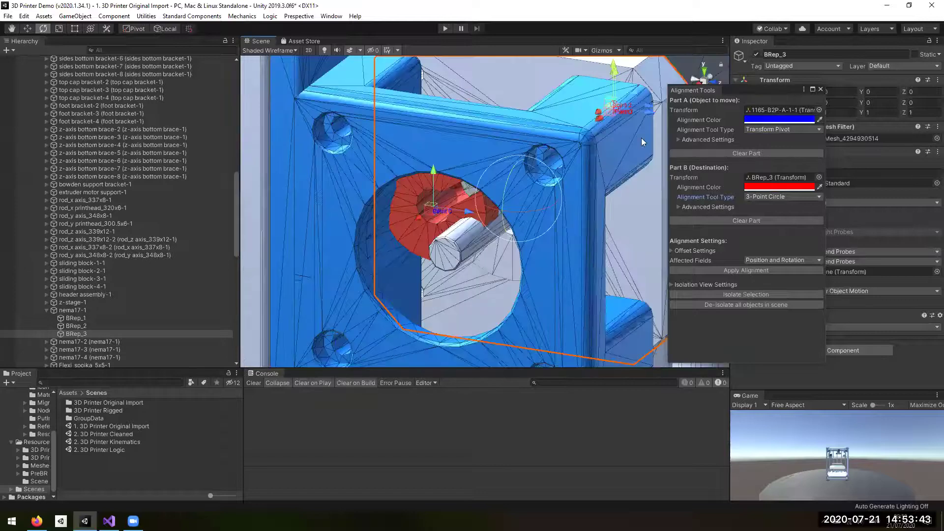
{"action": "left_click_drag", "start_coordinate": [641, 137], "coordinate": [660, 133], "text": "alt"}
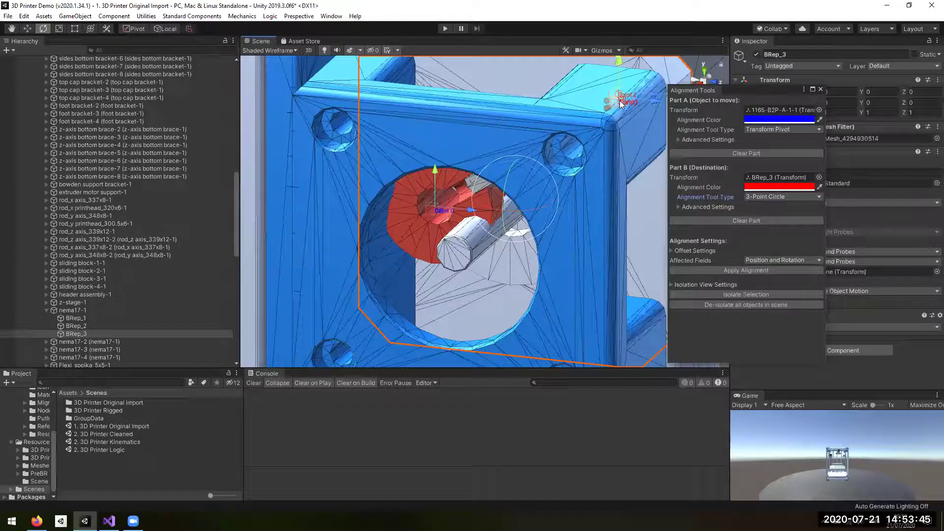
{"action": "left_click_drag", "start_coordinate": [622, 103], "coordinate": [447, 245]}
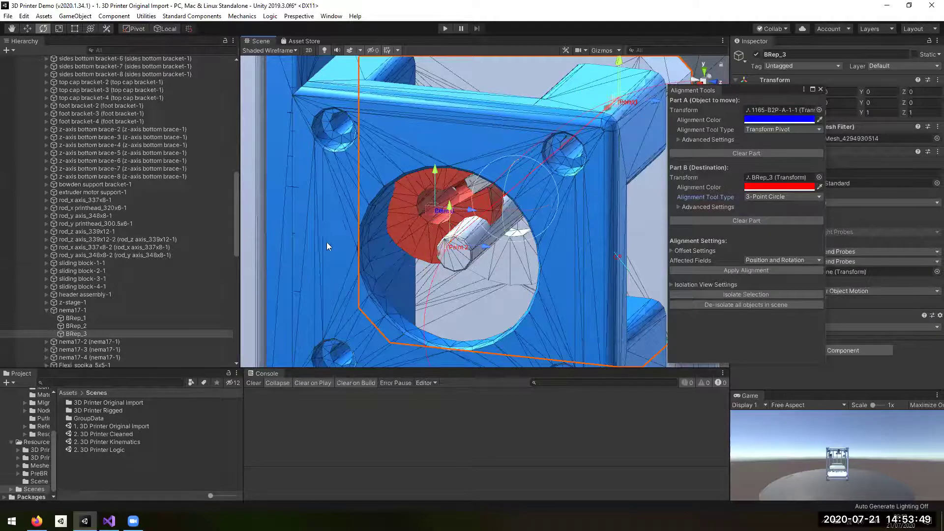
{"action": "scroll", "coordinate": [253, 201], "scroll_direction": "down", "scroll_amount": 8}
{"action": "left_click", "coordinate": [253, 200]}
{"action": "scroll", "coordinate": [541, 202], "scroll_direction": "up", "scroll_amount": 3}
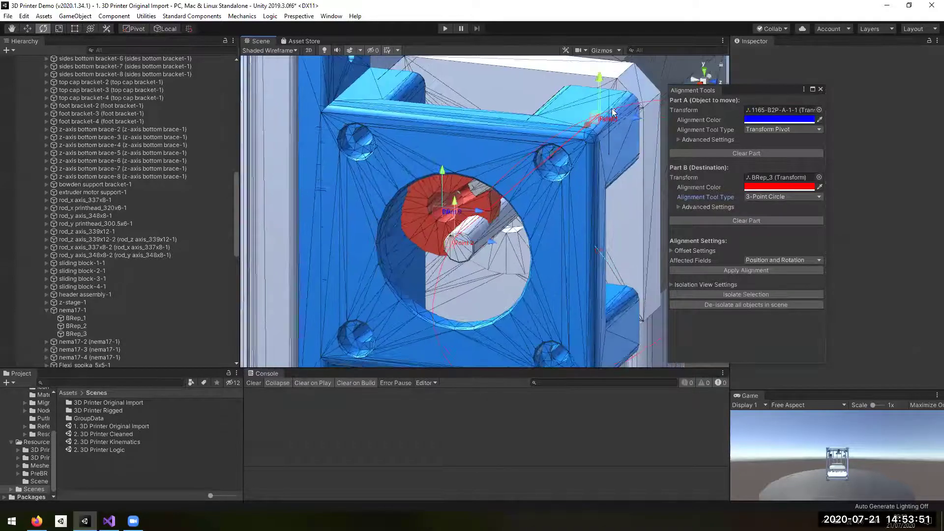
{"action": "scroll", "coordinate": [461, 259], "scroll_direction": "up", "scroll_amount": 2}
{"action": "left_click_drag", "start_coordinate": [610, 105], "coordinate": [466, 235]}
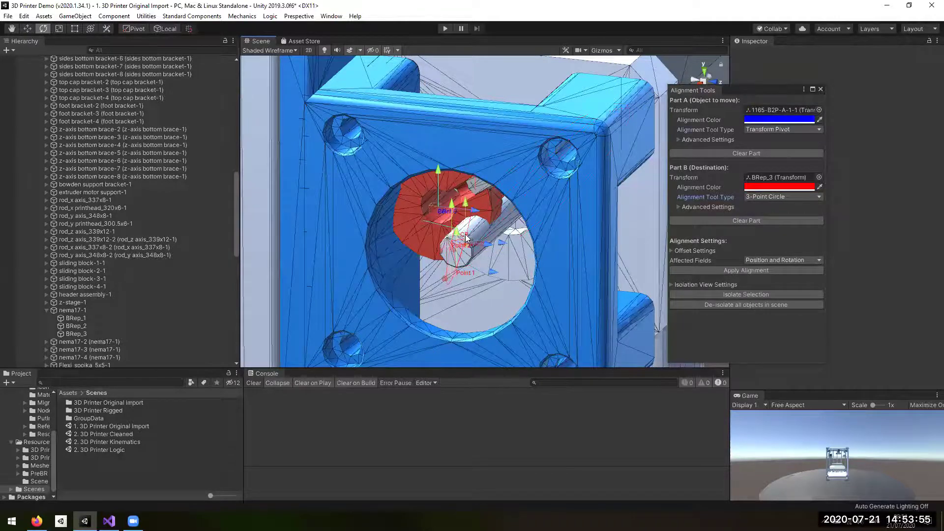
Step: Move Point 2 to the rim of the shaft's end face, spacing the three points around its circle
{"action": "scroll", "coordinate": [467, 239], "scroll_direction": "up", "scroll_amount": 6}
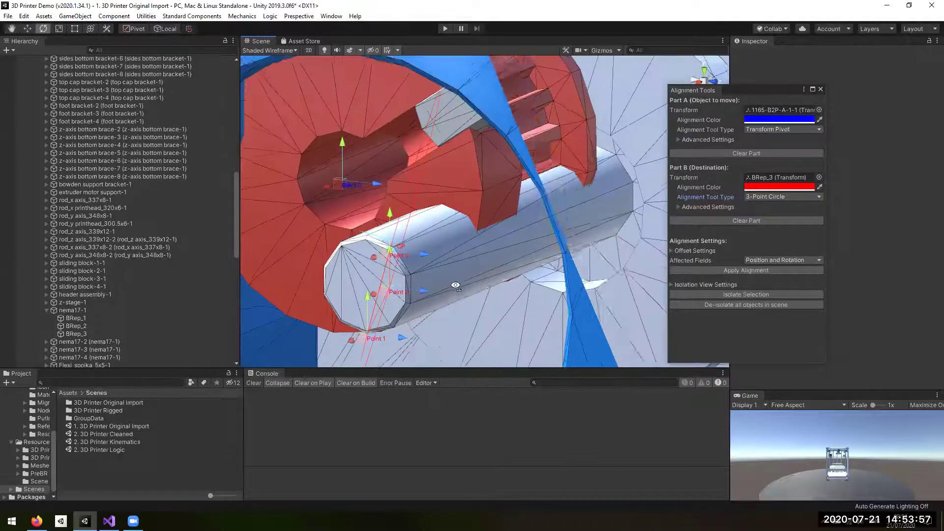
{"action": "right_click_drag", "start_coordinate": [456, 285], "coordinate": [433, 296]}
{"action": "left_click_drag", "start_coordinate": [432, 290], "coordinate": [371, 269]}
{"action": "right_click_drag", "start_coordinate": [481, 286], "coordinate": [634, 271]}
{"action": "left_click_drag", "start_coordinate": [633, 274], "coordinate": [593, 268], "text": "alt"}
{"action": "middle_click_drag", "start_coordinate": [652, 269], "coordinate": [592, 272]}
{"action": "left_click_drag", "start_coordinate": [625, 283], "coordinate": [474, 291], "text": "alt"}
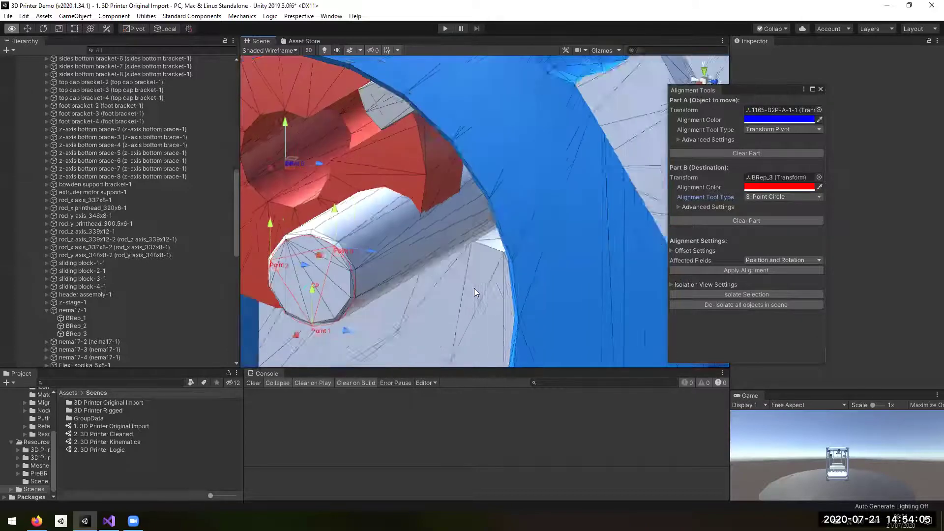
{"action": "scroll", "coordinate": [472, 286], "scroll_direction": "down", "scroll_amount": 5}
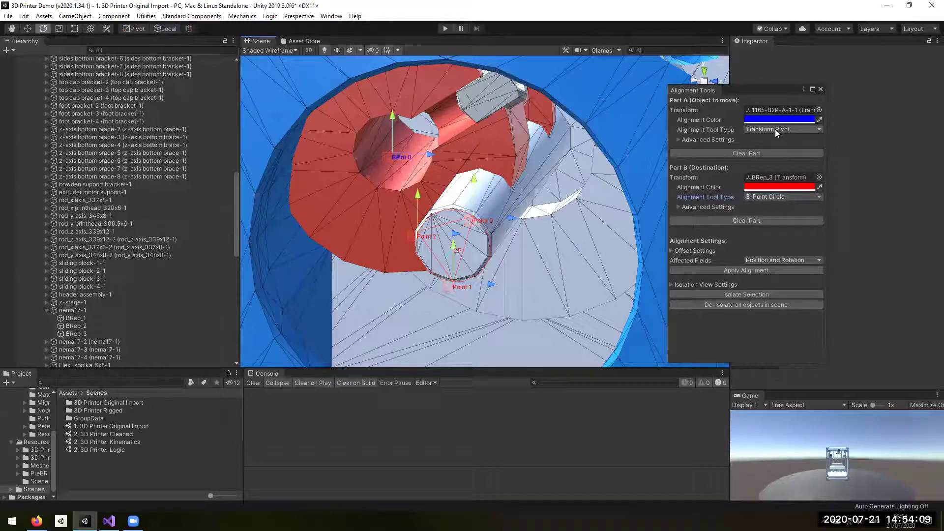
Step: Restrict the alignment's affected fields to Position and apply the alignment of the pulley to the shaft
{"action": "left_click", "coordinate": [768, 261]}
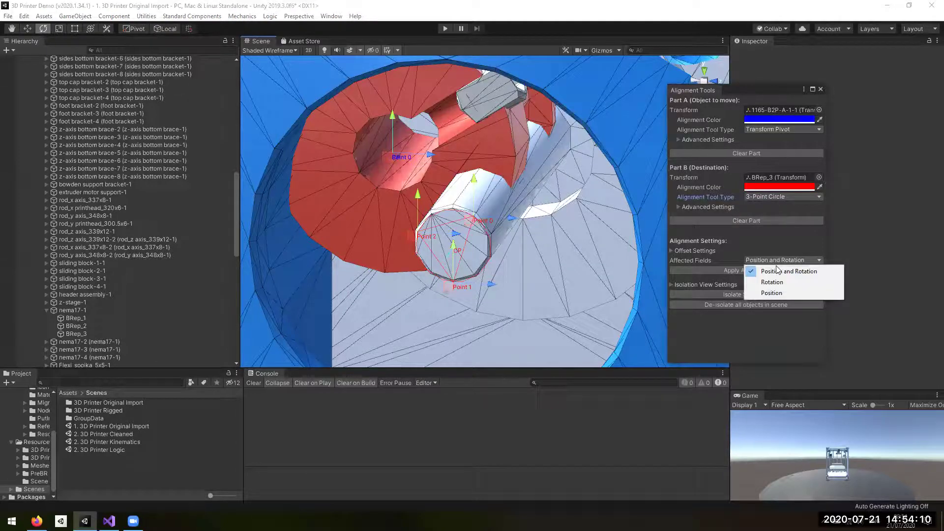
{"action": "left_click", "coordinate": [776, 293]}
{"action": "left_click", "coordinate": [737, 271]}
{"action": "left_click_drag", "start_coordinate": [537, 269], "coordinate": [447, 227], "text": "alt"}
Step: Slide the red pulley along the motor shaft towards the motor
{"action": "left_click", "coordinate": [444, 219]}
{"action": "scroll", "coordinate": [447, 227], "scroll_direction": "down", "scroll_amount": 5}
{"action": "key", "text": "w"}
{"action": "scroll", "coordinate": [380, 208], "scroll_direction": "up", "scroll_amount": 5}
{"action": "scroll", "coordinate": [379, 207], "scroll_direction": "up", "scroll_amount": 4}
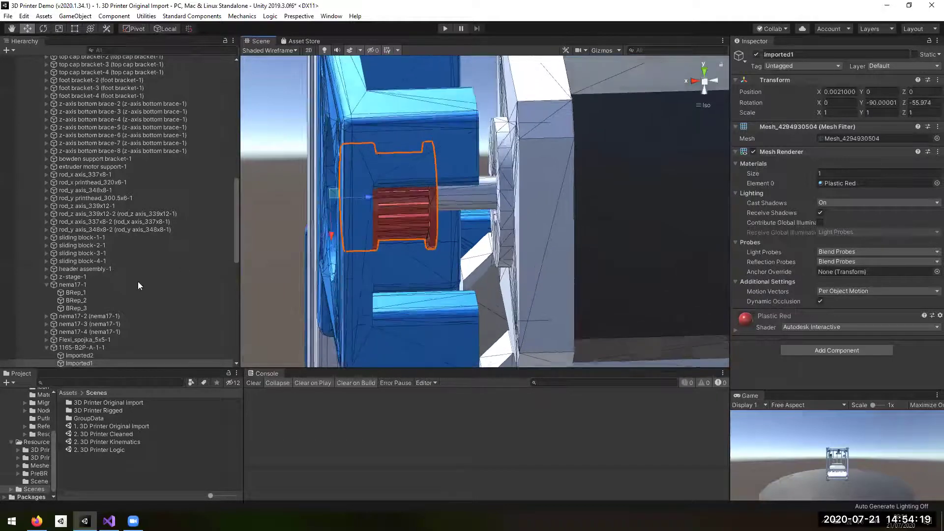
{"action": "left_click", "coordinate": [85, 346]}
{"action": "left_click_drag", "start_coordinate": [365, 196], "coordinate": [405, 198]}
{"action": "left_click_drag", "start_coordinate": [512, 241], "coordinate": [463, 202], "text": "alt"}
{"action": "scroll", "coordinate": [496, 223], "scroll_direction": "down", "scroll_amount": 4}
{"action": "left_click_drag", "start_coordinate": [463, 202], "coordinate": [388, 187], "text": "alt"}
Step: Move the pulley assembly 1165-B2P-A-1-1 along the motor shaft to an X position of about -0.0915
{"action": "left_click", "coordinate": [387, 187]}
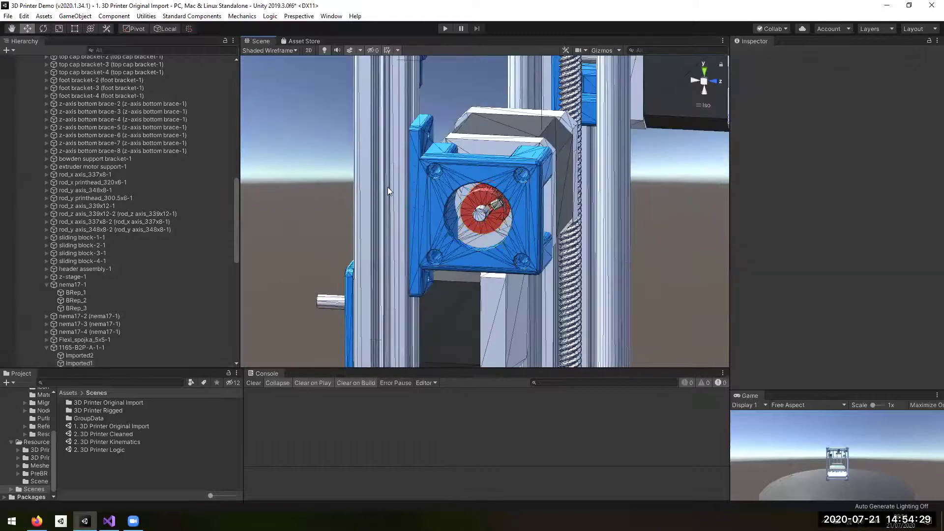
{"action": "scroll", "coordinate": [451, 207], "scroll_direction": "up", "scroll_amount": 3}
{"action": "left_click_drag", "start_coordinate": [467, 240], "coordinate": [506, 219], "text": "alt"}
{"action": "left_click", "coordinate": [506, 220]}
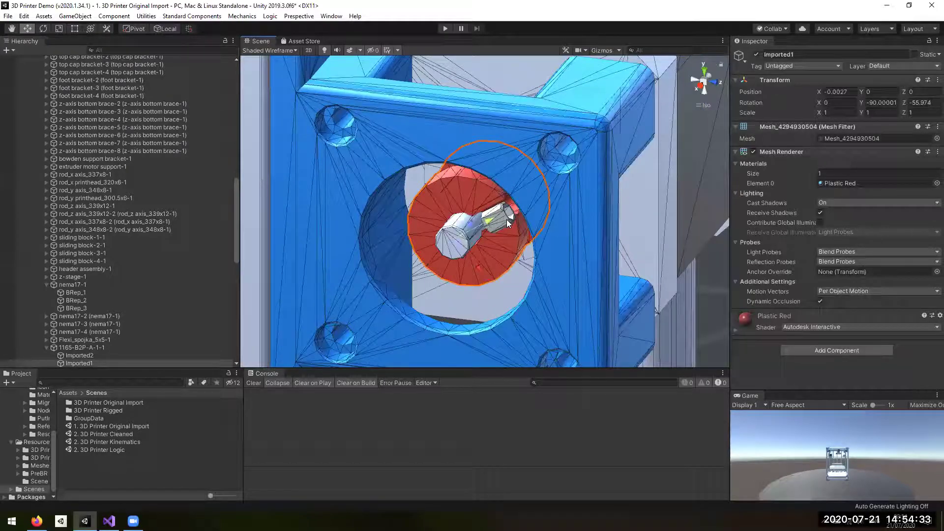
{"action": "left_click", "coordinate": [81, 348]}
{"action": "left_click", "coordinate": [83, 362]}
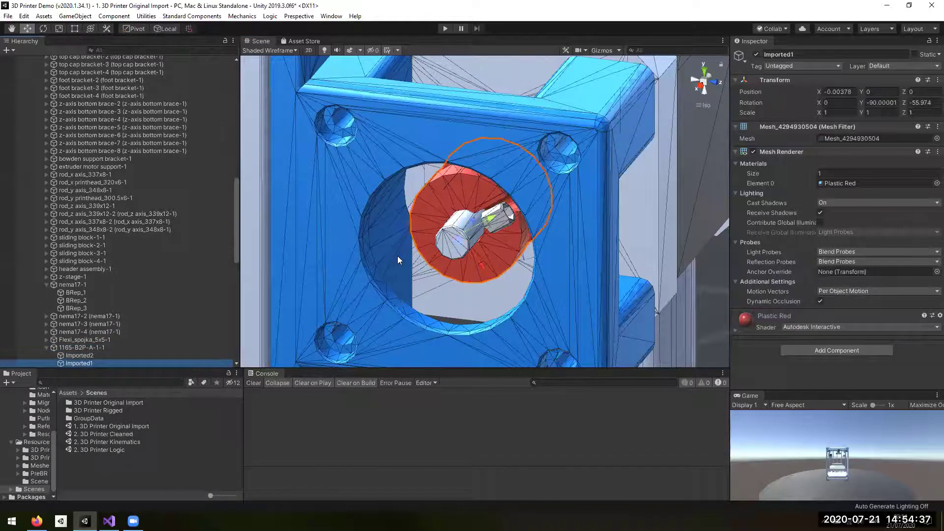
{"action": "left_click", "coordinate": [80, 347]}
{"action": "left_click_drag", "start_coordinate": [440, 261], "coordinate": [454, 249]}
{"action": "left_click_drag", "start_coordinate": [530, 278], "coordinate": [314, 184], "text": "alt"}
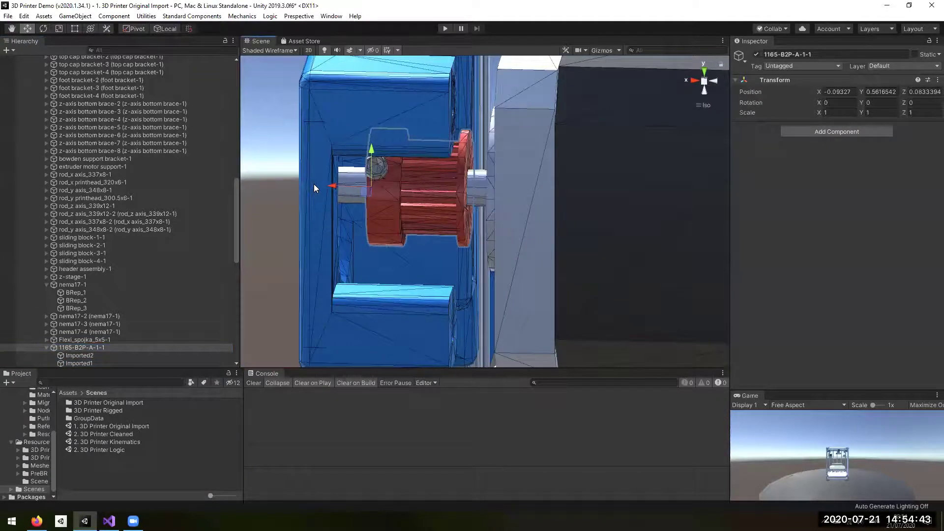
{"action": "left_click_drag", "start_coordinate": [328, 196], "coordinate": [374, 225], "text": "alt"}
Step: Examine the whole 3D printer assembly with the aligned pulley in place
{"action": "scroll", "coordinate": [563, 231], "scroll_direction": "down", "scroll_amount": 8}
{"action": "scroll", "coordinate": [569, 219], "scroll_direction": "down", "scroll_amount": 6}
{"action": "scroll", "coordinate": [598, 240], "scroll_direction": "down", "scroll_amount": 5}
{"action": "scroll", "coordinate": [519, 198], "scroll_direction": "down", "scroll_amount": 5}
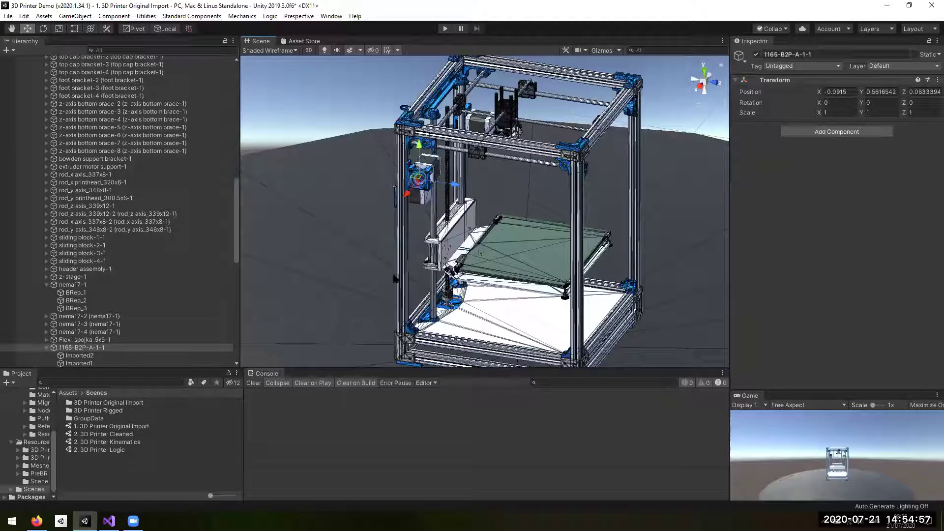
{"action": "left_click_drag", "start_coordinate": [336, 214], "coordinate": [145, 421], "text": "alt"}
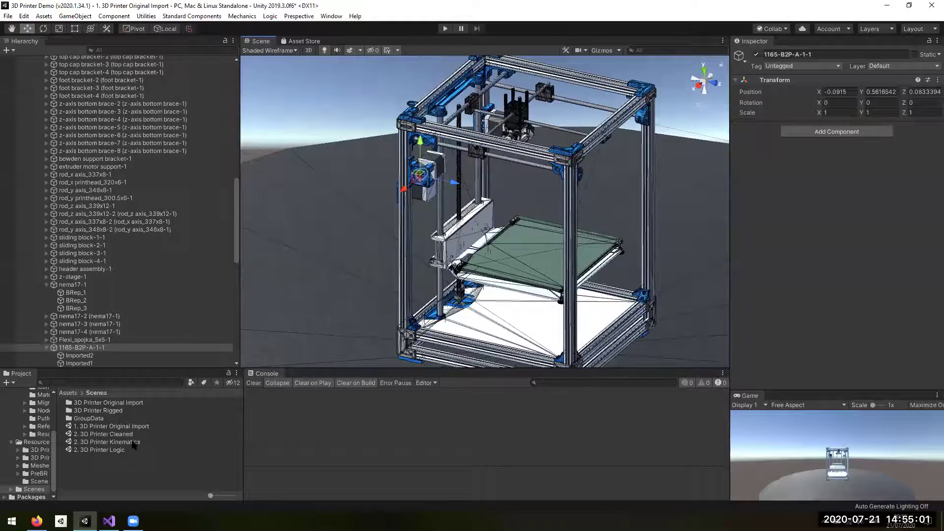
{"action": "scroll", "coordinate": [328, 189], "scroll_direction": "up", "scroll_amount": 7}
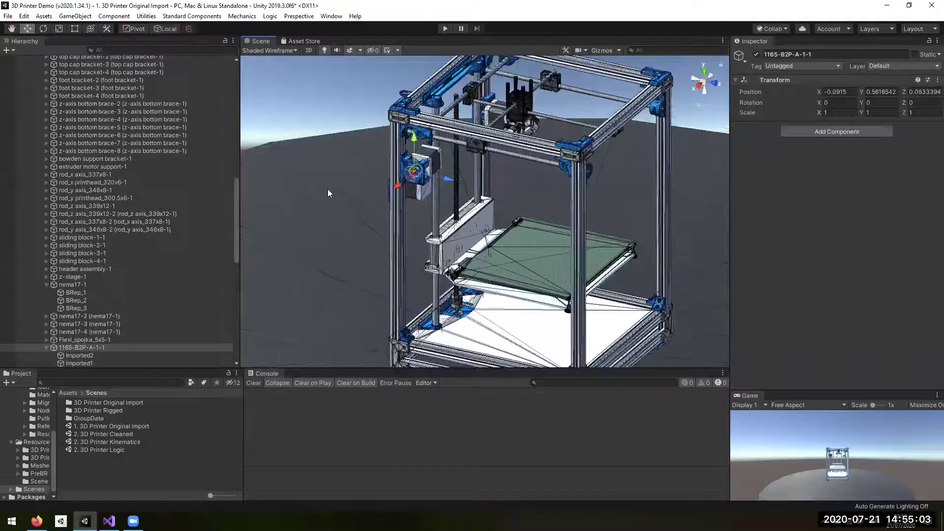
{"action": "scroll", "coordinate": [278, 171], "scroll_direction": "up", "scroll_amount": 6}
{"action": "right_click_drag", "start_coordinate": [308, 172], "coordinate": [310, 172]}
{"action": "right_click_drag", "start_coordinate": [443, 175], "coordinate": [412, 199]}
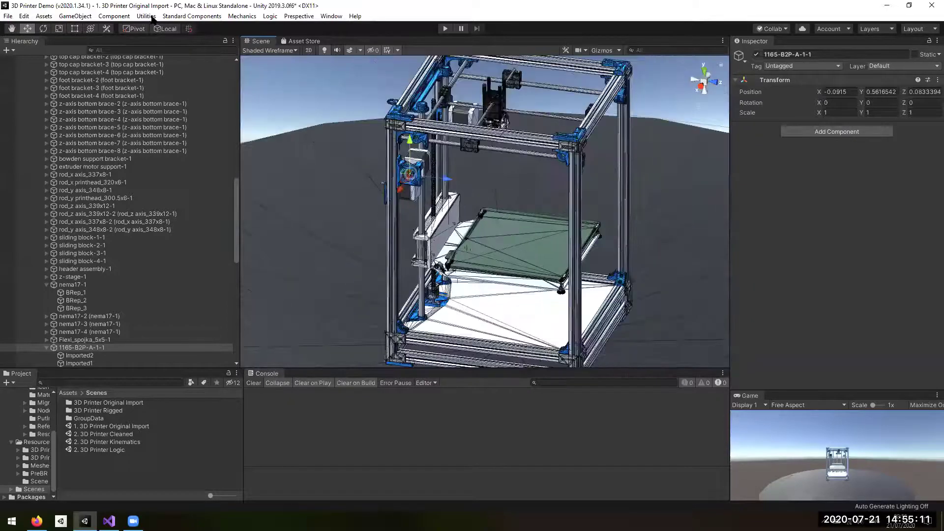
Step: Open the Mesh Query tool from the mesh utilities
{"action": "left_click", "coordinate": [192, 16]}
{"action": "mouse_move", "coordinate": [146, 16]}
{"action": "mouse_move", "coordinate": [165, 41]}
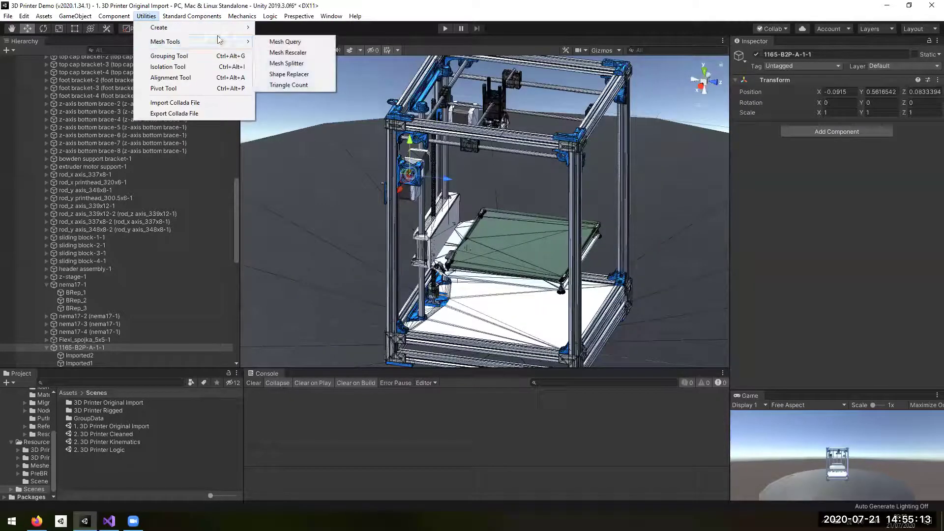
{"action": "left_click", "coordinate": [306, 42]}
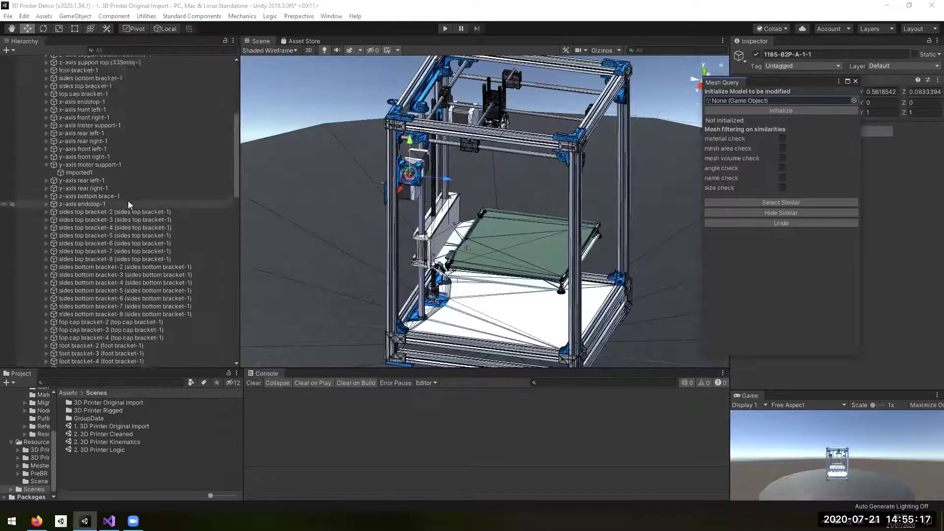
Step: Assign Imported1, the blue bracket body of x-axis front left-1, as the Mesh Query model
{"action": "scroll", "coordinate": [128, 201], "scroll_direction": "up", "scroll_amount": 10}
{"action": "left_click_drag", "start_coordinate": [326, 225], "coordinate": [513, 187], "text": "alt"}
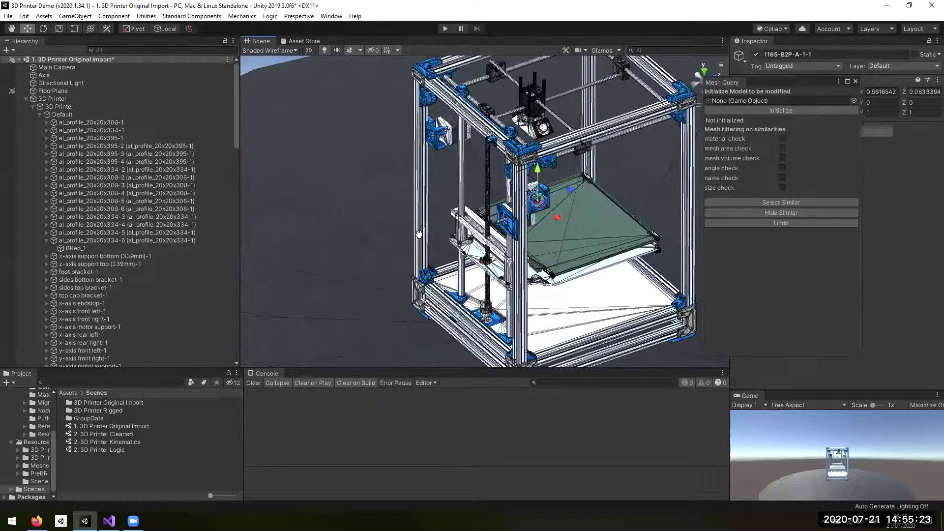
{"action": "scroll", "coordinate": [423, 230], "scroll_direction": "up", "scroll_amount": 4}
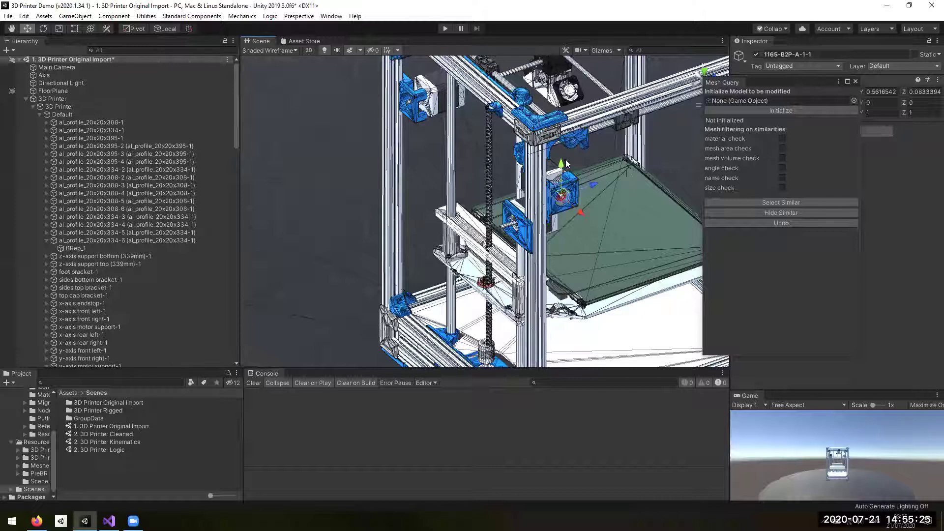
{"action": "scroll", "coordinate": [561, 162], "scroll_direction": "down", "scroll_amount": 3}
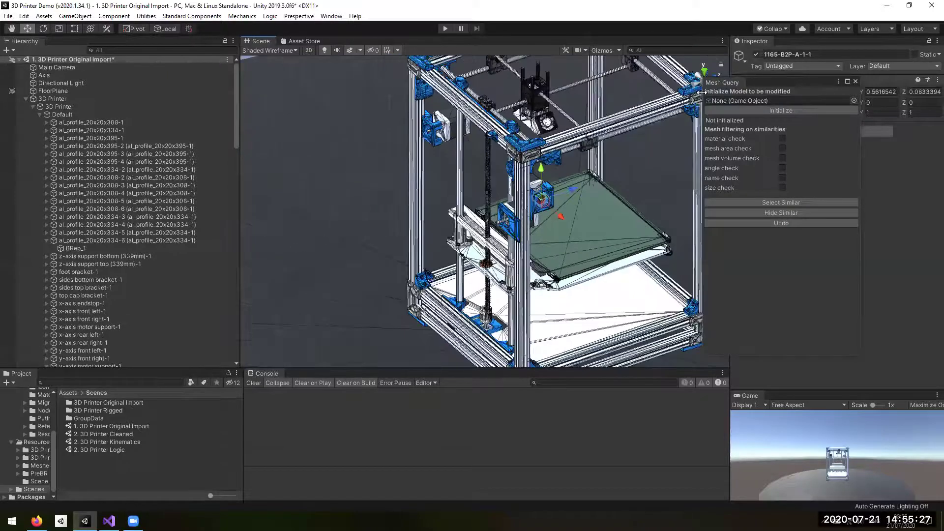
{"action": "scroll", "coordinate": [702, 99], "scroll_direction": "down", "scroll_amount": 2}
{"action": "middle_click_drag", "start_coordinate": [684, 125], "coordinate": [561, 131]}
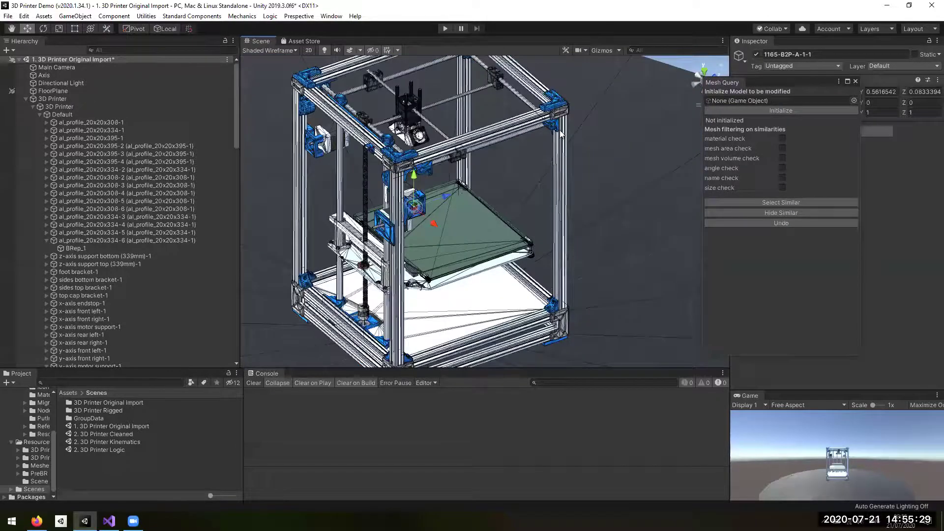
{"action": "scroll", "coordinate": [561, 134], "scroll_direction": "up", "scroll_amount": 3}
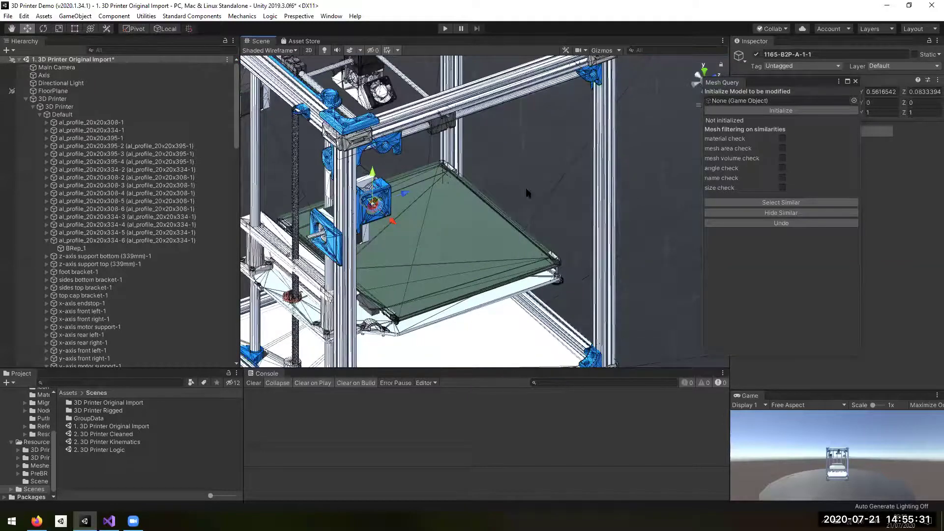
{"action": "left_click", "coordinate": [588, 75]}
{"action": "left_click_drag", "start_coordinate": [588, 79], "coordinate": [584, 158], "text": "alt"}
{"action": "scroll", "coordinate": [585, 137], "scroll_direction": "up", "scroll_amount": 3}
{"action": "middle_click_drag", "start_coordinate": [585, 137], "coordinate": [488, 238]}
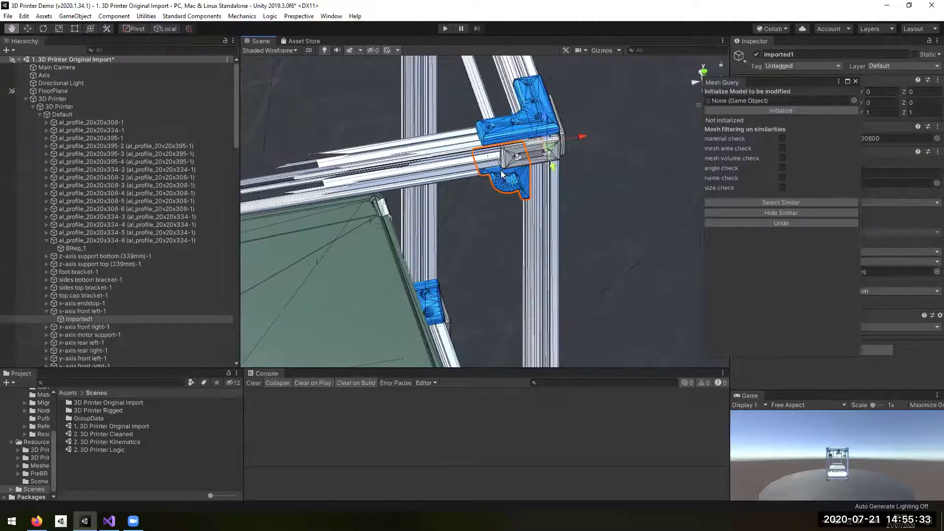
{"action": "middle_click_drag", "start_coordinate": [501, 171], "coordinate": [498, 176]}
{"action": "left_click", "coordinate": [756, 101]}
{"action": "left_click_drag", "start_coordinate": [738, 101], "coordinate": [739, 101]}
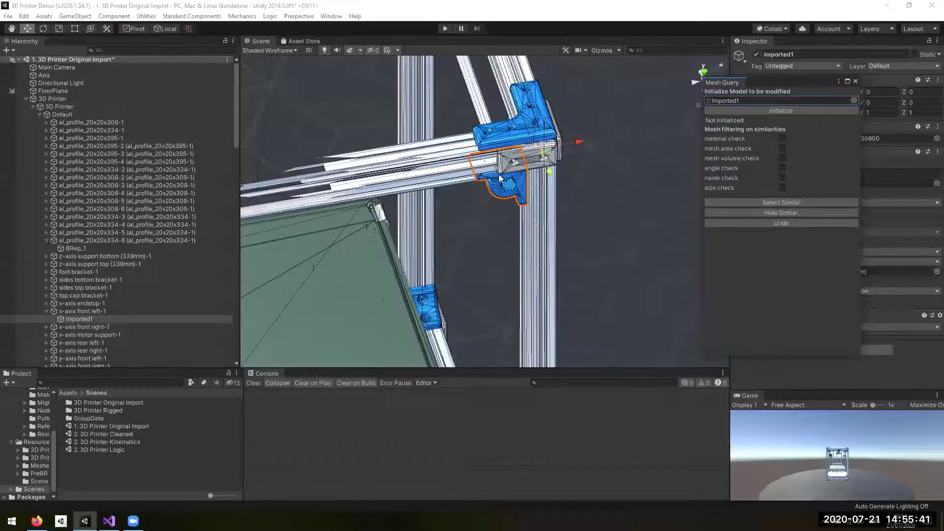
Step: Select all meshes similar to the bracket using only the material check, and inspect the selected parts
{"action": "scroll", "coordinate": [612, 192], "scroll_direction": "down", "scroll_amount": 5}
{"action": "mouse_move", "coordinate": [606, 217]}
{"action": "right_mouse_down"}
{"action": "mouse_move", "coordinate": [559, 233]}
{"action": "mouse_move", "coordinate": [603, 222]}
{"action": "right_mouse_up"}
{"action": "right_click_drag", "start_coordinate": [539, 169], "coordinate": [485, 170]}
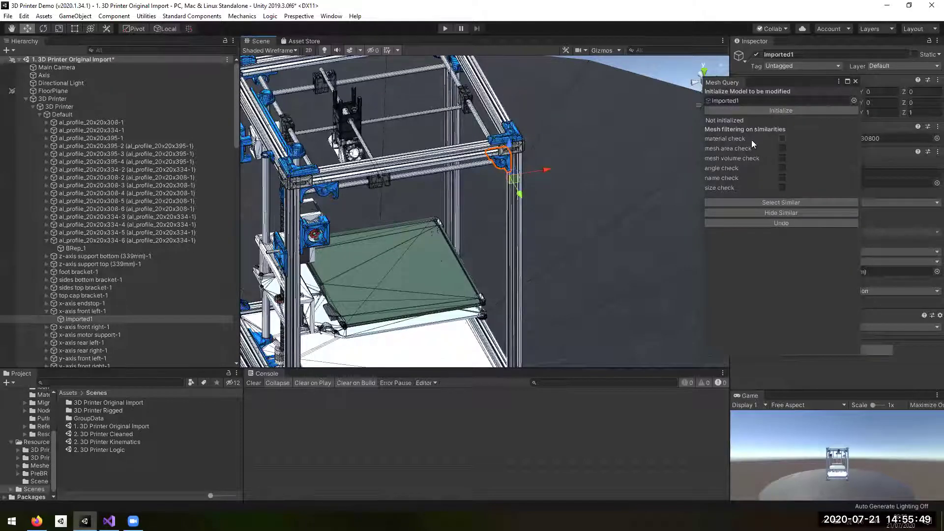
{"action": "left_click", "coordinate": [783, 138]}
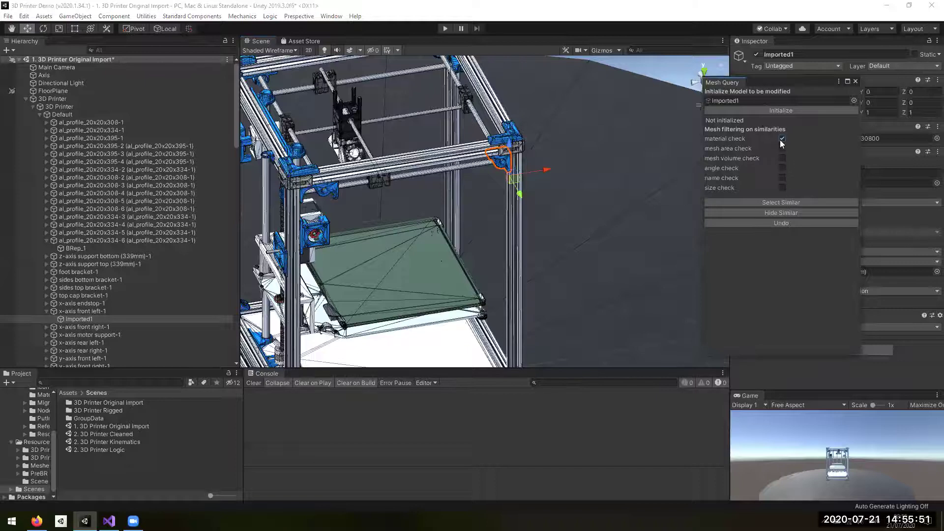
{"action": "left_click", "coordinate": [777, 203]}
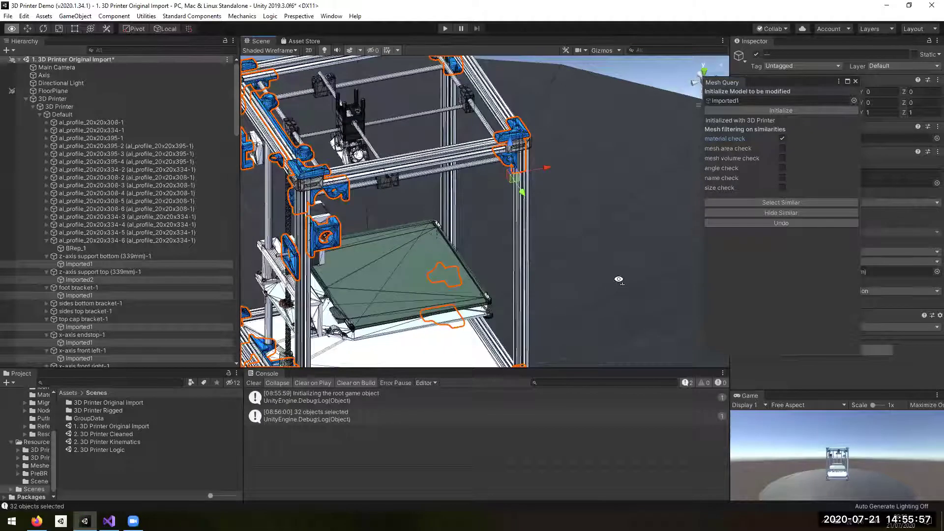
{"action": "left_click_drag", "start_coordinate": [596, 279], "coordinate": [523, 289], "text": "alt"}
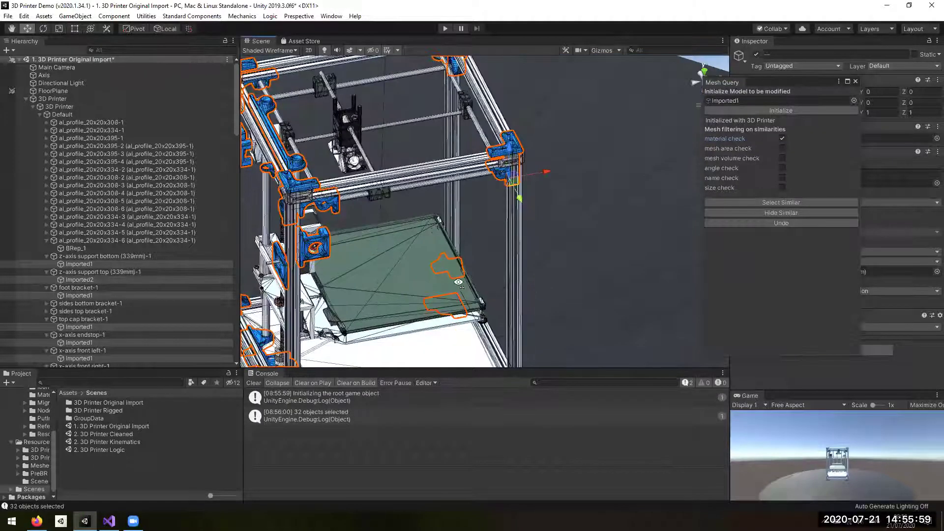
{"action": "left_click_drag", "start_coordinate": [458, 283], "coordinate": [364, 269], "text": "alt"}
{"action": "left_click_drag", "start_coordinate": [497, 287], "coordinate": [561, 284], "text": "alt"}
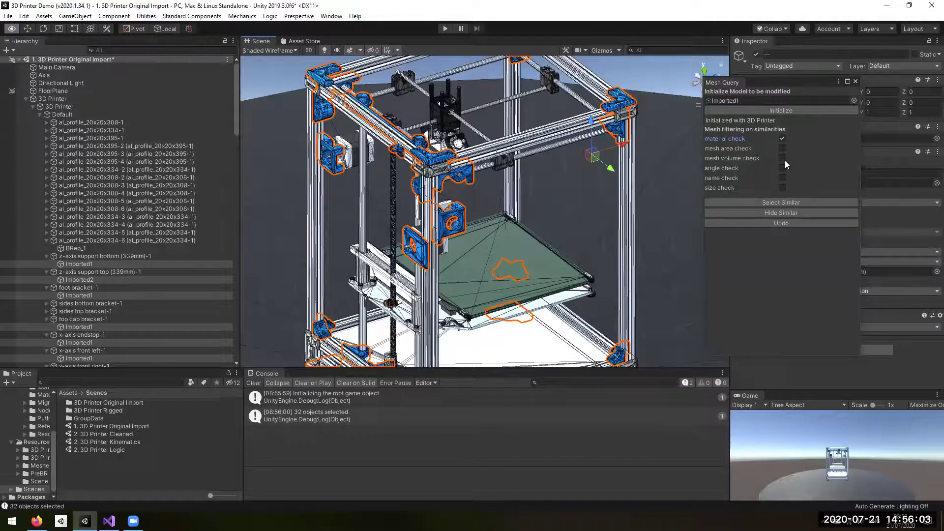
{"action": "left_click_drag", "start_coordinate": [480, 90], "coordinate": [440, 101], "text": "alt"}
Step: Select all meshes similar to the bracket using only the mesh volume check with a 5% deviation, and inspect the selected parts
{"action": "left_click", "coordinate": [783, 139]}
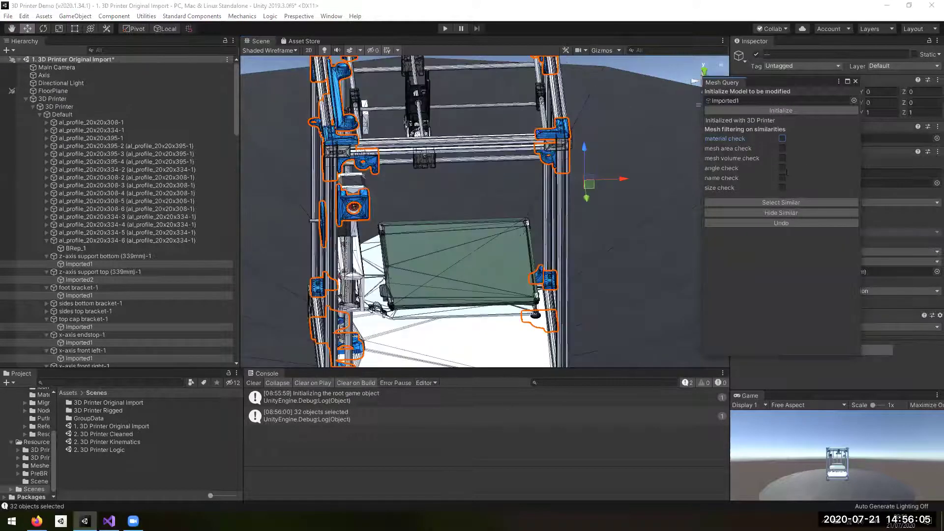
{"action": "left_click", "coordinate": [783, 158]}
{"action": "left_click", "coordinate": [810, 177]}
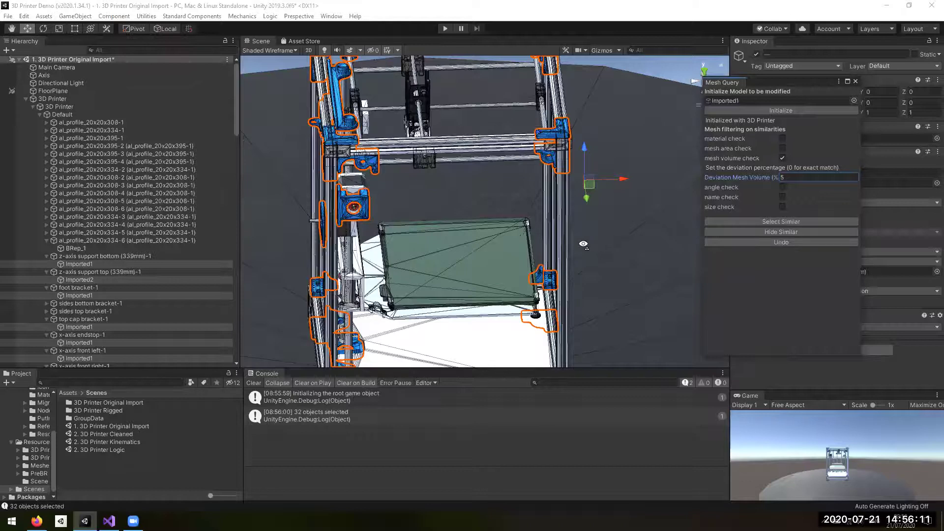
{"action": "left_click_drag", "start_coordinate": [574, 246], "coordinate": [439, 215], "text": "alt"}
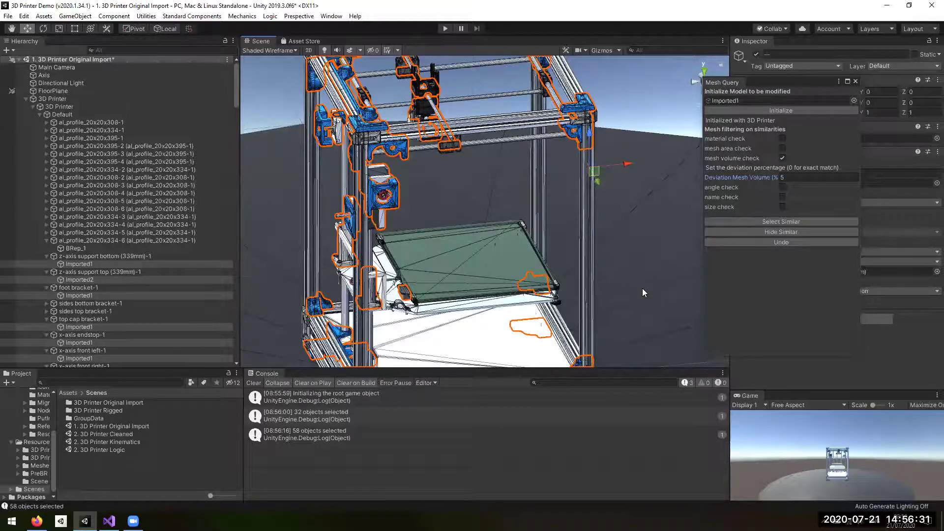
{"action": "left_click_drag", "start_coordinate": [672, 192], "coordinate": [685, 212], "text": "alt"}
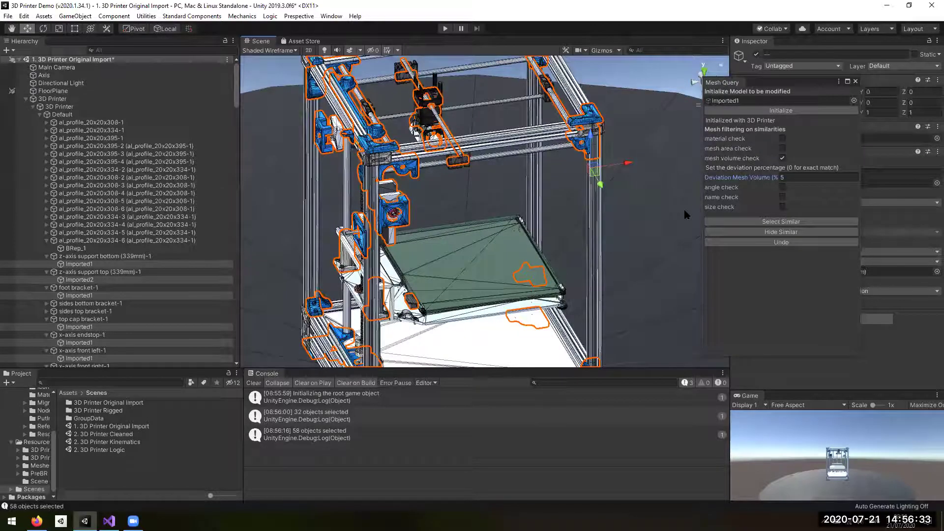
Step: Query meshes similar to the bracket with the area and volume checks both at 0% deviation, and clear the selection
{"action": "left_click", "coordinate": [784, 154]}
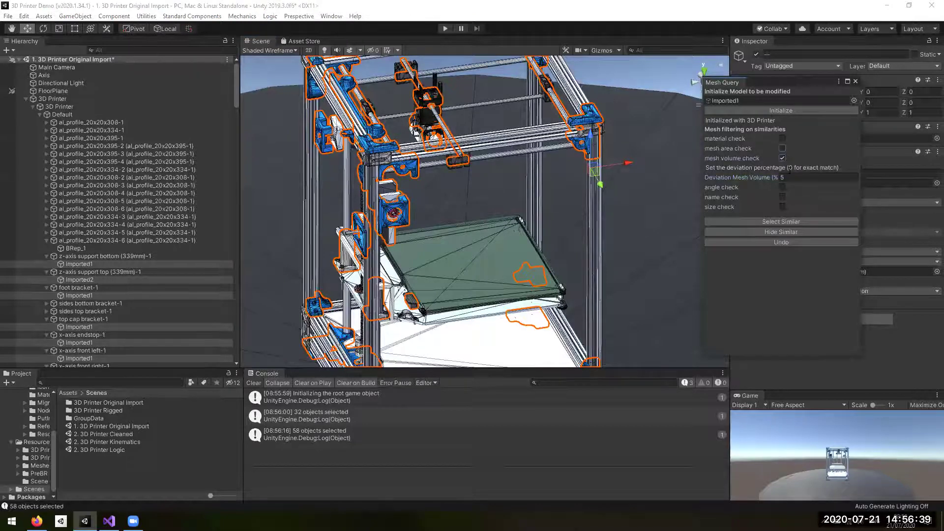
{"action": "left_click", "coordinate": [783, 148]}
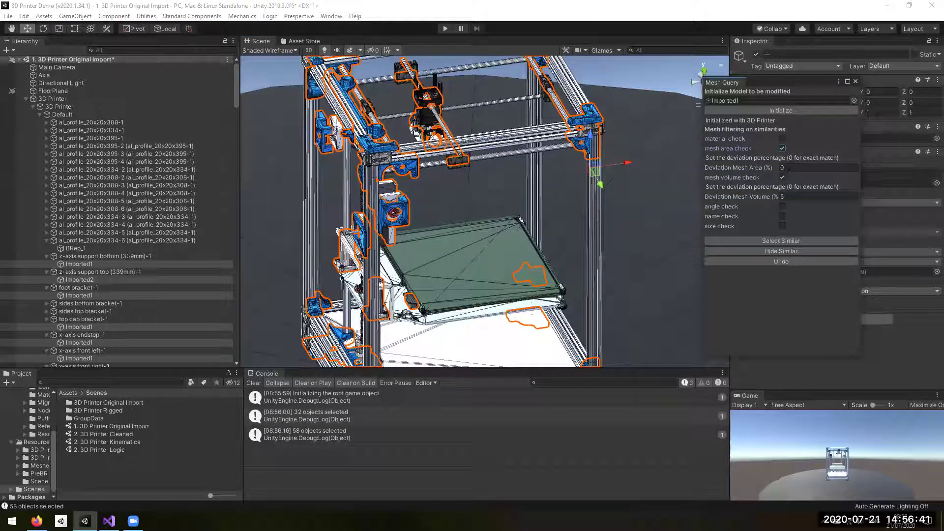
{"action": "left_click_drag", "start_coordinate": [787, 197], "coordinate": [706, 200]}
{"action": "type", "text": "0"}
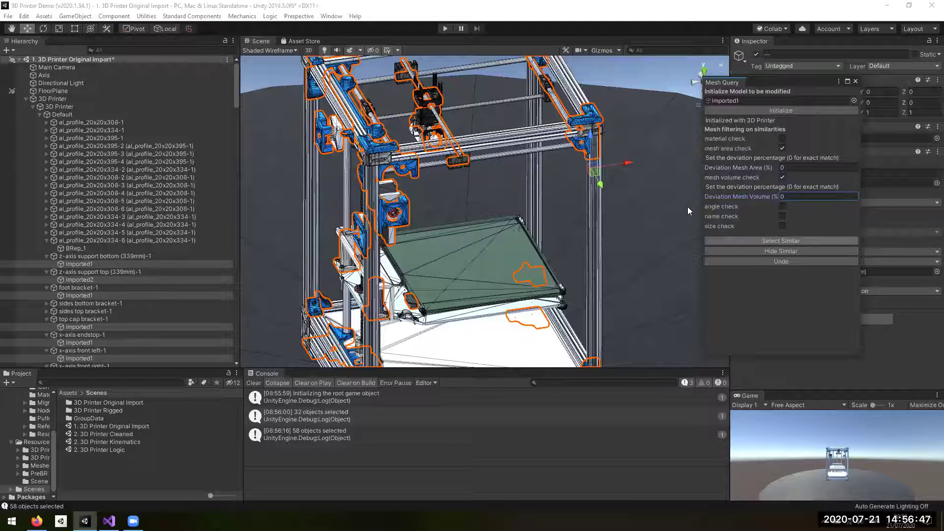
{"action": "left_click", "coordinate": [765, 242]}
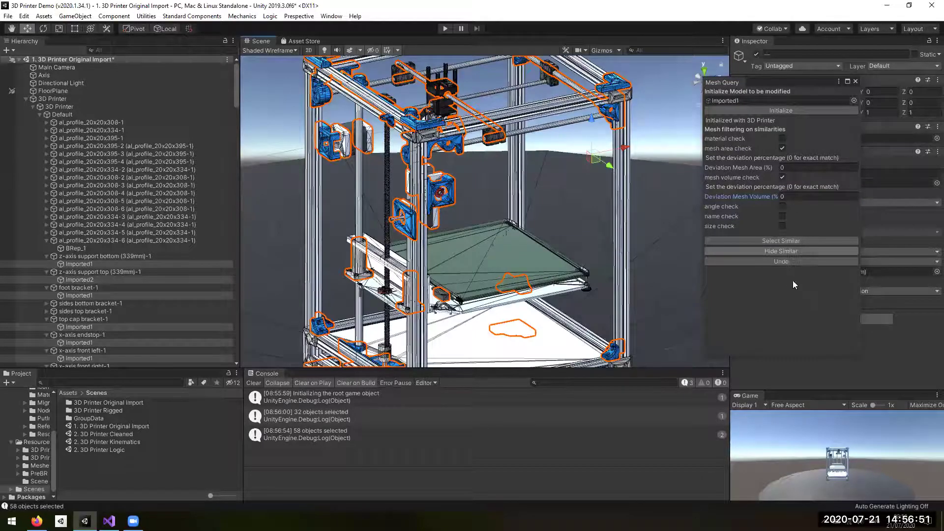
{"action": "left_click", "coordinate": [789, 261]}
{"action": "left_click", "coordinate": [674, 176]}
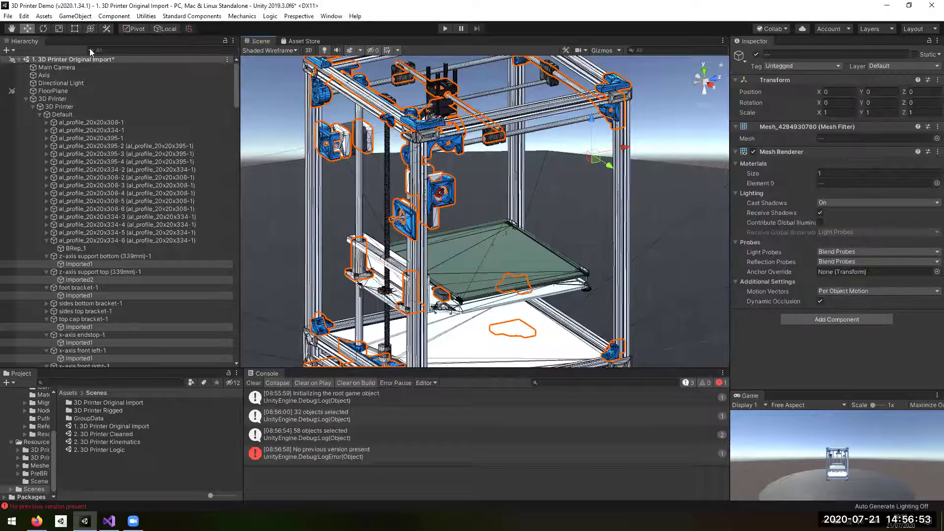
Step: Reopen the Mesh Query tool and assign Imported1 of x-axis front left-1, the blue bracket body, as its model
{"action": "left_click", "coordinate": [114, 15]}
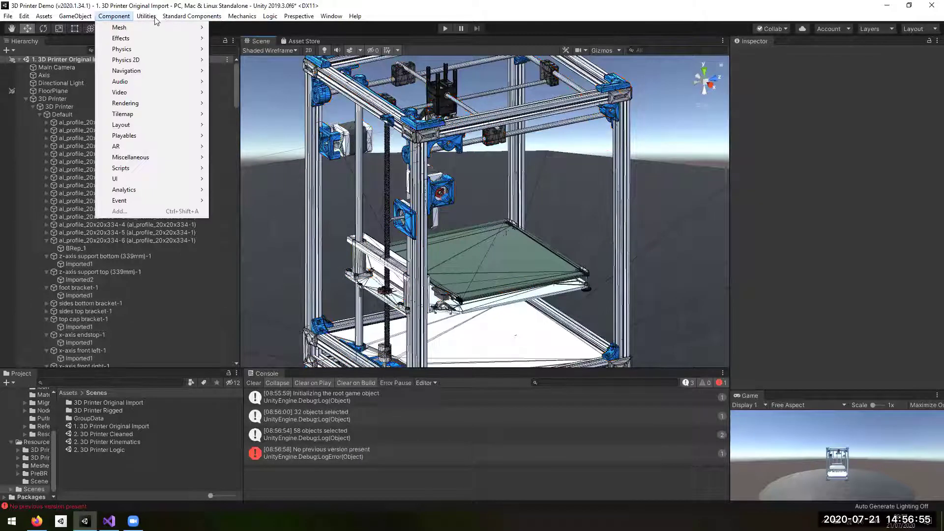
{"action": "mouse_move", "coordinate": [155, 19]}
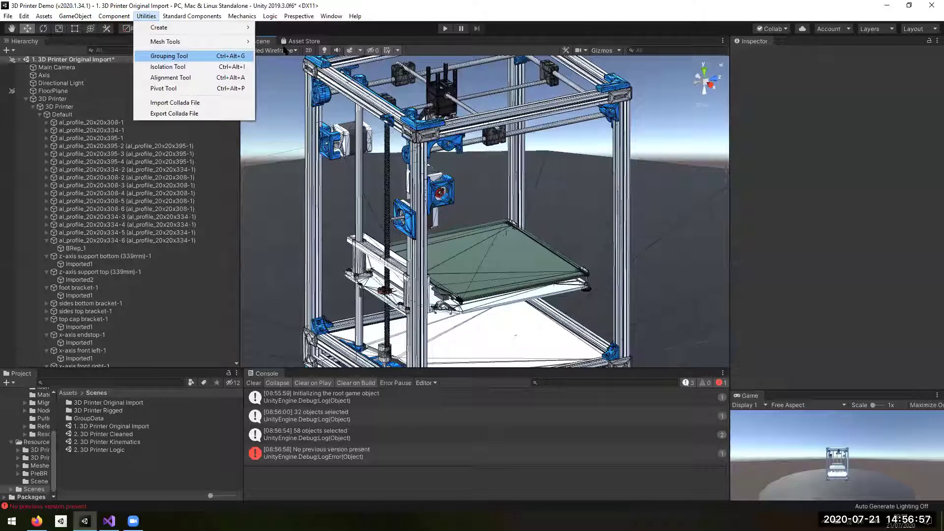
{"action": "mouse_move", "coordinate": [246, 41]}
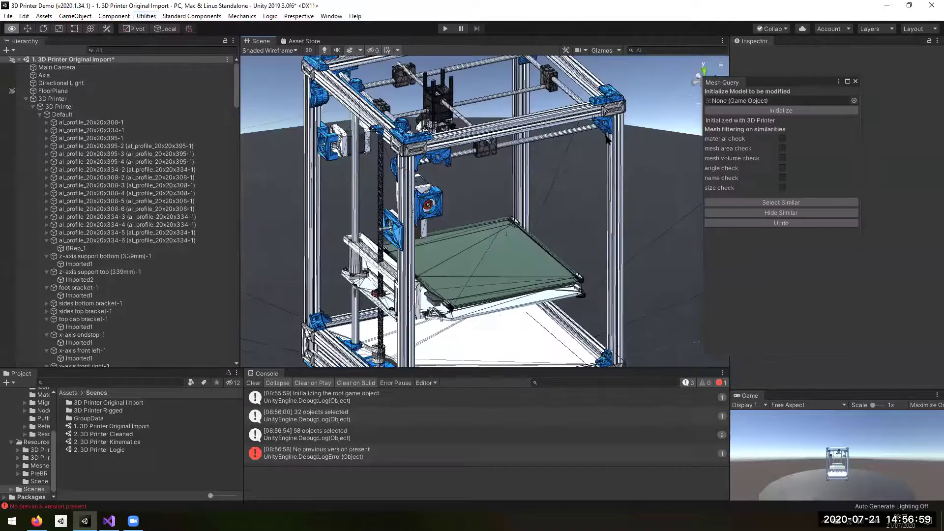
{"action": "left_click", "coordinate": [605, 129]}
{"action": "left_click_drag", "start_coordinate": [94, 358], "coordinate": [787, 100]}
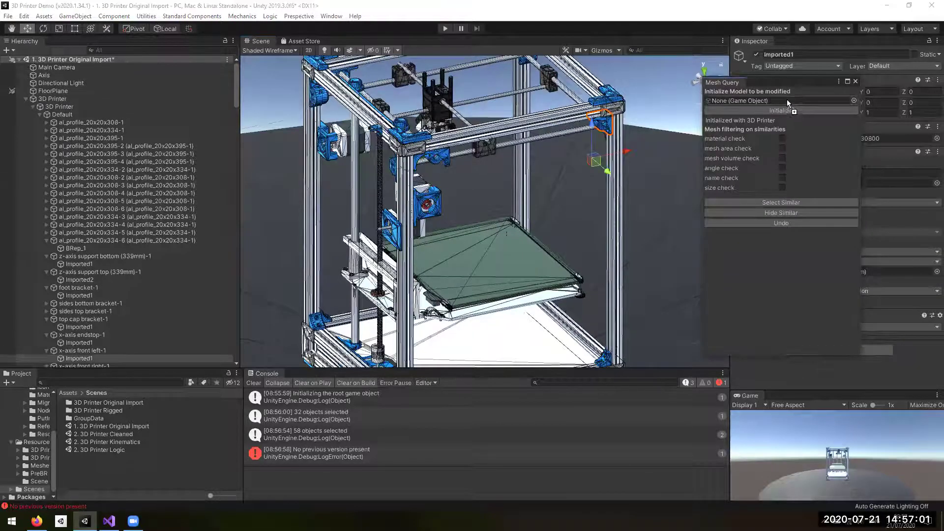
Step: Enable the mesh area and mesh volume checks at 0% deviation, select similar meshes, and inspect the selection around the printer
{"action": "left_click", "coordinate": [782, 149]}
{"action": "left_click", "coordinate": [782, 177]}
{"action": "left_click", "coordinate": [782, 240]}
{"action": "left_click_drag", "start_coordinate": [553, 340], "coordinate": [542, 340], "text": "alt"}
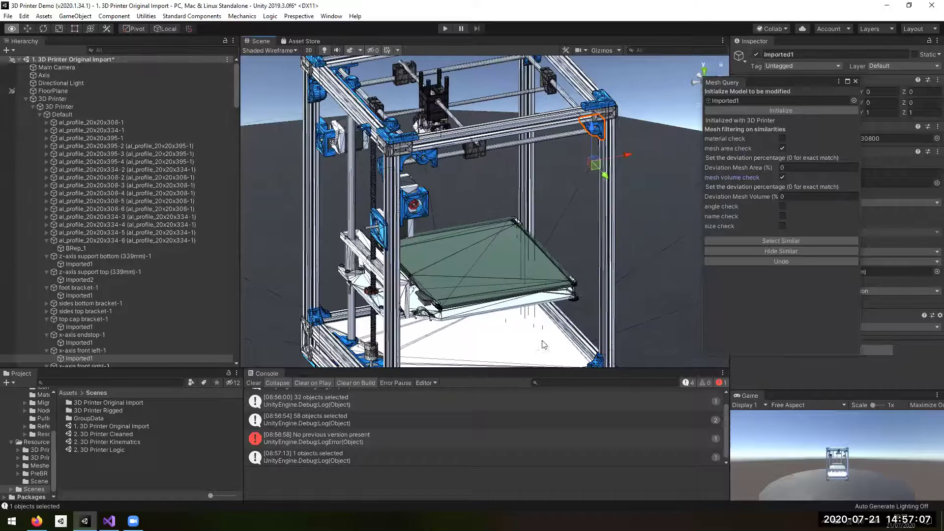
{"action": "scroll", "coordinate": [648, 219], "scroll_direction": "down", "scroll_amount": 3}
{"action": "left_click_drag", "start_coordinate": [678, 223], "coordinate": [738, 220], "text": "alt"}
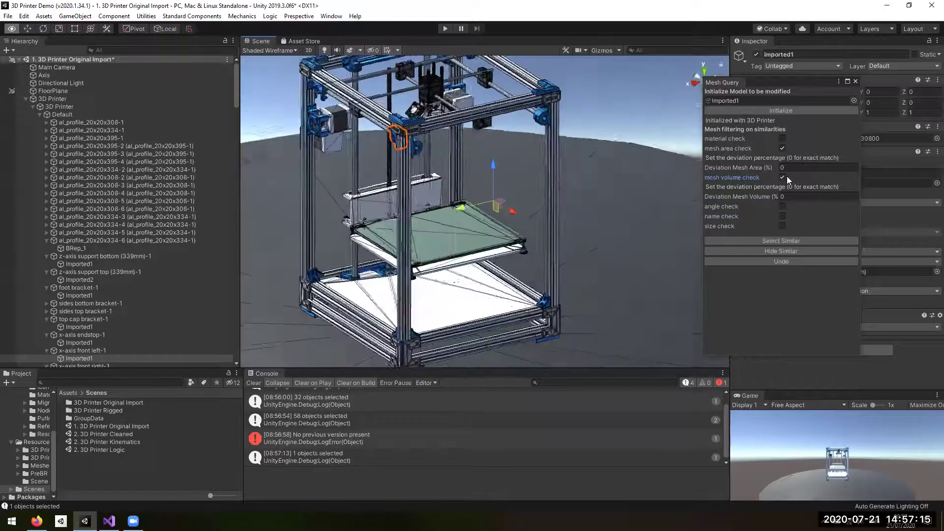
Step: Set the mesh area and mesh volume deviations to 1%, rerun the similar-mesh selection for the bracket, and inspect the printer
{"action": "left_click", "coordinate": [782, 178]}
{"action": "type", "text": "1"}
{"action": "left_click", "coordinate": [783, 177]}
{"action": "left_click", "coordinate": [793, 197]}
{"action": "type", "text": "1"}
{"action": "left_click", "coordinate": [790, 240]}
{"action": "left_click_drag", "start_coordinate": [634, 232], "coordinate": [645, 166], "text": "alt"}
{"action": "scroll", "coordinate": [645, 163], "scroll_direction": "up", "scroll_amount": 4}
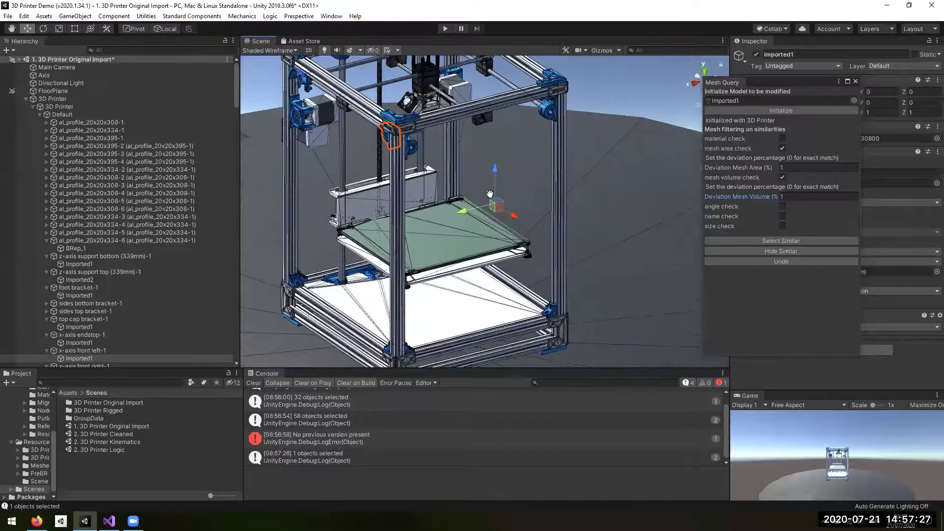
{"action": "left_click_drag", "start_coordinate": [503, 249], "coordinate": [571, 234], "text": "alt"}
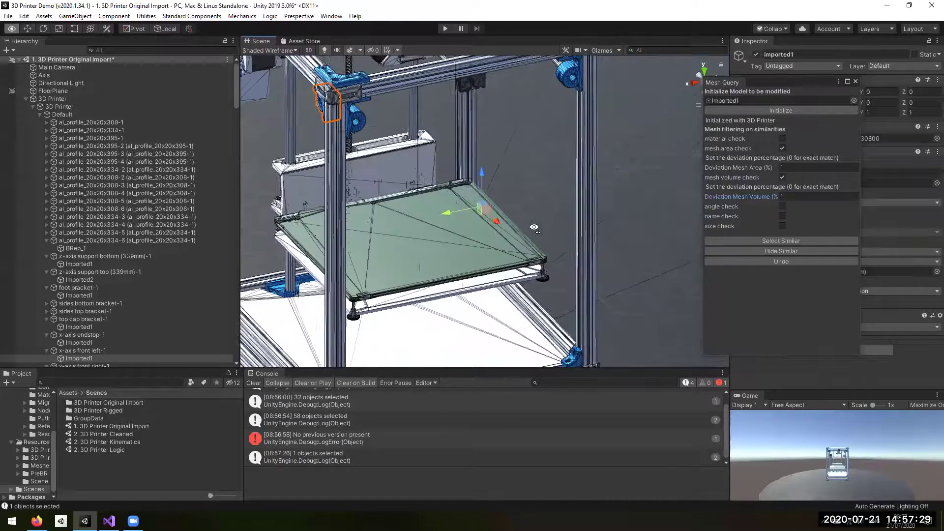
{"action": "left_click_drag", "start_coordinate": [461, 232], "coordinate": [540, 224], "text": "alt"}
{"action": "left_click_drag", "start_coordinate": [288, 180], "coordinate": [317, 187], "text": "alt"}
{"action": "left_click_drag", "start_coordinate": [248, 262], "coordinate": [406, 220], "text": "alt"}
Step: Assign Imported1 of top cap bracket-2 as the Mesh Query model, select its similar meshes, and close the query tool after inspecting them
{"action": "left_click", "coordinate": [581, 137]}
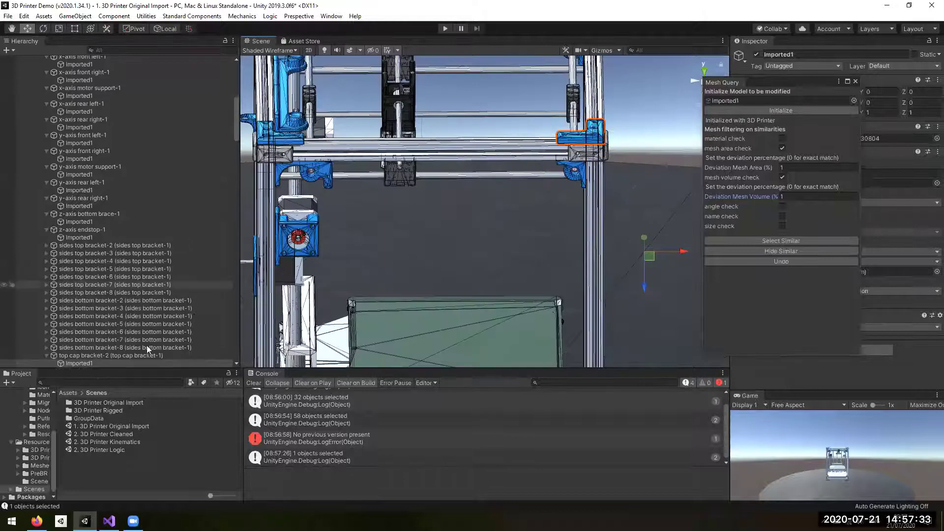
{"action": "left_click_drag", "start_coordinate": [111, 363], "coordinate": [793, 143]}
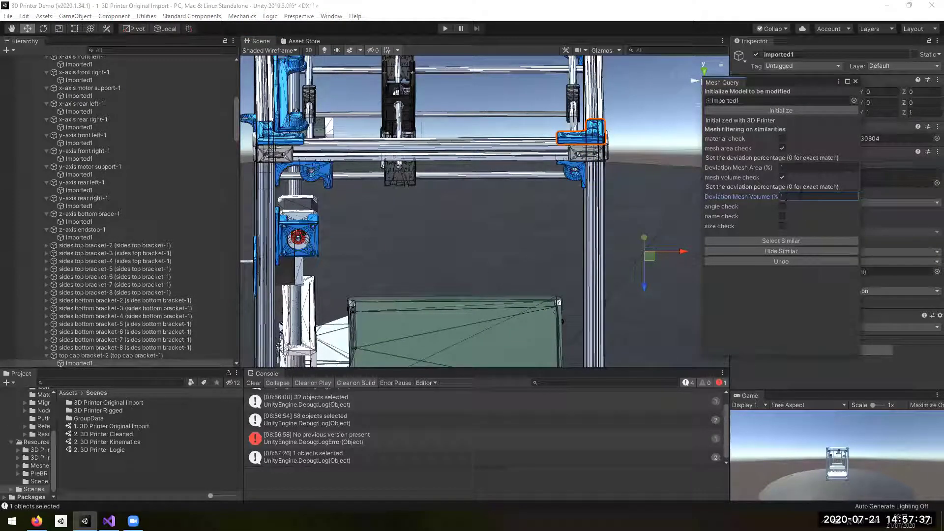
{"action": "left_click", "coordinate": [778, 241]}
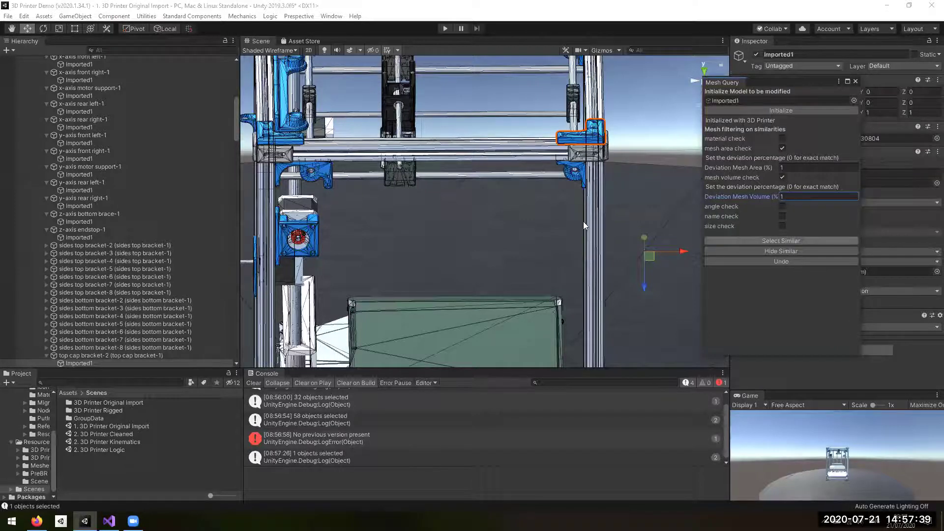
{"action": "left_click_drag", "start_coordinate": [631, 262], "coordinate": [692, 289], "text": "alt"}
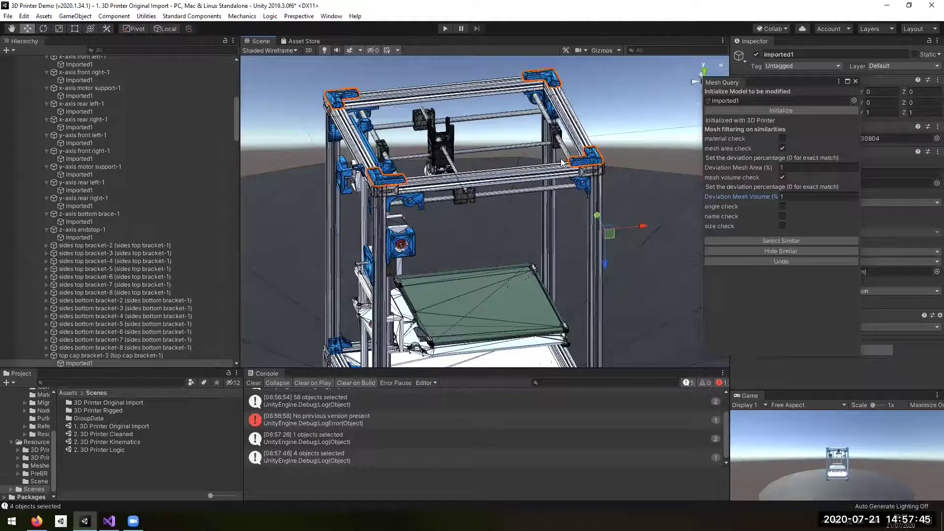
{"action": "left_click_drag", "start_coordinate": [551, 162], "coordinate": [610, 165], "text": "alt"}
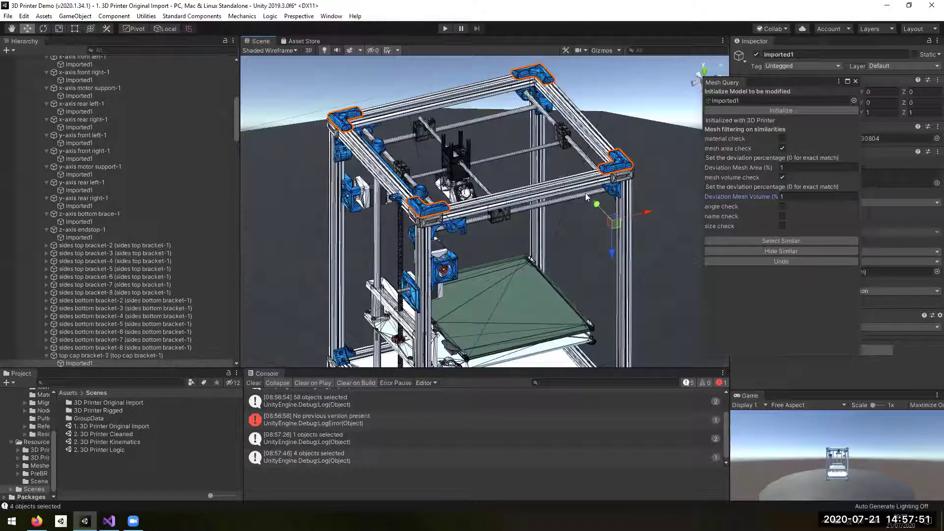
{"action": "scroll", "coordinate": [586, 218], "scroll_direction": "down", "scroll_amount": 2}
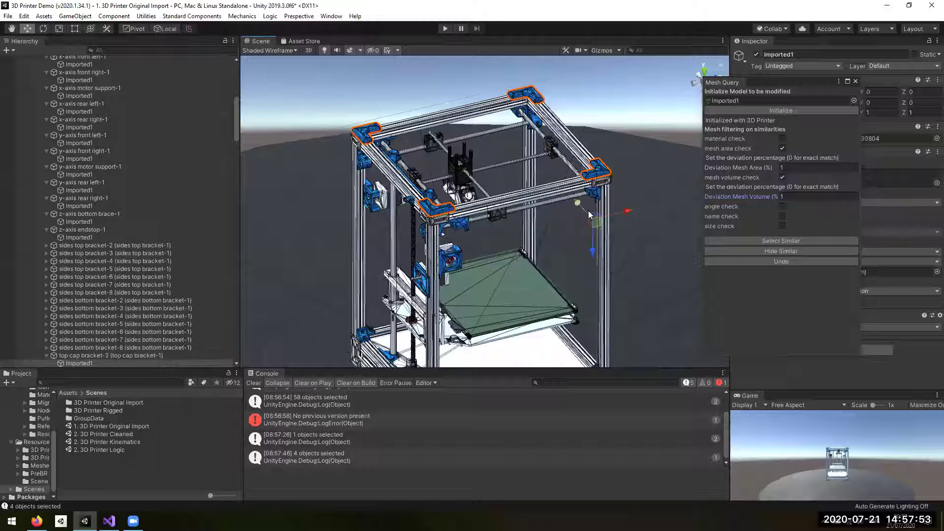
{"action": "scroll", "coordinate": [583, 234], "scroll_direction": "up", "scroll_amount": 2}
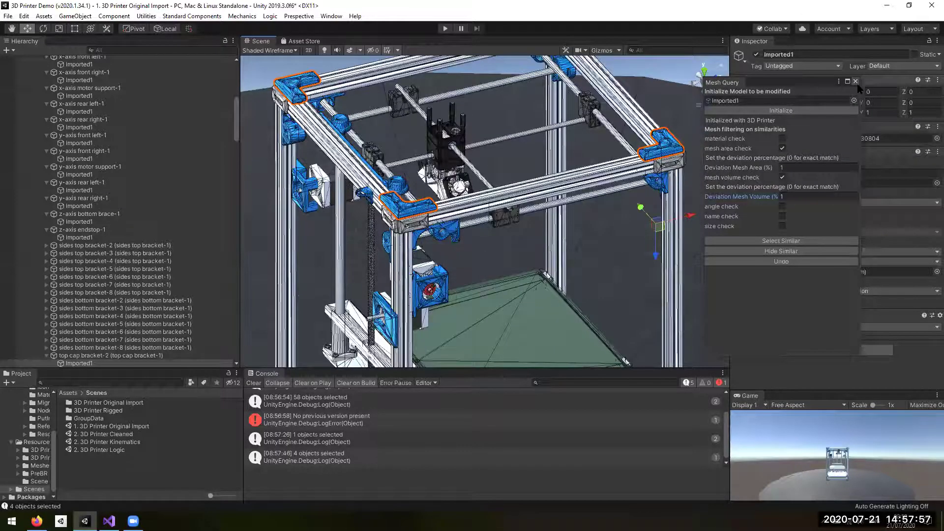
{"action": "scroll", "coordinate": [572, 197], "scroll_direction": "down", "scroll_amount": 2}
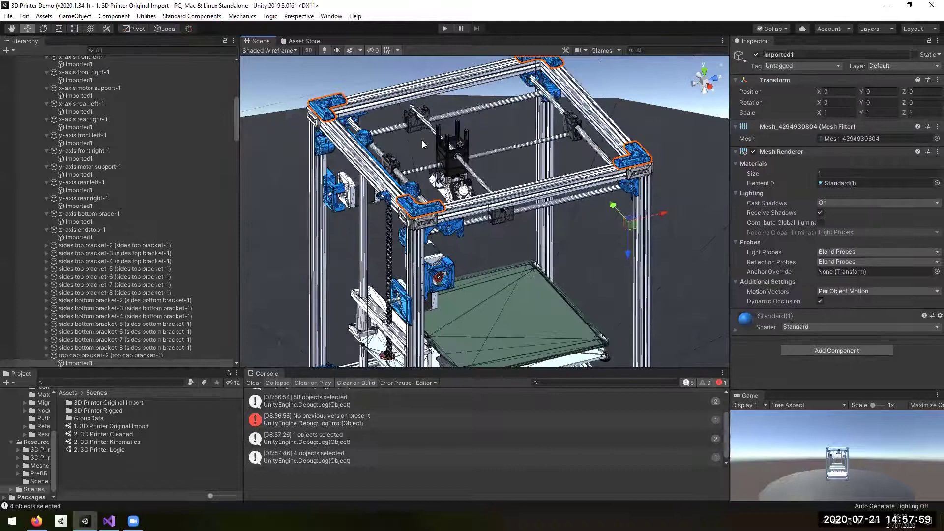
{"action": "scroll", "coordinate": [299, 87], "scroll_direction": "down", "scroll_amount": 1}
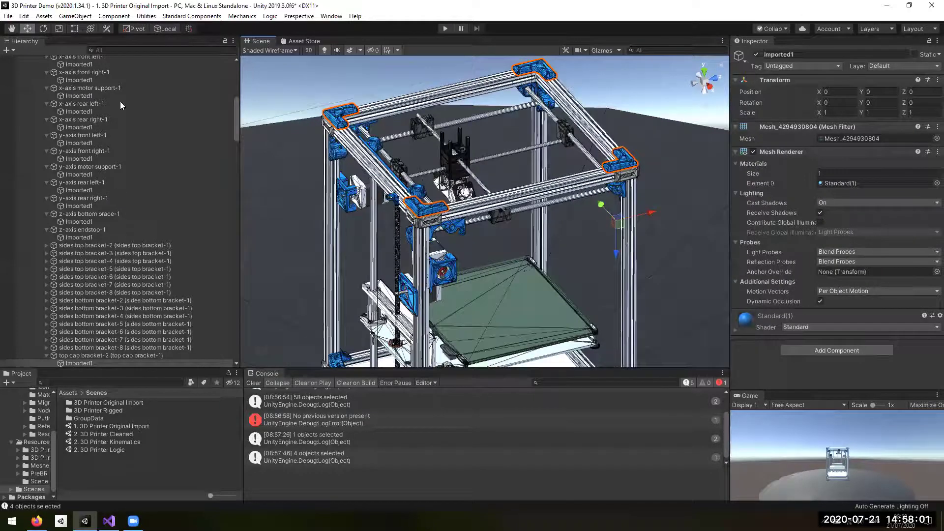
Step: Group the selected top cap brackets with the Grouping Tool under the group name Corner Pieces
{"action": "left_click", "coordinate": [155, 17]}
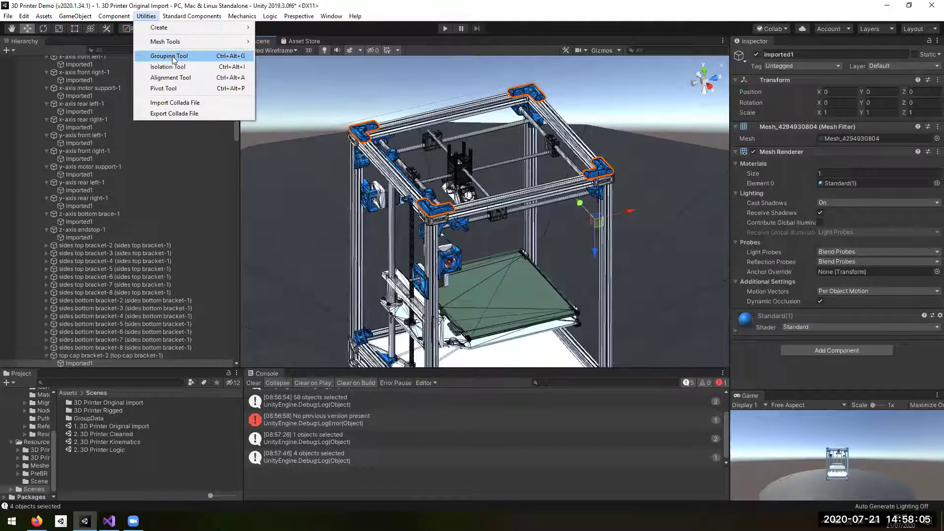
{"action": "left_click", "coordinate": [169, 56]}
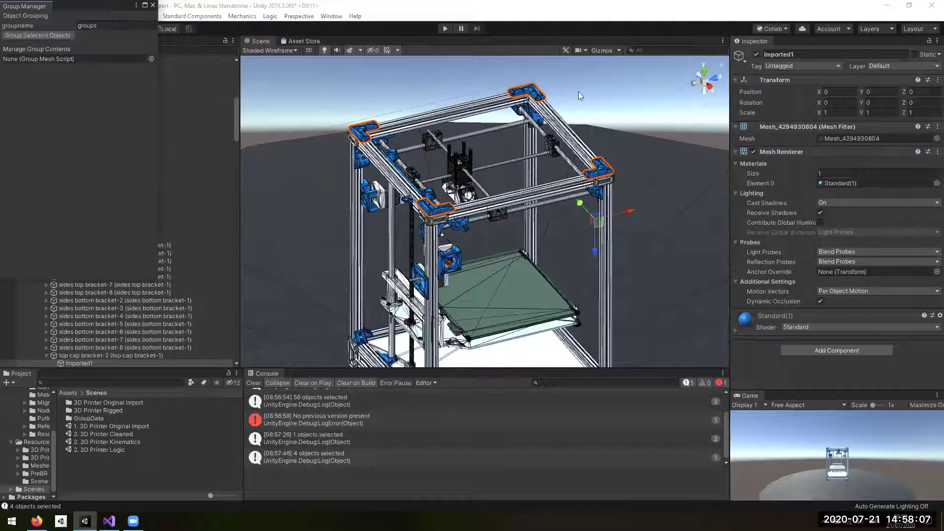
{"action": "scroll", "coordinate": [421, 146], "scroll_direction": "down", "scroll_amount": 5}
{"action": "left_click_drag", "start_coordinate": [408, 114], "coordinate": [426, 114], "text": "alt"}
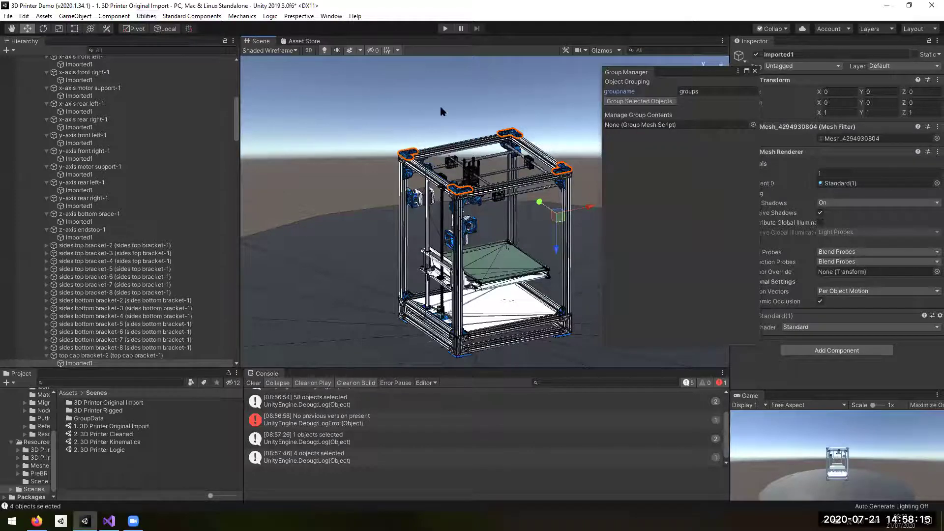
{"action": "scroll", "coordinate": [569, 98], "scroll_direction": "up", "scroll_amount": 2}
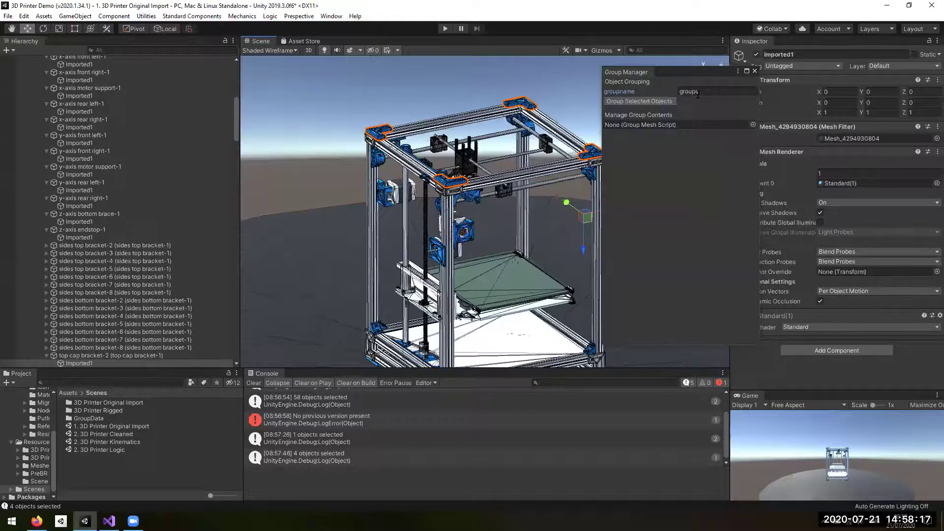
{"action": "left_click", "coordinate": [708, 94]}
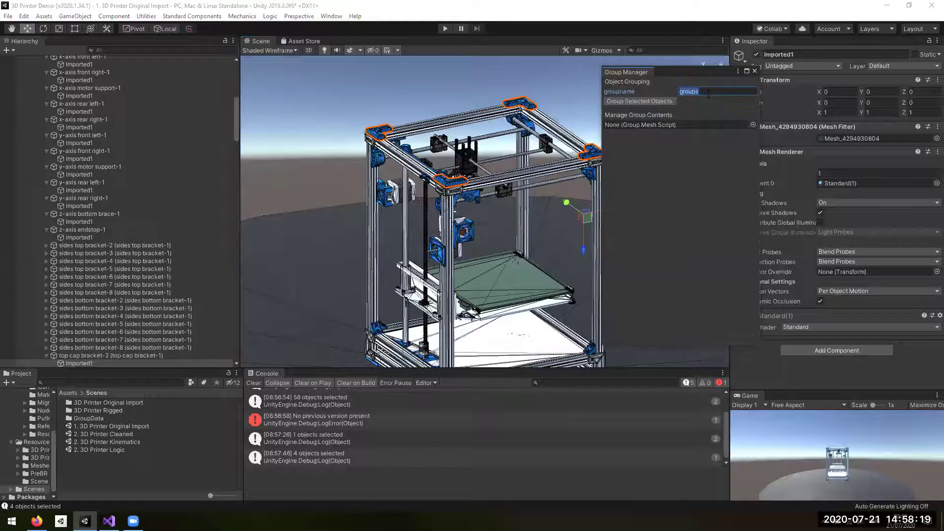
{"action": "type", "text": "C"}
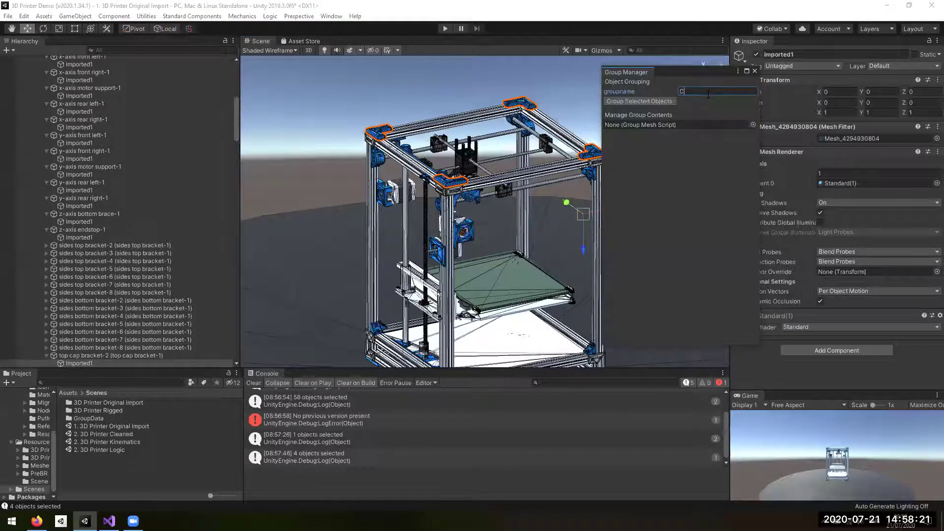
{"action": "type", "text": "amer Ple"}
{"action": "type", "text": "ces"}
{"action": "left_click", "coordinate": [653, 102]}
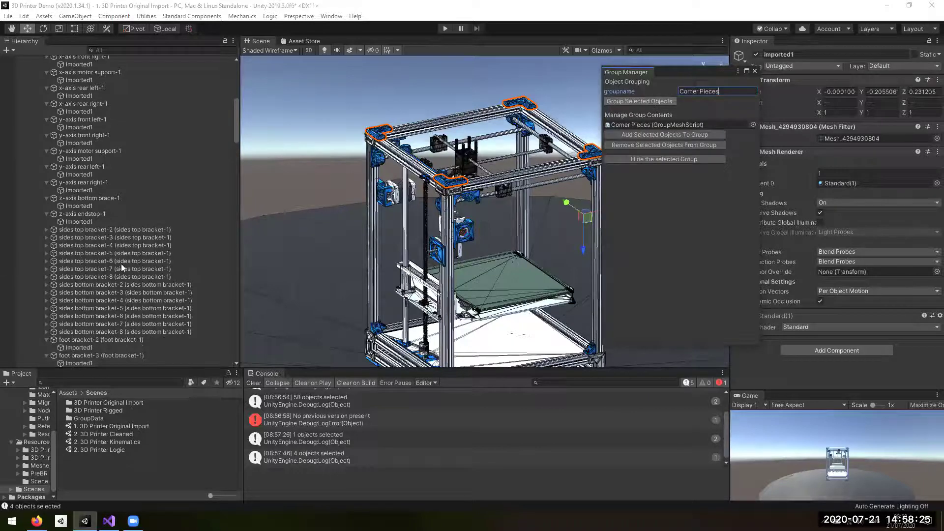
Step: Locate the Corner Pieces group near the end of the hierarchy and select it
{"action": "scroll", "coordinate": [149, 220], "scroll_direction": "down", "scroll_amount": 5}
{"action": "scroll", "coordinate": [238, 337], "scroll_direction": "down", "scroll_amount": 10}
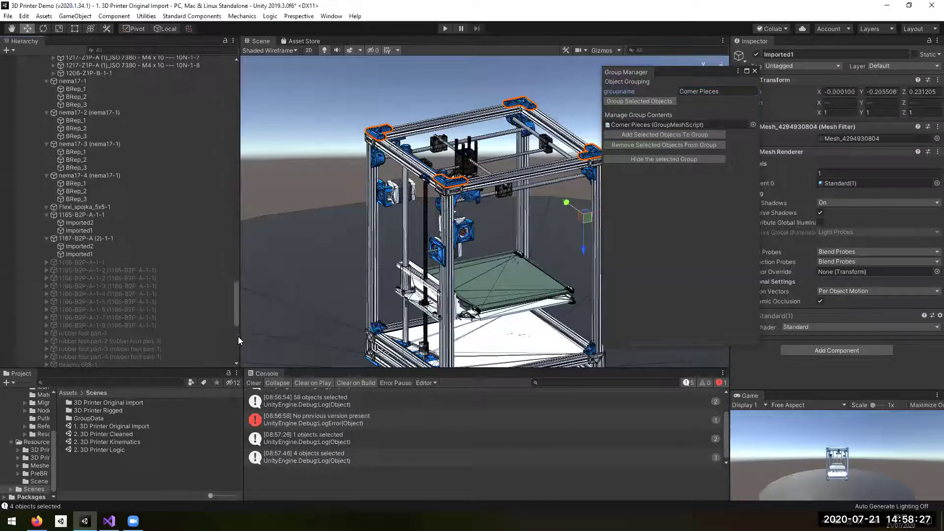
{"action": "scroll", "coordinate": [70, 344], "scroll_direction": "down", "scroll_amount": 10}
{"action": "left_click", "coordinate": [70, 355]}
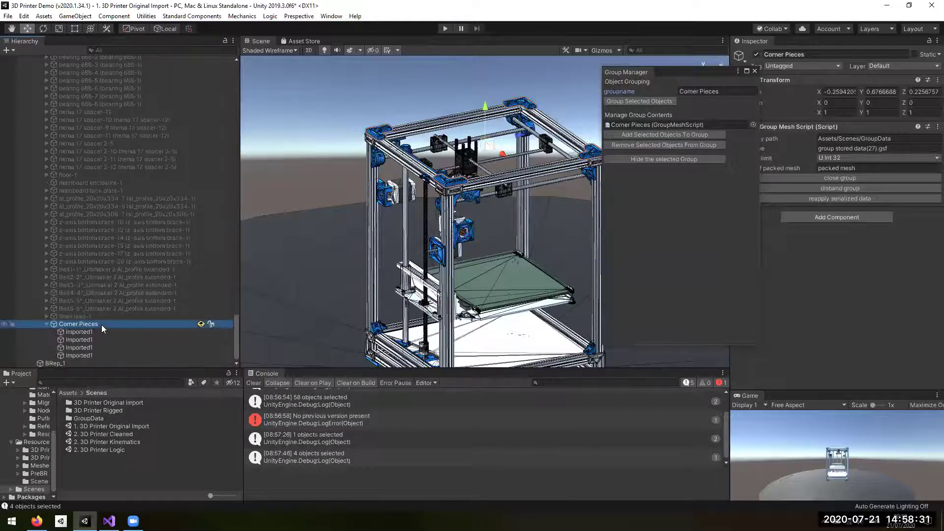
Step: Look through the Imported1 parts inside the Corner Pieces group and reselect the group itself
{"action": "left_click", "coordinate": [98, 332]}
{"action": "key", "text": "F2"}
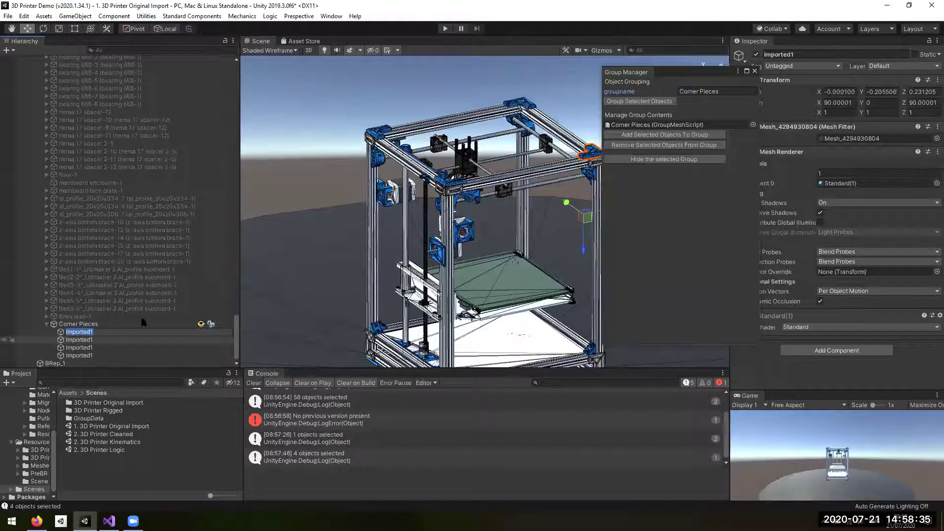
{"action": "key", "text": "Return"}
{"action": "key", "text": "Down"}
{"action": "key", "text": "Down"}
{"action": "key", "text": "Down"}
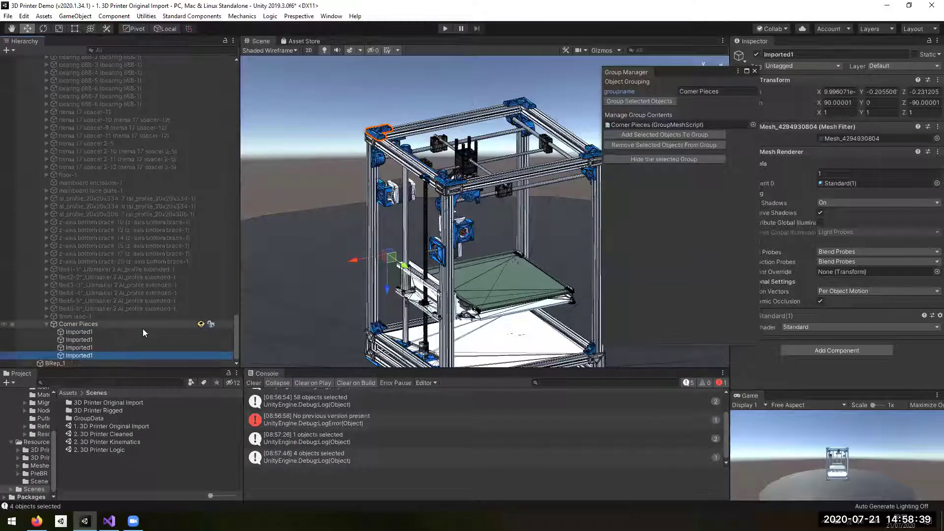
{"action": "left_click", "coordinate": [140, 326]}
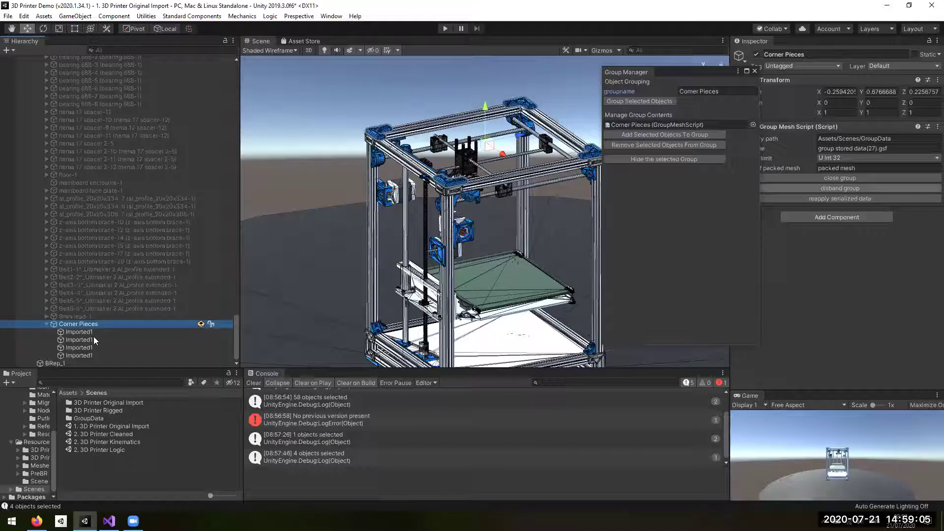
Step: Close the Group Manager and open the scene 2. 3D Printer Cleaned without saving the changes to the original import scene
{"action": "left_click", "coordinate": [755, 71]}
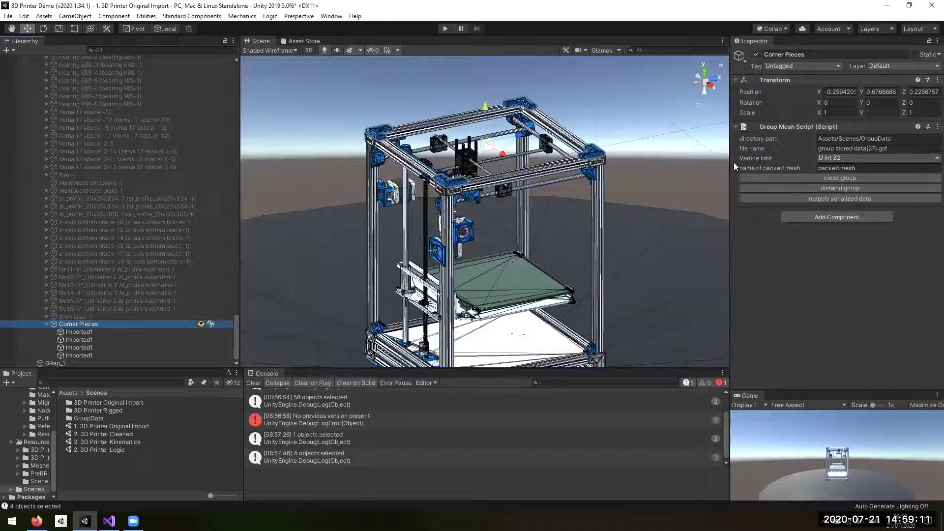
{"action": "left_click_drag", "start_coordinate": [627, 166], "coordinate": [723, 170], "text": "alt"}
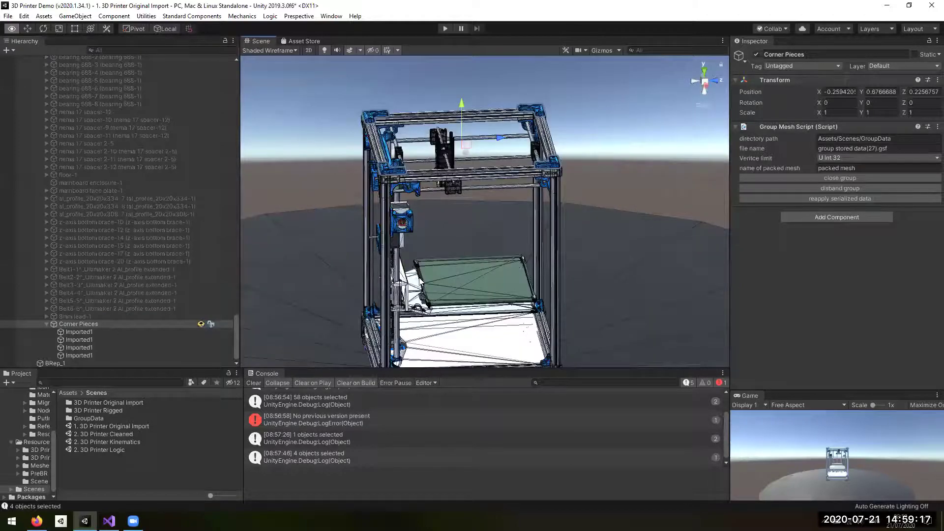
{"action": "left_click_drag", "start_coordinate": [422, 282], "coordinate": [434, 291], "text": "alt"}
{"action": "left_click_drag", "start_coordinate": [322, 196], "coordinate": [306, 152], "text": "alt"}
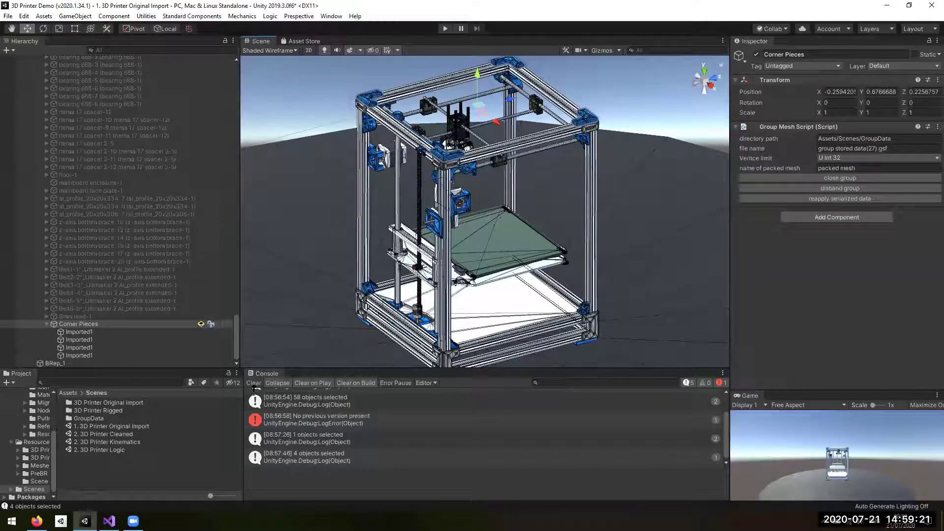
{"action": "double_click", "coordinate": [127, 435]}
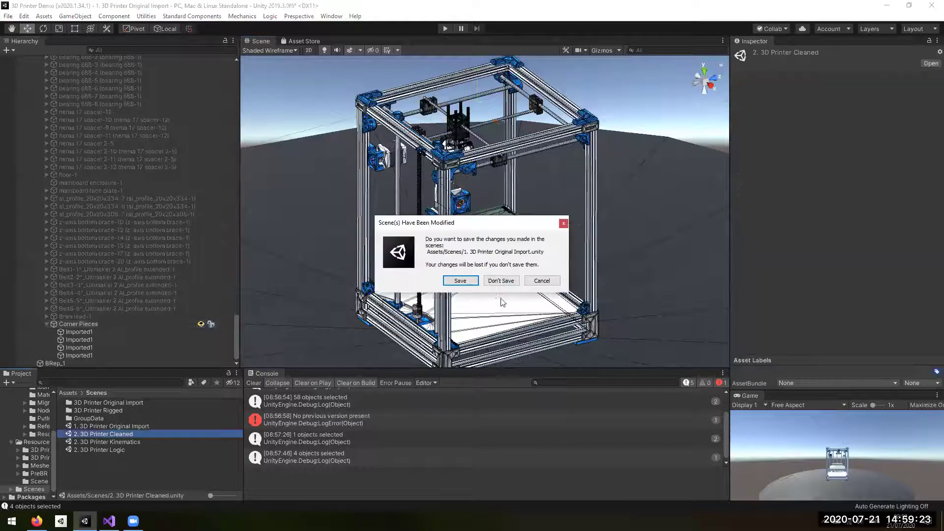
{"action": "left_click", "coordinate": [500, 281]}
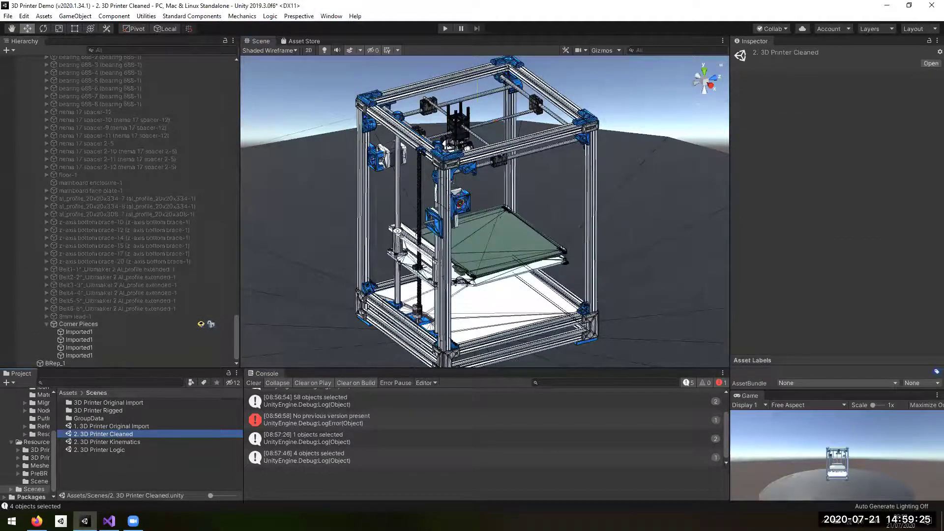
Step: Expand the 3D Printer object in the hierarchy and select its Support Objects group to examine it on the model
{"action": "left_click_drag", "start_coordinate": [399, 236], "coordinate": [157, 234], "text": "alt"}
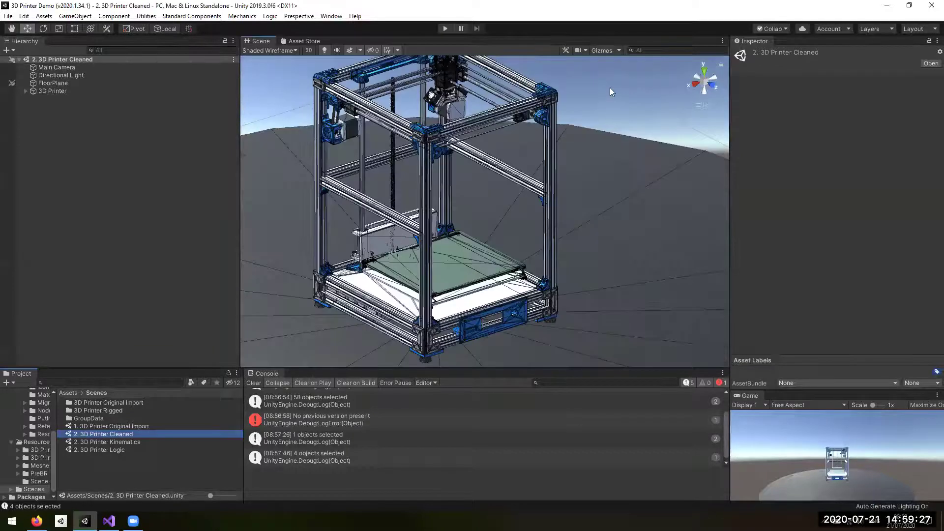
{"action": "scroll", "coordinate": [385, 168], "scroll_direction": "up", "scroll_amount": 2}
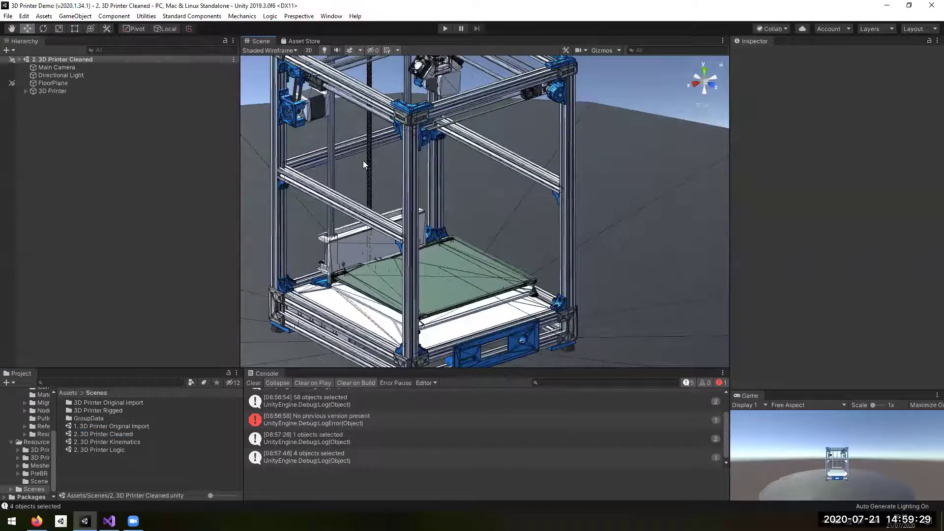
{"action": "left_click", "coordinate": [25, 91]}
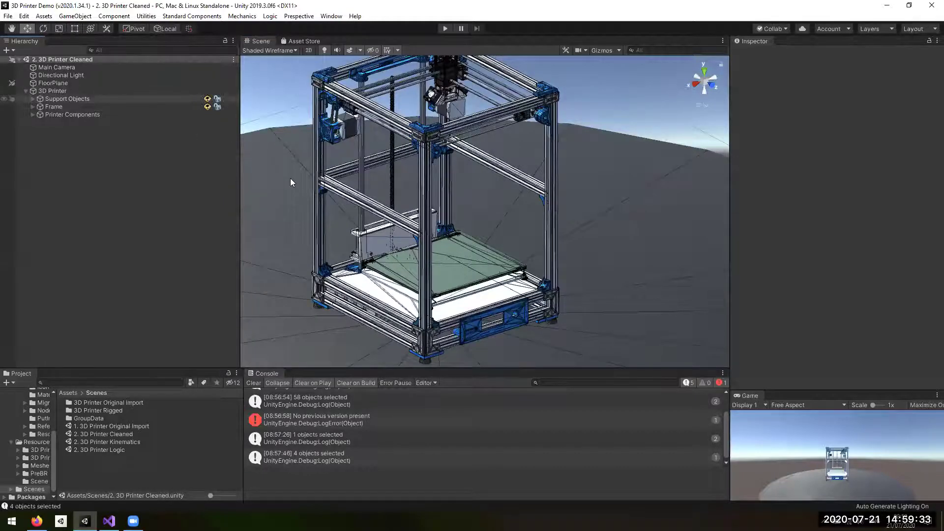
{"action": "left_click", "coordinate": [68, 99]}
{"action": "mouse_move", "coordinate": [274, 168]}
{"action": "left_mouse_down", "text": "alt"}
{"action": "mouse_move", "coordinate": [346, 186]}
{"action": "mouse_move", "coordinate": [316, 185]}
{"action": "mouse_move", "coordinate": [271, 158]}
{"action": "left_mouse_up", "text": "alt"}
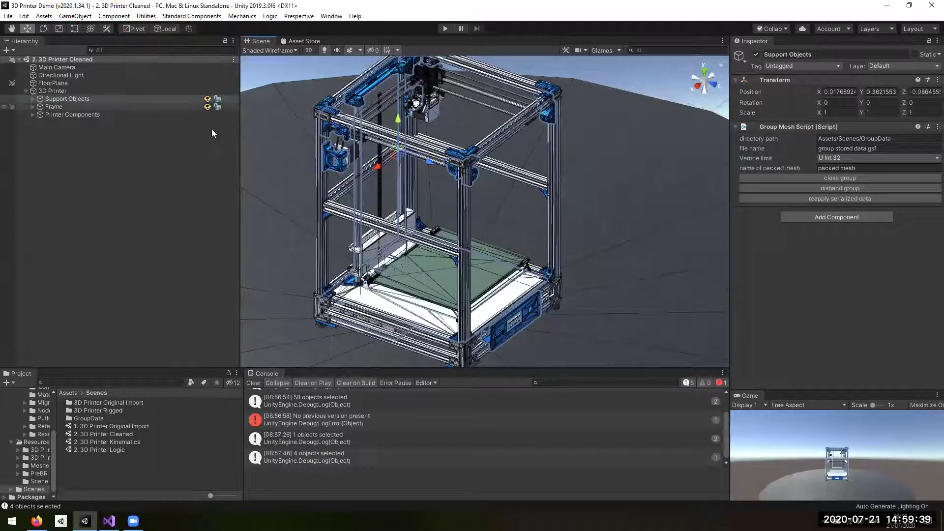
{"action": "scroll", "coordinate": [295, 190], "scroll_direction": "up", "scroll_amount": 3}
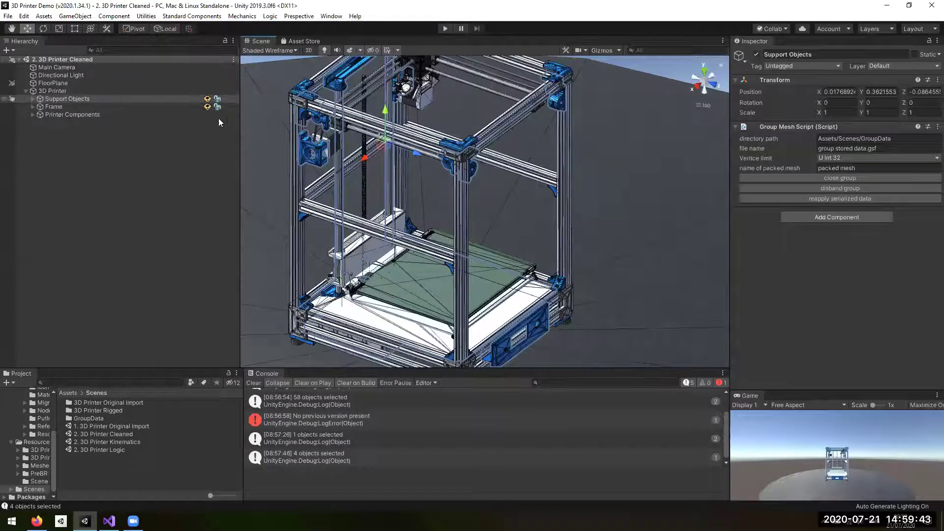
Step: Hide the Support Objects and Frame groups in the scene and select Printer Components through the build plate
{"action": "left_click", "coordinate": [5, 98]}
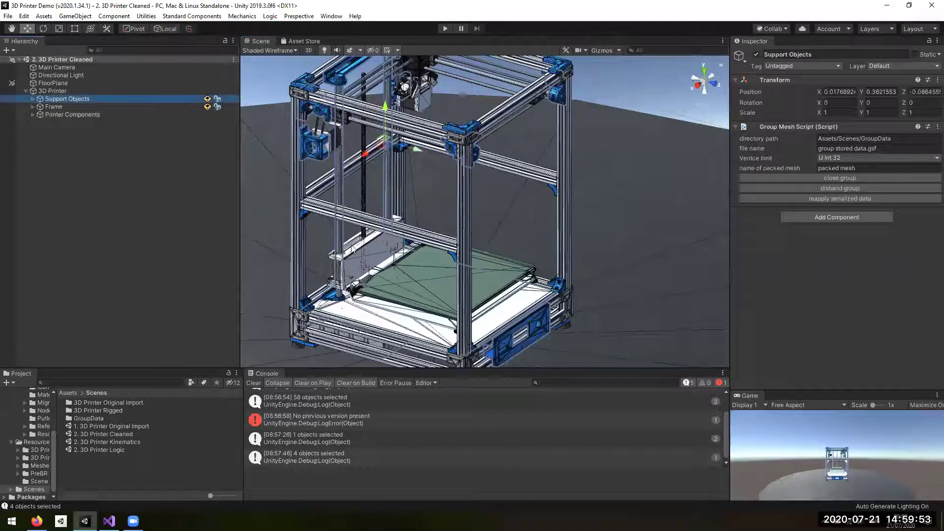
{"action": "left_click", "coordinate": [5, 99]}
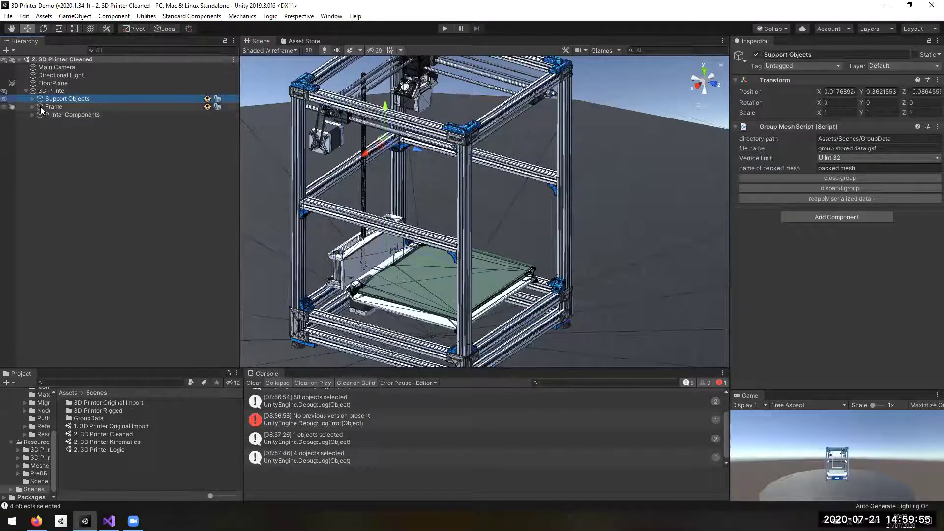
{"action": "left_click", "coordinate": [4, 107]}
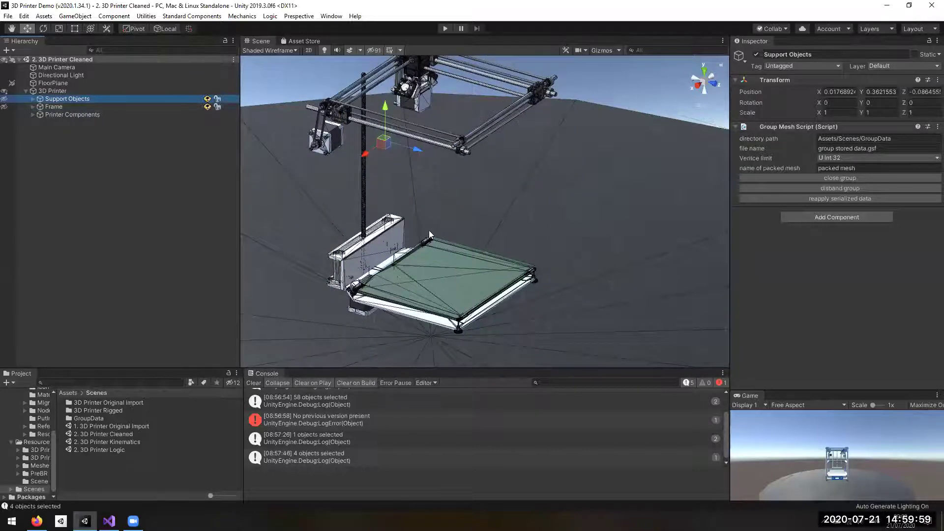
{"action": "left_click", "coordinate": [488, 298]}
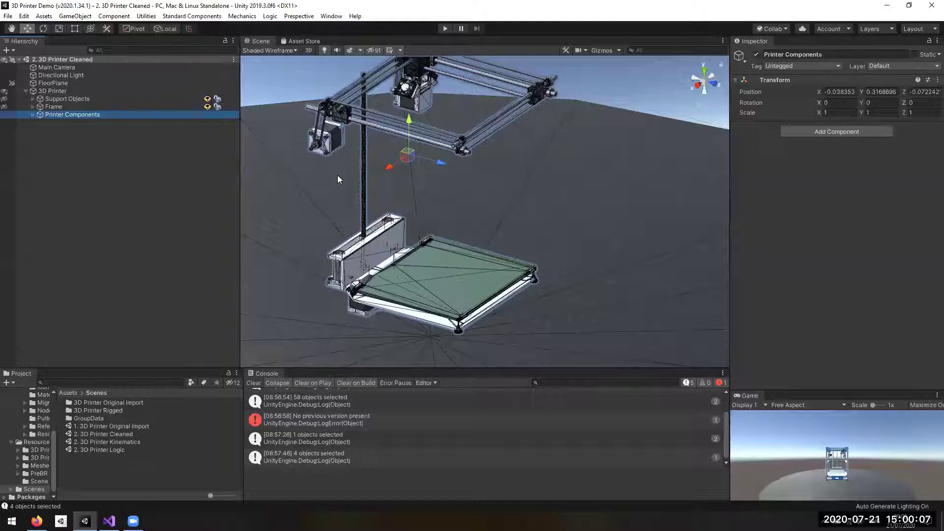
Step: Make the Frame group visible again and expand Printer Components in the hierarchy
{"action": "middle_click_drag", "start_coordinate": [523, 233], "coordinate": [556, 261]}
{"action": "left_click", "coordinate": [4, 107]}
{"action": "left_click", "coordinate": [34, 114]}
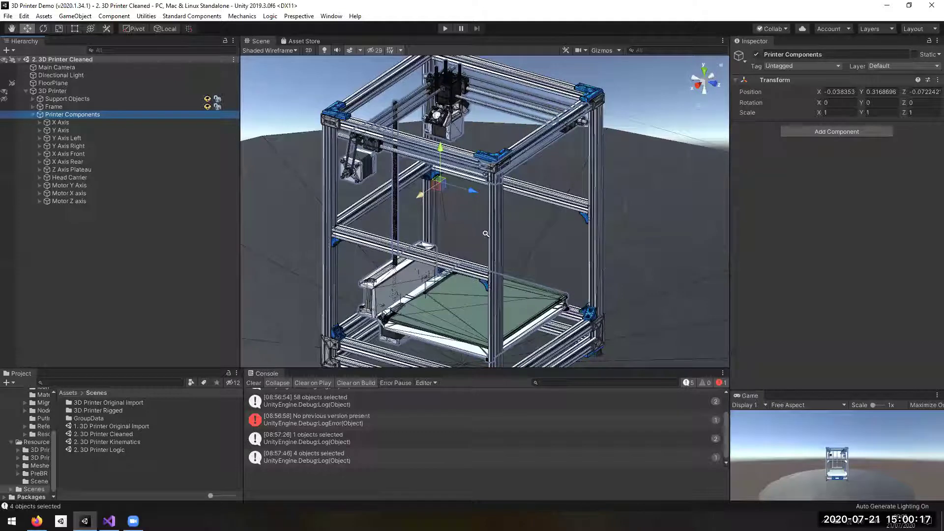
Step: Examine the X-axis motor and its belt drive up close and select the motor's Axis group
{"action": "scroll", "coordinate": [506, 249], "scroll_direction": "up", "scroll_amount": 8}
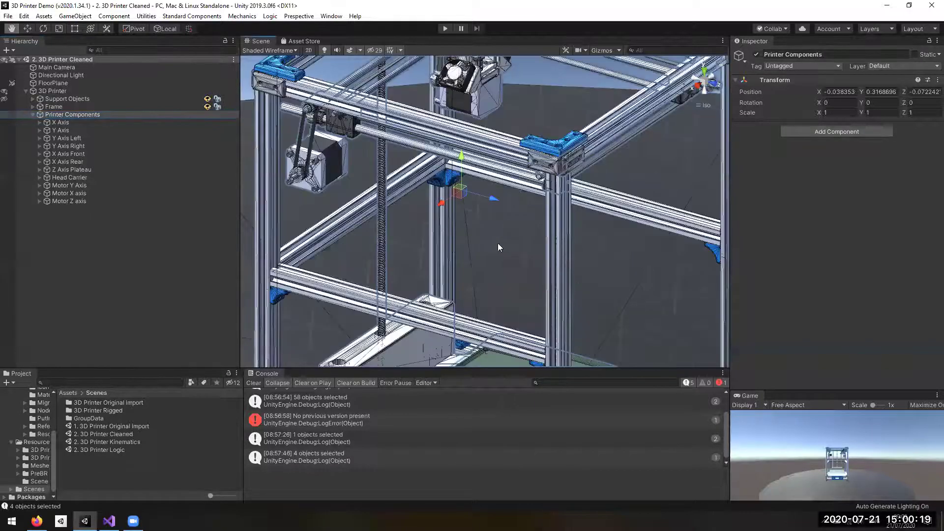
{"action": "middle_click_drag", "start_coordinate": [497, 243], "coordinate": [466, 202]}
{"action": "scroll", "coordinate": [437, 262], "scroll_direction": "up", "scroll_amount": 3}
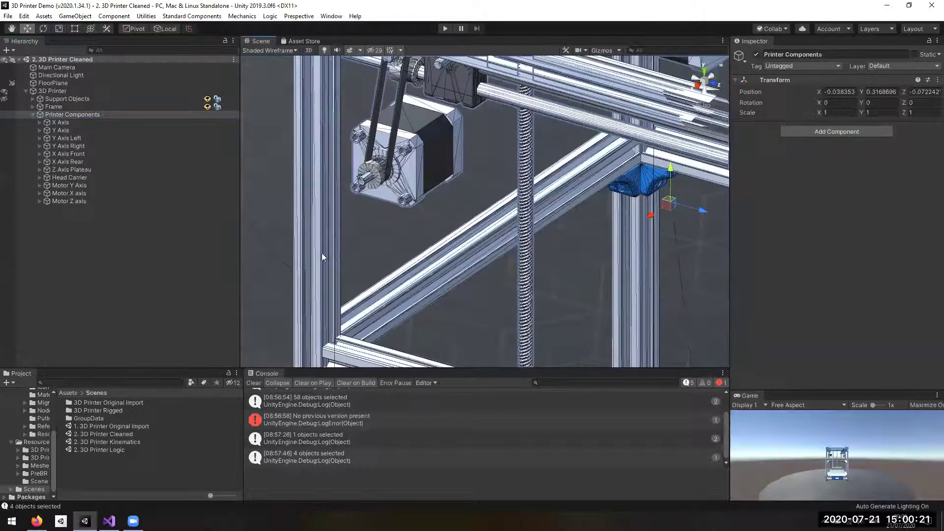
{"action": "middle_click_drag", "start_coordinate": [478, 141], "coordinate": [361, 308]}
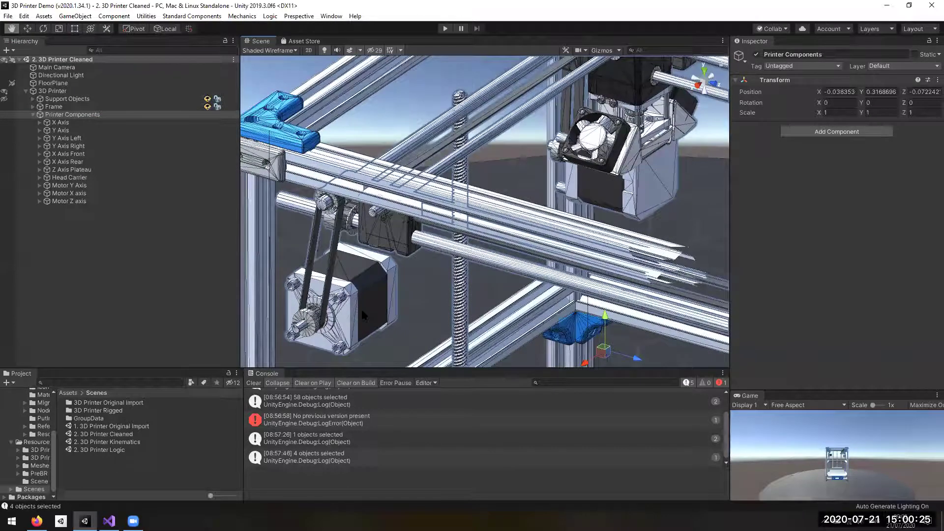
{"action": "scroll", "coordinate": [361, 308], "scroll_direction": "down", "scroll_amount": 2}
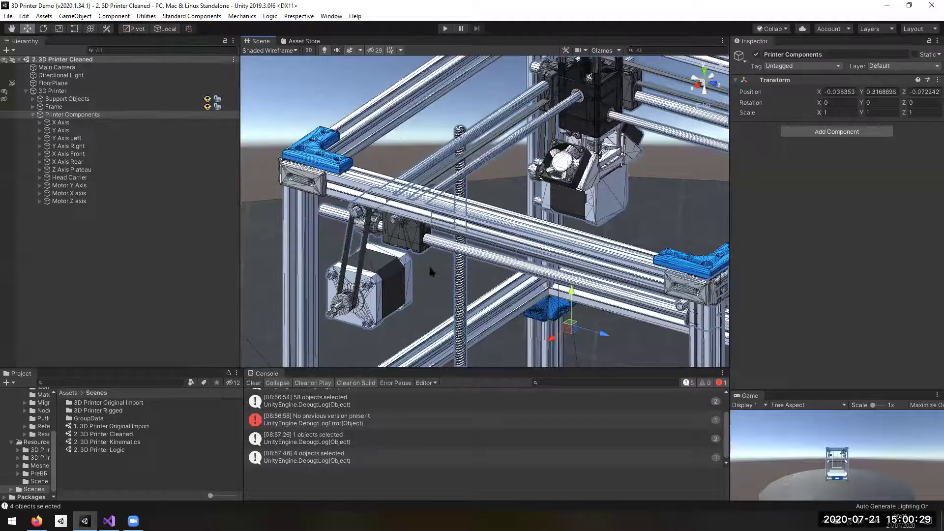
{"action": "scroll", "coordinate": [429, 264], "scroll_direction": "up", "scroll_amount": 2}
{"action": "scroll", "coordinate": [436, 242], "scroll_direction": "up", "scroll_amount": 2}
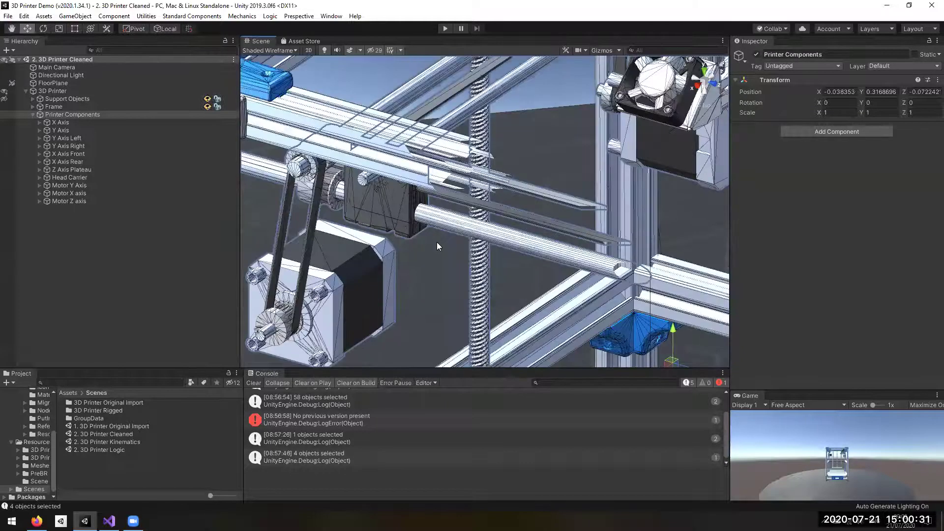
{"action": "middle_click_drag", "start_coordinate": [344, 356], "coordinate": [437, 242]}
{"action": "left_click", "coordinate": [436, 242]}
{"action": "right_click_drag", "start_coordinate": [499, 261], "coordinate": [474, 253]}
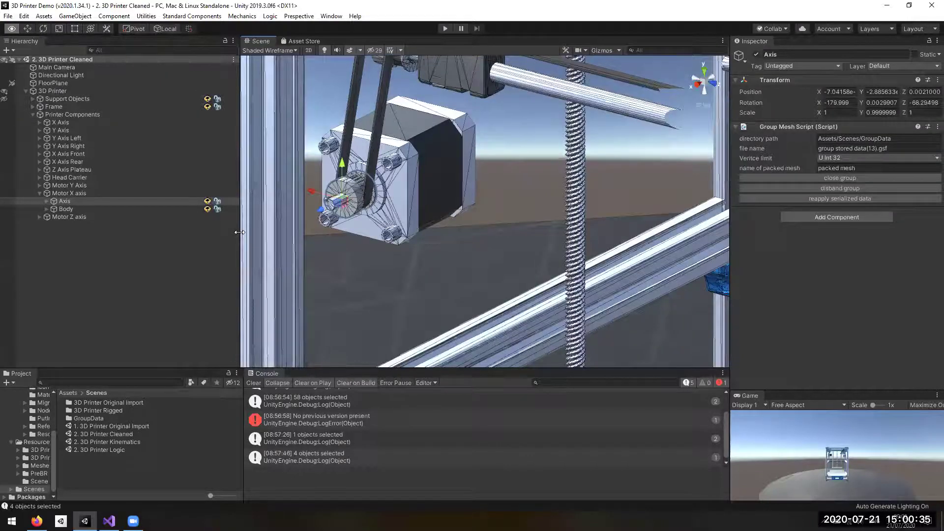
Step: Add a Kinematics Controller to the 3D Printer object
{"action": "left_click", "coordinate": [66, 90]}
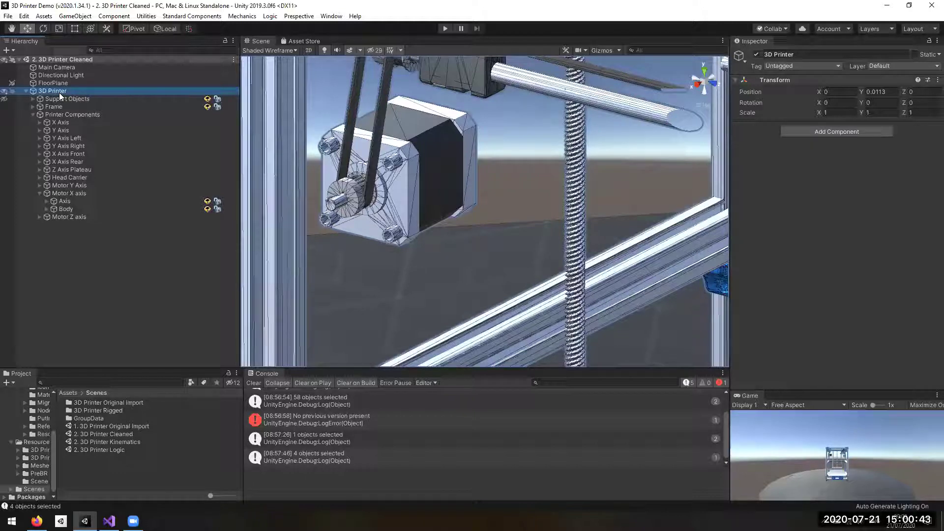
{"action": "right_click", "coordinate": [59, 93]}
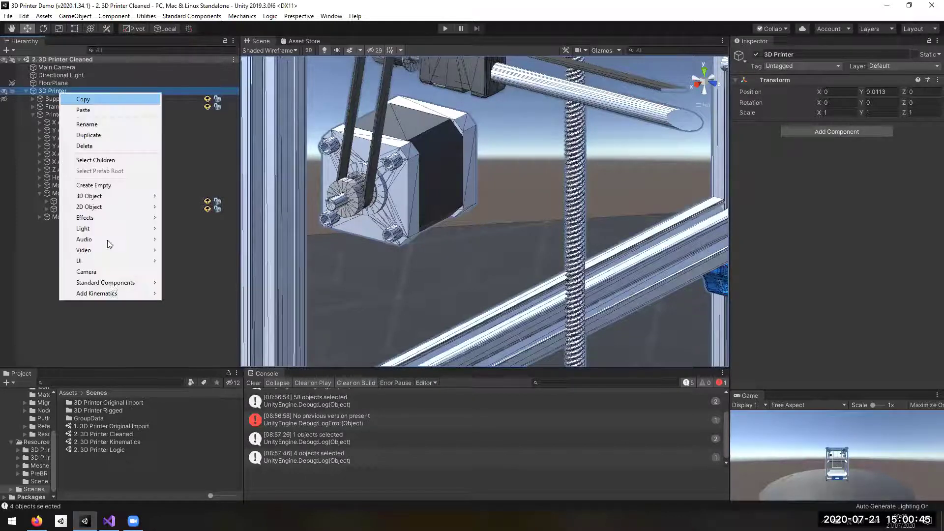
{"action": "mouse_move", "coordinate": [115, 295]}
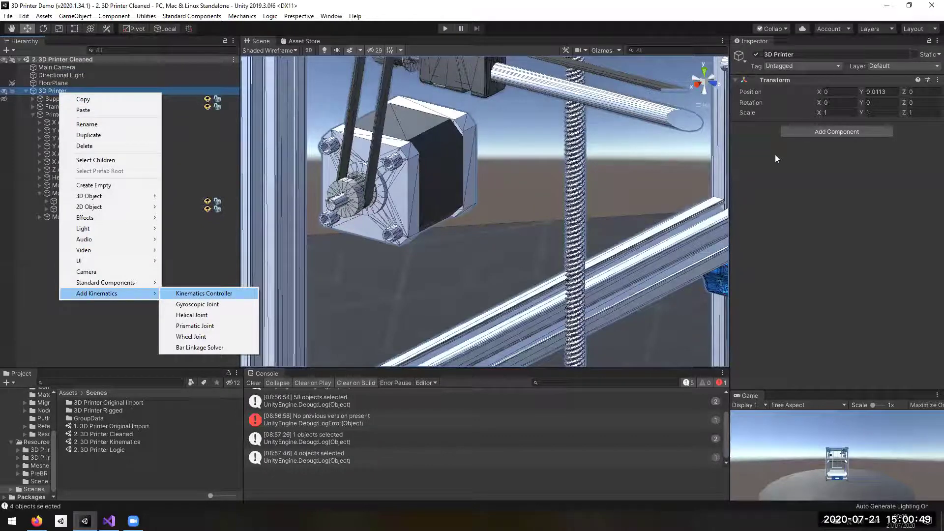
{"action": "key", "text": "Return"}
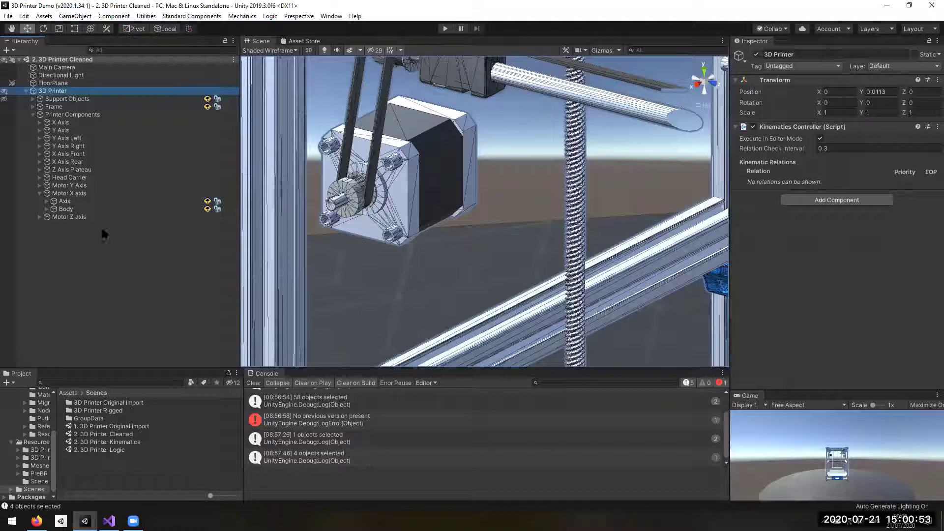
Step: Inspect the X motor's Body and Axis groups up close, and select their parent object Motor X axis
{"action": "scroll", "coordinate": [492, 187], "scroll_direction": "down", "scroll_amount": 6}
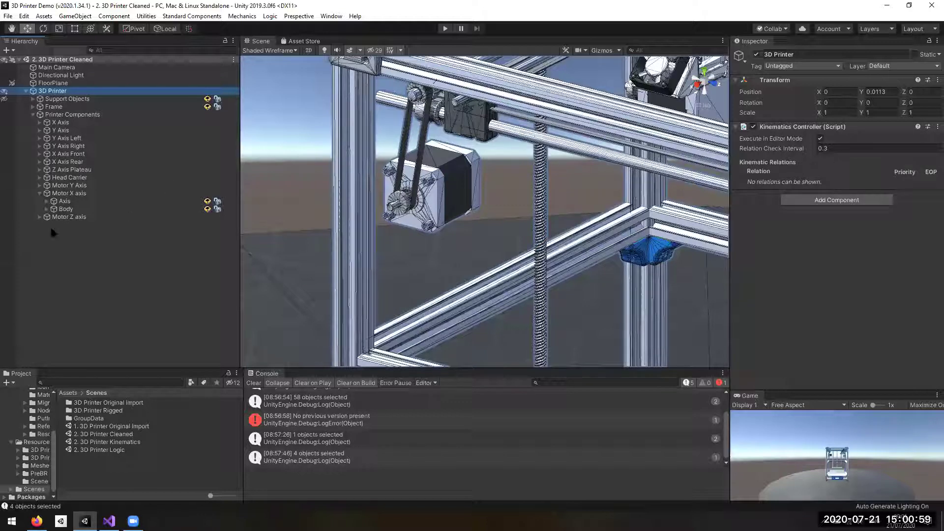
{"action": "left_click", "coordinate": [98, 242]}
{"action": "right_click_drag", "start_coordinate": [456, 252], "coordinate": [459, 253]}
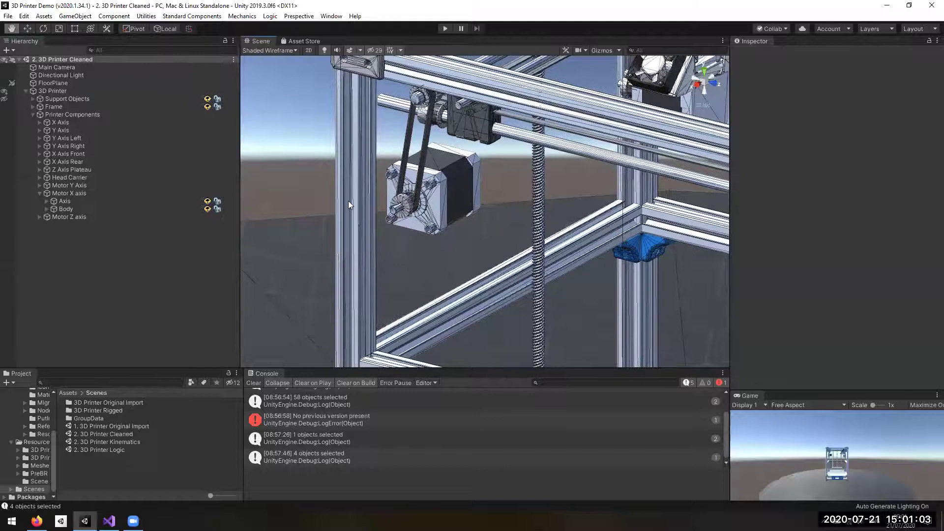
{"action": "scroll", "coordinate": [348, 201], "scroll_direction": "up", "scroll_amount": 3}
{"action": "left_click", "coordinate": [352, 197]}
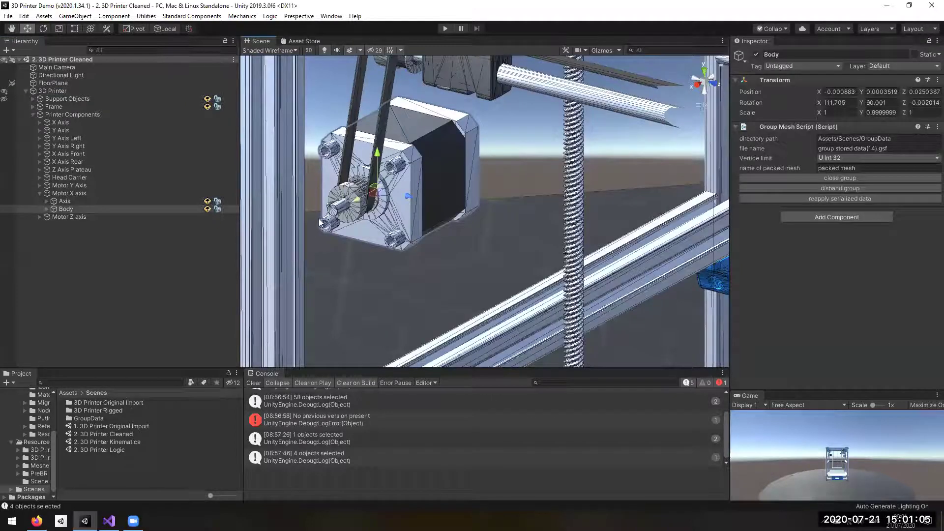
{"action": "left_click", "coordinate": [357, 226]}
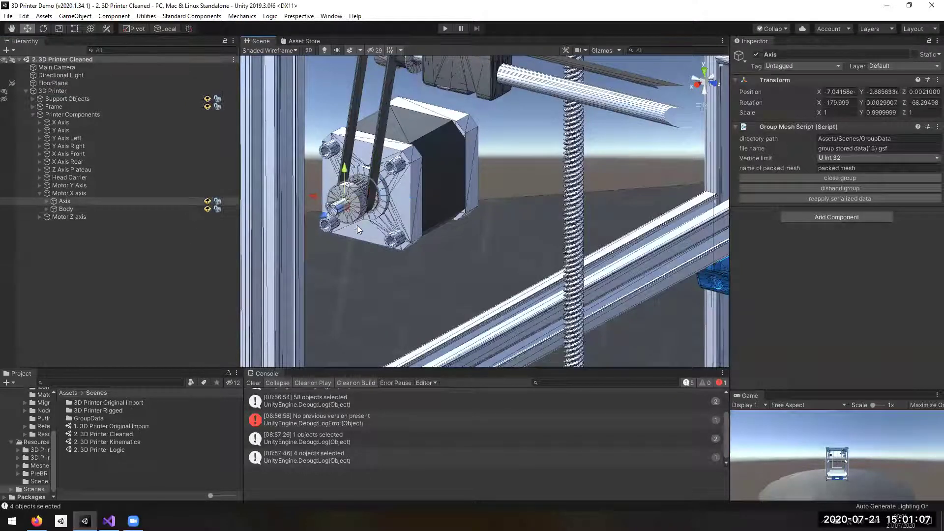
{"action": "scroll", "coordinate": [344, 286], "scroll_direction": "up", "scroll_amount": 3}
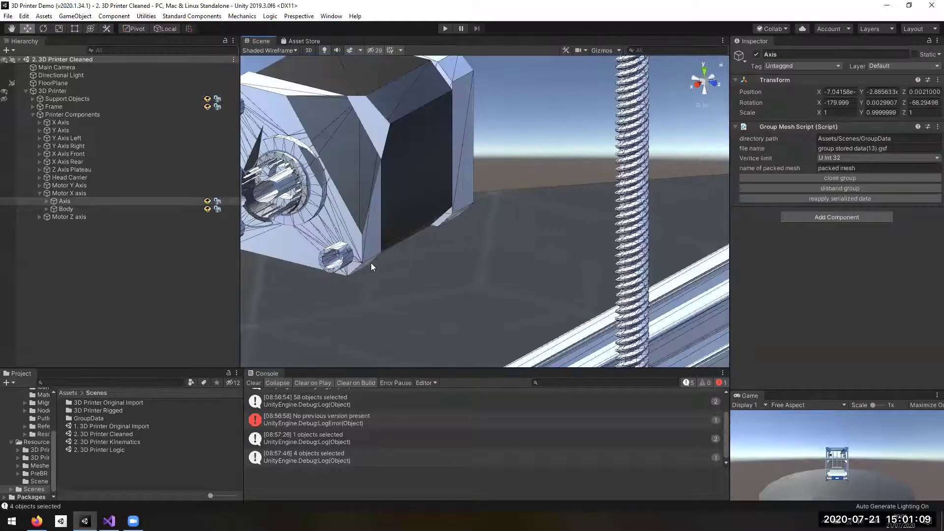
{"action": "scroll", "coordinate": [371, 263], "scroll_direction": "down", "scroll_amount": 4}
{"action": "key", "text": "f"}
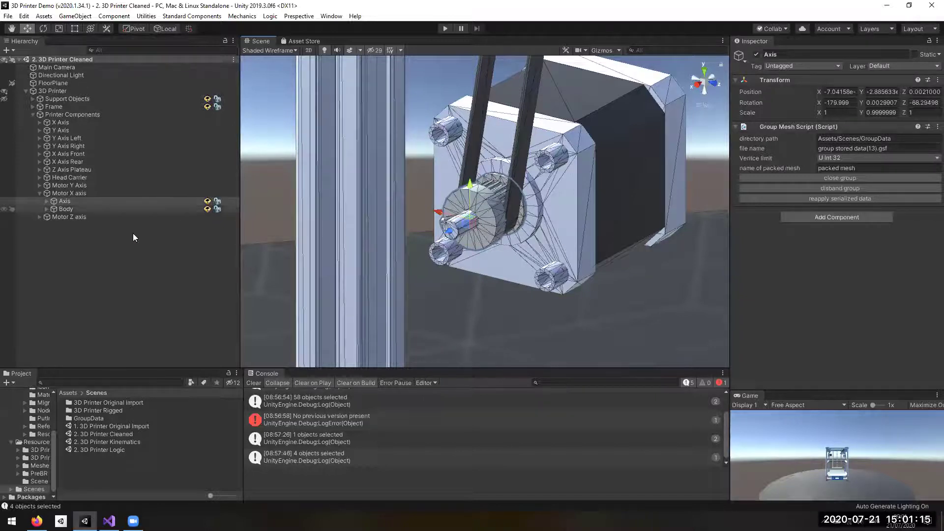
{"action": "left_click", "coordinate": [82, 195]}
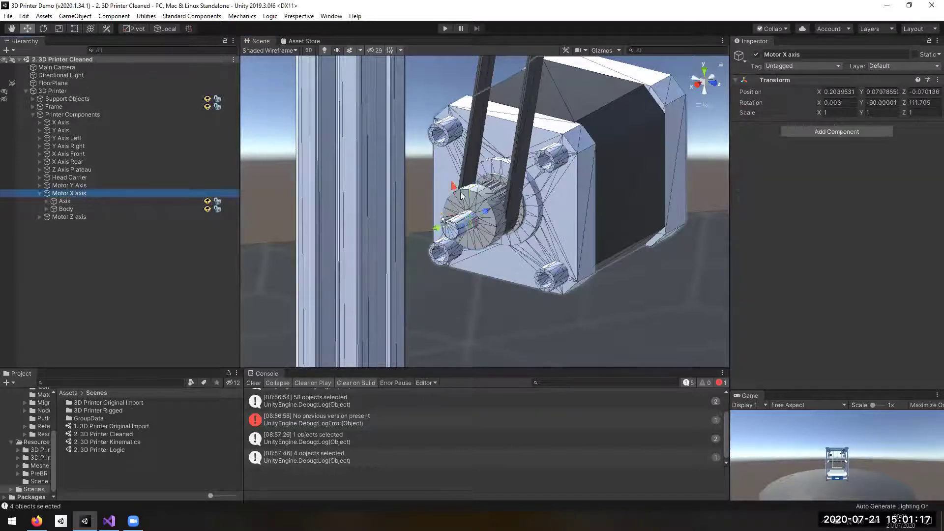
Step: Try rotating the whole Motor X axis object around its shaft, and undo the rotation
{"action": "key", "text": "e"}
{"action": "left_click_drag", "start_coordinate": [515, 259], "coordinate": [537, 305]}
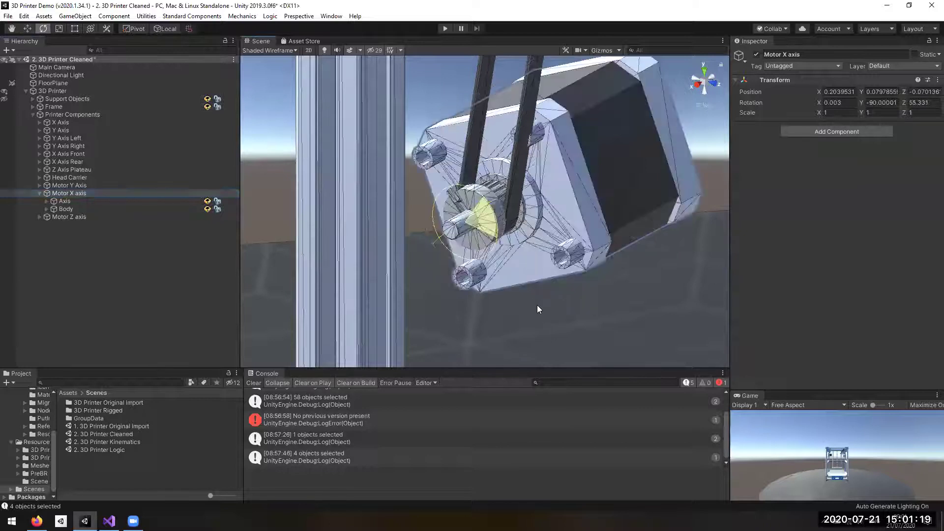
{"action": "key", "text": "ctrl+z"}
Step: Try rotating only the X motor's Axis group around its shaft, and undo the rotations
{"action": "left_click", "coordinate": [81, 202]}
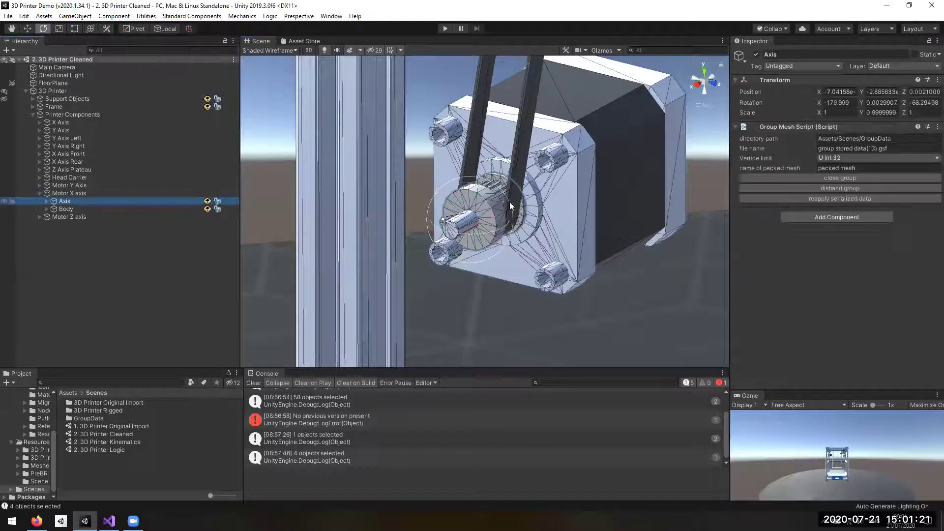
{"action": "left_click_drag", "start_coordinate": [490, 196], "coordinate": [567, 387]}
{"action": "left_click_drag", "start_coordinate": [484, 190], "coordinate": [553, 333]}
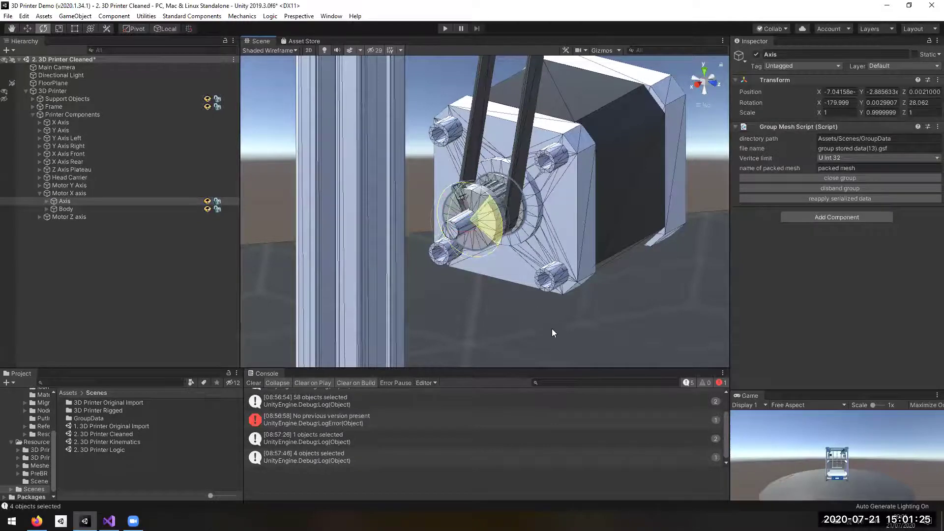
{"action": "left_click_drag", "start_coordinate": [530, 267], "coordinate": [530, 267]}
{"action": "left_click_drag", "start_coordinate": [465, 225], "coordinate": [514, 278]}
{"action": "key", "text": "ctrl+s"}
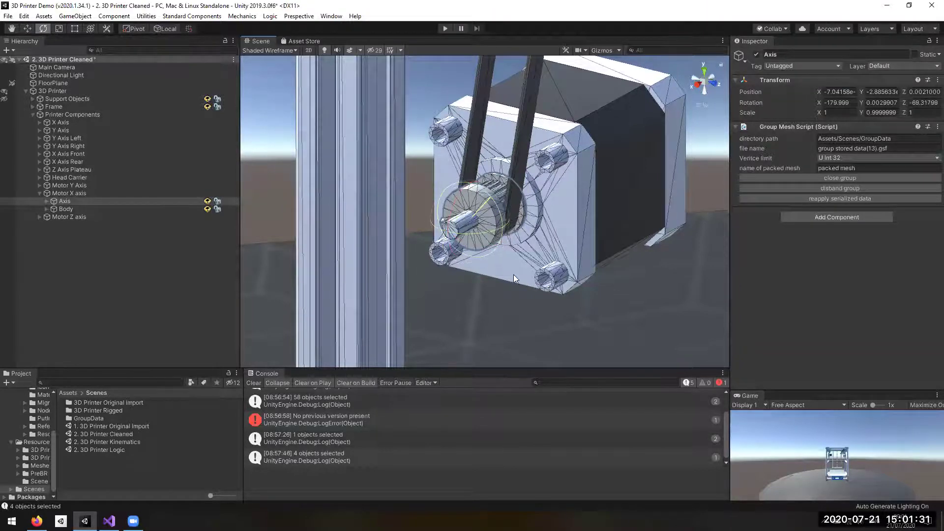
{"action": "key", "text": "ctrl+z"}
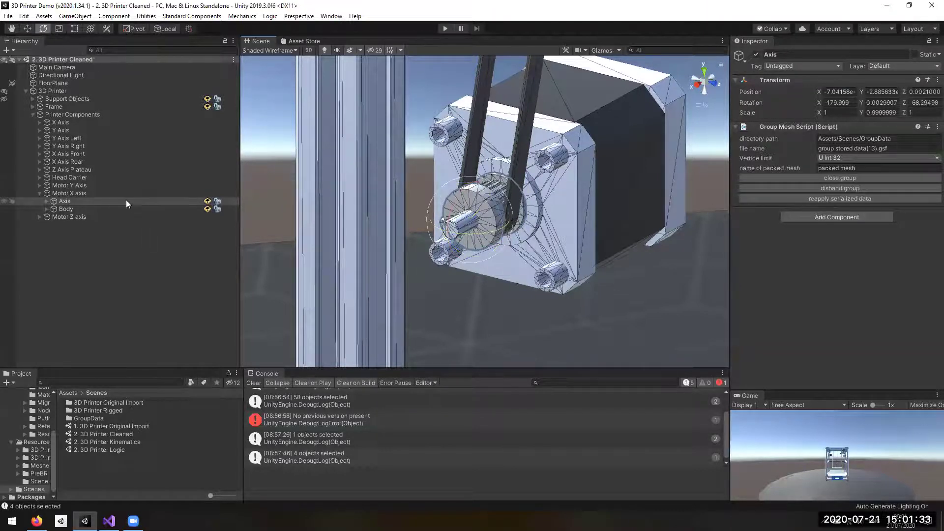
Step: Add a Wheel Joint to the X motor's Axis group
{"action": "right_click", "coordinate": [126, 200]}
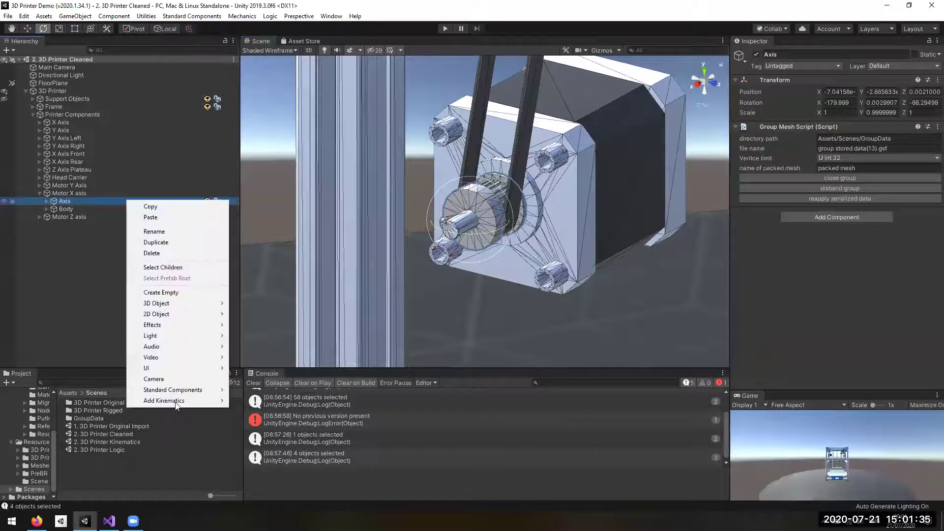
{"action": "mouse_move", "coordinate": [216, 401]}
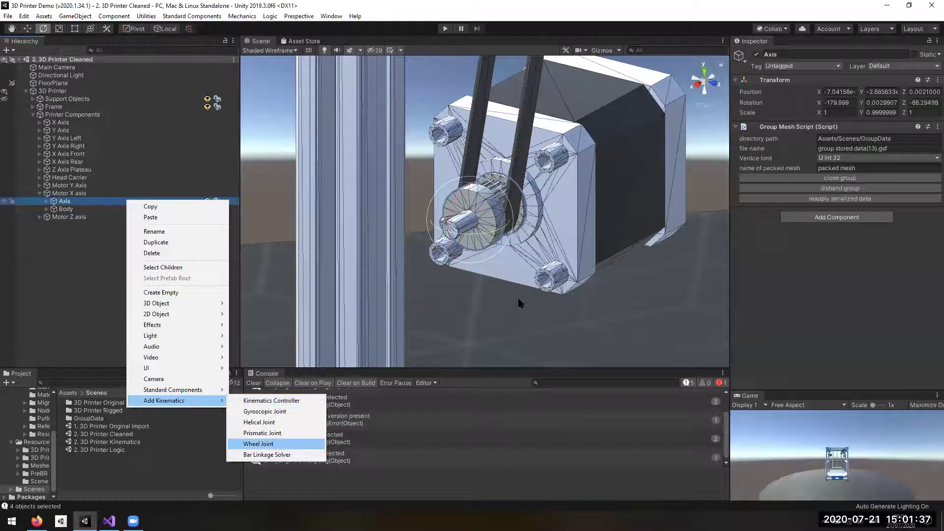
{"action": "key", "text": "Return"}
{"action": "scroll", "coordinate": [664, 250], "scroll_direction": "down", "scroll_amount": 4}
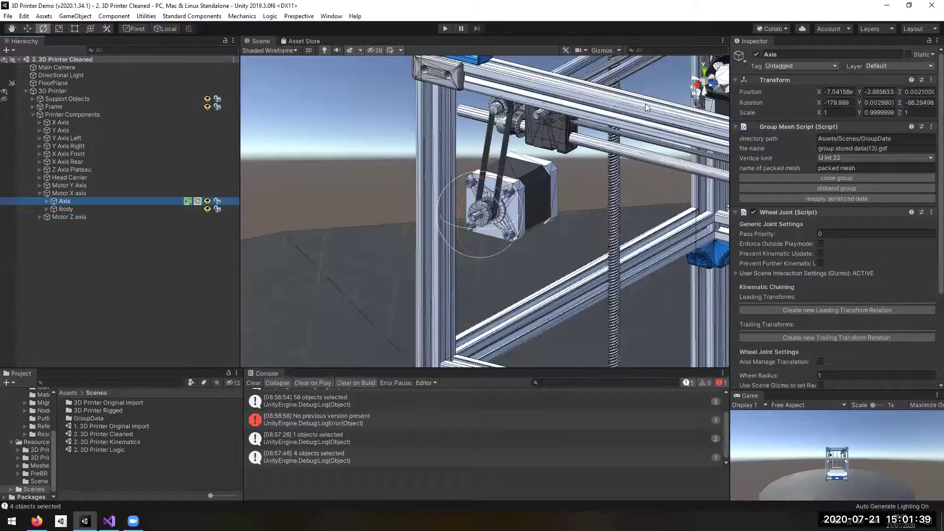
{"action": "left_click_drag", "start_coordinate": [605, 68], "coordinate": [557, 138], "text": "alt"}
{"action": "scroll", "coordinate": [557, 137], "scroll_direction": "down", "scroll_amount": 8}
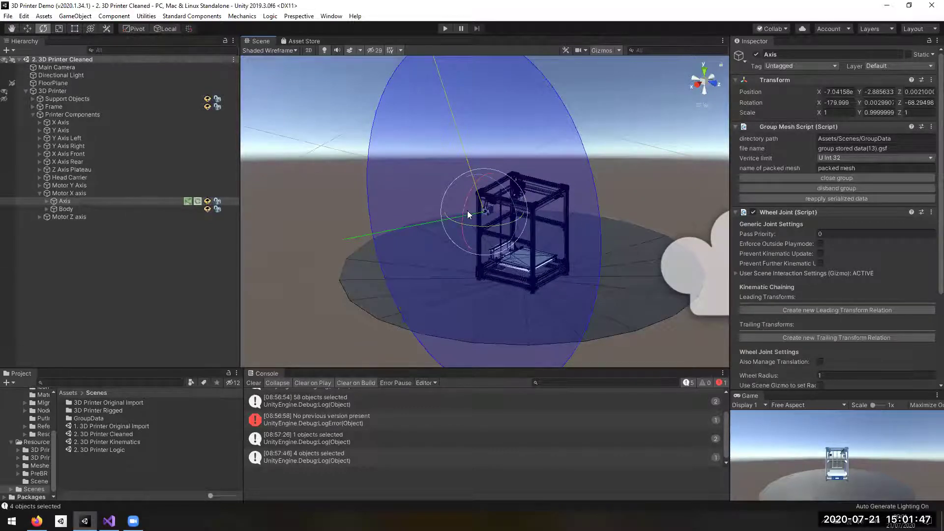
Step: Set the Wheel Radius of the motor axis joint to 0.02 and compare it with the pulley
{"action": "scroll", "coordinate": [831, 247], "scroll_direction": "down", "scroll_amount": 5}
{"action": "left_click", "coordinate": [838, 251]}
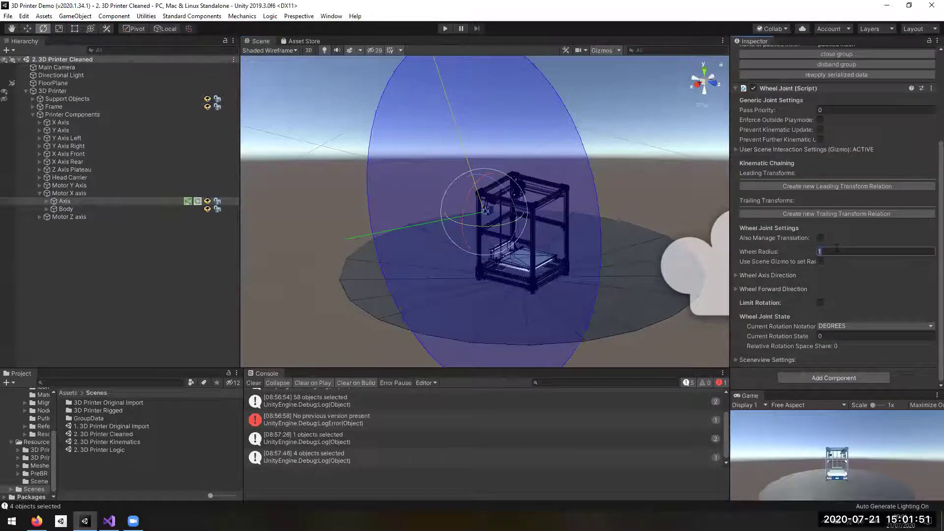
{"action": "type", "text": "0.02"}
{"action": "scroll", "coordinate": [480, 194], "scroll_direction": "up", "scroll_amount": 8}
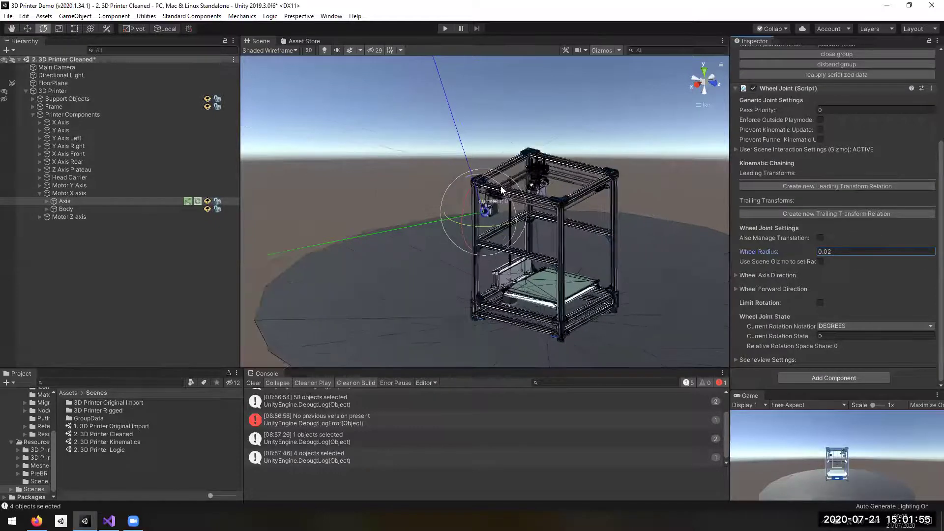
{"action": "scroll", "coordinate": [480, 194], "scroll_direction": "up", "scroll_amount": 10}
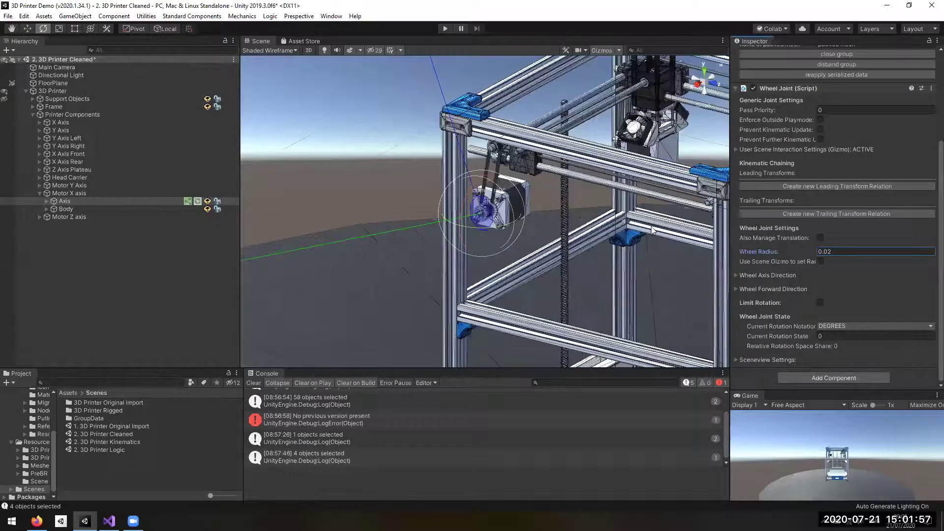
{"action": "scroll", "coordinate": [611, 229], "scroll_direction": "up", "scroll_amount": 5}
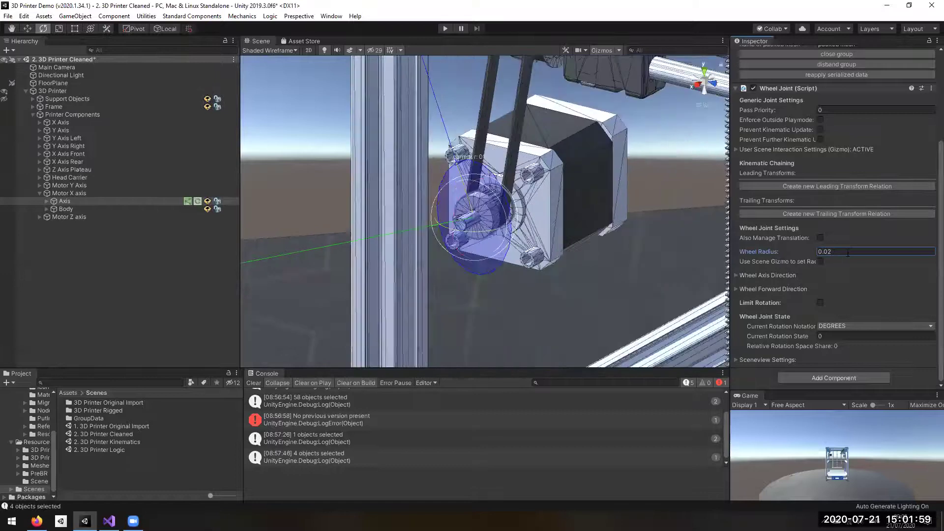
Step: Set the Wheel Radius of the motor axis joint to 0.01 to match the pulley
{"action": "scroll", "coordinate": [479, 212], "scroll_direction": "up", "scroll_amount": 4}
{"action": "left_click_drag", "start_coordinate": [565, 236], "coordinate": [610, 216], "text": "alt"}
{"action": "double_click", "coordinate": [836, 251]}
{"action": "type", "text": "0.01"}
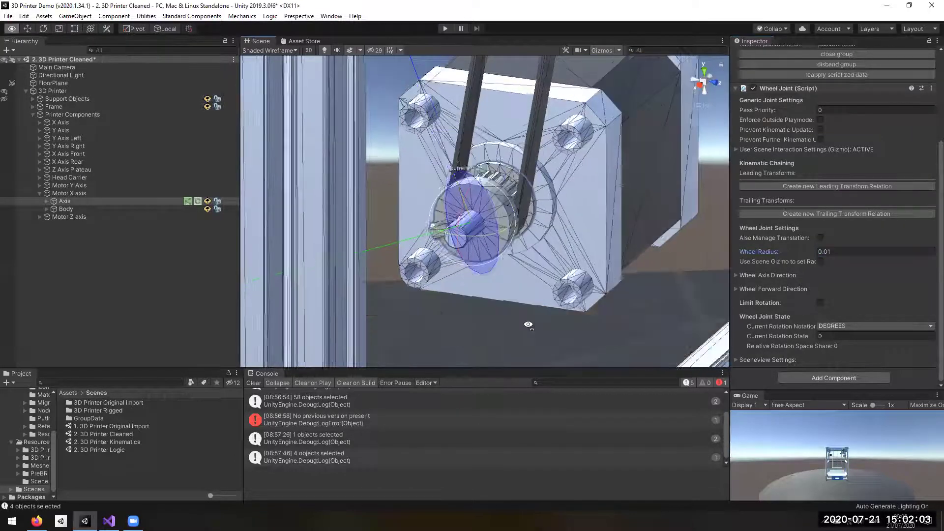
Step: Examine the joint's wheel orientation on the motor shaft and expand the Wheel Axis Direction and Wheel Forward Direction settings
{"action": "left_click_drag", "start_coordinate": [722, 279], "coordinate": [400, 228], "text": "alt"}
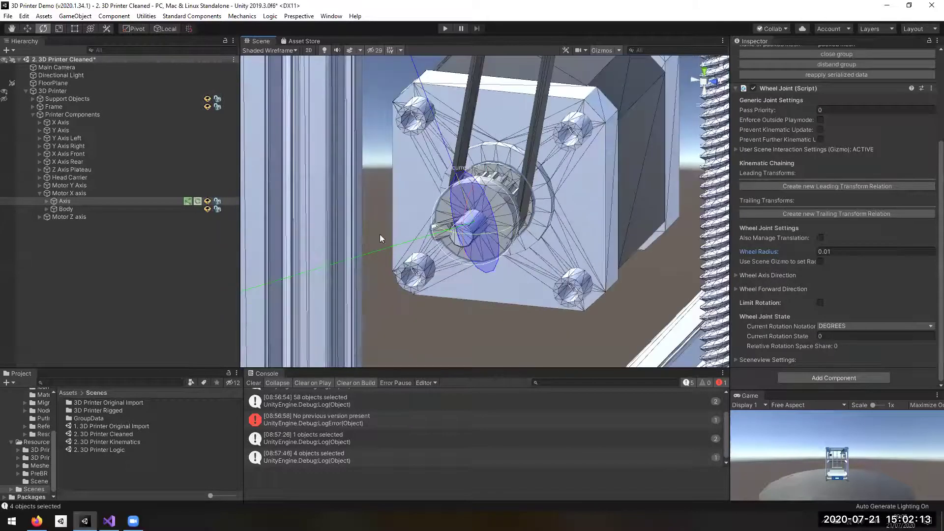
{"action": "left_click_drag", "start_coordinate": [335, 241], "coordinate": [501, 258], "text": "alt"}
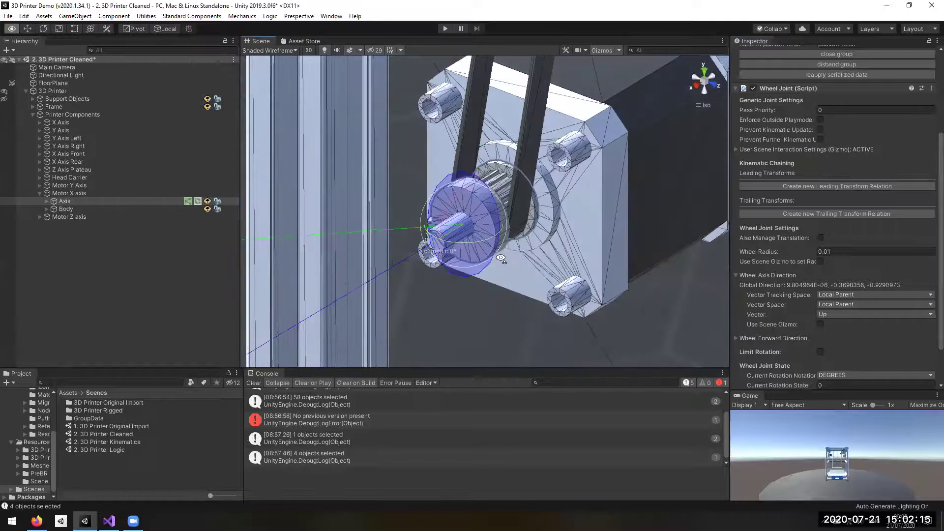
{"action": "left_click_drag", "start_coordinate": [430, 219], "coordinate": [453, 224], "text": "alt"}
{"action": "left_click", "coordinate": [848, 315]}
{"action": "left_click", "coordinate": [781, 305]}
{"action": "left_click", "coordinate": [773, 338]}
{"action": "scroll", "coordinate": [775, 336], "scroll_direction": "down", "scroll_amount": 3}
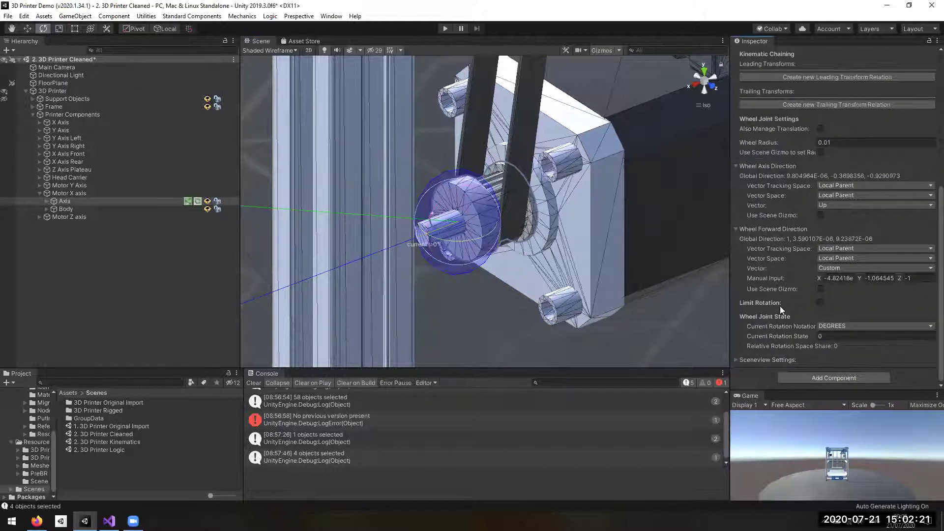
Step: Try Up and Forward as the vector of the motor joint's Wheel Forward Direction
{"action": "left_click", "coordinate": [844, 269]}
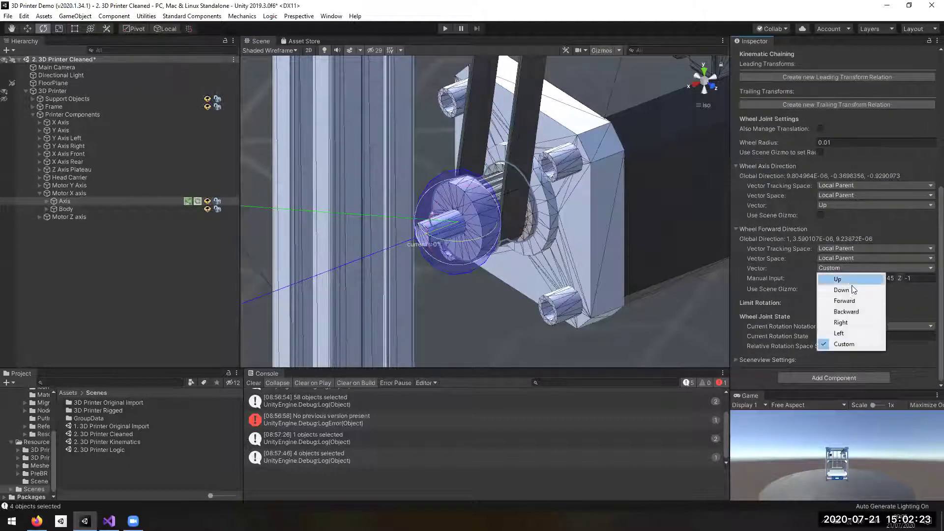
{"action": "left_click", "coordinate": [850, 280]}
{"action": "left_click", "coordinate": [844, 269]}
{"action": "left_click", "coordinate": [845, 282]}
{"action": "left_click", "coordinate": [836, 266]}
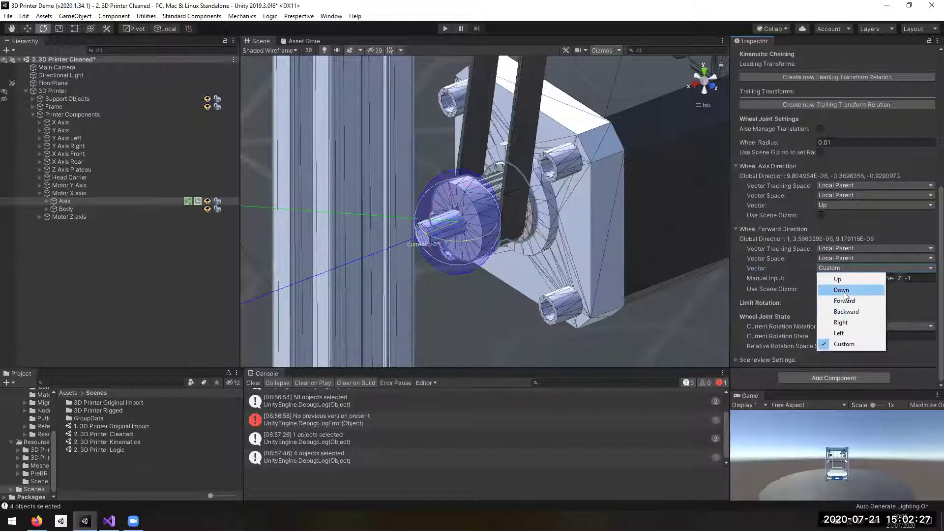
{"action": "left_click", "coordinate": [844, 300]}
{"action": "left_click_drag", "start_coordinate": [554, 286], "coordinate": [540, 257], "text": "alt"}
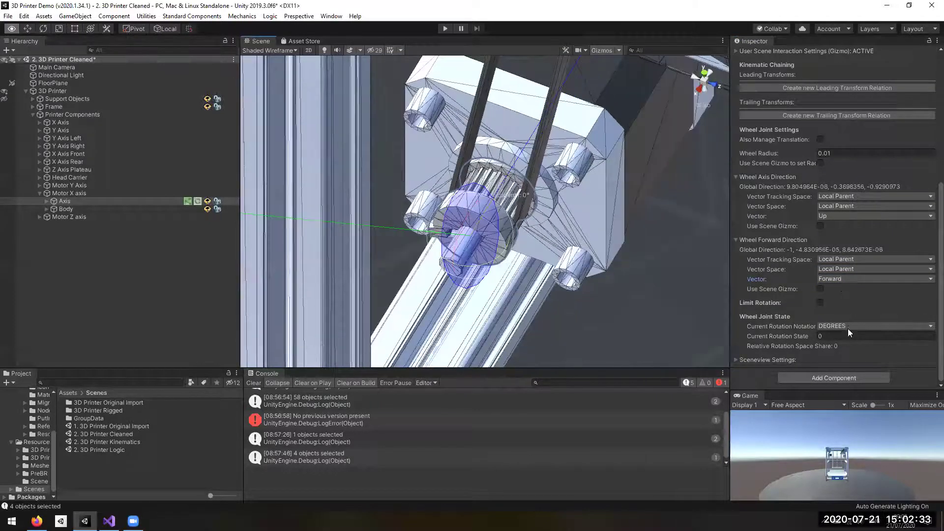
Step: Set the motor joint's Wheel Axis Direction vector to Forward and its Wheel Forward Direction vector to Right
{"action": "left_click_drag", "start_coordinate": [462, 280], "coordinate": [506, 281], "text": "alt"}
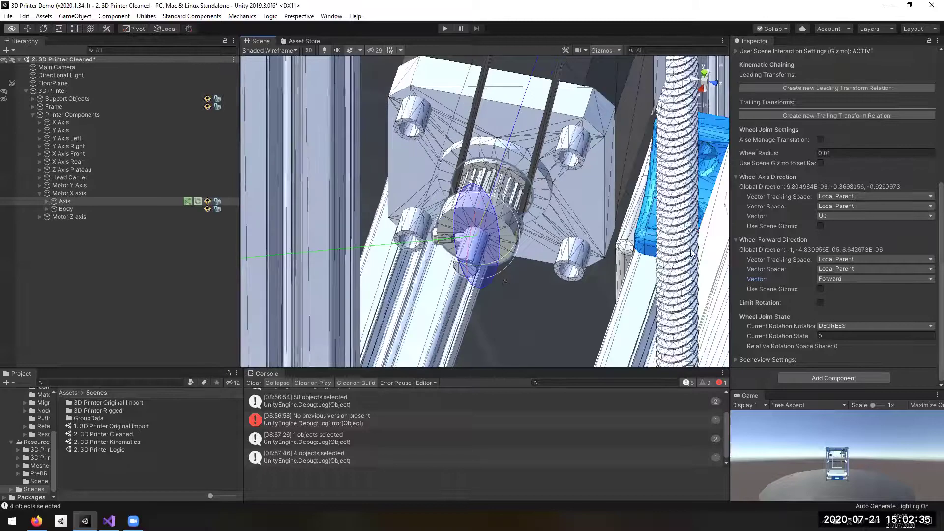
{"action": "left_click_drag", "start_coordinate": [568, 289], "coordinate": [675, 266], "text": "alt"}
{"action": "left_click_drag", "start_coordinate": [454, 260], "coordinate": [350, 258], "text": "alt"}
{"action": "left_click_drag", "start_coordinate": [359, 204], "coordinate": [443, 209], "text": "alt"}
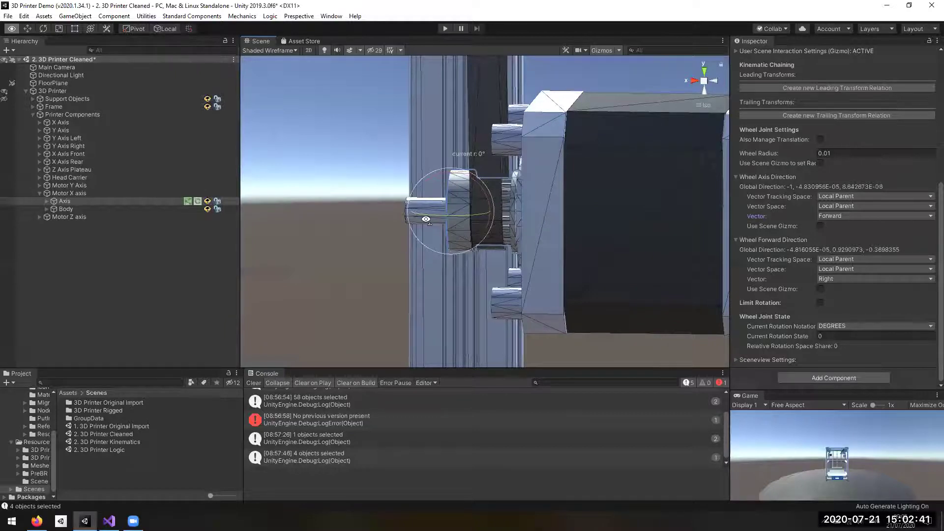
Step: Enable Enforce Outside Playmode on the motor's wheel joint and rotate the Axis group to test its constrained motion
{"action": "scroll", "coordinate": [909, 239], "scroll_direction": "up", "scroll_amount": 5}
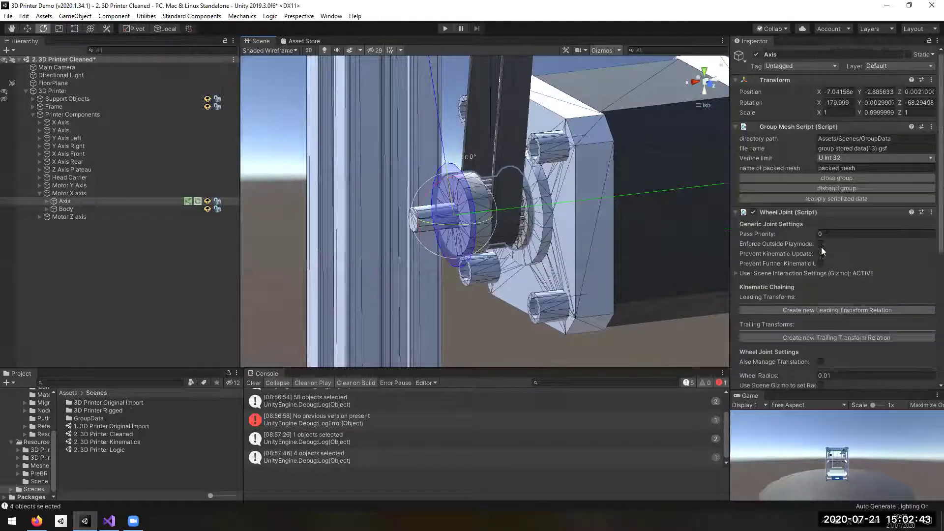
{"action": "left_click", "coordinate": [821, 244]}
{"action": "left_click_drag", "start_coordinate": [490, 227], "coordinate": [530, 244], "text": "alt"}
{"action": "left_click_drag", "start_coordinate": [487, 212], "coordinate": [411, 238]}
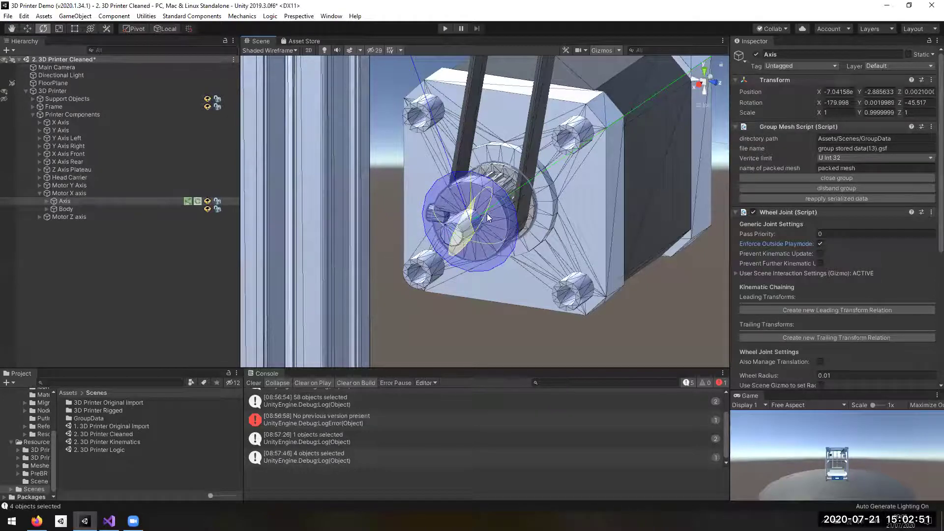
{"action": "left_click_drag", "start_coordinate": [489, 218], "coordinate": [521, 283]}
{"action": "mouse_move", "coordinate": [485, 231]}
{"action": "right_mouse_down"}
{"action": "mouse_move", "coordinate": [368, 268]}
{"action": "mouse_move", "coordinate": [798, 225]}
{"action": "mouse_move", "coordinate": [470, 235]}
{"action": "right_mouse_up"}
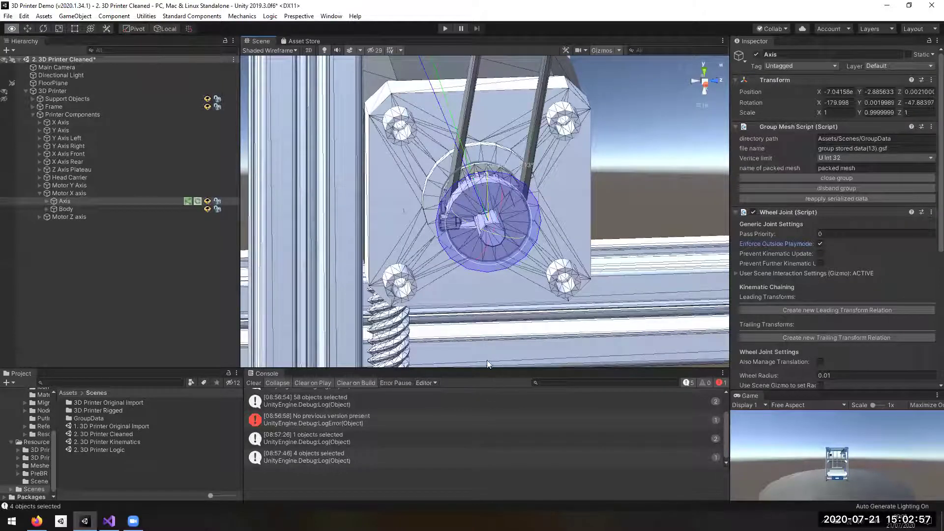
{"action": "left_click_drag", "start_coordinate": [497, 291], "coordinate": [560, 286]}
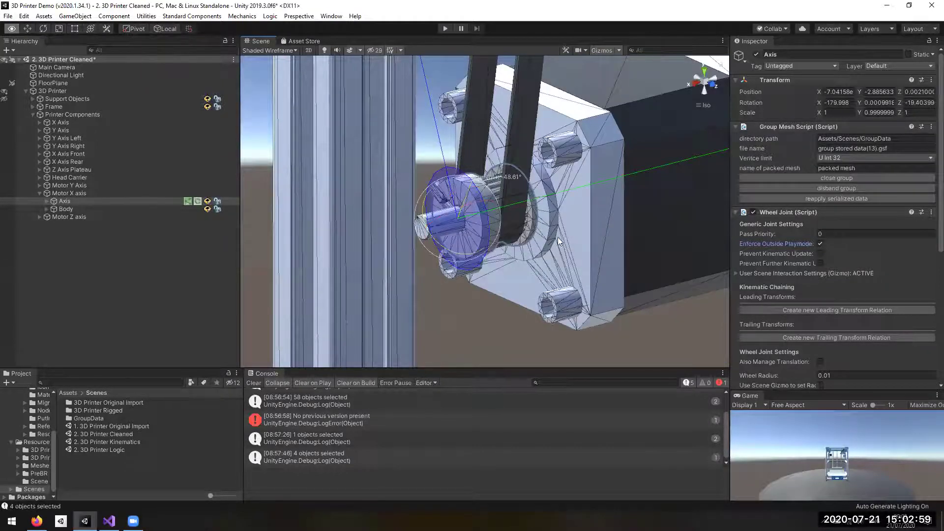
Step: Add a Wheel Joint to the Axis group of X Axis Rear
{"action": "scroll", "coordinate": [352, 166], "scroll_direction": "down", "scroll_amount": 10}
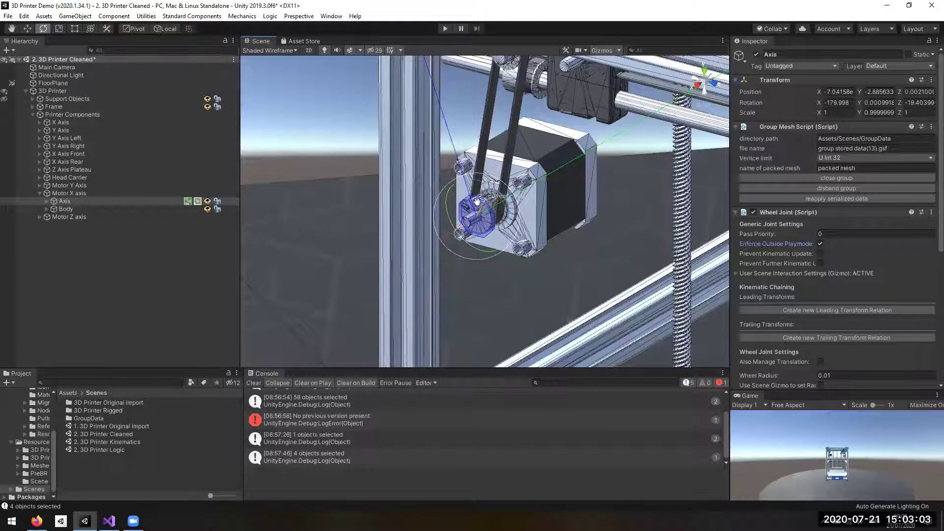
{"action": "scroll", "coordinate": [536, 171], "scroll_direction": "down", "scroll_amount": 2}
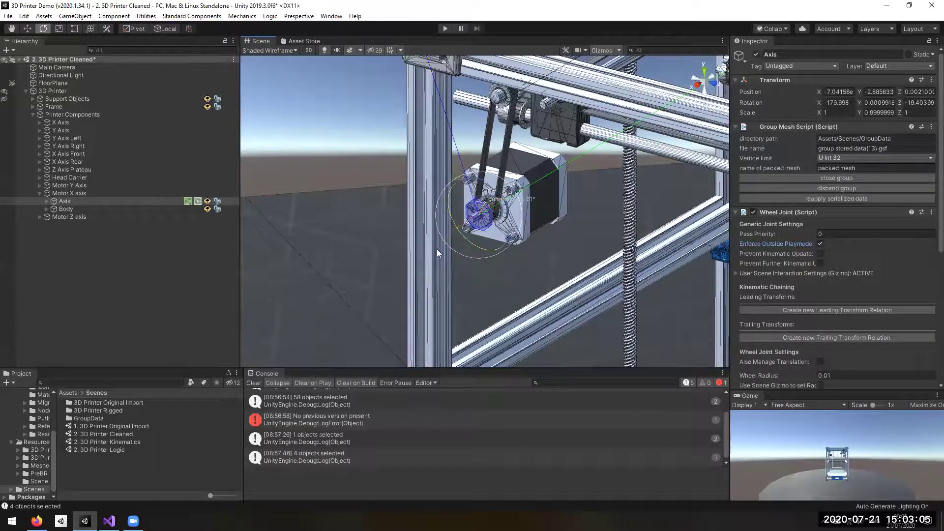
{"action": "middle_click_drag", "start_coordinate": [437, 249], "coordinate": [427, 259]}
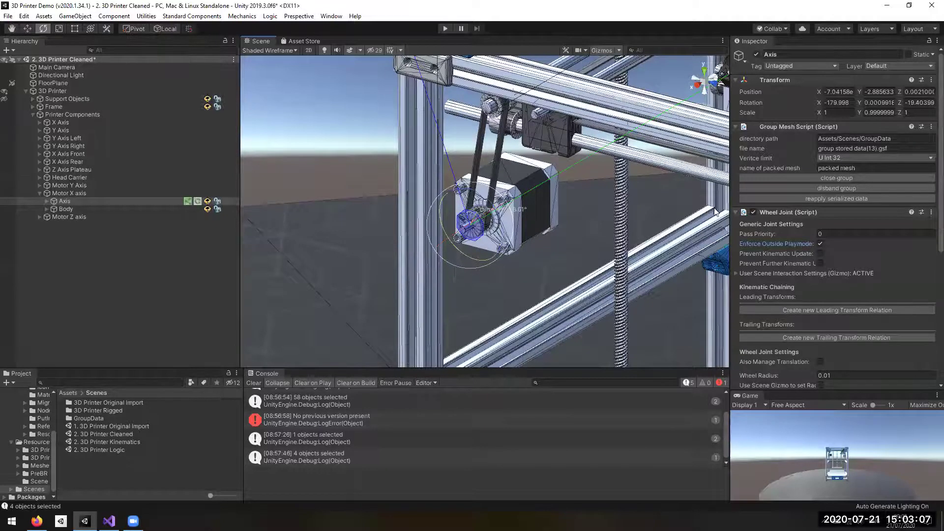
{"action": "middle_click_drag", "start_coordinate": [689, 212], "coordinate": [639, 330]}
{"action": "left_click", "coordinate": [78, 178]}
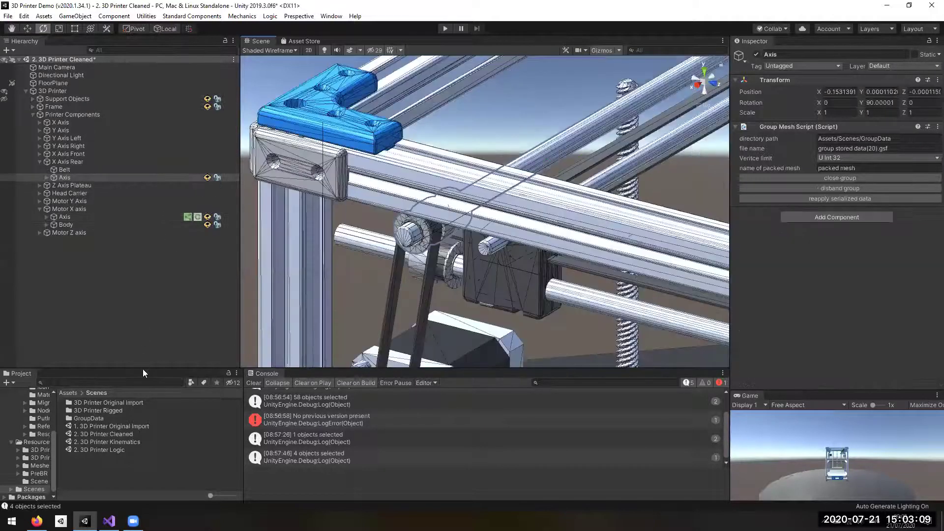
{"action": "right_click", "coordinate": [78, 179]}
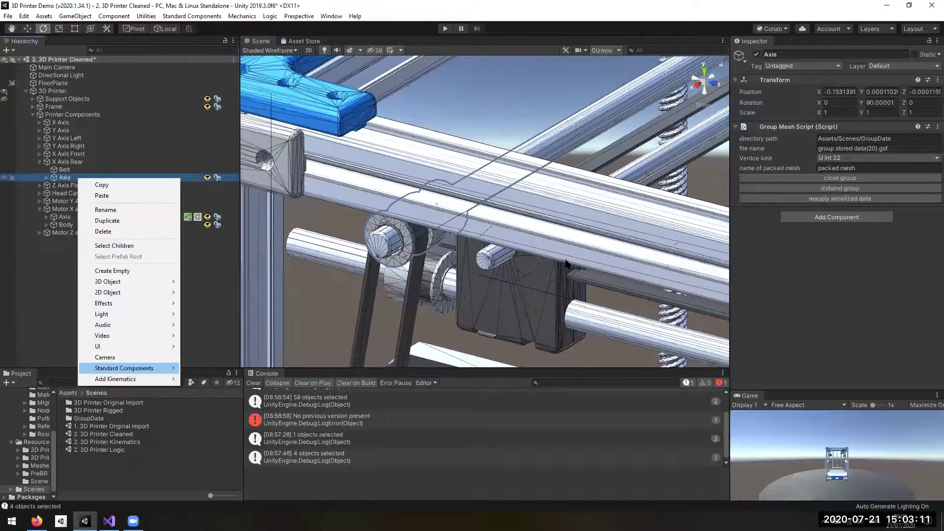
{"action": "mouse_move", "coordinate": [128, 379]}
{"action": "left_click", "coordinate": [209, 422]}
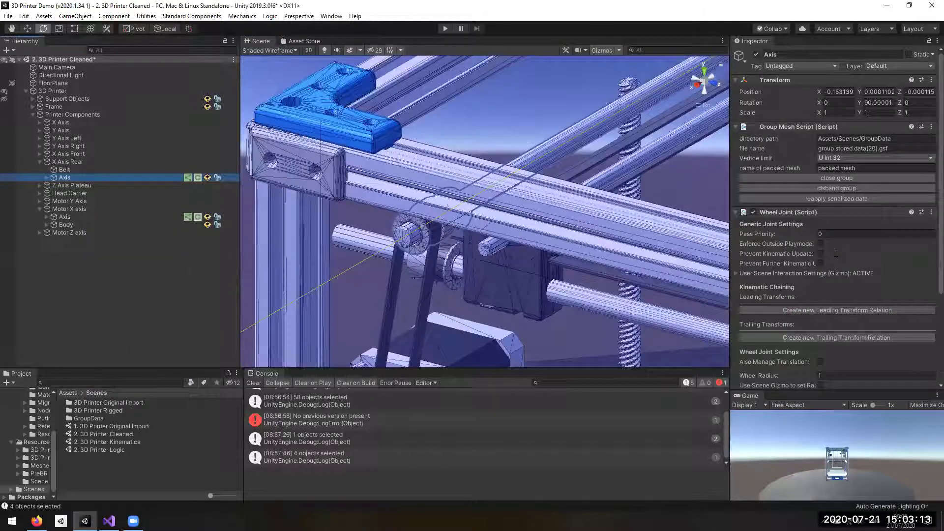
Step: Set the Wheel Radius of the X Axis Rear joint to 0.01 and check its gizmo on the model
{"action": "scroll", "coordinate": [837, 252], "scroll_direction": "down", "scroll_amount": 4}
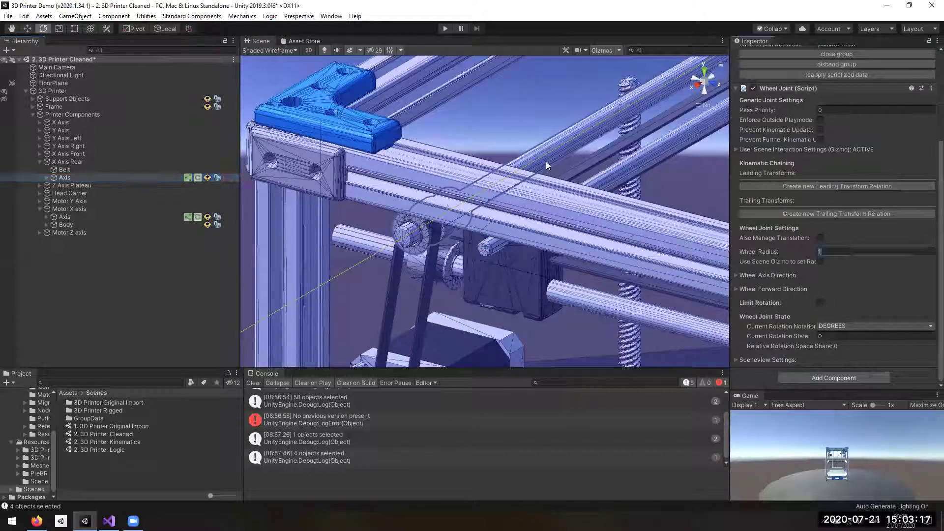
{"action": "type", "text": "0.01"}
{"action": "scroll", "coordinate": [445, 238], "scroll_direction": "down", "scroll_amount": 10}
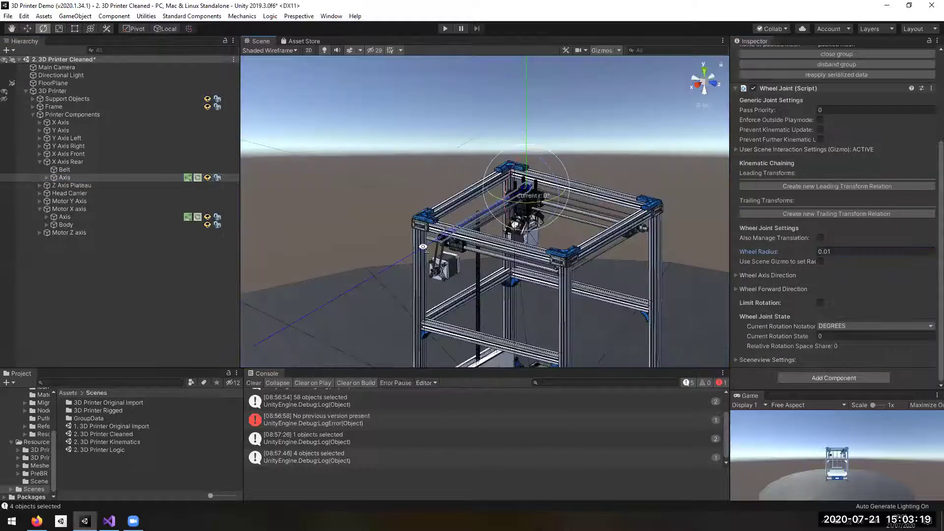
{"action": "scroll", "coordinate": [604, 258], "scroll_direction": "up", "scroll_amount": 10}
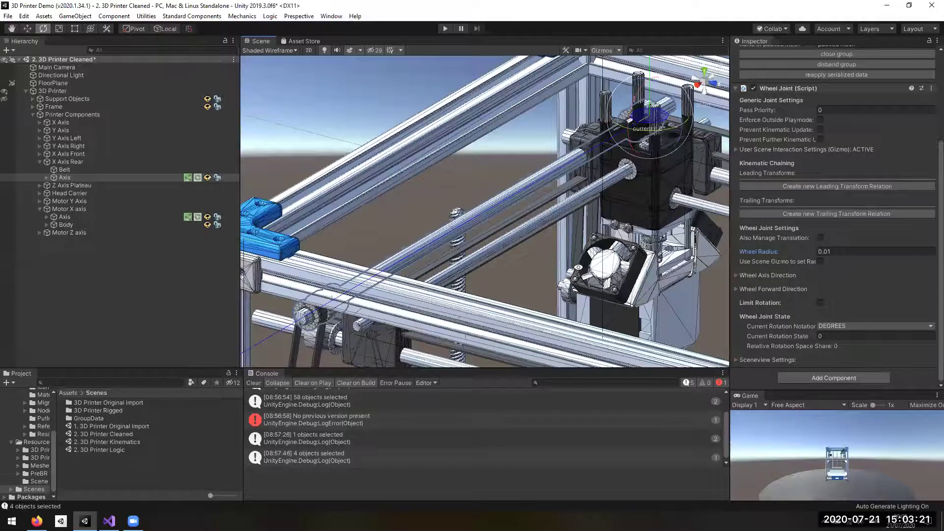
Step: Set the Wheel Axis Direction vector of the X Axis Rear wheel joint to Right
{"action": "middle_click_drag", "start_coordinate": [577, 266], "coordinate": [584, 267]}
{"action": "right_click_drag", "start_coordinate": [575, 293], "coordinate": [494, 215]}
{"action": "key", "text": "e"}
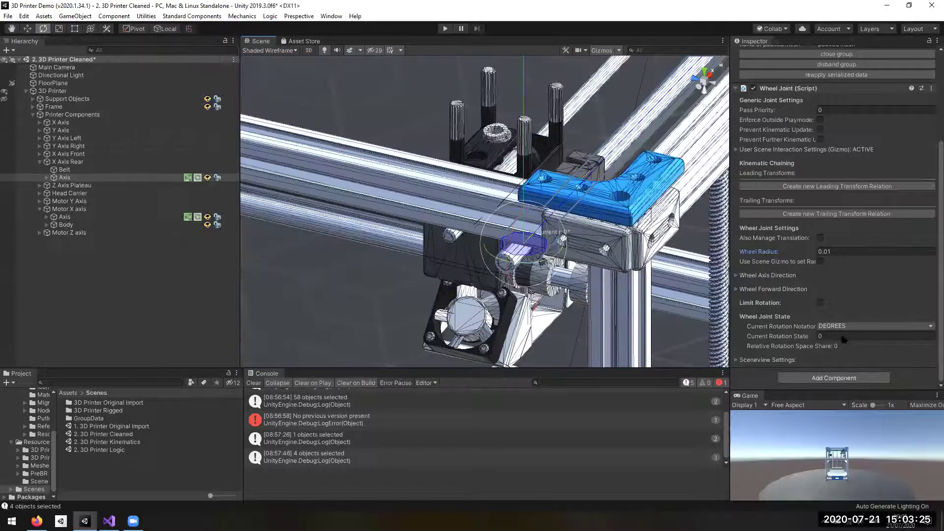
{"action": "left_click", "coordinate": [773, 289]}
{"action": "left_click", "coordinate": [844, 328]}
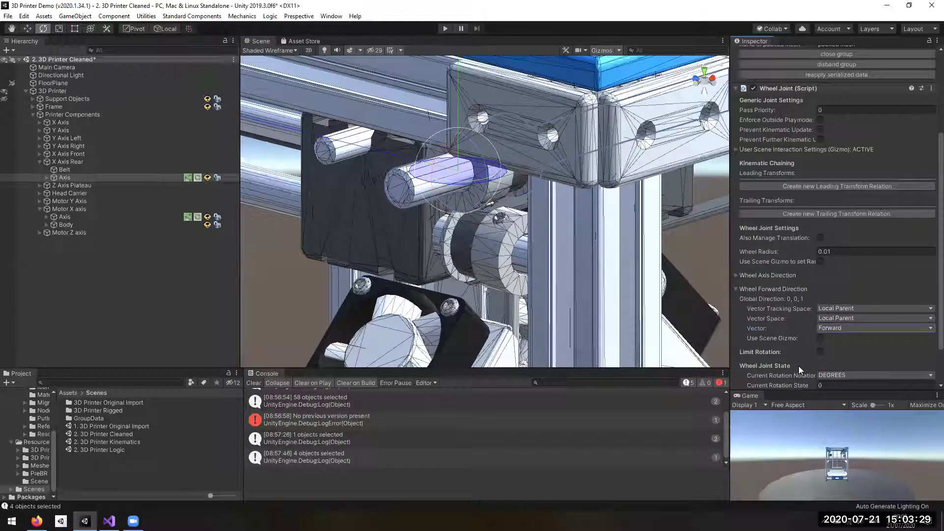
{"action": "left_click", "coordinate": [778, 280]}
{"action": "left_click", "coordinate": [833, 313]}
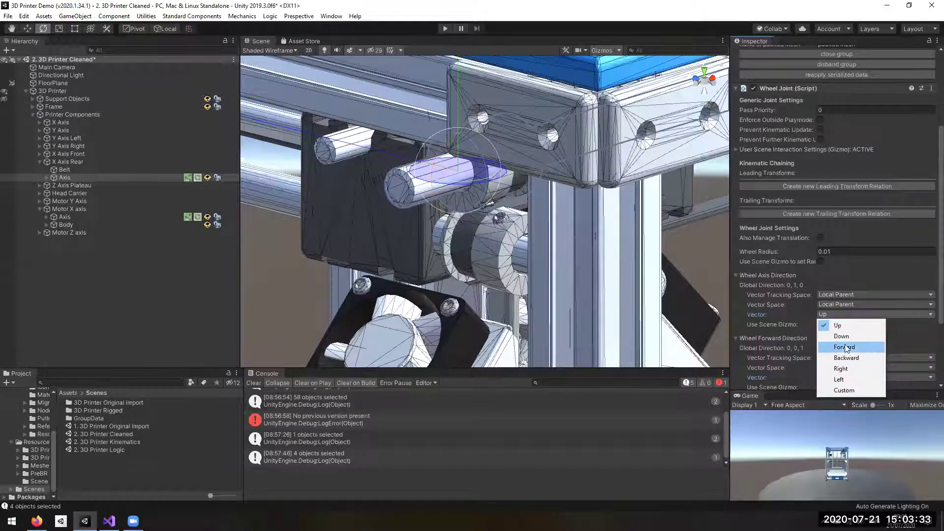
{"action": "key", "text": "Down"}
{"action": "key", "text": "Return"}
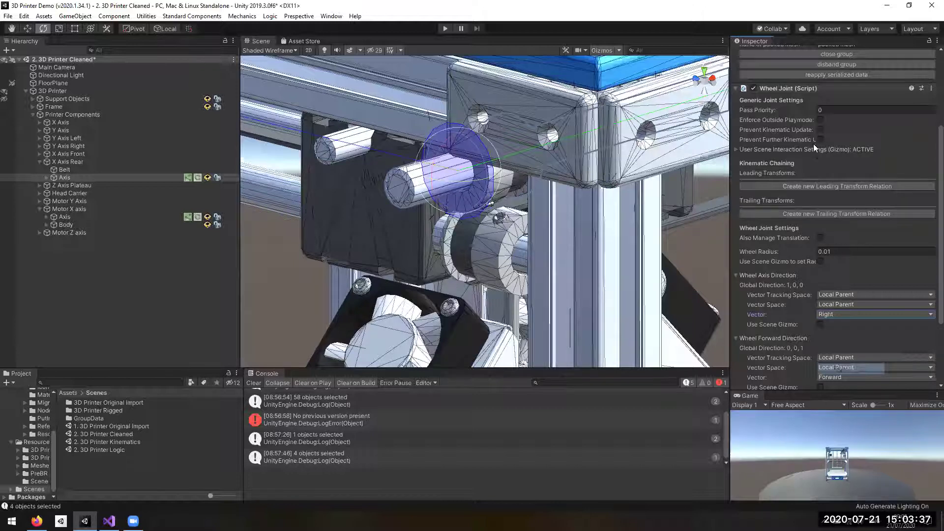
Step: Enable Enforce Outside Playmode on the X Axis Rear wheel joint and rotate its Axis group to test the constrained motion
{"action": "left_click_drag", "start_coordinate": [698, 133], "coordinate": [819, 120], "text": "alt"}
{"action": "left_click_drag", "start_coordinate": [489, 144], "coordinate": [544, 277]}
{"action": "left_click_drag", "start_coordinate": [493, 129], "coordinate": [452, 319]}
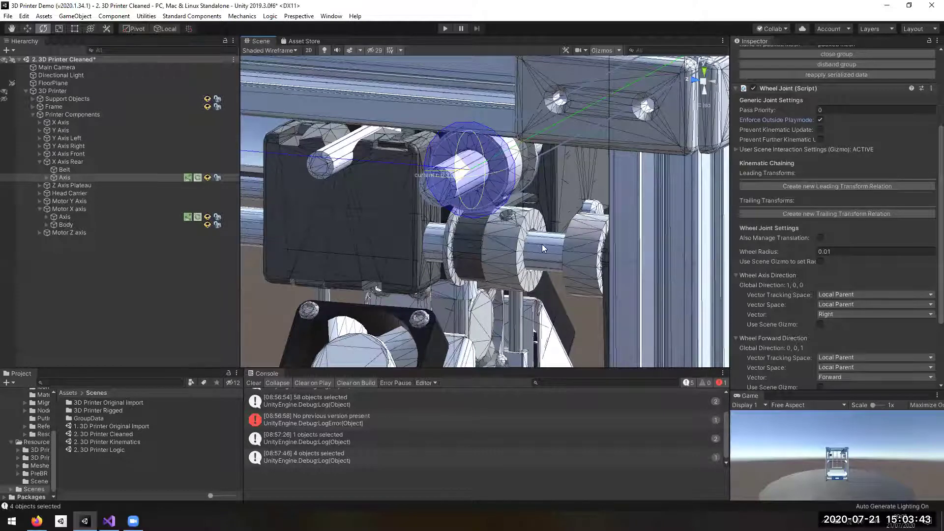
{"action": "left_click_drag", "start_coordinate": [376, 228], "coordinate": [476, 218], "text": "alt"}
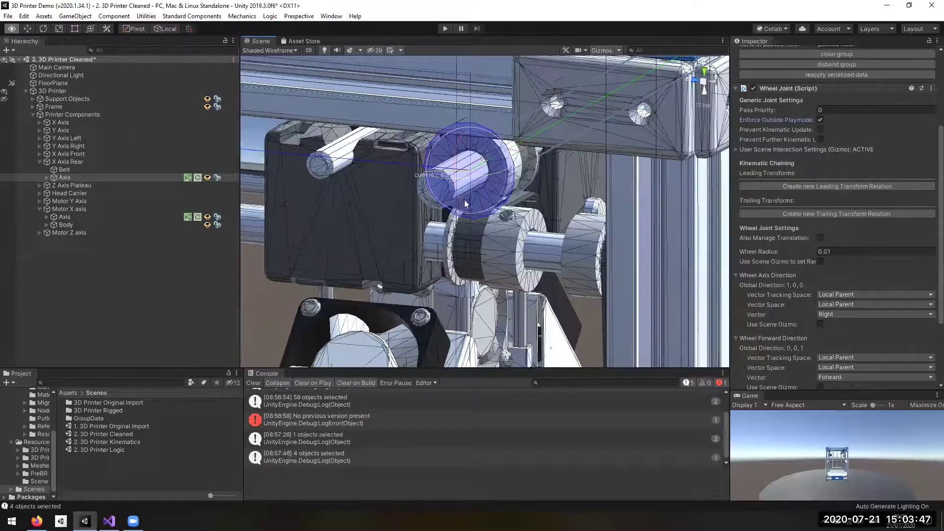
{"action": "left_click_drag", "start_coordinate": [483, 156], "coordinate": [510, 171], "text": "alt"}
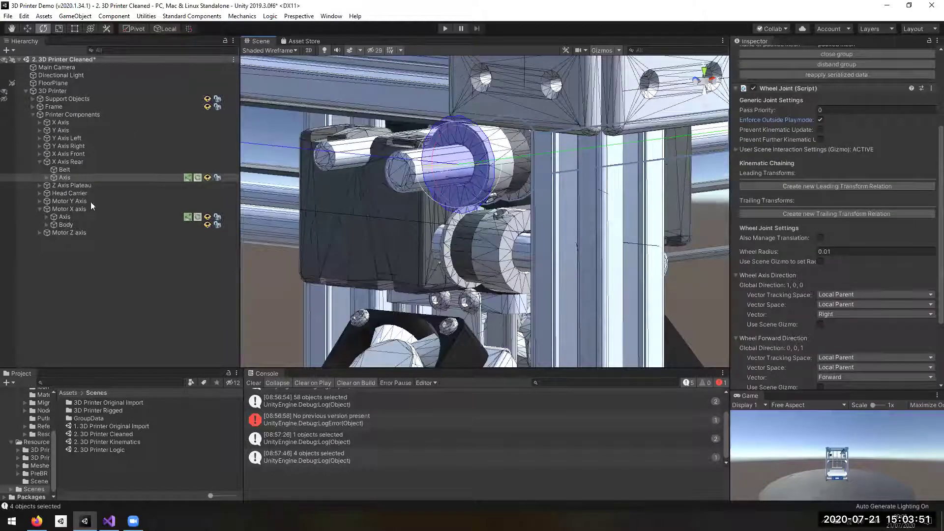
{"action": "left_click", "coordinate": [493, 162]}
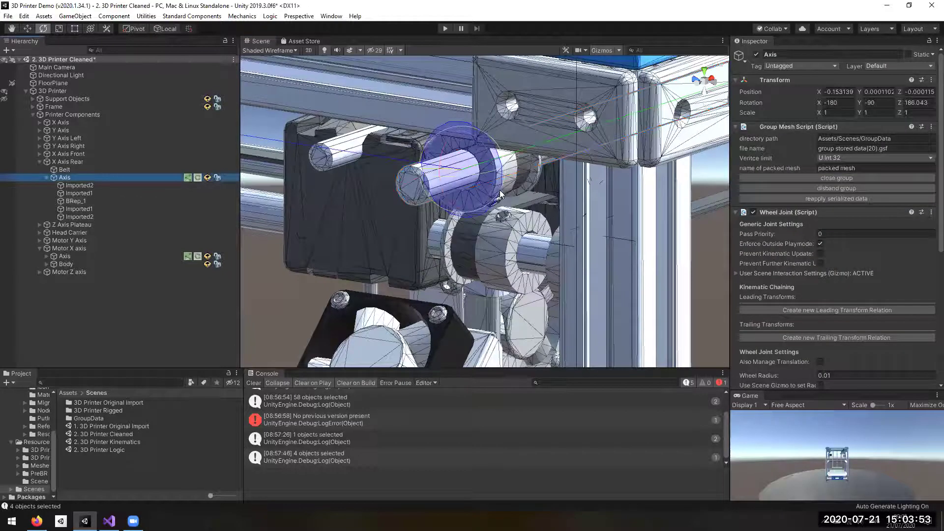
{"action": "left_click_drag", "start_coordinate": [585, 203], "coordinate": [661, 262]}
{"action": "scroll", "coordinate": [661, 262], "scroll_direction": "down", "scroll_amount": 5}
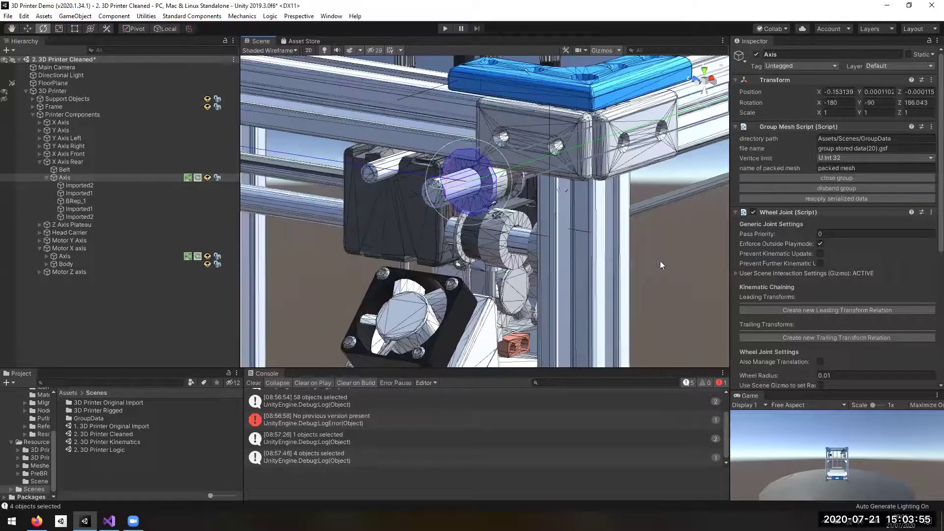
Step: Create a leading transform relation on the Motor X axis wheel joint, with the X Axis Rear Axis as its opposing relation instance
{"action": "scroll", "coordinate": [644, 267], "scroll_direction": "down", "scroll_amount": 5}
{"action": "right_click_drag", "start_coordinate": [644, 267], "coordinate": [400, 240]}
{"action": "right_click_drag", "start_coordinate": [564, 304], "coordinate": [497, 306]}
{"action": "middle_click_drag", "start_coordinate": [496, 305], "coordinate": [607, 261]}
{"action": "scroll", "coordinate": [468, 306], "scroll_direction": "up", "scroll_amount": 2}
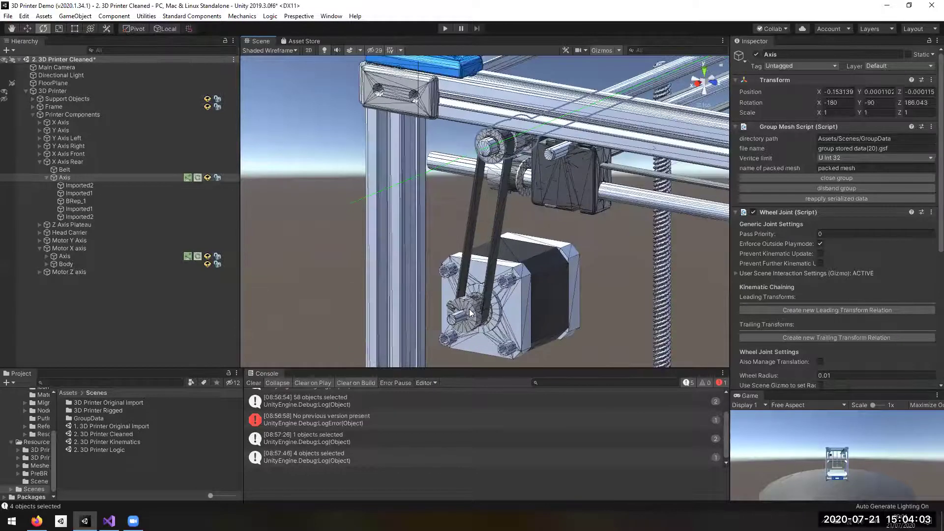
{"action": "left_click", "coordinate": [469, 308]}
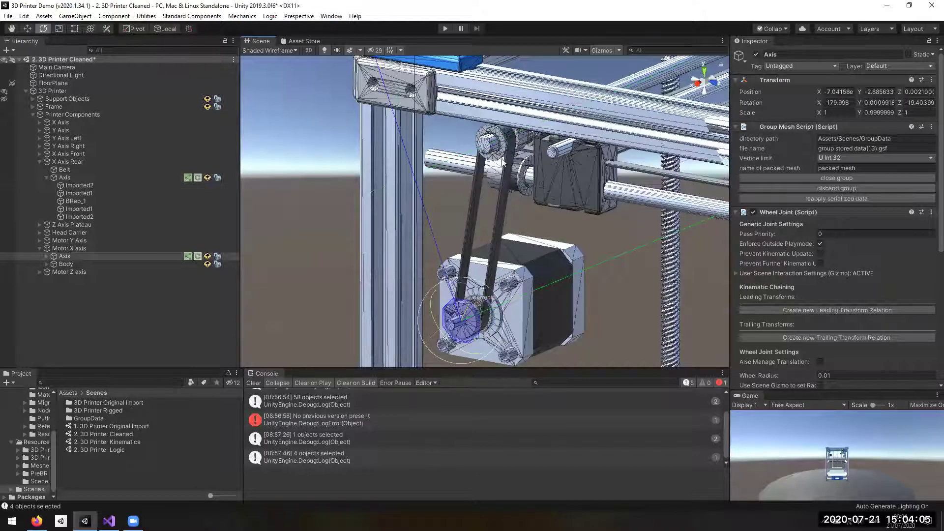
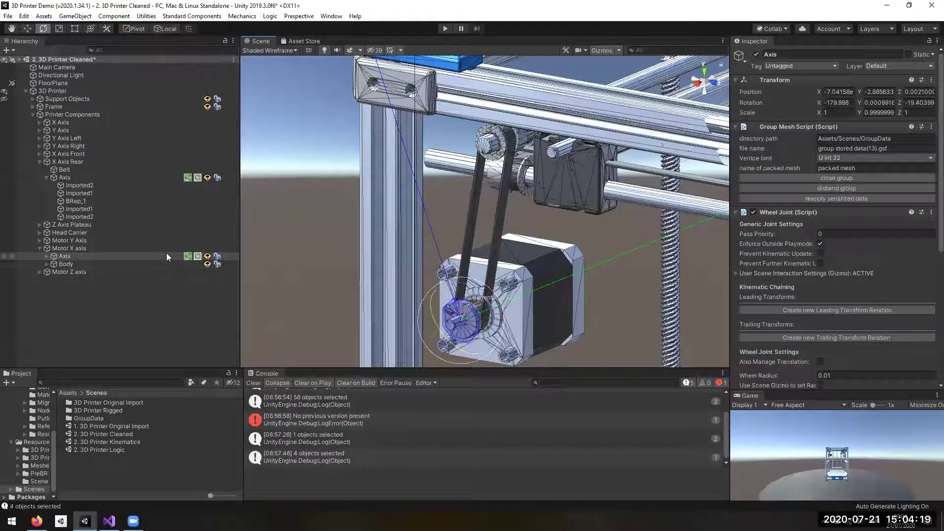
{"action": "scroll", "coordinate": [856, 246], "scroll_direction": "down", "scroll_amount": 6}
{"action": "scroll", "coordinate": [873, 216], "scroll_direction": "up", "scroll_amount": 3}
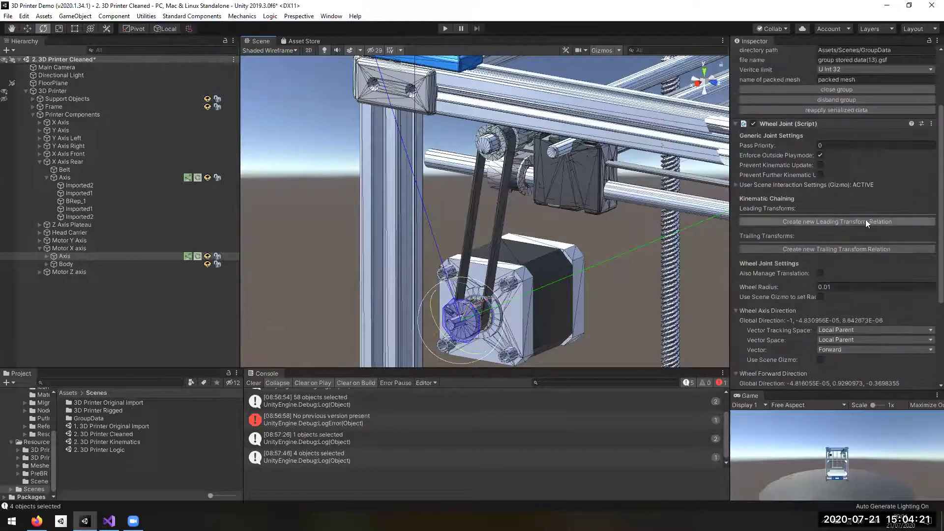
{"action": "left_click", "coordinate": [848, 222]}
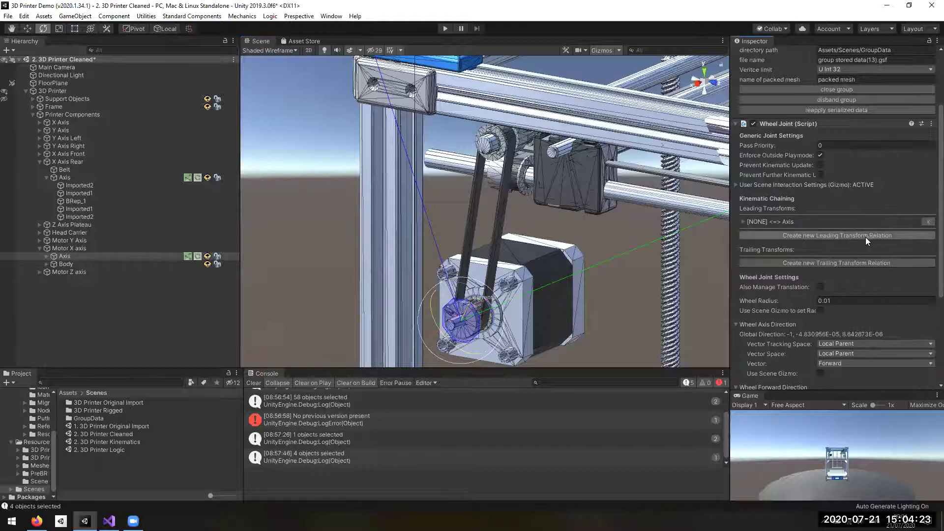
{"action": "left_click", "coordinate": [784, 222]}
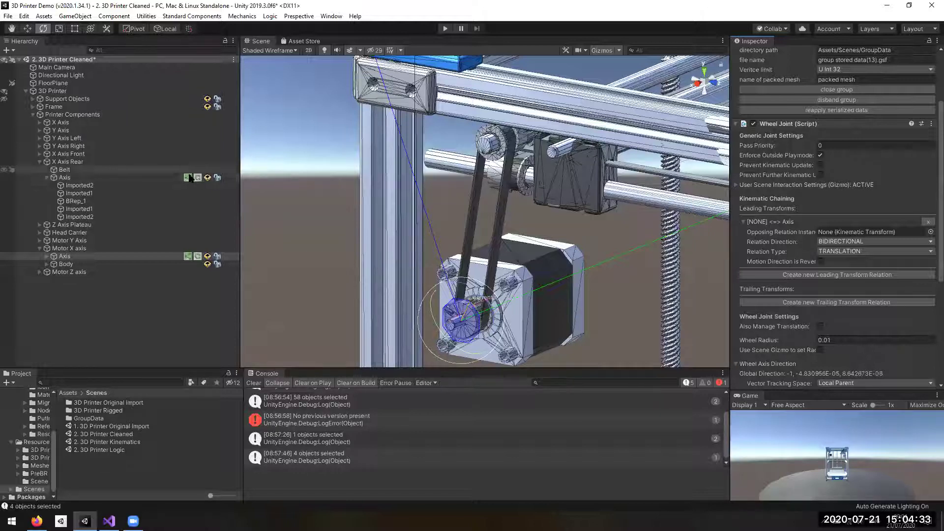
{"action": "left_click_drag", "start_coordinate": [100, 176], "coordinate": [829, 236]}
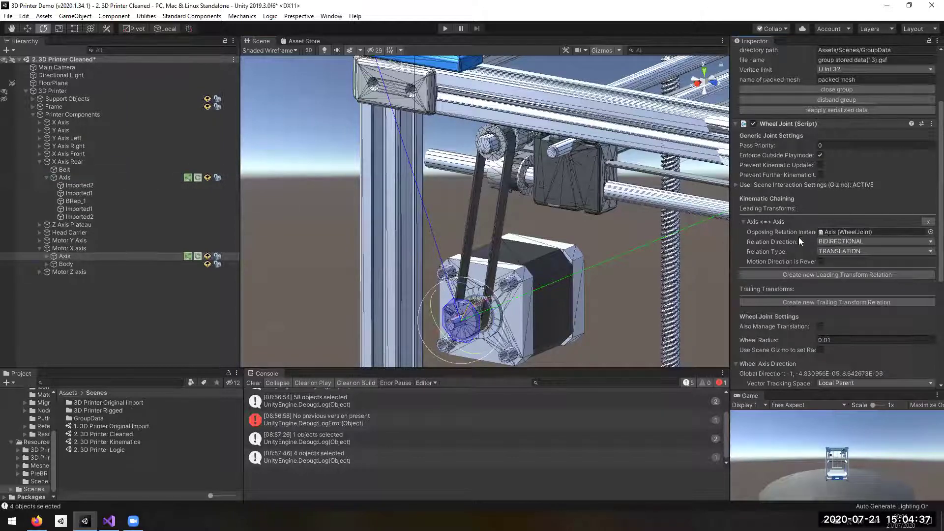
Step: Rotate the motor's Axis group back and forth to test the linked motion, and select the X Axis Rear Axis group
{"action": "left_click_drag", "start_coordinate": [473, 294], "coordinate": [448, 252]}
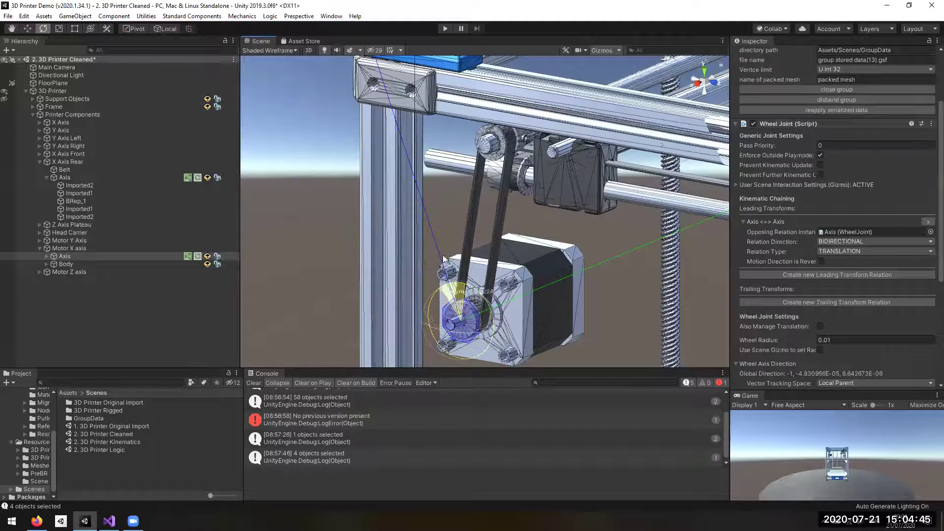
{"action": "left_click_drag", "start_coordinate": [455, 271], "coordinate": [463, 318]}
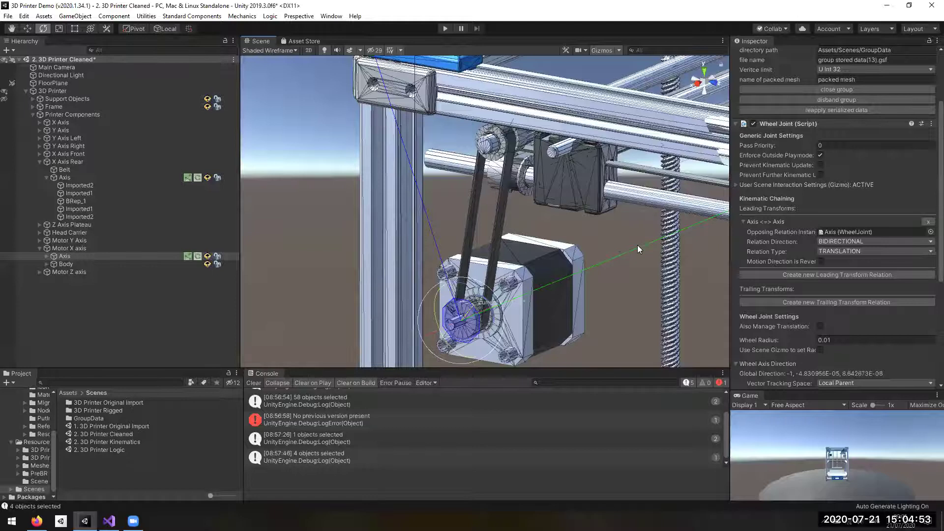
{"action": "scroll", "coordinate": [635, 236], "scroll_direction": "down", "scroll_amount": 3}
{"action": "left_click", "coordinate": [634, 111]}
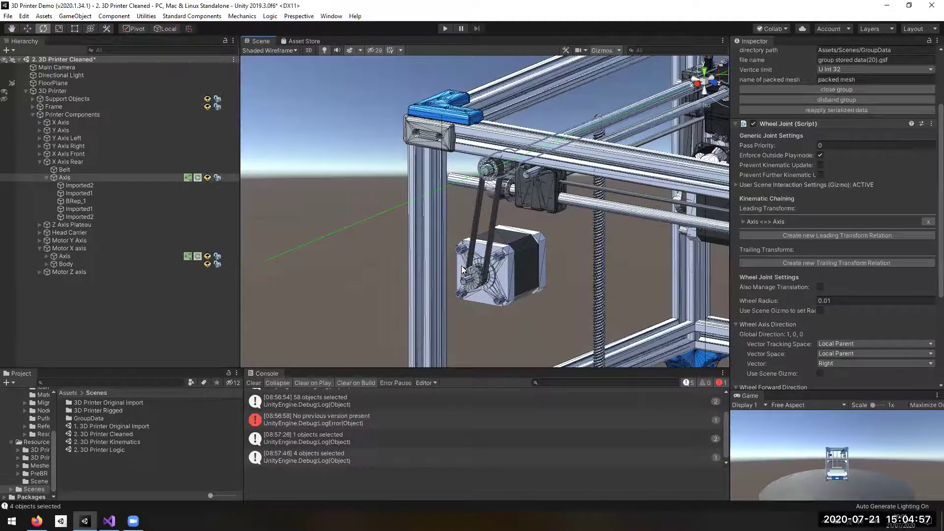
Step: Reverse the motion direction of the leading transform relation on the X motor axle's wheel joint
{"action": "scroll", "coordinate": [461, 266], "scroll_direction": "up", "scroll_amount": 3}
{"action": "left_click", "coordinate": [473, 294]}
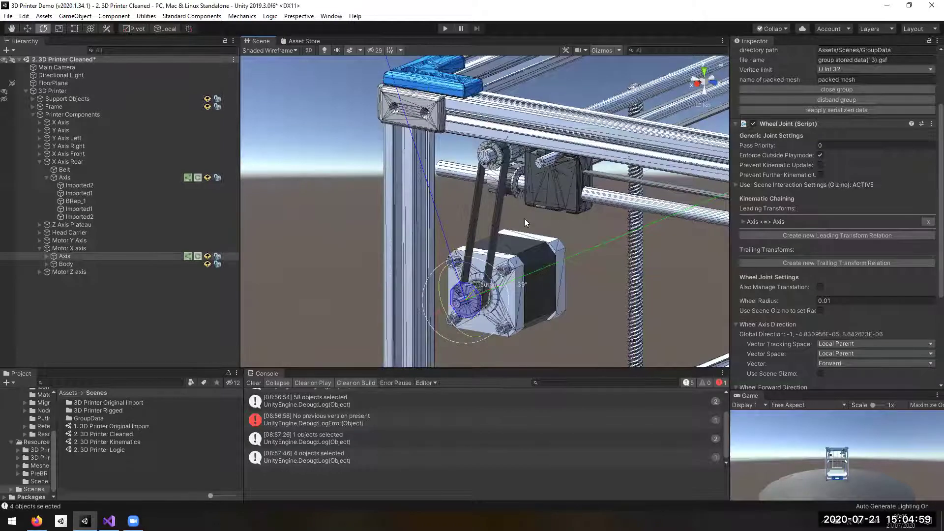
{"action": "left_click", "coordinate": [778, 222]}
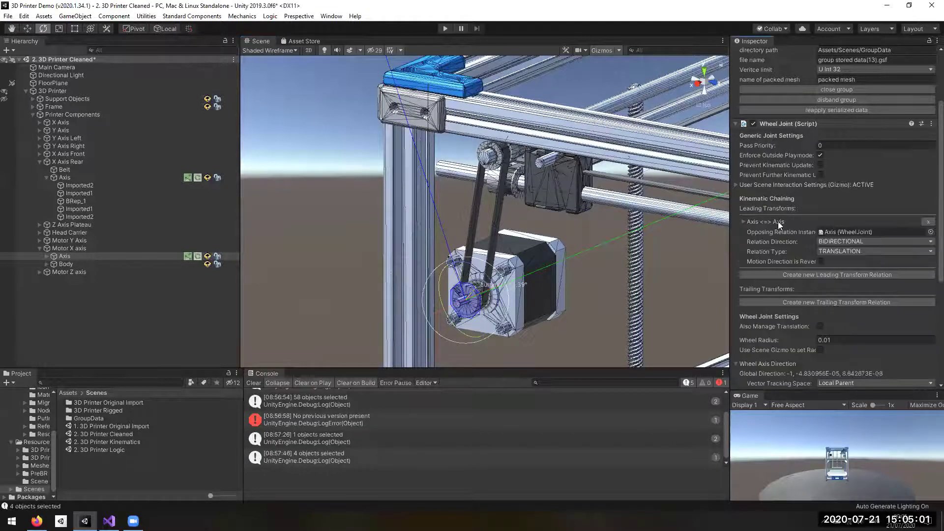
{"action": "left_click", "coordinate": [821, 261]}
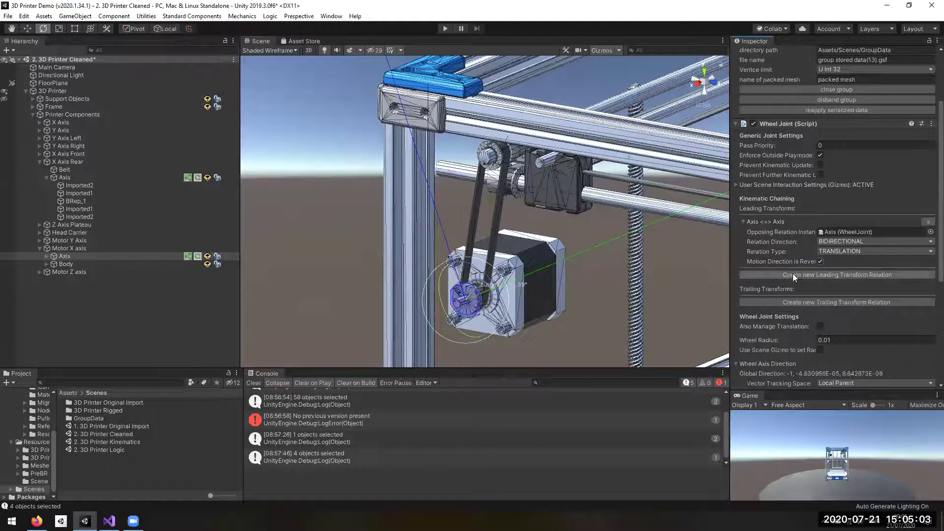
Step: Rotate the X motor's axle to about -95° to test its linked motion, and clear the selection
{"action": "left_click_drag", "start_coordinate": [475, 266], "coordinate": [471, 239]}
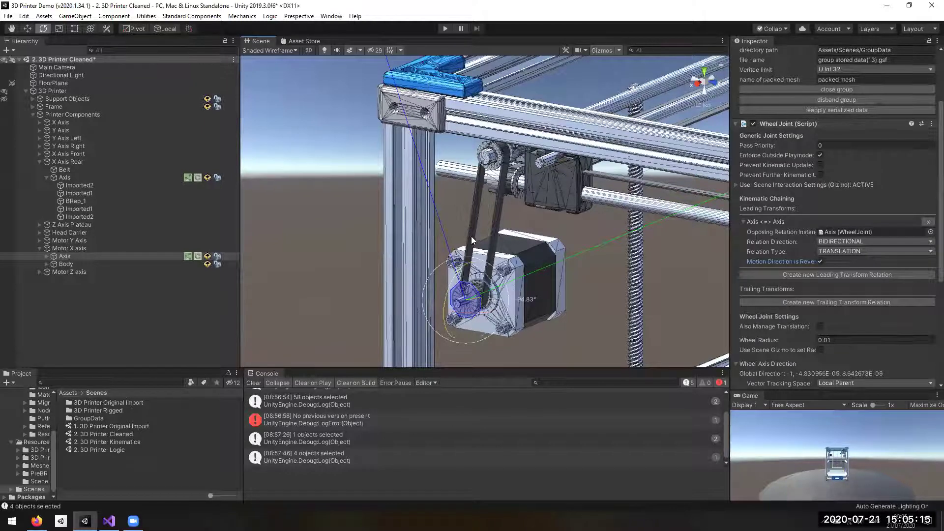
{"action": "left_click_drag", "start_coordinate": [385, 217], "coordinate": [329, 201]}
{"action": "left_click", "coordinate": [329, 203]}
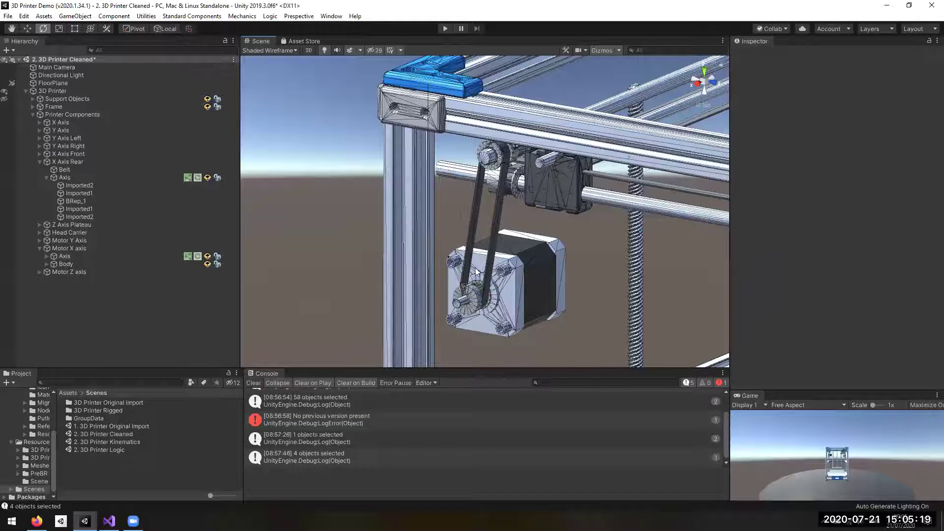
Step: Add a Driven Stepper Motor physical component to the Motor X axis object
{"action": "left_click", "coordinate": [469, 297]}
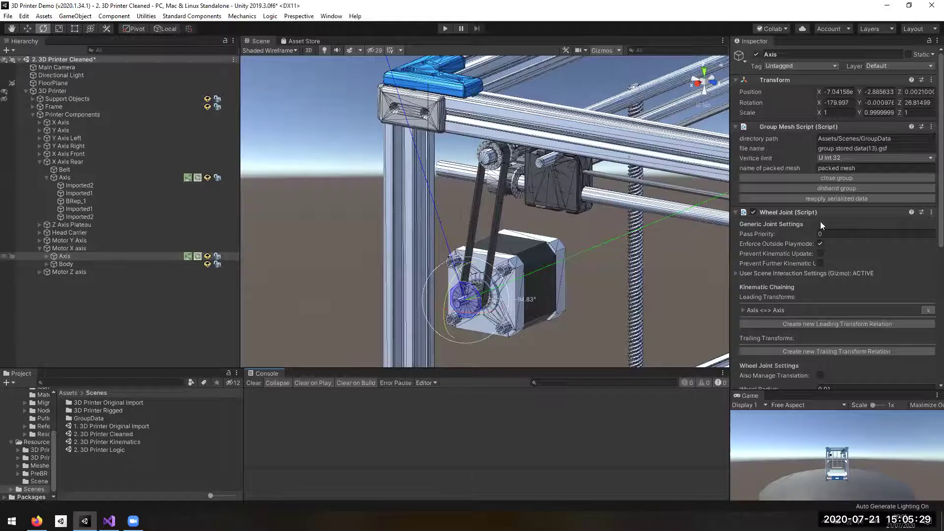
{"action": "left_click", "coordinate": [128, 248]}
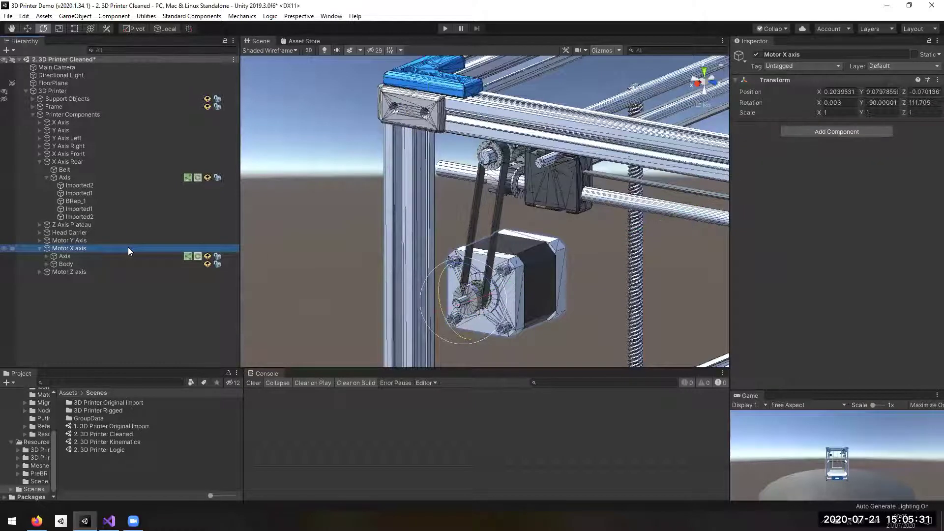
{"action": "right_click", "coordinate": [129, 251]}
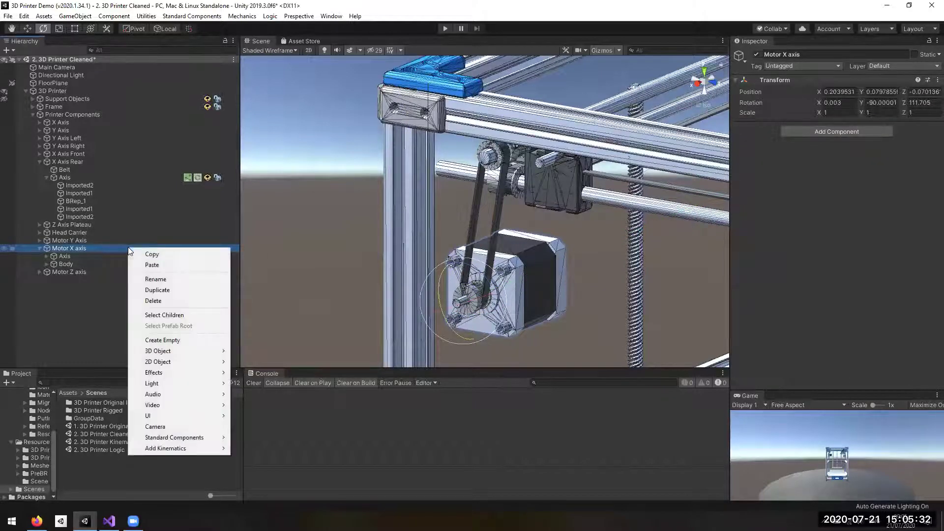
{"action": "left_click", "coordinate": [101, 248]}
{"action": "right_click", "coordinate": [84, 250]}
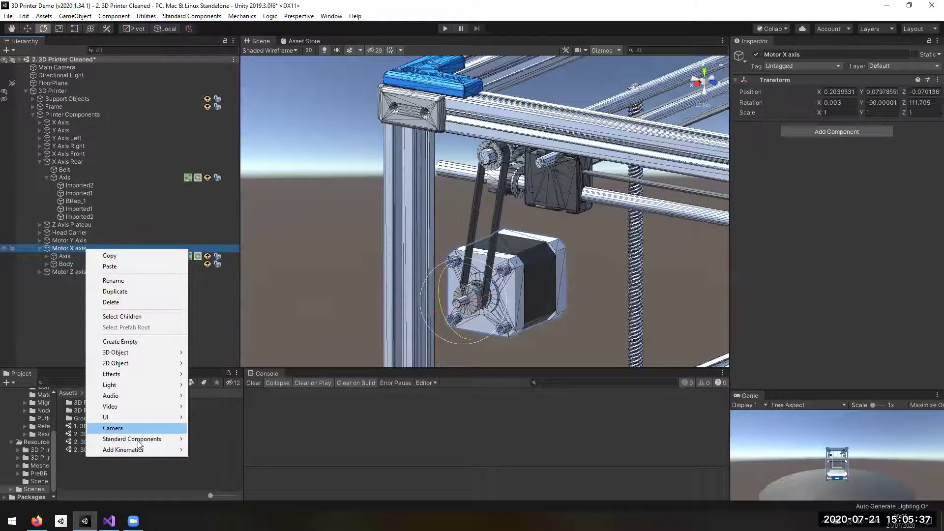
{"action": "mouse_move", "coordinate": [143, 439]}
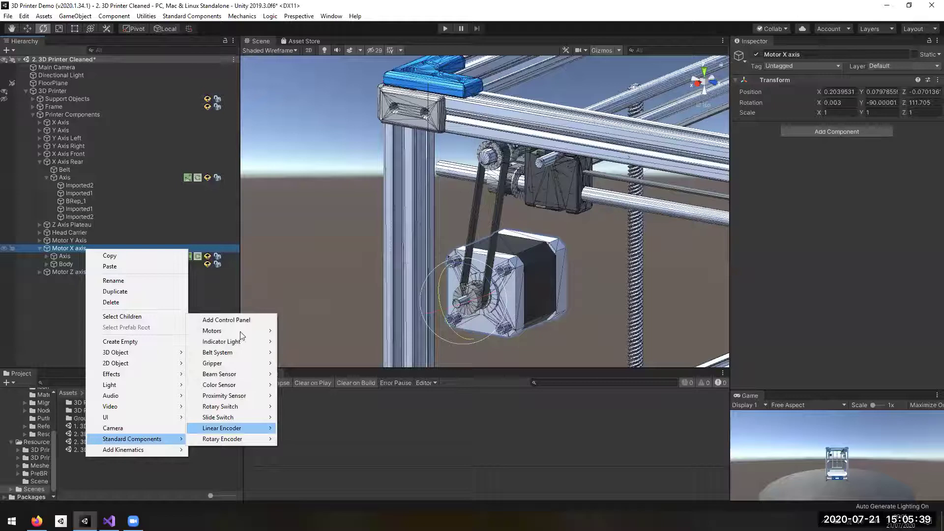
{"action": "mouse_move", "coordinate": [232, 330]}
{"action": "mouse_move", "coordinate": [324, 332]}
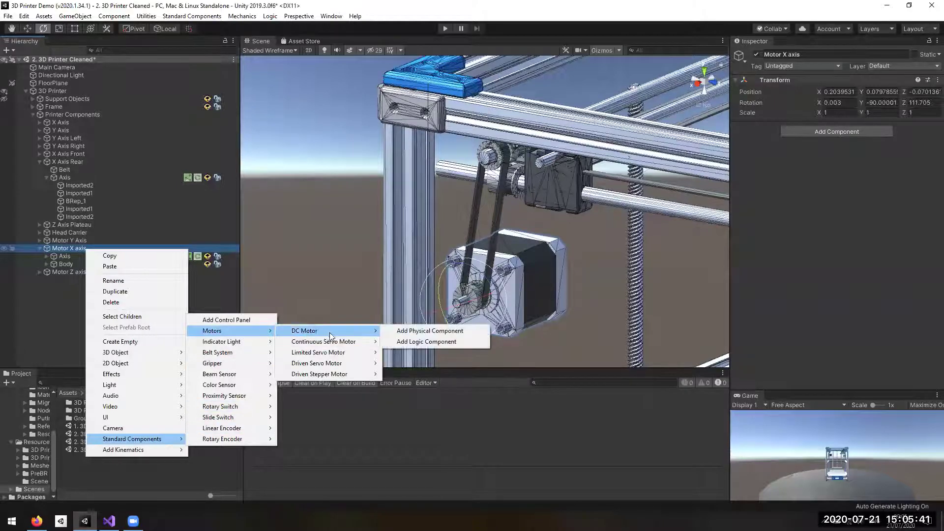
{"action": "mouse_move", "coordinate": [347, 375]}
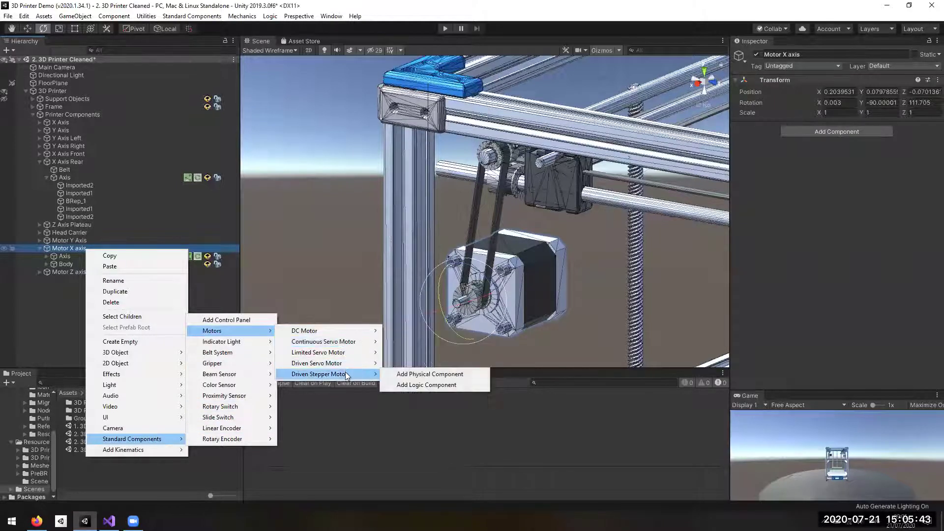
{"action": "left_click", "coordinate": [423, 376]}
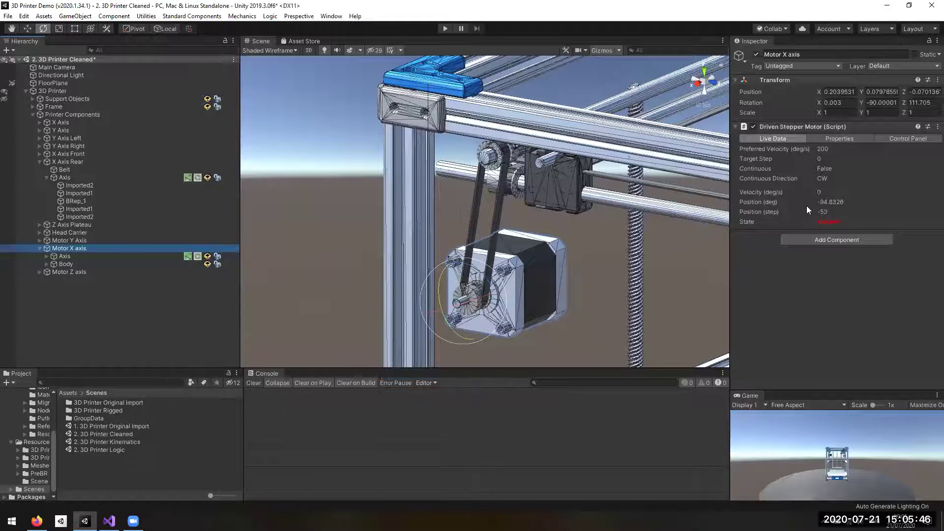
Step: Examine the stepper motor's properties and locate the wheel joint it references in the hierarchy
{"action": "left_click", "coordinate": [832, 140]}
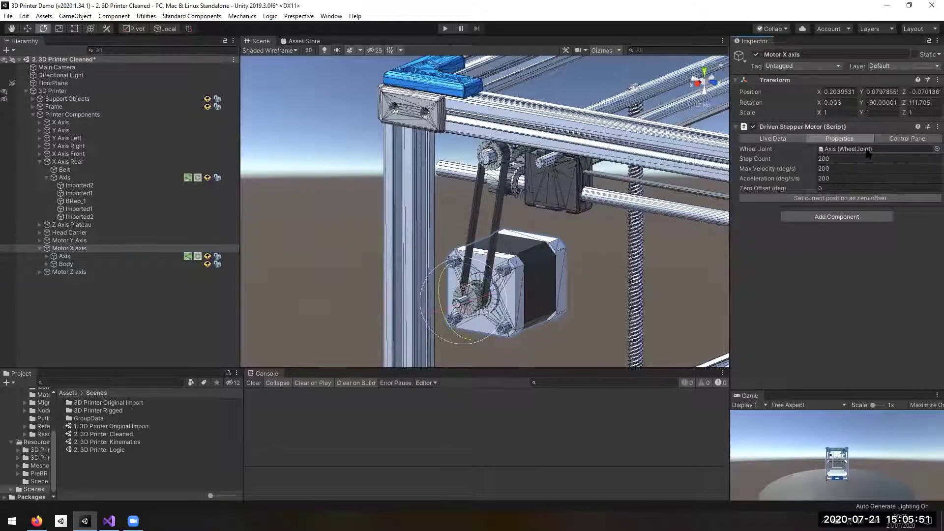
{"action": "left_click", "coordinate": [866, 150]}
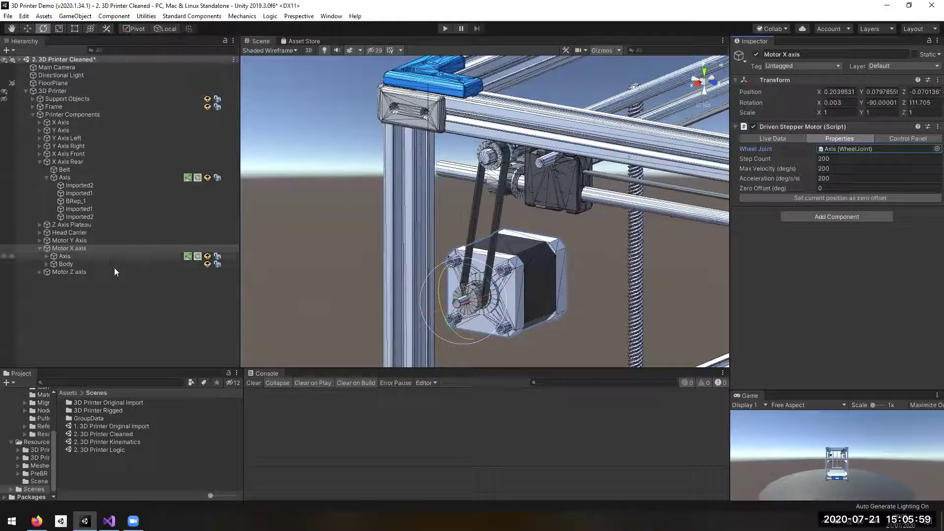
{"action": "left_click", "coordinate": [147, 256]}
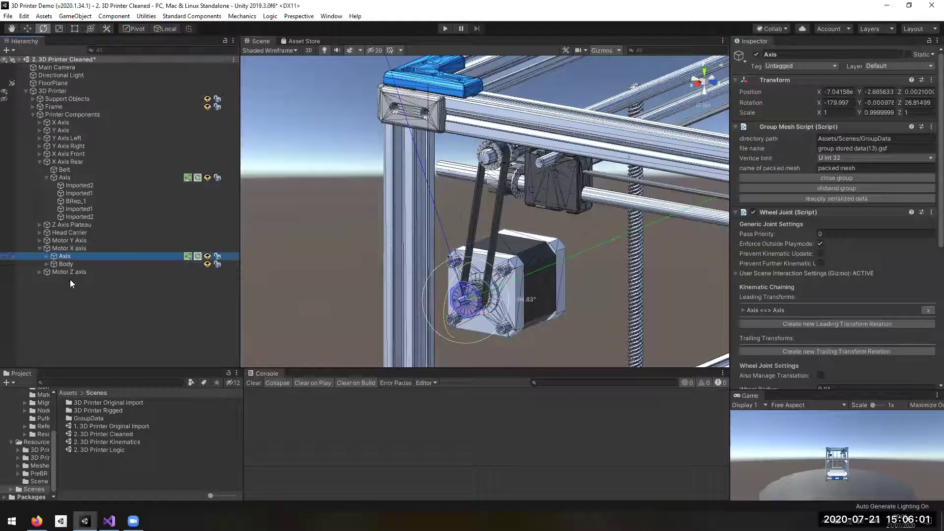
{"action": "left_click", "coordinate": [89, 249]}
{"action": "left_click", "coordinate": [867, 148]}
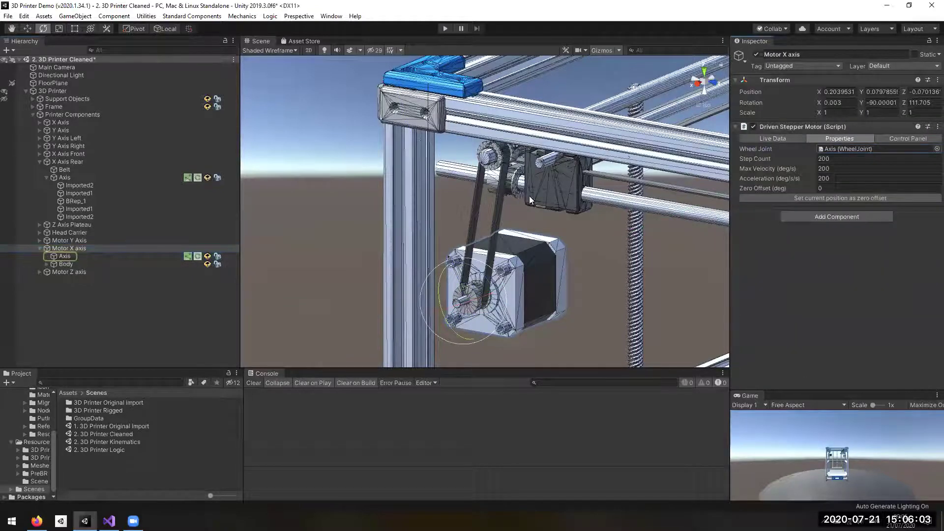
Step: Check the stepper motor's live data and generate a control panel for it
{"action": "left_click", "coordinate": [785, 138]}
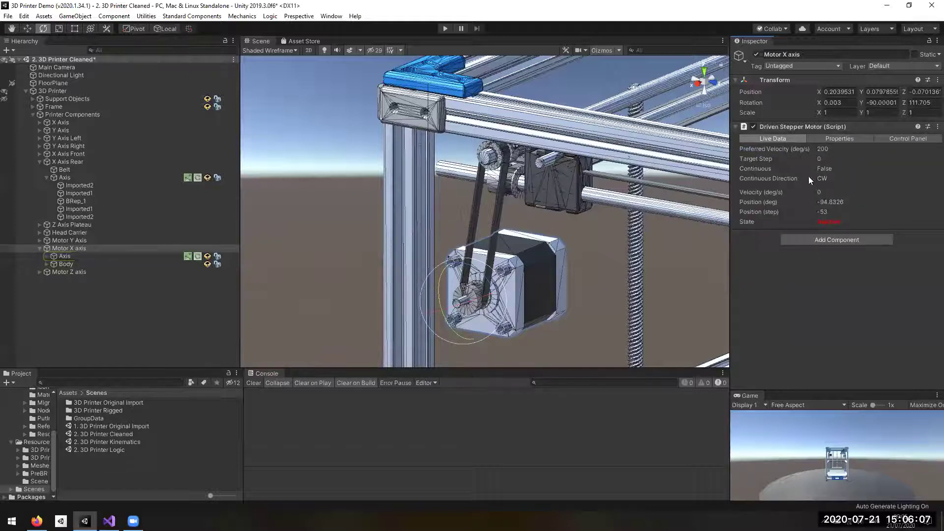
{"action": "left_click", "coordinate": [923, 140]}
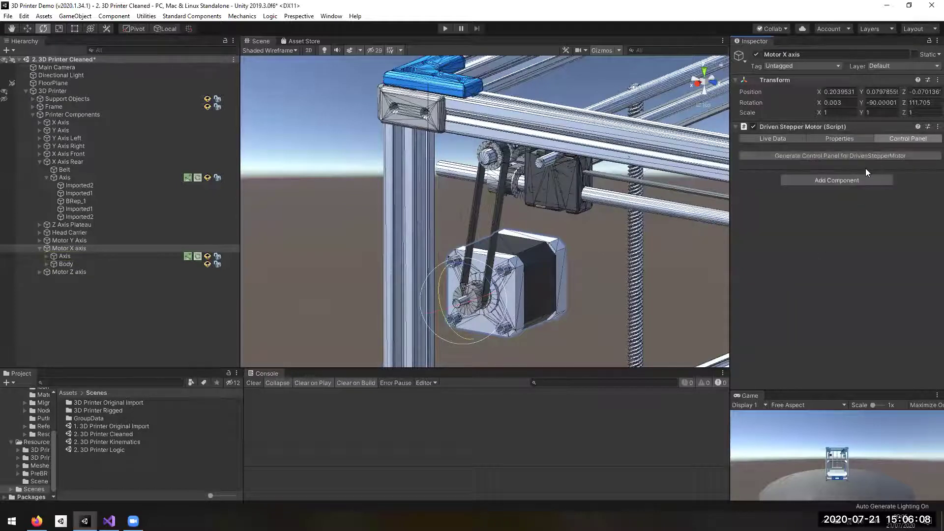
{"action": "left_click", "coordinate": [842, 157]}
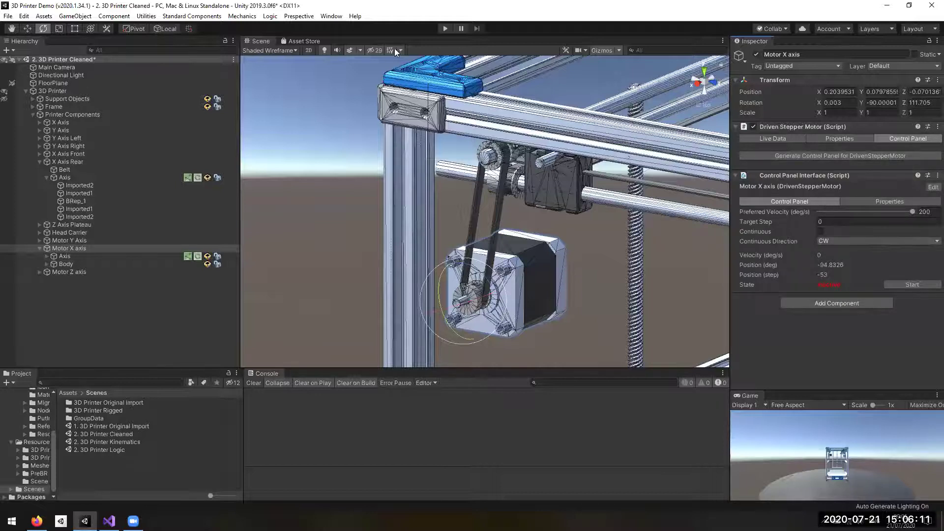
Step: Run the scene, start the X motor in continuous mode from its control panel, and end the simulation
{"action": "left_click", "coordinate": [443, 29]}
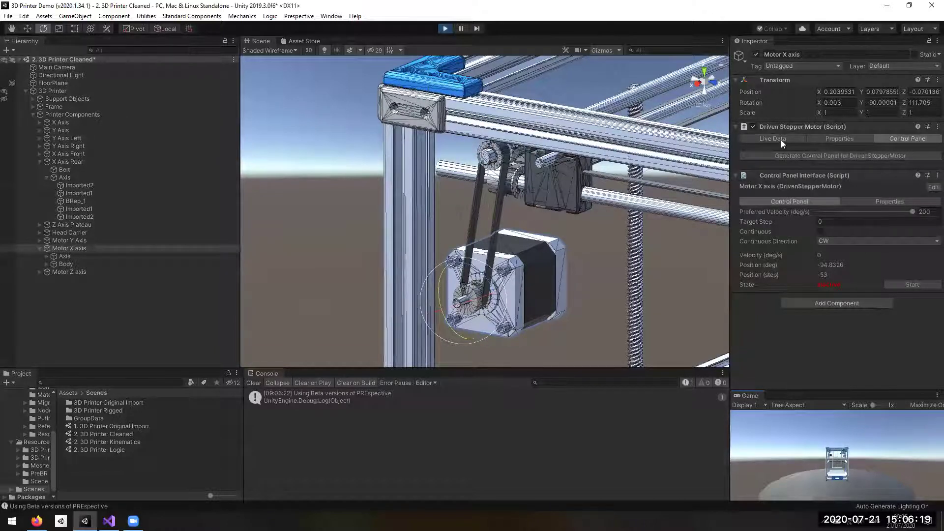
{"action": "left_click", "coordinate": [820, 231]}
{"action": "left_click", "coordinate": [892, 285]}
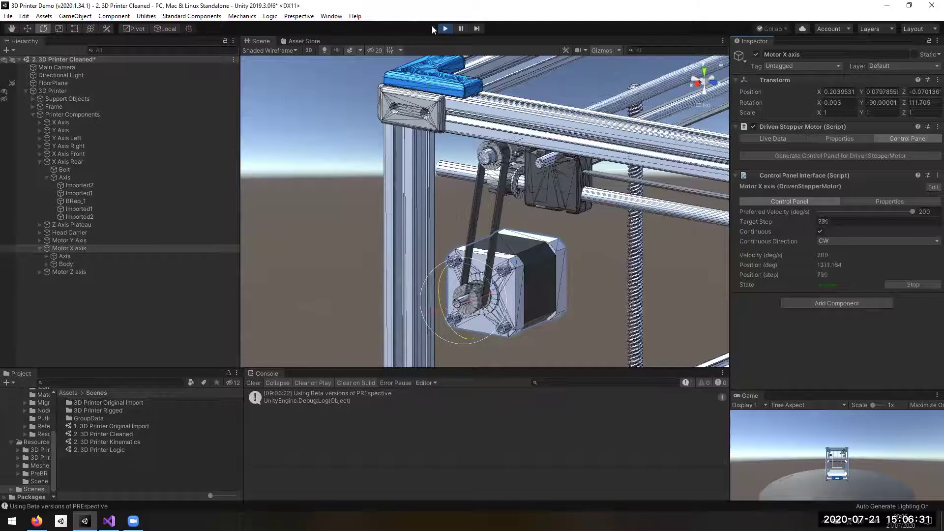
{"action": "key", "text": "ctrl+p"}
Step: Examine the drive layout from the X motor and belt along the frame to the print head
{"action": "scroll", "coordinate": [571, 236], "scroll_direction": "down", "scroll_amount": 3}
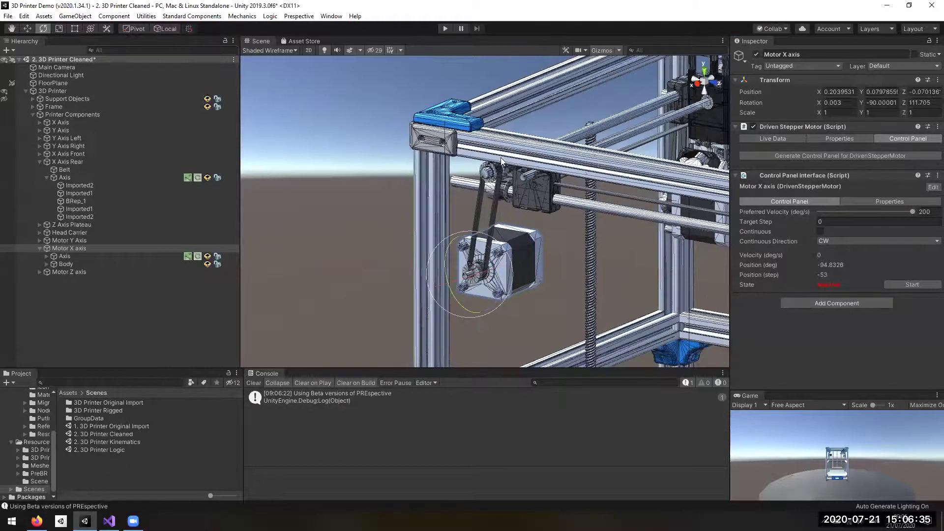
{"action": "scroll", "coordinate": [501, 157], "scroll_direction": "down", "scroll_amount": 2}
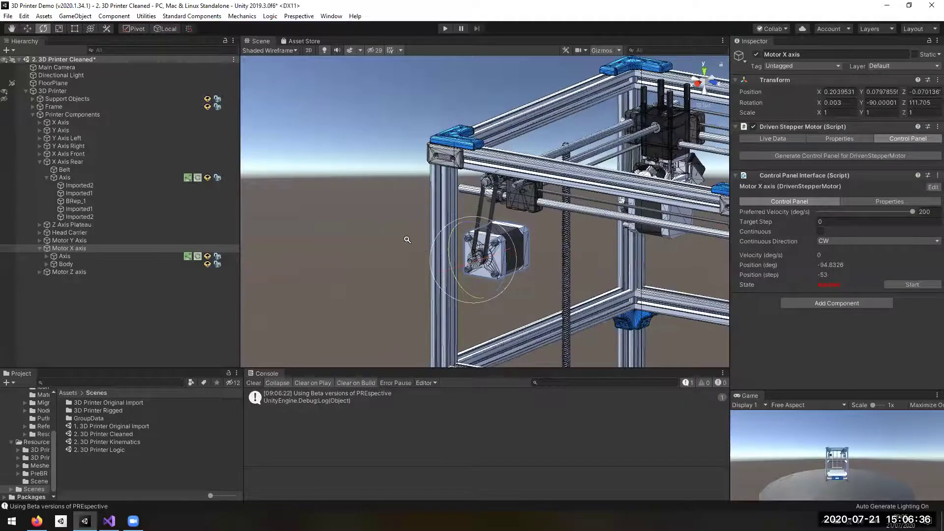
{"action": "middle_click_drag", "start_coordinate": [582, 200], "coordinate": [506, 216]}
{"action": "scroll", "coordinate": [506, 212], "scroll_direction": "up", "scroll_amount": 1}
{"action": "scroll", "coordinate": [395, 275], "scroll_direction": "up", "scroll_amount": 1}
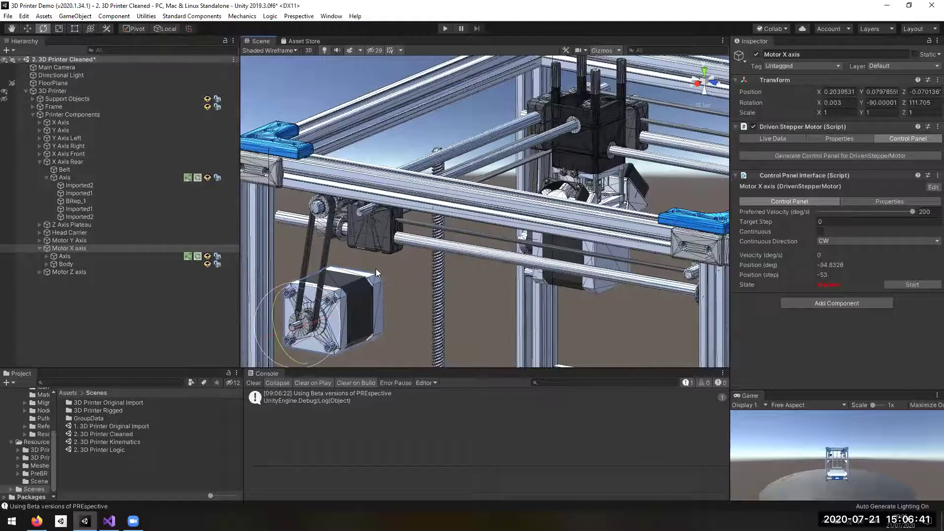
{"action": "scroll", "coordinate": [388, 263], "scroll_direction": "up", "scroll_amount": 1}
{"action": "scroll", "coordinate": [381, 271], "scroll_direction": "up", "scroll_amount": 1}
{"action": "scroll", "coordinate": [412, 310], "scroll_direction": "up", "scroll_amount": 1}
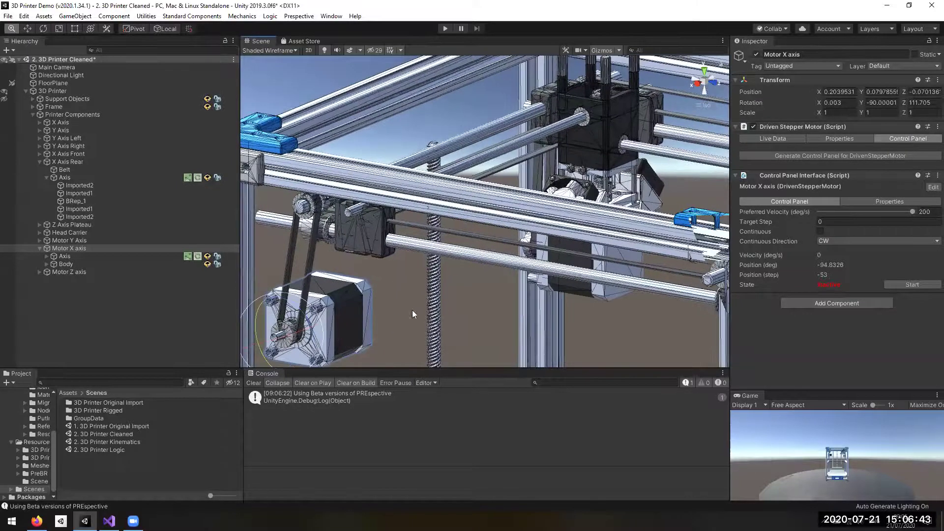
{"action": "scroll", "coordinate": [378, 228], "scroll_direction": "up", "scroll_amount": 1}
{"action": "left_click_drag", "start_coordinate": [365, 195], "coordinate": [904, 311], "text": "alt"}
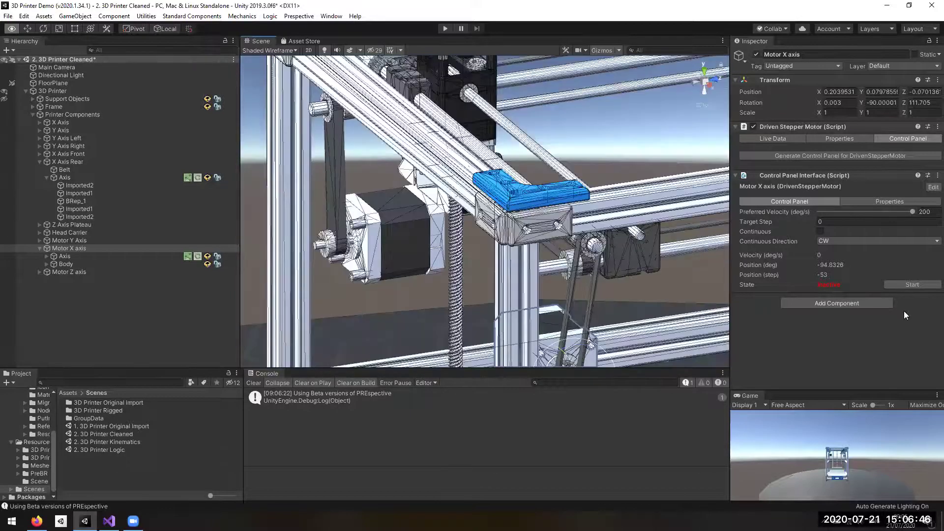
{"action": "left_click", "coordinate": [927, 325]}
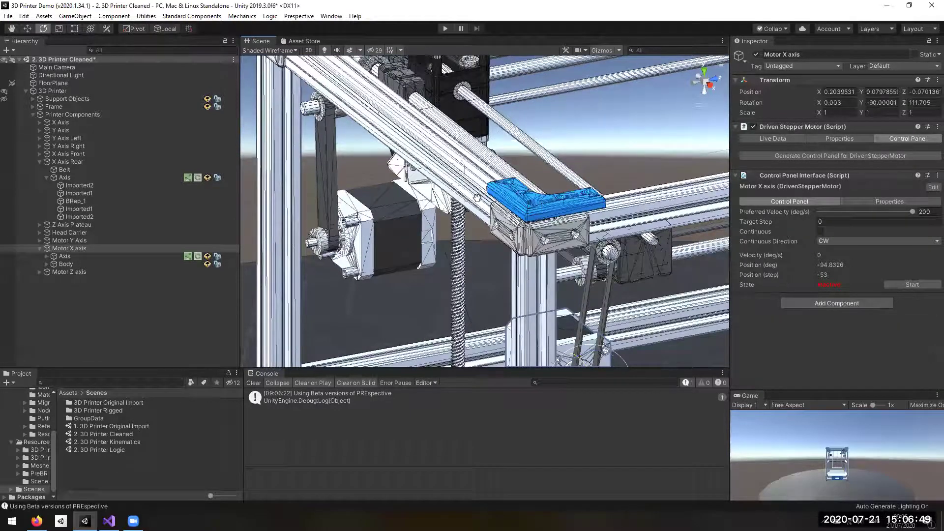
{"action": "middle_click_drag", "start_coordinate": [510, 202], "coordinate": [526, 303]}
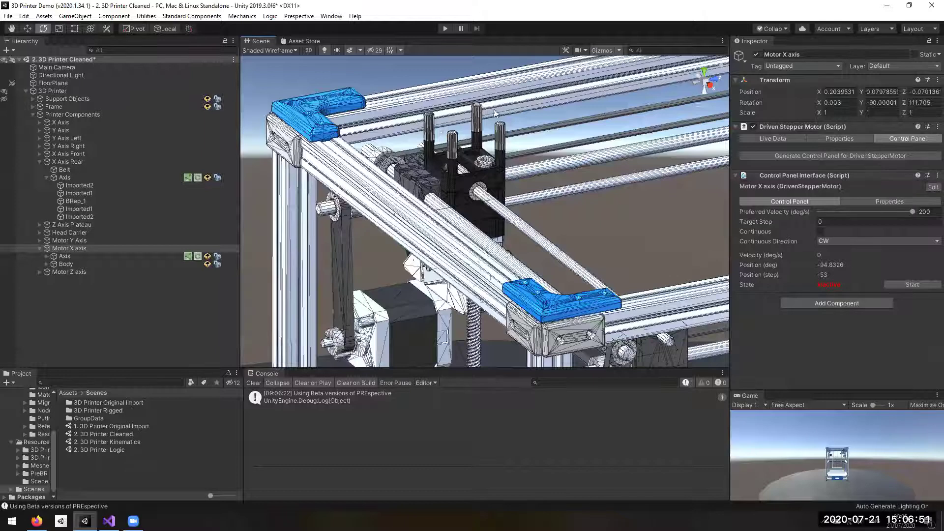
{"action": "left_click_drag", "start_coordinate": [495, 112], "coordinate": [507, 118], "text": "alt"}
{"action": "left_click_drag", "start_coordinate": [597, 168], "coordinate": [455, 156], "text": "alt"}
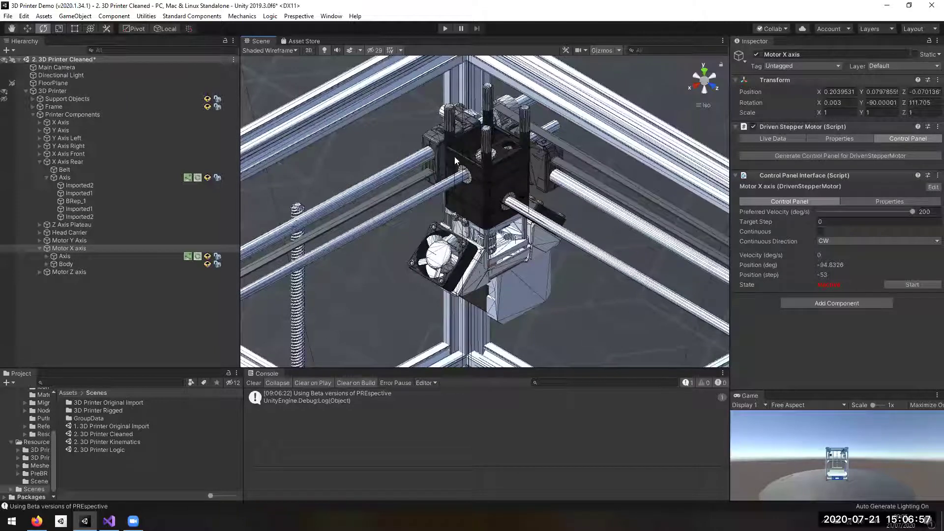
{"action": "left_click_drag", "start_coordinate": [592, 221], "coordinate": [585, 166], "text": "alt"}
Step: Examine the X Axis group's Axis part around the print head from several angles, and clear the selection
{"action": "left_click", "coordinate": [399, 212]}
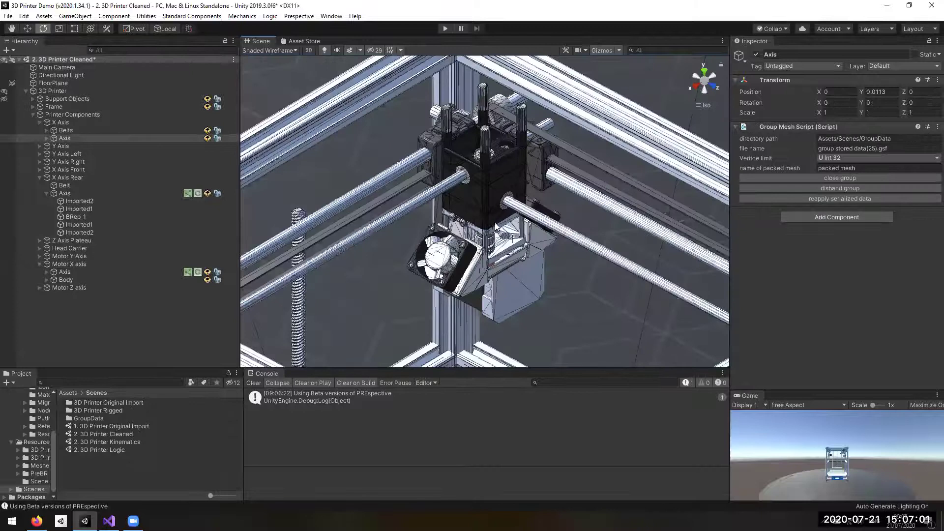
{"action": "scroll", "coordinate": [398, 247], "scroll_direction": "down", "scroll_amount": 6}
{"action": "key", "text": "e"}
{"action": "scroll", "coordinate": [398, 249], "scroll_direction": "down", "scroll_amount": 2}
{"action": "left_click_drag", "start_coordinate": [434, 255], "coordinate": [267, 258], "text": "alt"}
{"action": "left_click_drag", "start_coordinate": [587, 288], "coordinate": [563, 268], "text": "alt"}
{"action": "left_click_drag", "start_coordinate": [505, 258], "coordinate": [521, 257], "text": "alt"}
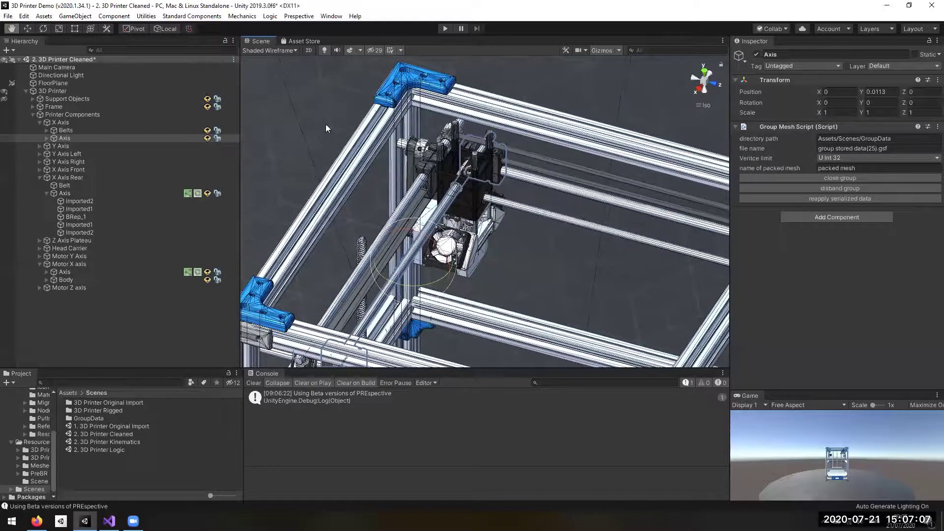
{"action": "middle_click_drag", "start_coordinate": [445, 134], "coordinate": [369, 123]}
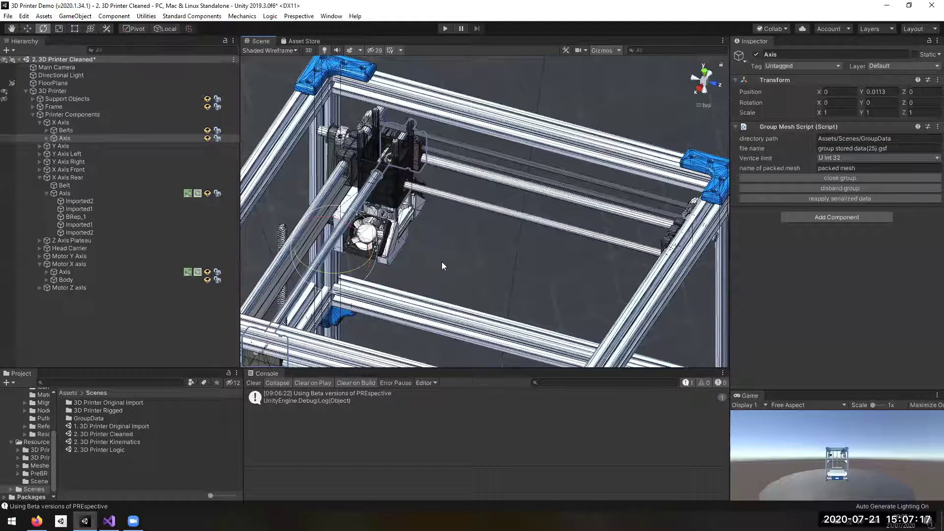
{"action": "scroll", "coordinate": [442, 261], "scroll_direction": "up", "scroll_amount": 3}
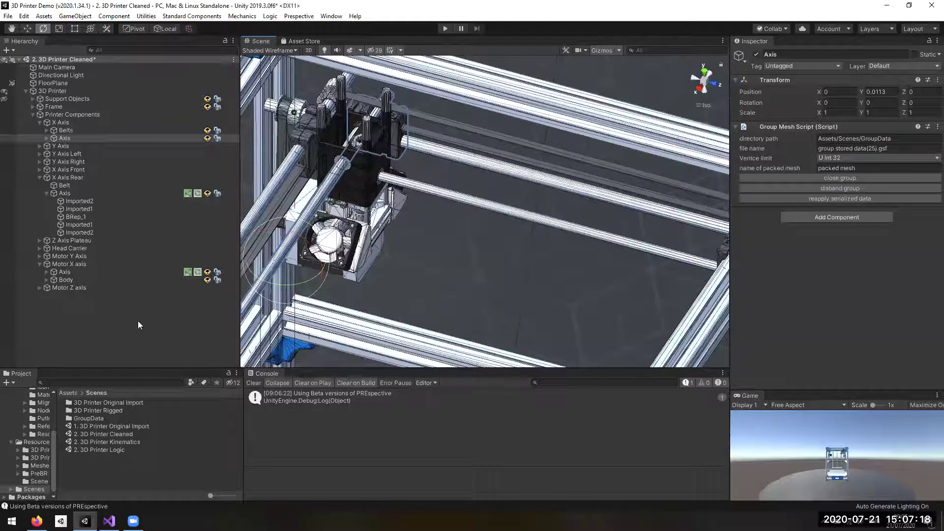
{"action": "left_click", "coordinate": [139, 322]}
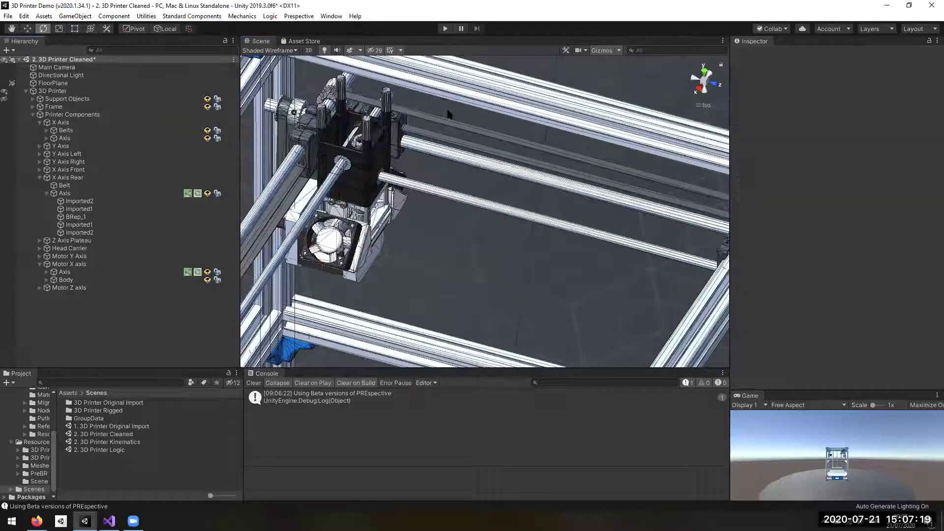
Step: Try moving the whole X Axis group and its Axis part along the frame, undoing each move
{"action": "right_click_drag", "start_coordinate": [434, 177], "coordinate": [417, 175]}
{"action": "left_click", "coordinate": [410, 136]}
{"action": "left_click", "coordinate": [77, 122]}
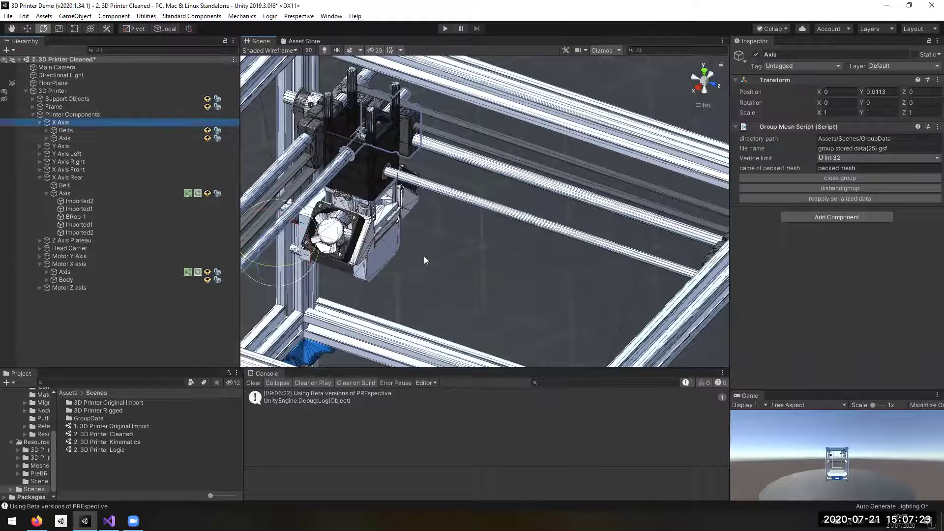
{"action": "key", "text": "w"}
{"action": "scroll", "coordinate": [469, 319], "scroll_direction": "down", "scroll_amount": 5}
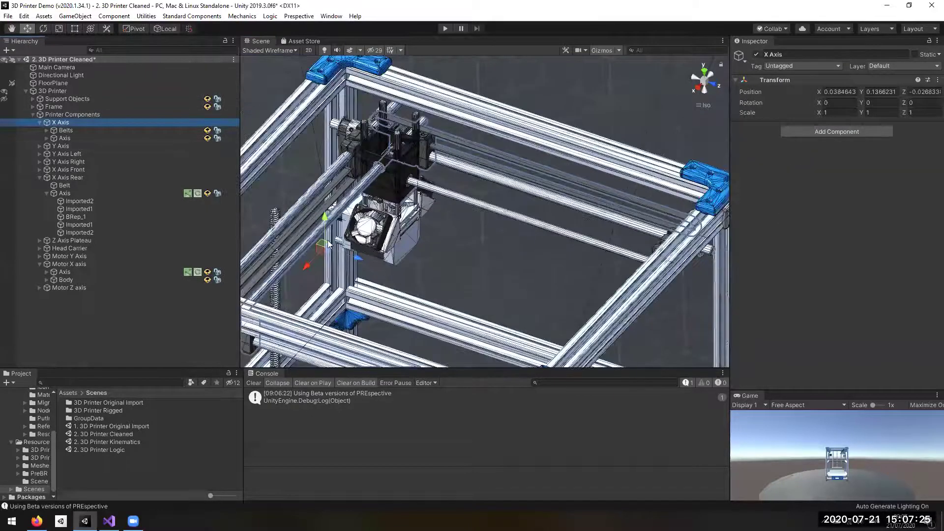
{"action": "left_click_drag", "start_coordinate": [359, 257], "coordinate": [433, 283]}
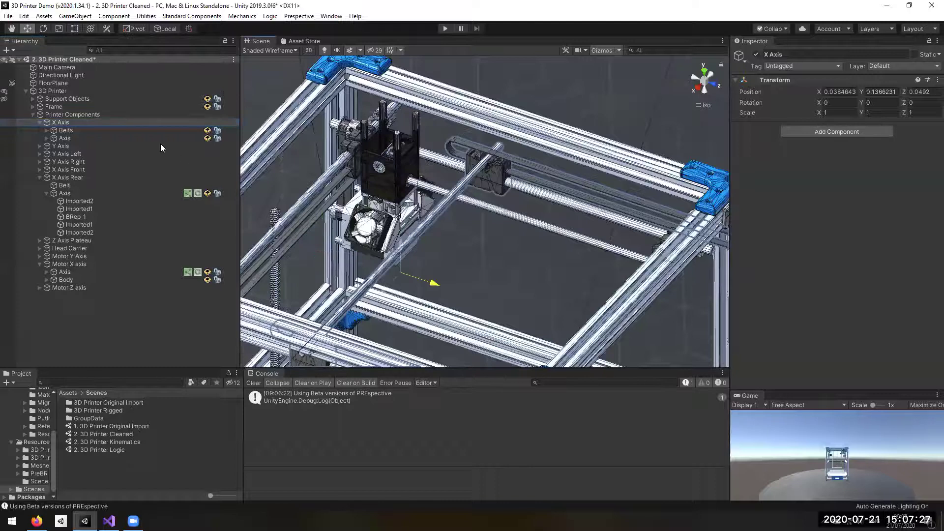
{"action": "key", "text": "ctrl+z"}
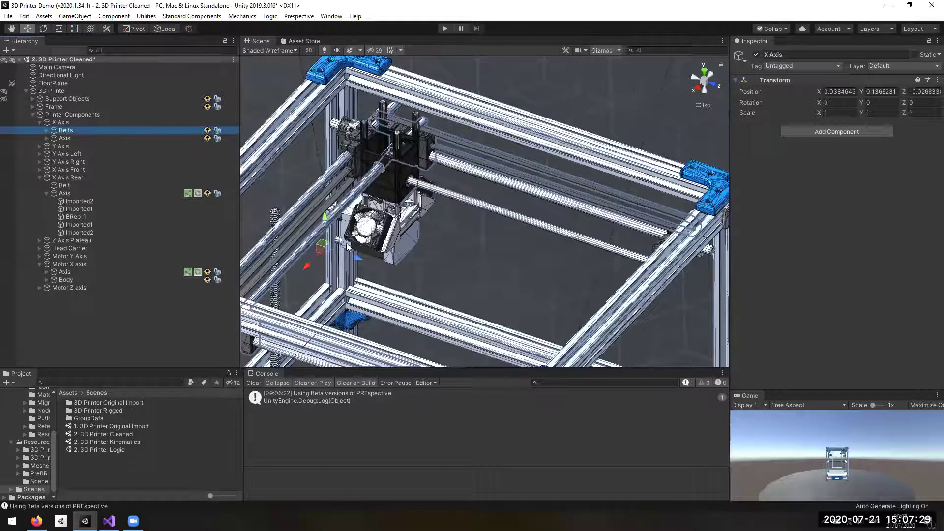
{"action": "left_click", "coordinate": [95, 138]}
{"action": "left_click_drag", "start_coordinate": [358, 246], "coordinate": [405, 262]}
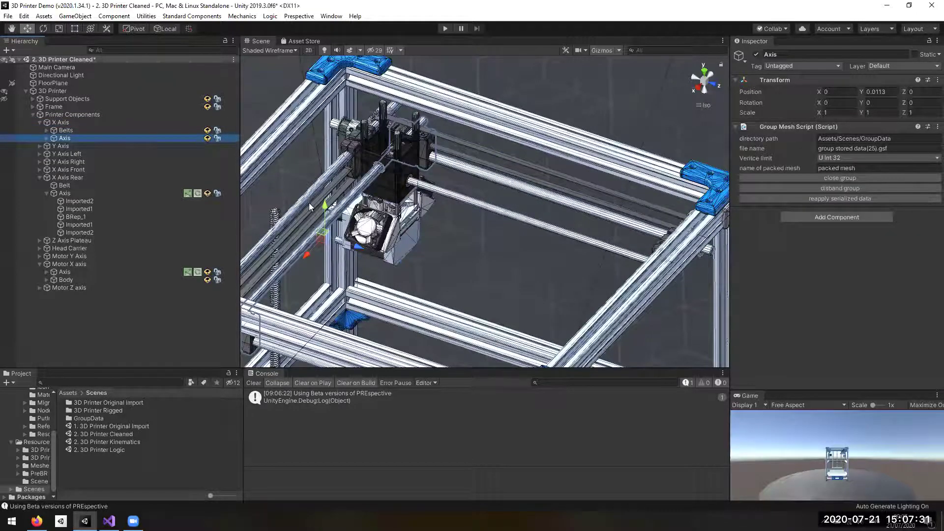
{"action": "key", "text": "ctrl+z"}
Step: Add a Prismatic Joint to the X Axis group's Axis part
{"action": "right_click", "coordinate": [178, 137]}
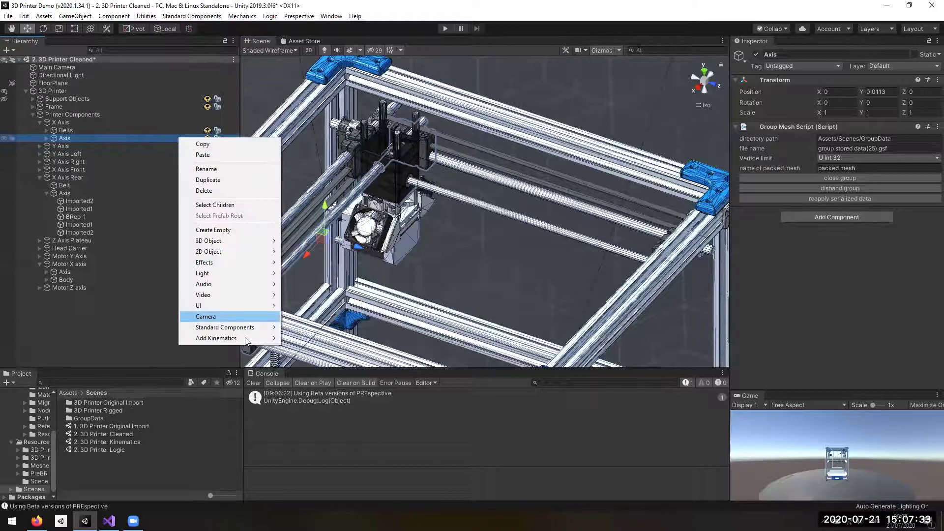
{"action": "mouse_move", "coordinate": [245, 338]}
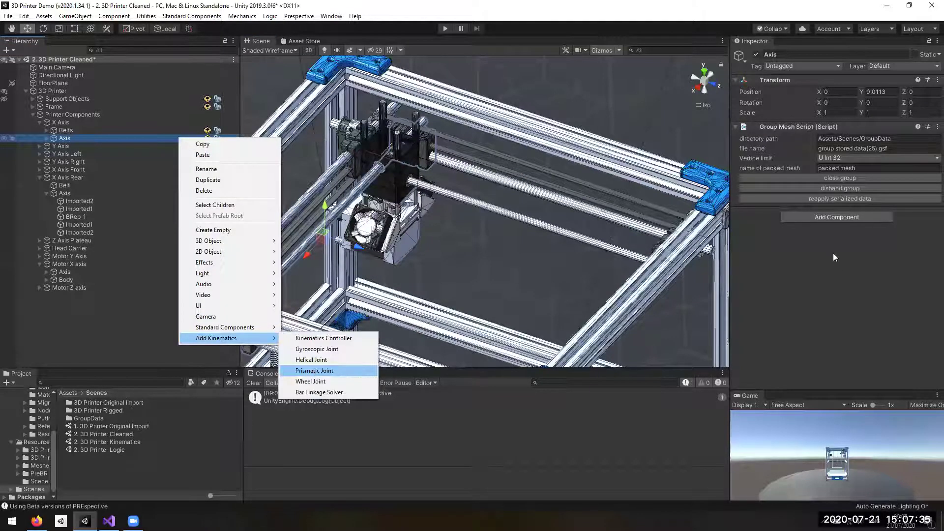
{"action": "right_click_drag", "start_coordinate": [589, 232], "coordinate": [573, 232]}
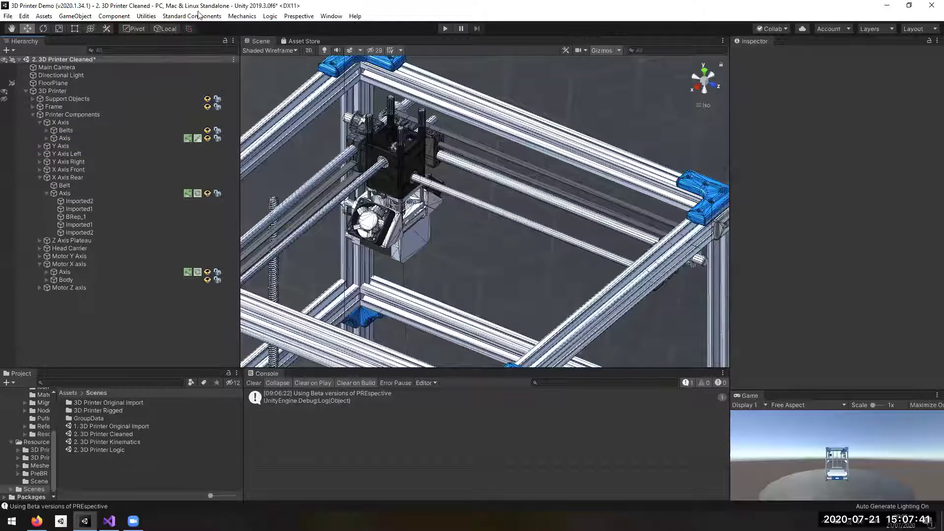
Step: Create a new spline inside the X Axis group and name it Prismatic Spline
{"action": "left_click", "coordinate": [152, 17]}
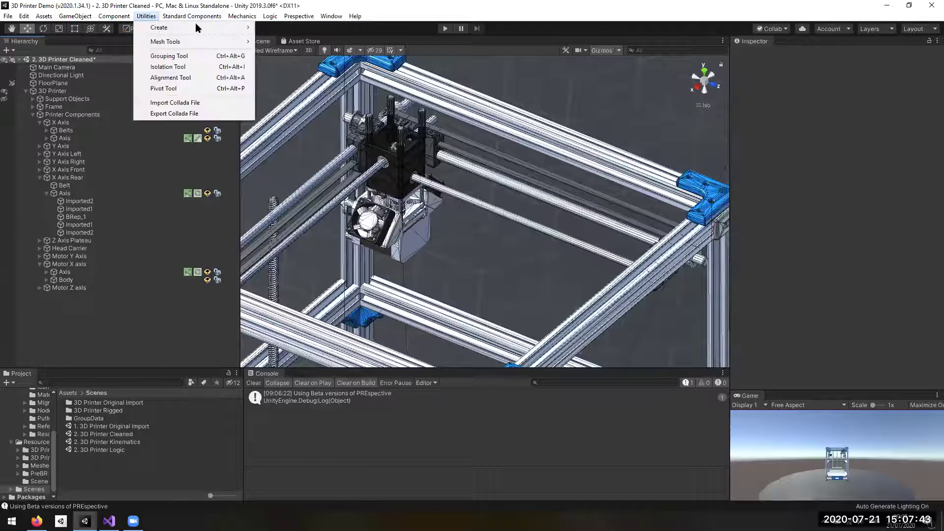
{"action": "left_click", "coordinate": [274, 28]}
{"action": "left_click_drag", "start_coordinate": [53, 296], "coordinate": [78, 131]}
{"action": "left_click", "coordinate": [810, 52]}
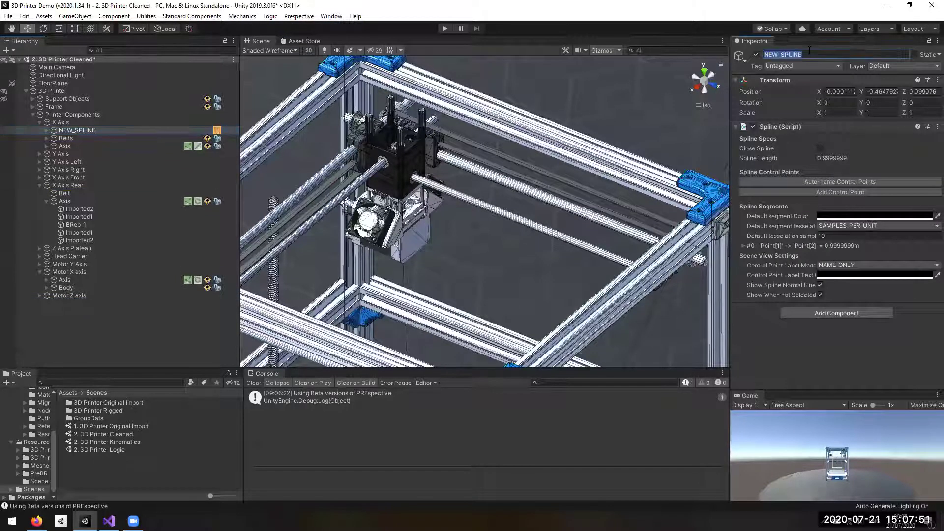
{"action": "type", "text": "Prismatic Spline"}
{"action": "key", "text": "Return"}
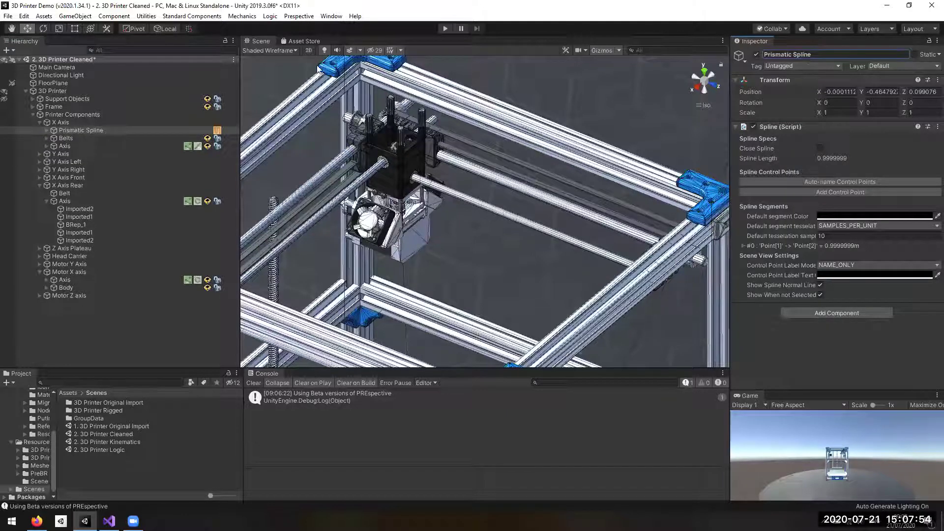
Step: Raise the Prismatic Spline to the print head's height, at Y 0.076
{"action": "left_click", "coordinate": [88, 147]}
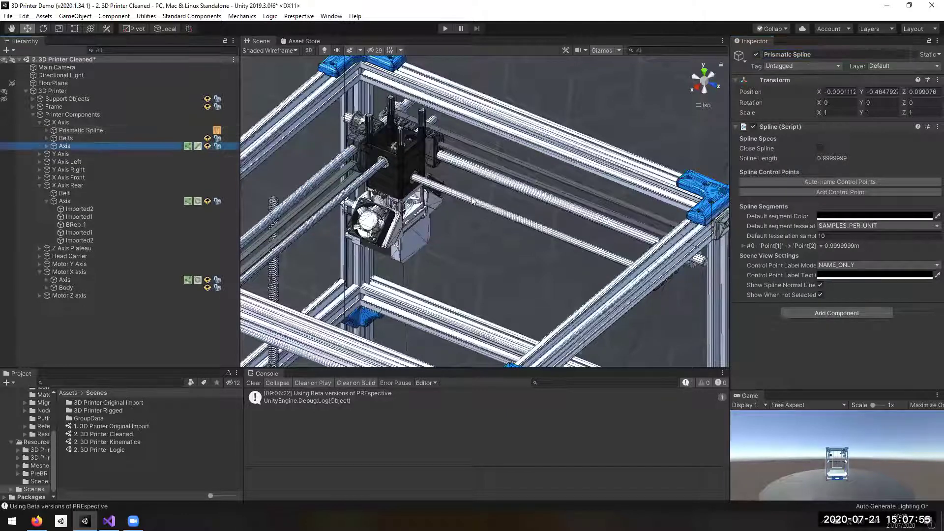
{"action": "left_click", "coordinate": [129, 131]}
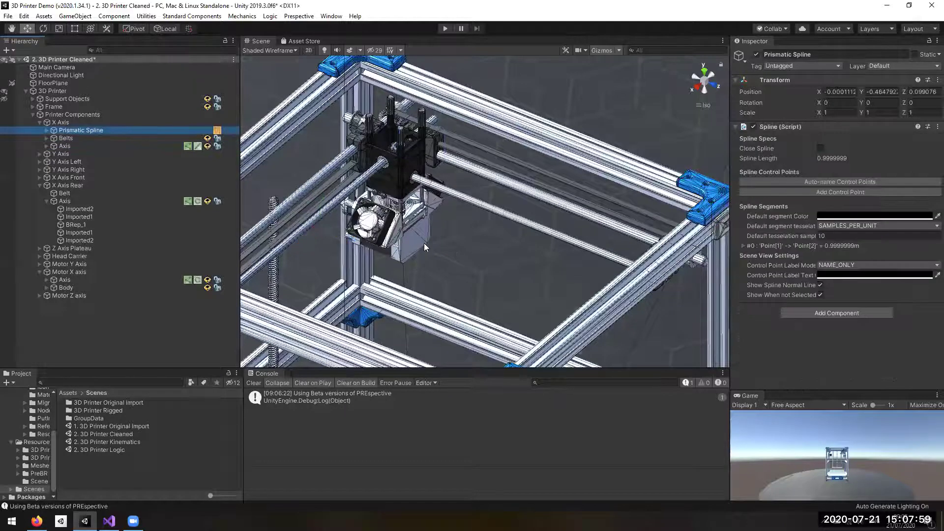
{"action": "scroll", "coordinate": [423, 236], "scroll_direction": "down", "scroll_amount": 10}
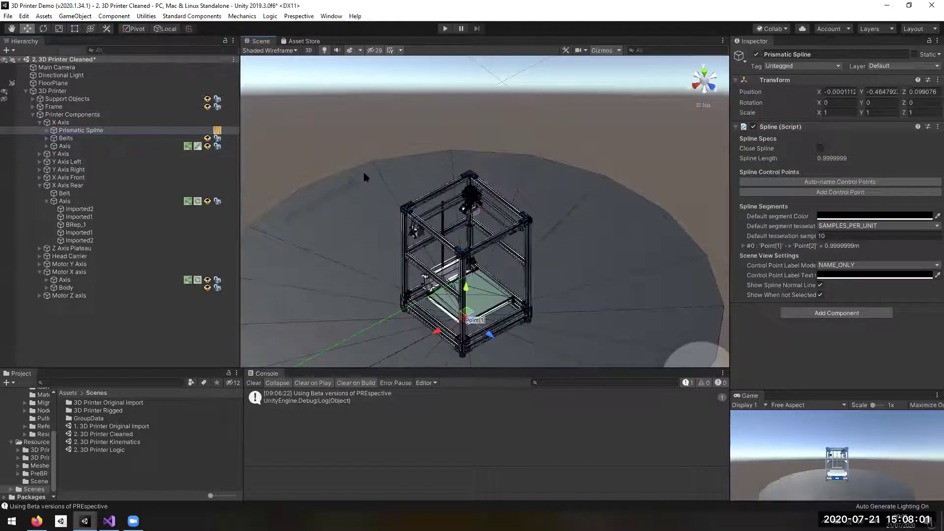
{"action": "scroll", "coordinate": [365, 169], "scroll_direction": "down", "scroll_amount": 4}
{"action": "scroll", "coordinate": [383, 141], "scroll_direction": "up", "scroll_amount": 2}
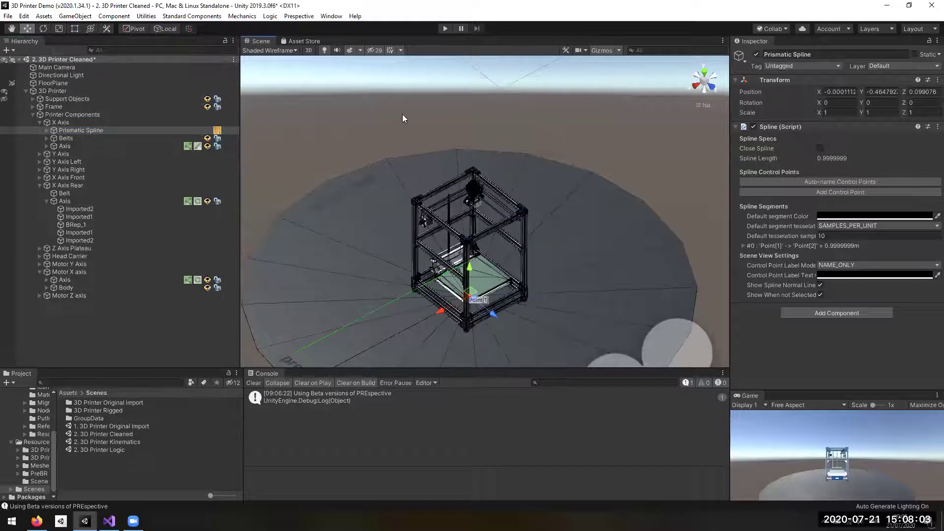
{"action": "key", "text": "f"}
{"action": "scroll", "coordinate": [481, 203], "scroll_direction": "up", "scroll_amount": 5}
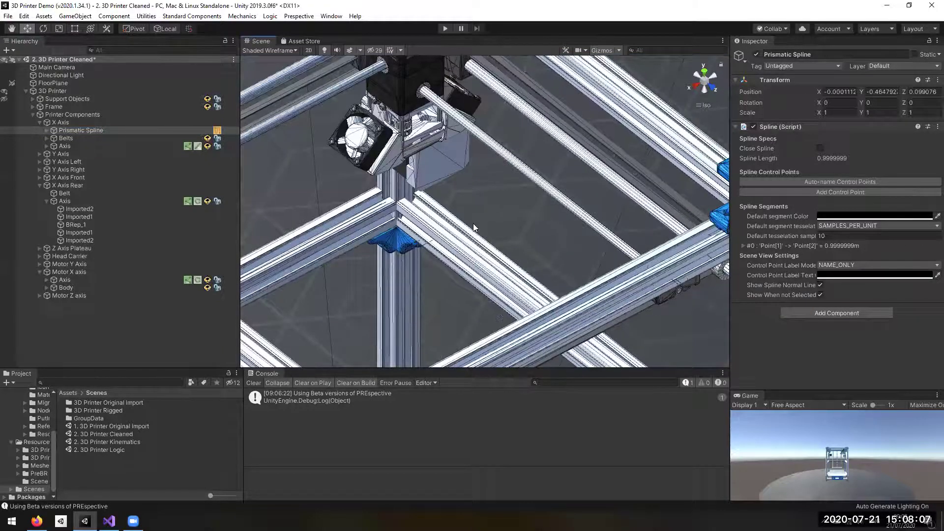
{"action": "scroll", "coordinate": [487, 152], "scroll_direction": "down", "scroll_amount": 4}
{"action": "scroll", "coordinate": [481, 186], "scroll_direction": "up", "scroll_amount": 2}
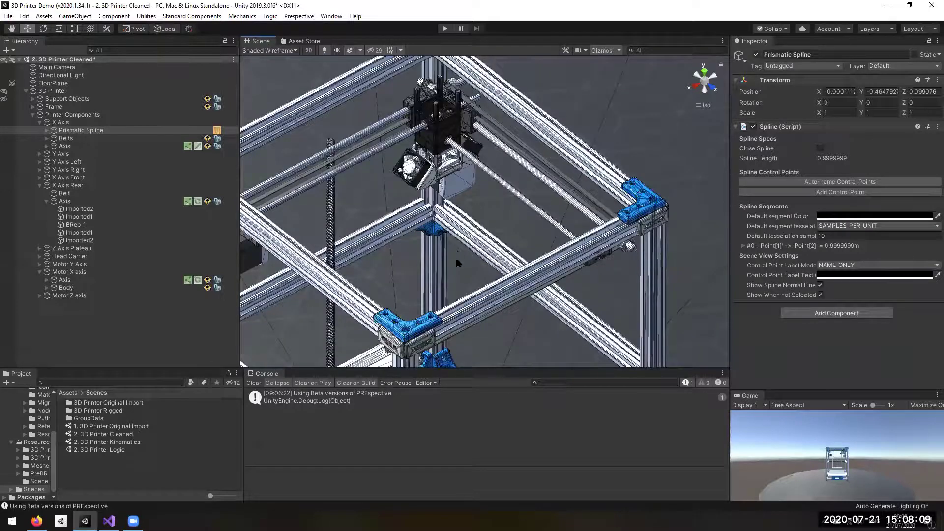
{"action": "scroll", "coordinate": [492, 226], "scroll_direction": "down", "scroll_amount": 5}
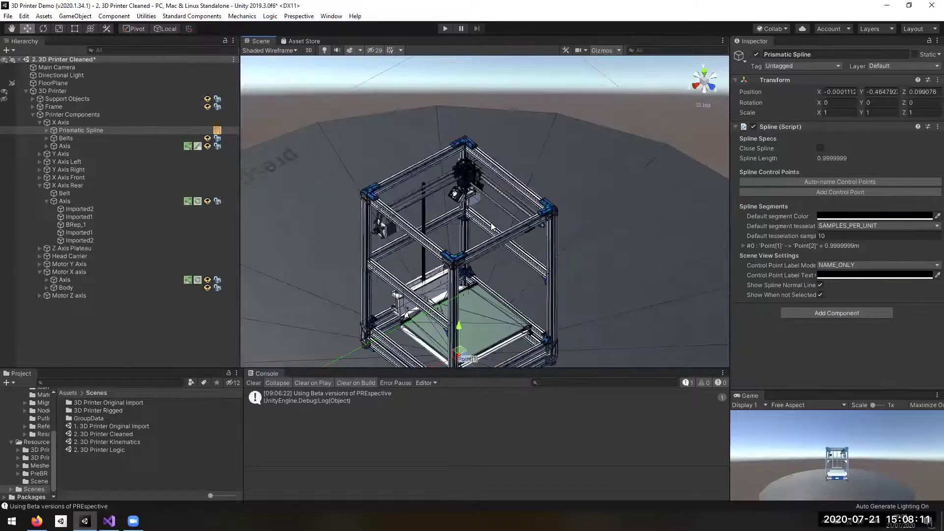
{"action": "scroll", "coordinate": [487, 221], "scroll_direction": "up", "scroll_amount": 6}
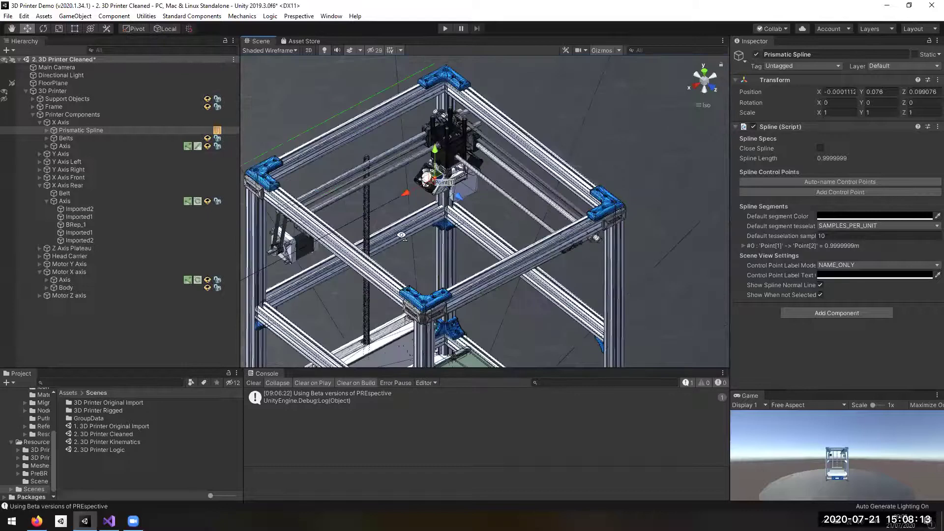
Step: Move the Prismatic Spline horizontally to the frame side near the print head, at about X -0.2124 and Z 0.0307
{"action": "scroll", "coordinate": [424, 148], "scroll_direction": "up", "scroll_amount": 3}
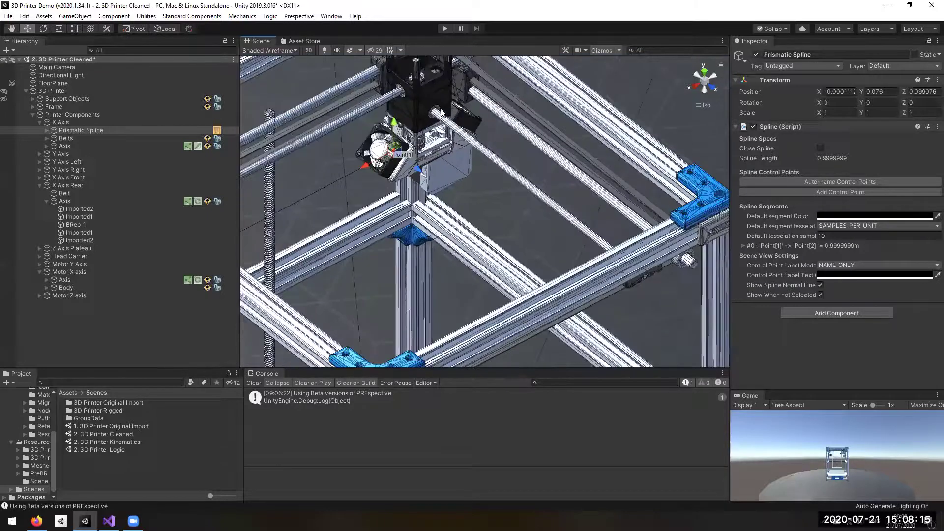
{"action": "scroll", "coordinate": [544, 159], "scroll_direction": "up", "scroll_amount": 2}
{"action": "left_click_drag", "start_coordinate": [613, 158], "coordinate": [380, 279], "text": "alt"}
{"action": "scroll", "coordinate": [394, 268], "scroll_direction": "down", "scroll_amount": 6}
{"action": "left_click_drag", "start_coordinate": [438, 94], "coordinate": [637, 175]}
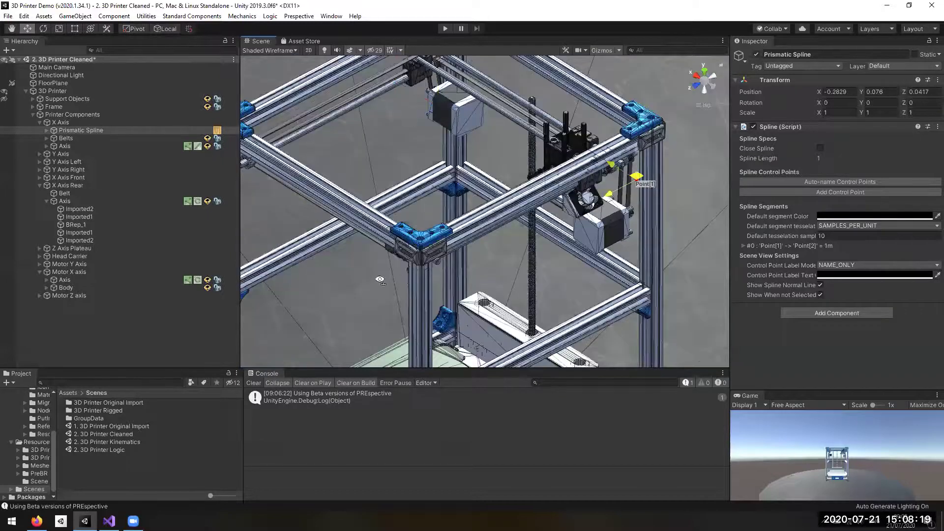
{"action": "scroll", "coordinate": [379, 279], "scroll_direction": "up", "scroll_amount": 6}
{"action": "left_click_drag", "start_coordinate": [469, 227], "coordinate": [507, 199], "text": "alt"}
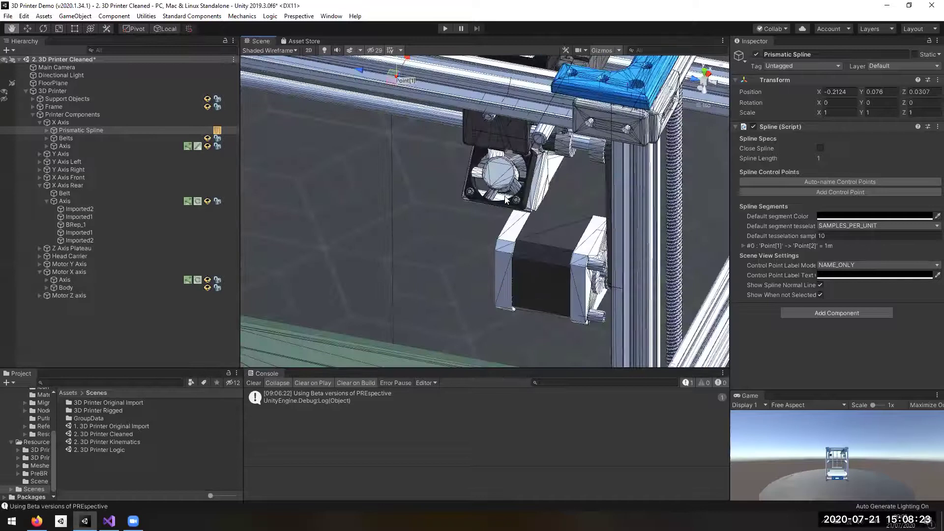
Step: Set the Prismatic Spline's Y rotation to -90
{"action": "key", "text": "f"}
{"action": "key", "text": "e"}
{"action": "left_click", "coordinate": [883, 102]}
{"action": "type", "text": "-90"}
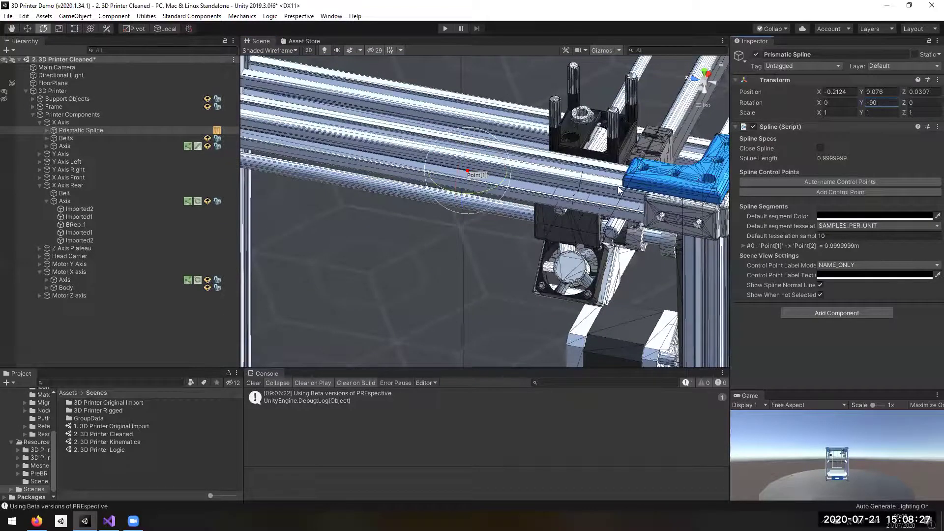
{"action": "scroll", "coordinate": [619, 192], "scroll_direction": "down", "scroll_amount": 4}
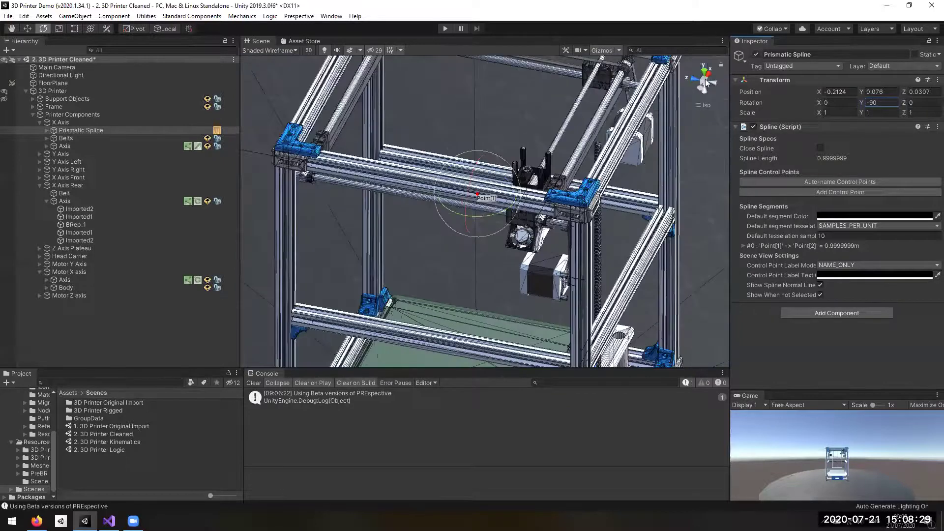
Step: Align the spline's start point with the pulley shaft beside the print head, at about X -0.1419, Y 0.0052, Z -0.0437
{"action": "left_click_drag", "start_coordinate": [457, 184], "coordinate": [707, 84], "text": "alt"}
{"action": "left_click", "coordinate": [701, 87]}
{"action": "left_click_drag", "start_coordinate": [487, 285], "coordinate": [548, 229]}
{"action": "scroll", "coordinate": [548, 229], "scroll_direction": "up", "scroll_amount": 10}
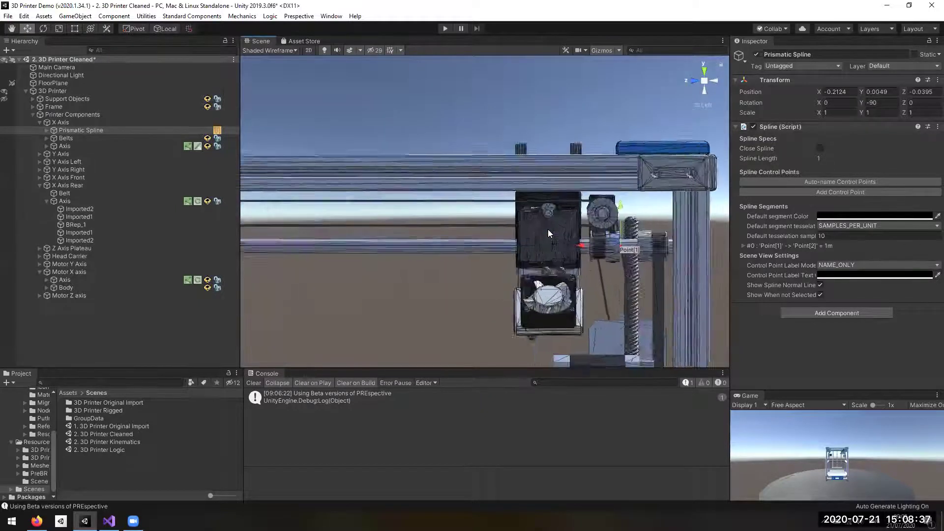
{"action": "middle_click_drag", "start_coordinate": [579, 245], "coordinate": [476, 228]}
{"action": "left_click_drag", "start_coordinate": [601, 252], "coordinate": [388, 244]}
{"action": "left_click_drag", "start_coordinate": [321, 250], "coordinate": [522, 248]}
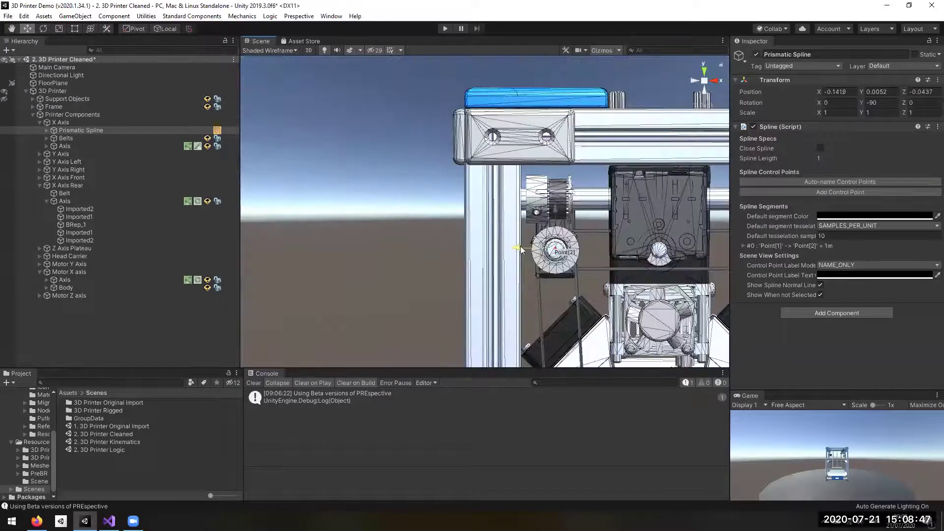
Step: Fine-tune the spline's start point onto the pulley shaft's centre, at X -0.1419 and Y 0.0046
{"action": "scroll", "coordinate": [571, 225], "scroll_direction": "up", "scroll_amount": 4}
{"action": "scroll", "coordinate": [575, 225], "scroll_direction": "up", "scroll_amount": 3}
{"action": "left_click_drag", "start_coordinate": [588, 227], "coordinate": [588, 229]}
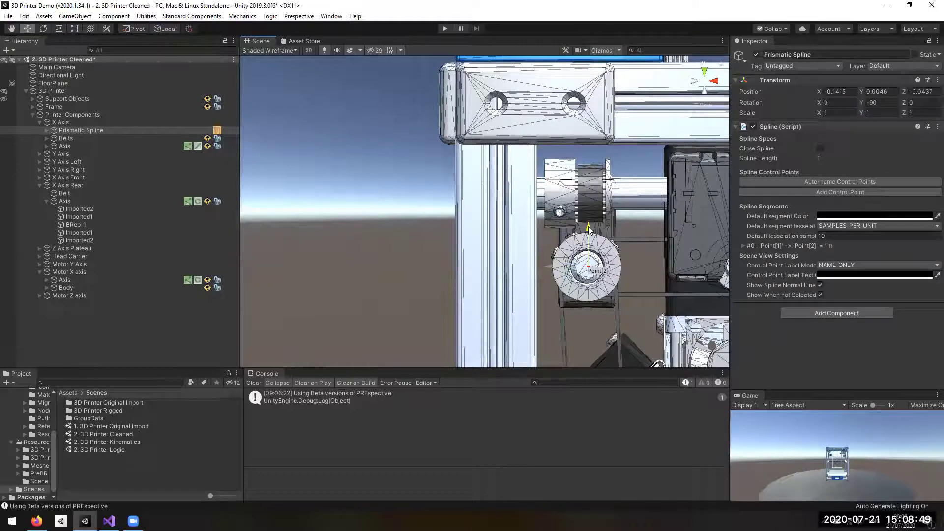
{"action": "left_click_drag", "start_coordinate": [551, 264], "coordinate": [549, 265]}
{"action": "left_click_drag", "start_coordinate": [260, 212], "coordinate": [306, 210], "text": "alt"}
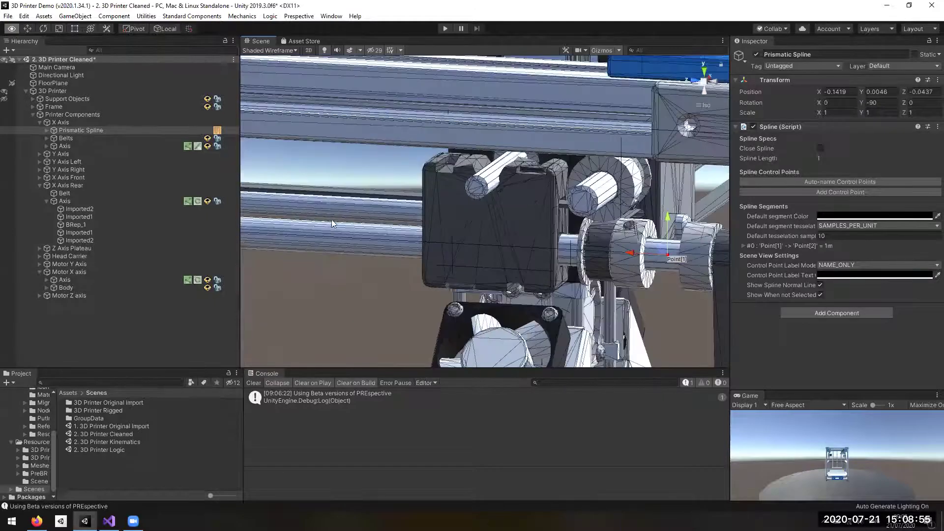
{"action": "left_click_drag", "start_coordinate": [378, 236], "coordinate": [343, 224], "text": "alt"}
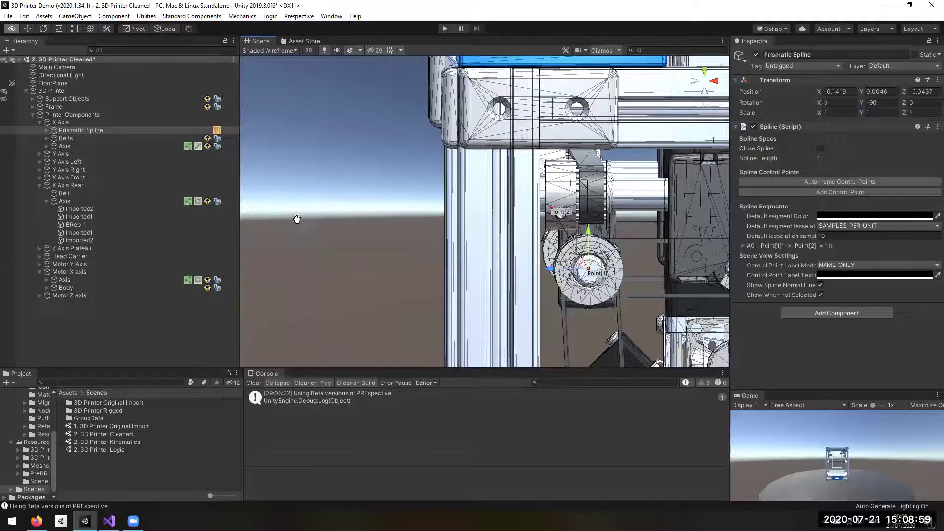
Step: Move the Prismatic Spline's control point Point[2] back along the spline to the opposite corner of the printer frame
{"action": "key", "text": "f"}
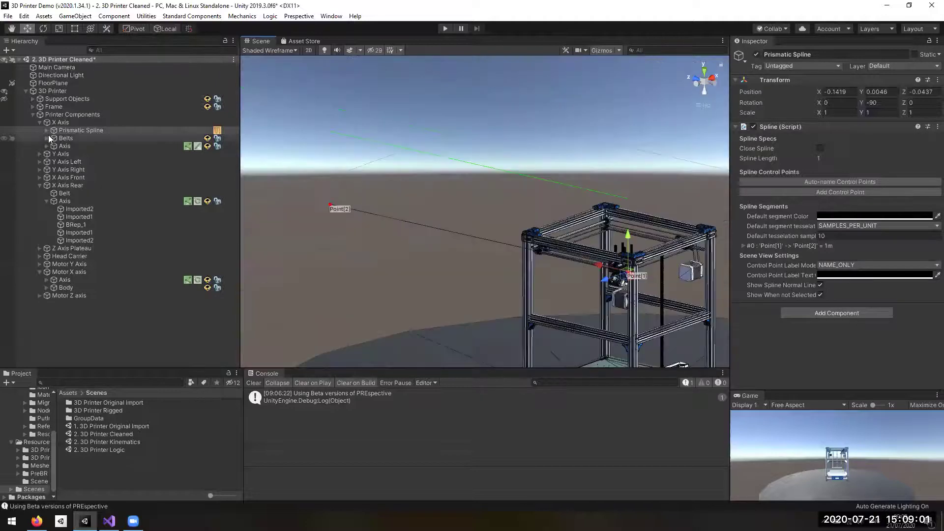
{"action": "left_click", "coordinate": [46, 131]}
{"action": "left_click", "coordinate": [330, 205]}
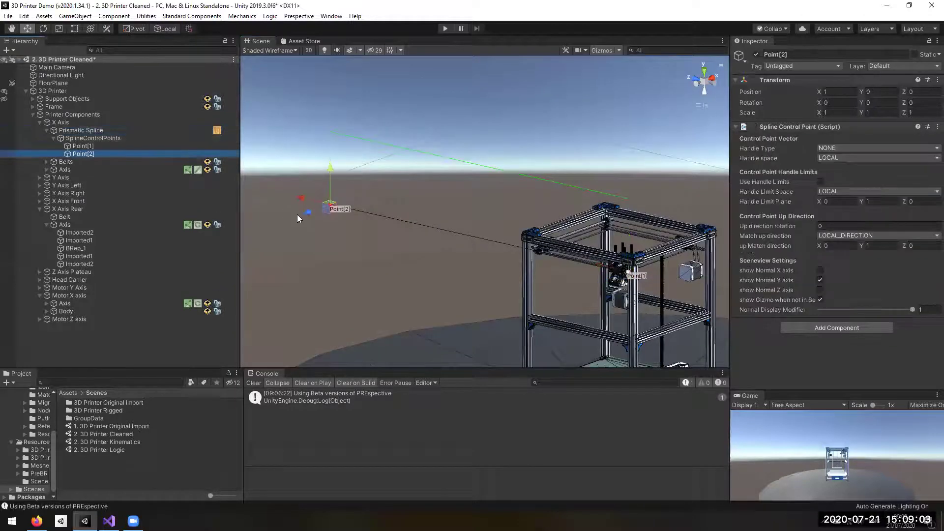
{"action": "left_click_drag", "start_coordinate": [301, 198], "coordinate": [632, 328]}
{"action": "left_click", "coordinate": [546, 274]}
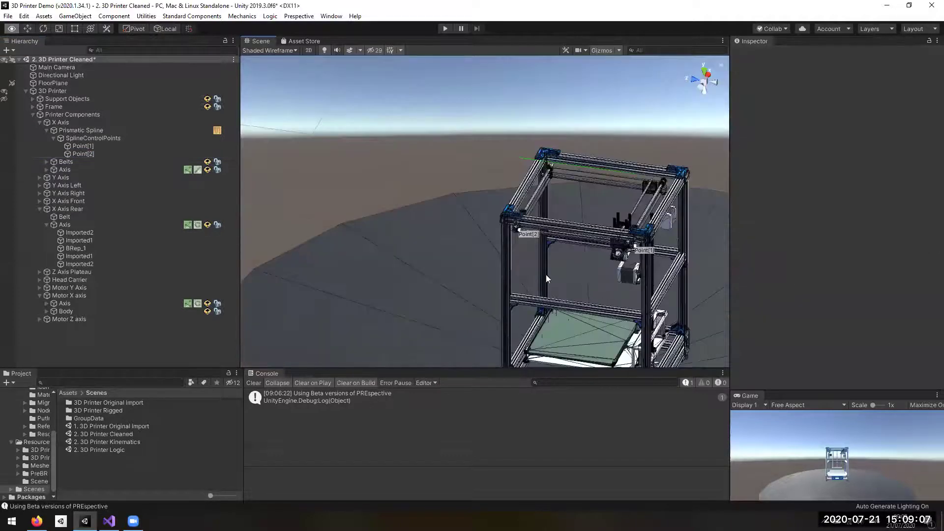
{"action": "middle_click_drag", "start_coordinate": [578, 269], "coordinate": [552, 257]}
{"action": "scroll", "coordinate": [459, 225], "scroll_direction": "up", "scroll_amount": 10}
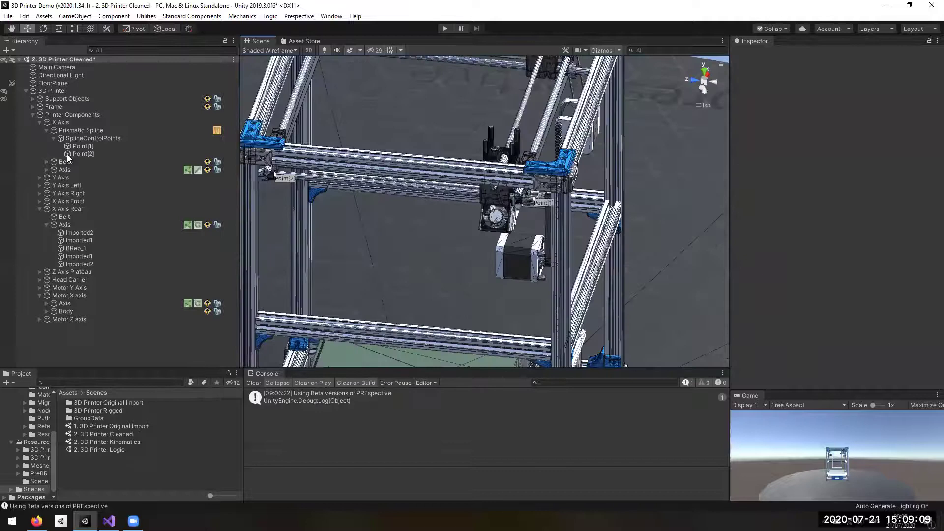
Step: Assign Prismatic Spline as the limit spline of the Axis part's Prismatic Joint and enable Enforce Outside Playmode
{"action": "left_click", "coordinate": [46, 130]}
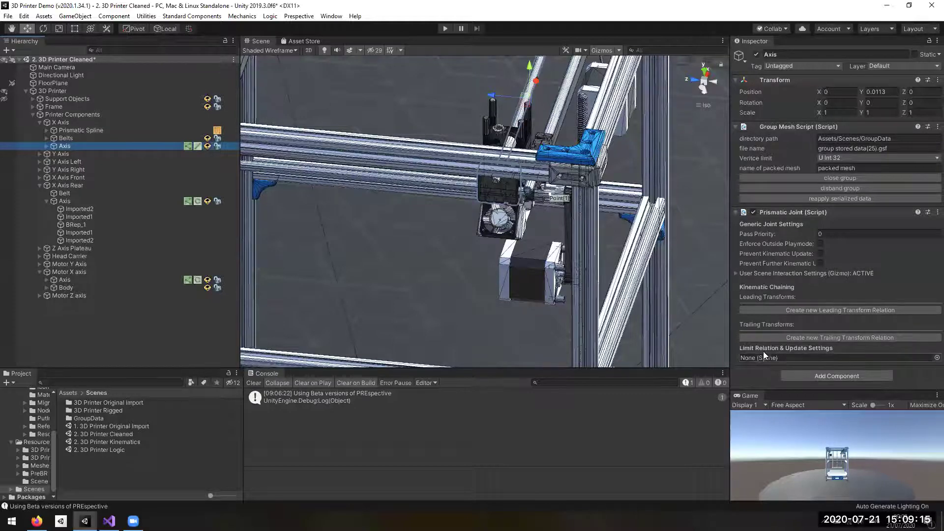
{"action": "left_click_drag", "start_coordinate": [81, 145], "coordinate": [769, 359]}
{"action": "left_click", "coordinate": [820, 244]}
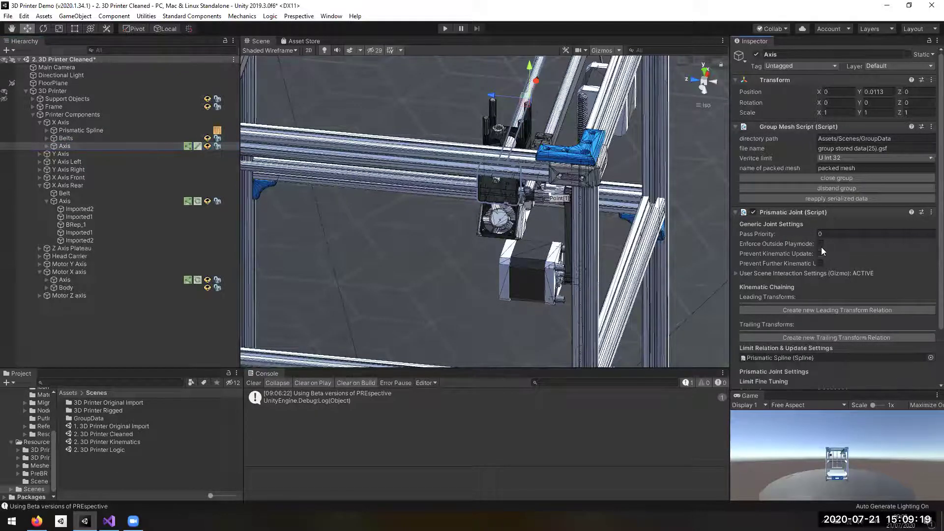
Step: Try sliding the X Axis's Axis part along its spline to test the prismatic joint, and undo the moves
{"action": "middle_click_drag", "start_coordinate": [419, 256], "coordinate": [144, 109]}
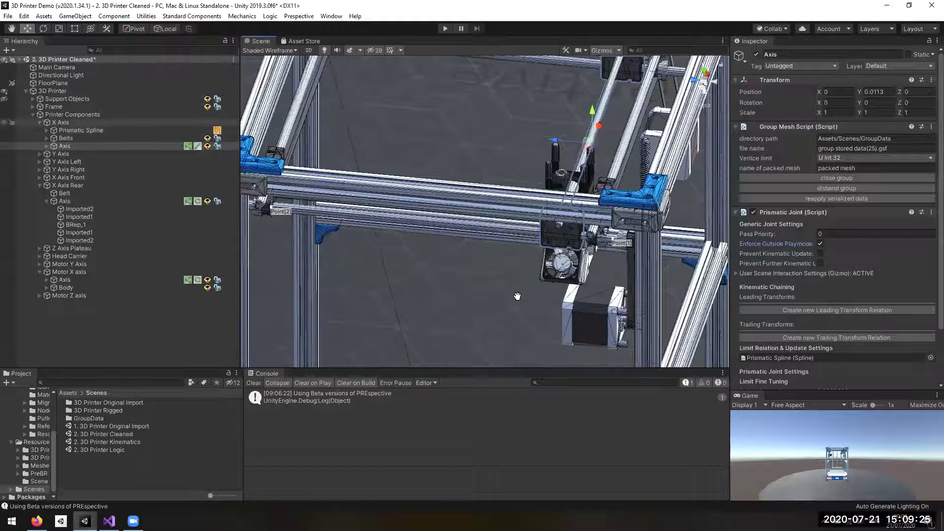
{"action": "scroll", "coordinate": [601, 135], "scroll_direction": "up", "scroll_amount": 1}
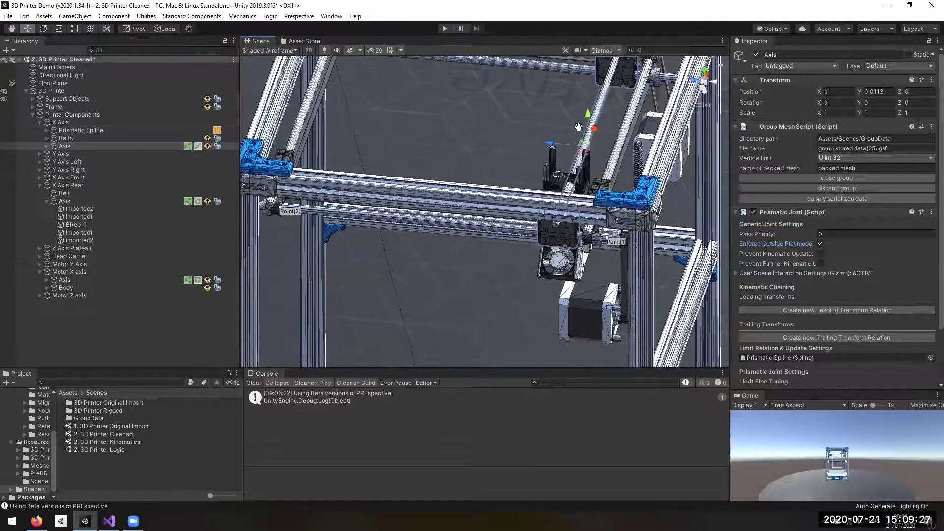
{"action": "scroll", "coordinate": [523, 120], "scroll_direction": "up", "scroll_amount": 2}
{"action": "left_click_drag", "start_coordinate": [577, 127], "coordinate": [490, 141]}
{"action": "left_click_drag", "start_coordinate": [535, 106], "coordinate": [658, 174]}
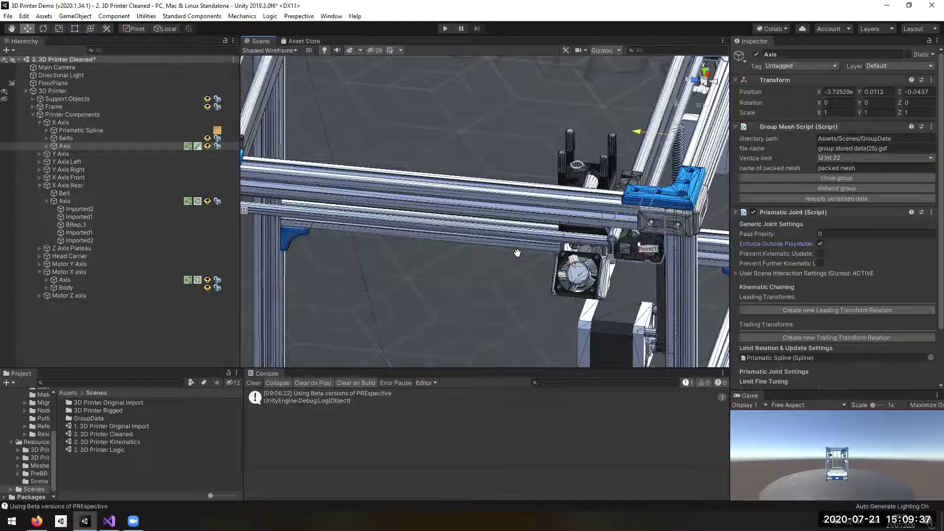
{"action": "key", "text": "ctrl+z"}
{"action": "key", "text": "ctrl+z"}
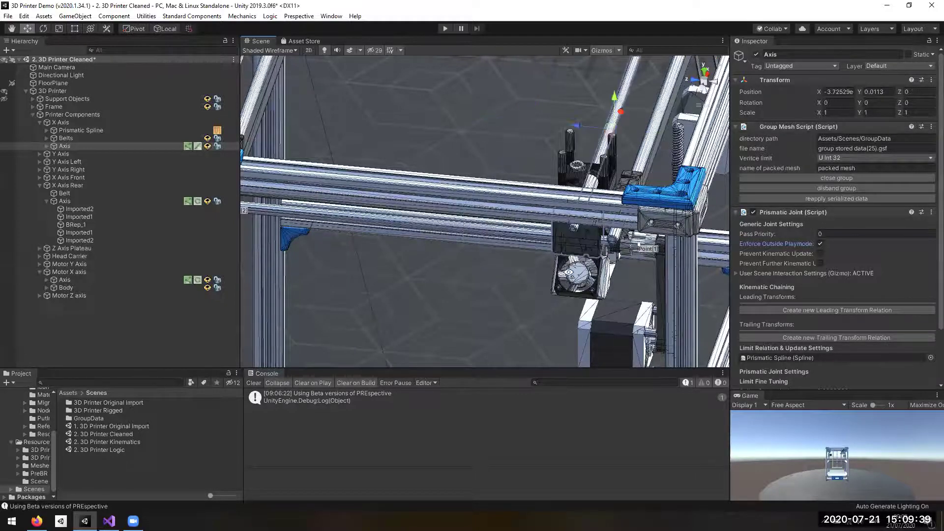
Step: Examine the Axis part, the print head and the adjoining pulley shaft on the printer frame from several angles
{"action": "left_click_drag", "start_coordinate": [713, 290], "coordinate": [565, 274], "text": "alt"}
{"action": "left_click_drag", "start_coordinate": [500, 261], "coordinate": [459, 190], "text": "alt"}
{"action": "middle_click_drag", "start_coordinate": [452, 131], "coordinate": [431, 94]}
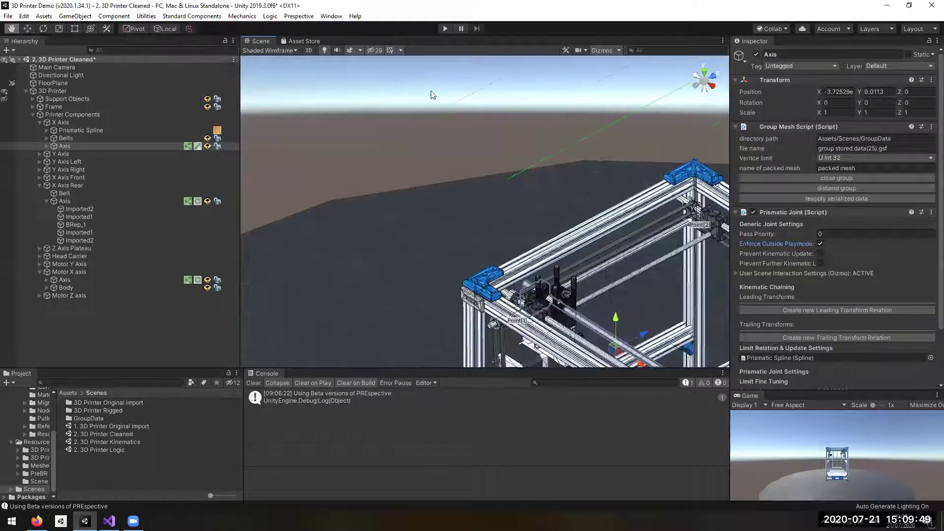
{"action": "key", "text": "f"}
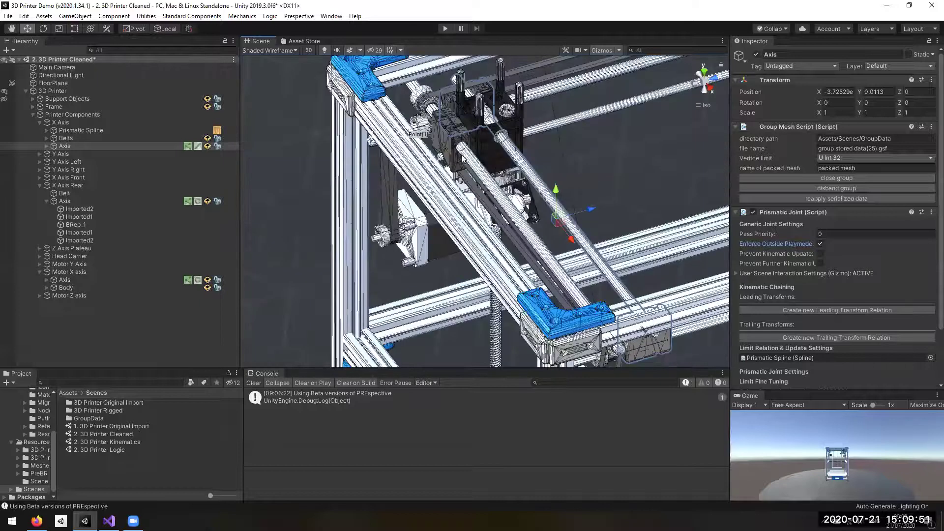
{"action": "scroll", "coordinate": [507, 187], "scroll_direction": "up", "scroll_amount": 1}
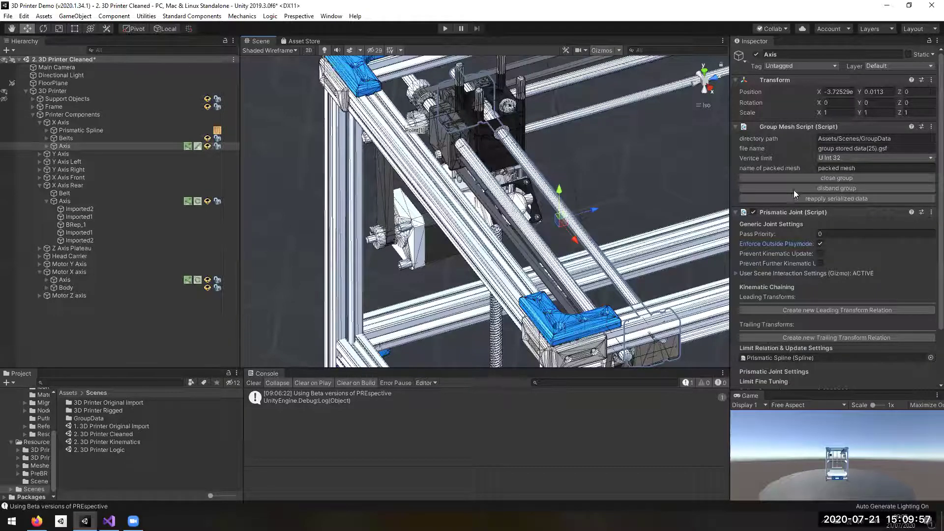
{"action": "middle_click_drag", "start_coordinate": [635, 172], "coordinate": [584, 272]}
{"action": "right_click_drag", "start_coordinate": [500, 246], "coordinate": [472, 288]}
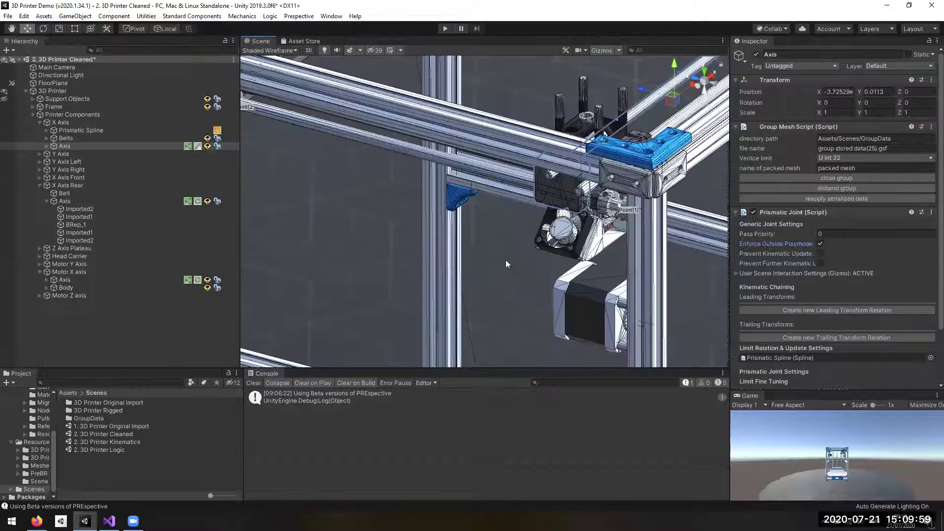
{"action": "scroll", "coordinate": [605, 182], "scroll_direction": "up", "scroll_amount": 5}
{"action": "middle_click_drag", "start_coordinate": [620, 170], "coordinate": [578, 208]}
{"action": "right_click_drag", "start_coordinate": [556, 276], "coordinate": [576, 245]}
{"action": "right_click_drag", "start_coordinate": [606, 165], "coordinate": [619, 169]}
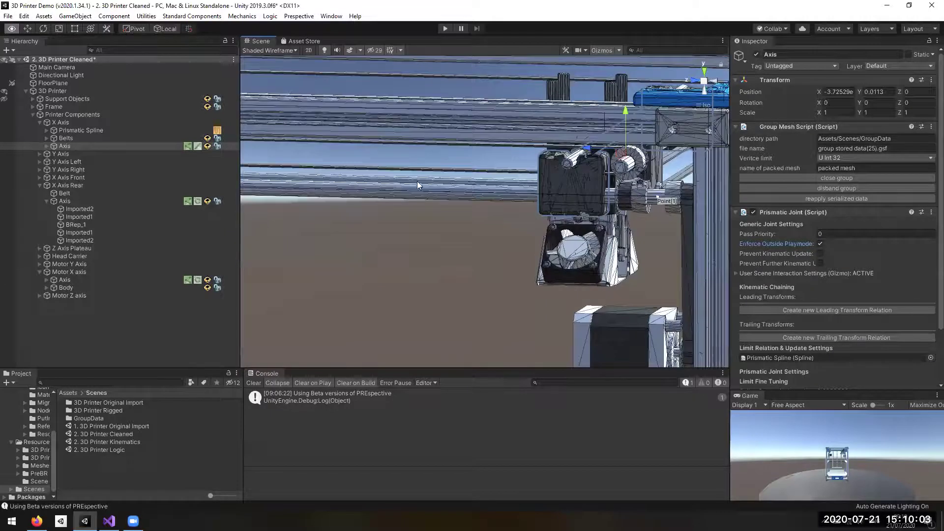
Step: Add a leading transform relation to the X Axis Rear wheel joint and assign the X Axis's Axis prismatic joint to it
{"action": "left_click", "coordinate": [169, 203]}
{"action": "scroll", "coordinate": [839, 244], "scroll_direction": "down", "scroll_amount": 3}
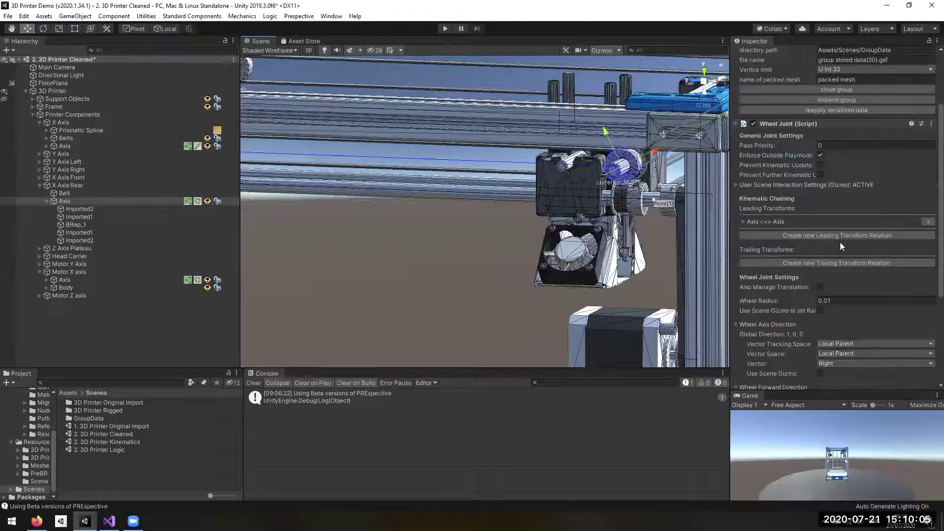
{"action": "left_click", "coordinate": [765, 236]}
{"action": "left_click", "coordinate": [758, 235]}
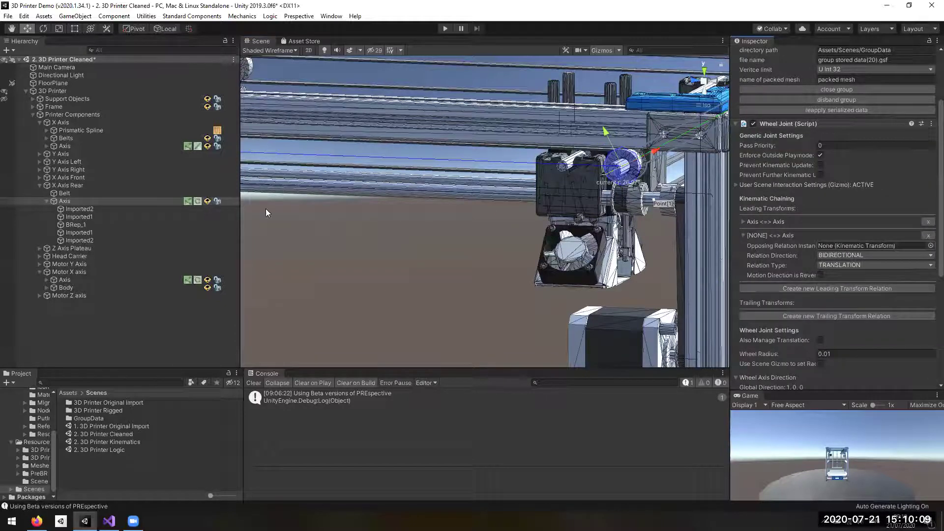
{"action": "left_click_drag", "start_coordinate": [128, 147], "coordinate": [856, 249]}
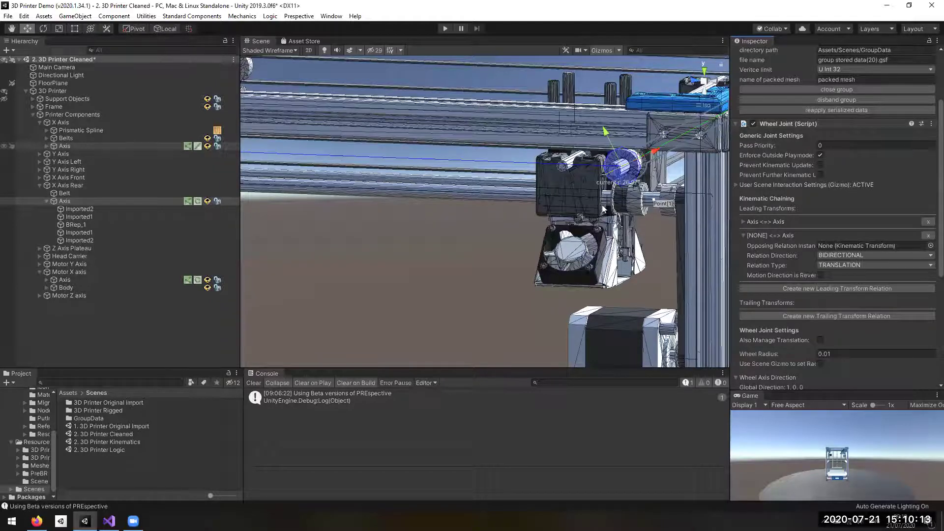
Step: Rotate the X Axis Rear shaft back and forth to test how it drives the linked prismatic joint along the spline
{"action": "scroll", "coordinate": [621, 178], "scroll_direction": "down", "scroll_amount": 7}
{"action": "key", "text": "e"}
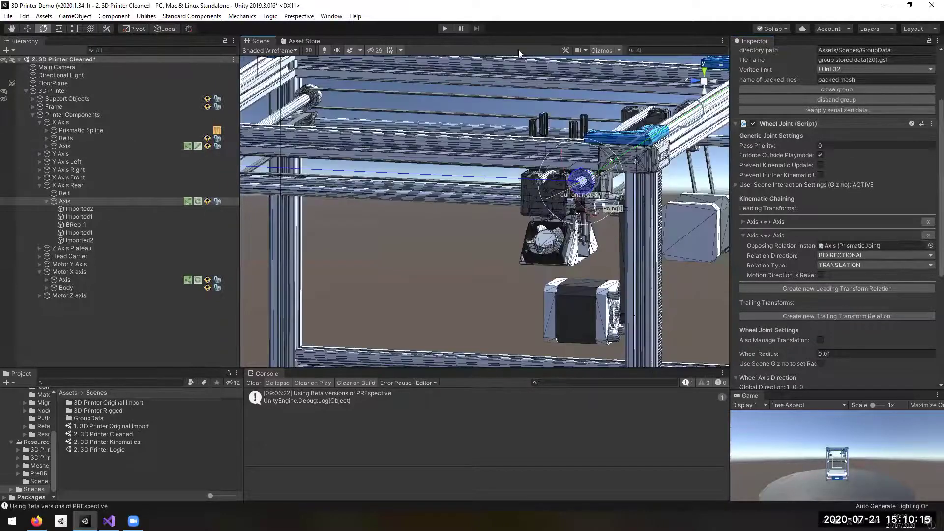
{"action": "left_click_drag", "start_coordinate": [453, 17], "coordinate": [480, 104]}
{"action": "left_click_drag", "start_coordinate": [556, 249], "coordinate": [602, 241]}
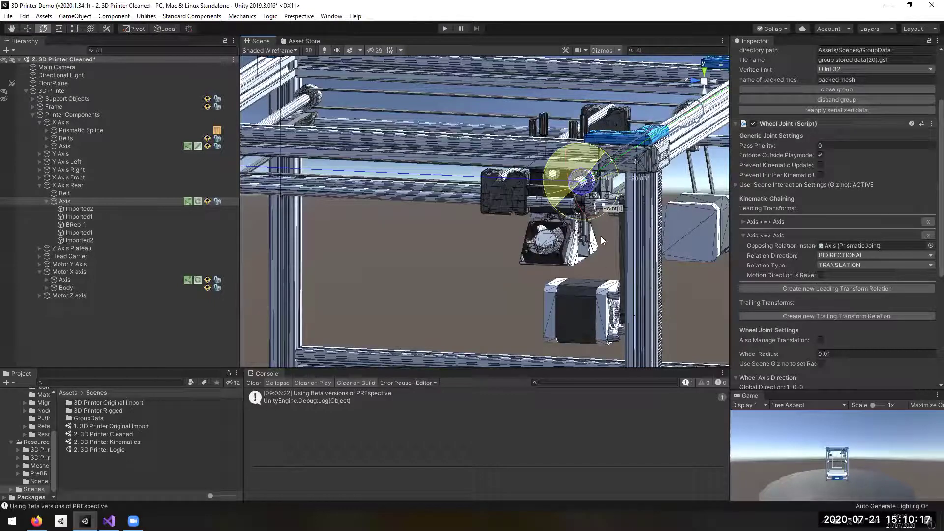
{"action": "left_click_drag", "start_coordinate": [558, 20], "coordinate": [656, 353]}
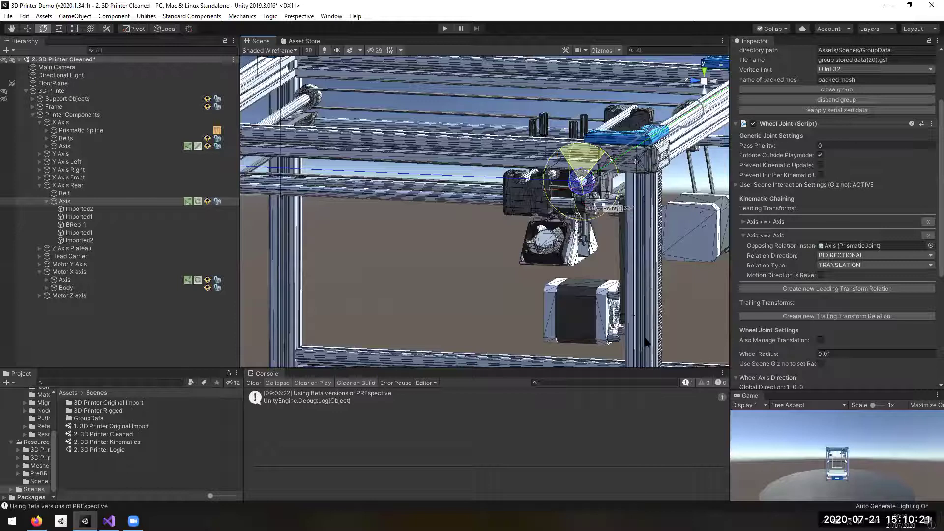
{"action": "left_click_drag", "start_coordinate": [655, 373], "coordinate": [604, 164]}
{"action": "left_click_drag", "start_coordinate": [558, 38], "coordinate": [627, 239]}
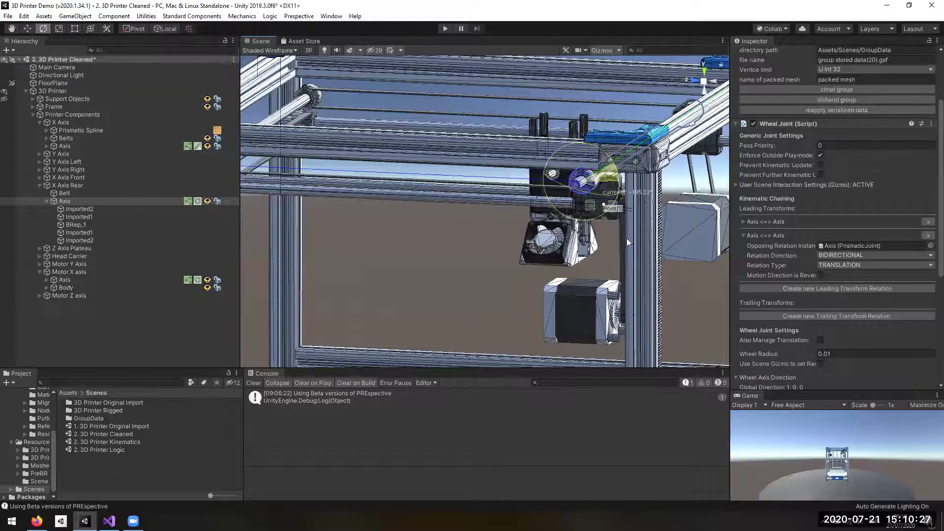
{"action": "left_click_drag", "start_coordinate": [584, 79], "coordinate": [587, 55]}
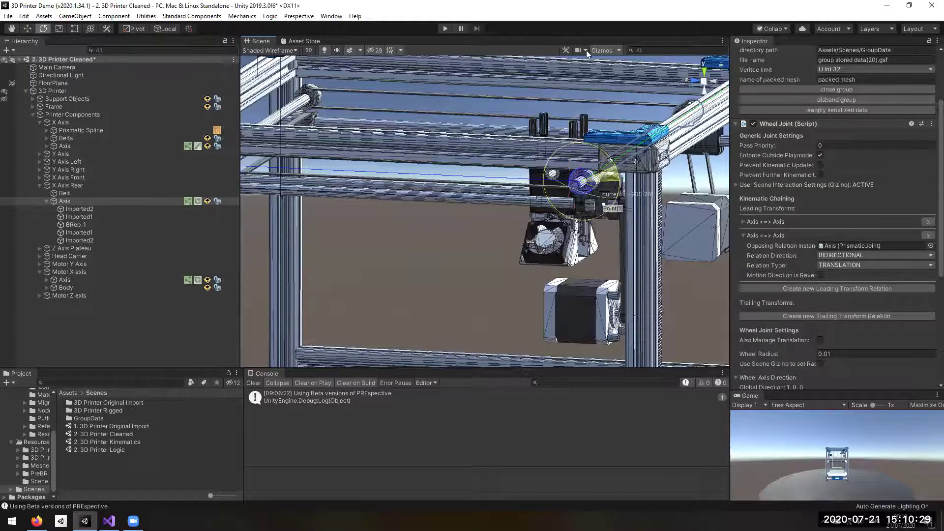
{"action": "left_click_drag", "start_coordinate": [615, 238], "coordinate": [579, 50]}
{"action": "left_click_drag", "start_coordinate": [635, 175], "coordinate": [573, 174]}
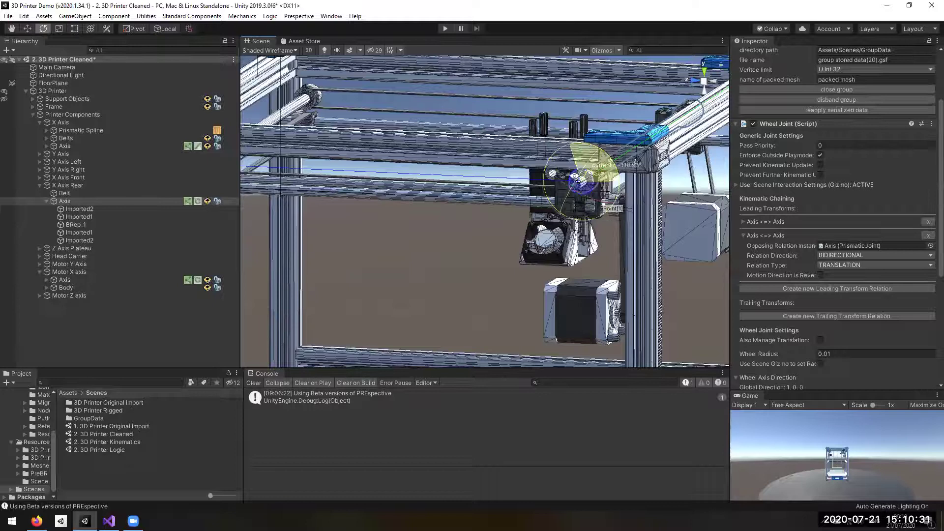
Step: Start Play mode and select the Motor X axis object to show its stepper motor control panel
{"action": "right_click_drag", "start_coordinate": [348, 181], "coordinate": [436, 233]}
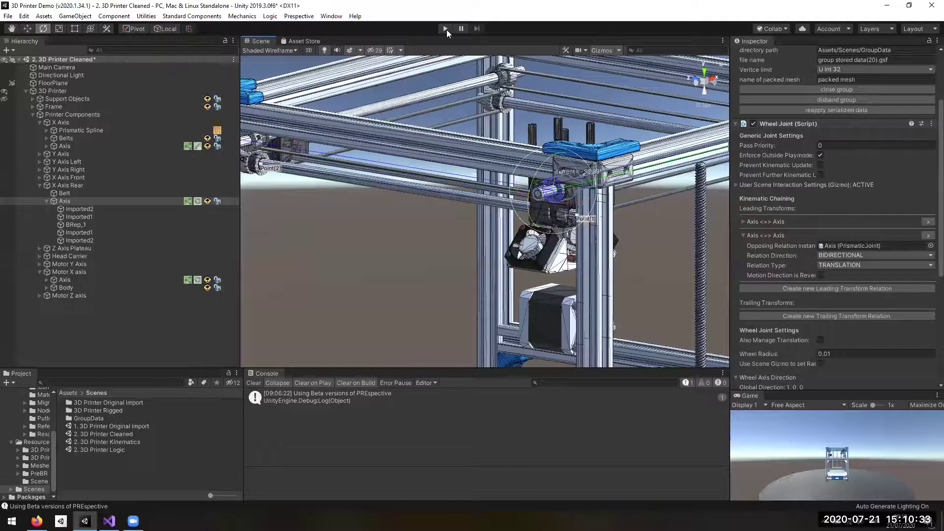
{"action": "left_click", "coordinate": [446, 30]}
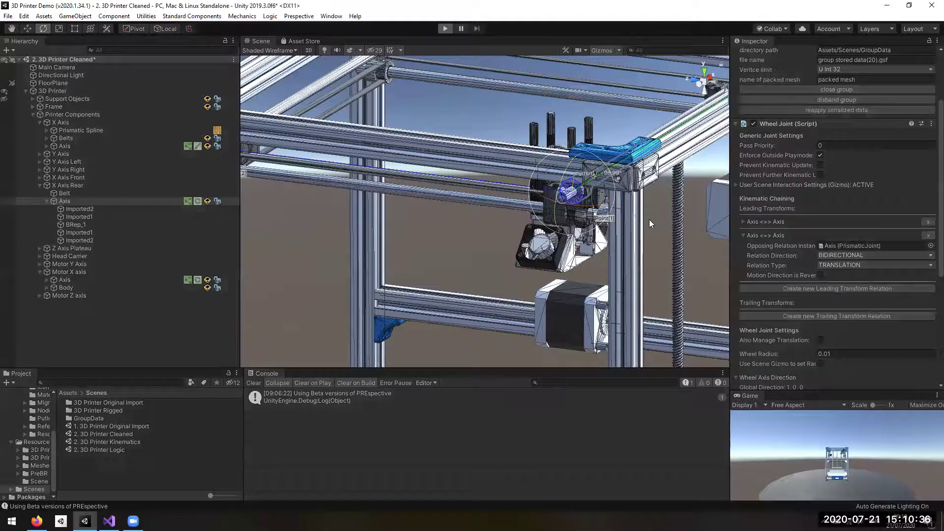
{"action": "left_click_drag", "start_coordinate": [282, 252], "coordinate": [456, 278], "text": "alt"}
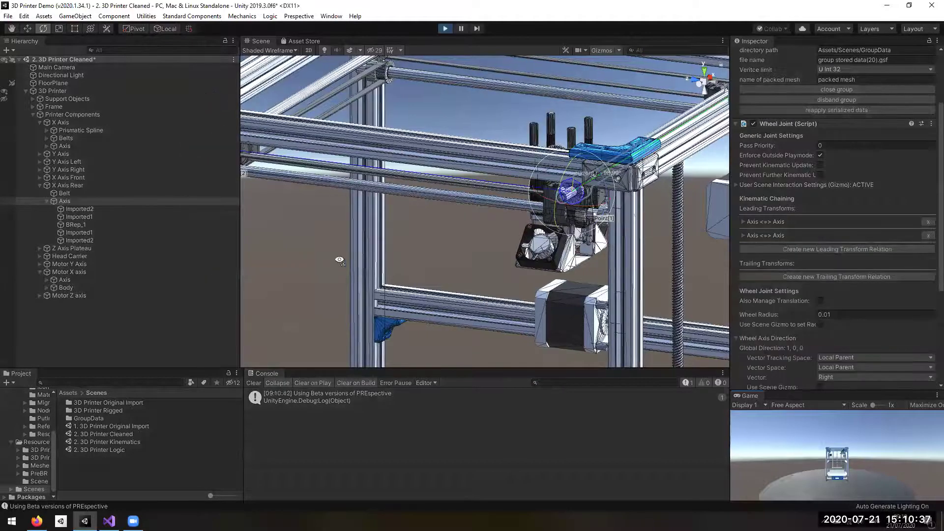
{"action": "left_click_drag", "start_coordinate": [340, 260], "coordinate": [444, 274], "text": "alt"}
{"action": "middle_click_drag", "start_coordinate": [441, 301], "coordinate": [482, 252]}
{"action": "left_click_drag", "start_coordinate": [482, 252], "coordinate": [406, 241], "text": "alt"}
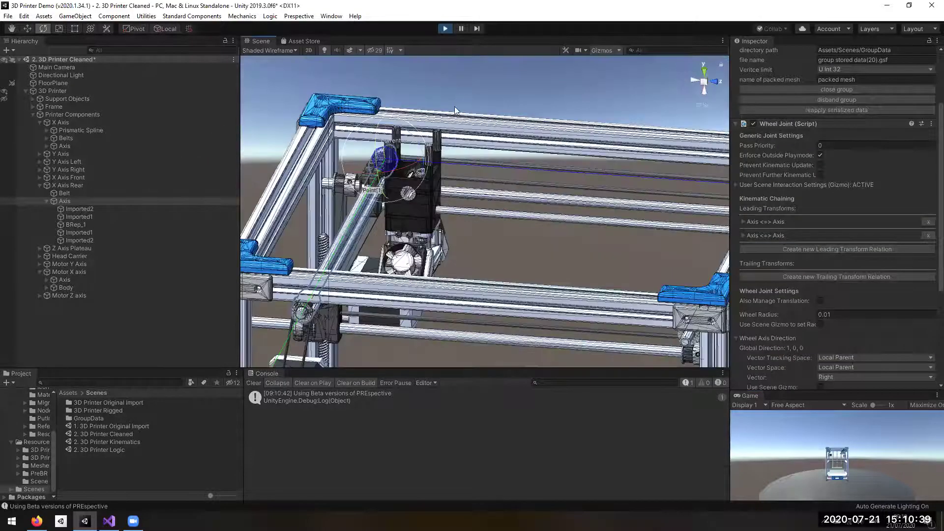
{"action": "middle_click_drag", "start_coordinate": [419, 195], "coordinate": [473, 128]}
{"action": "left_click_drag", "start_coordinate": [446, 107], "coordinate": [465, 111], "text": "alt"}
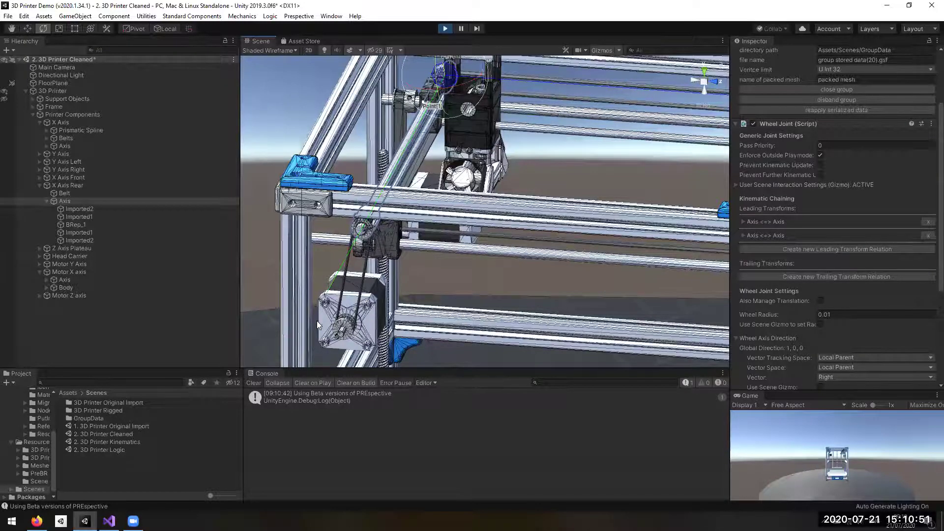
{"action": "left_click", "coordinate": [111, 279]}
{"action": "left_click", "coordinate": [100, 272]}
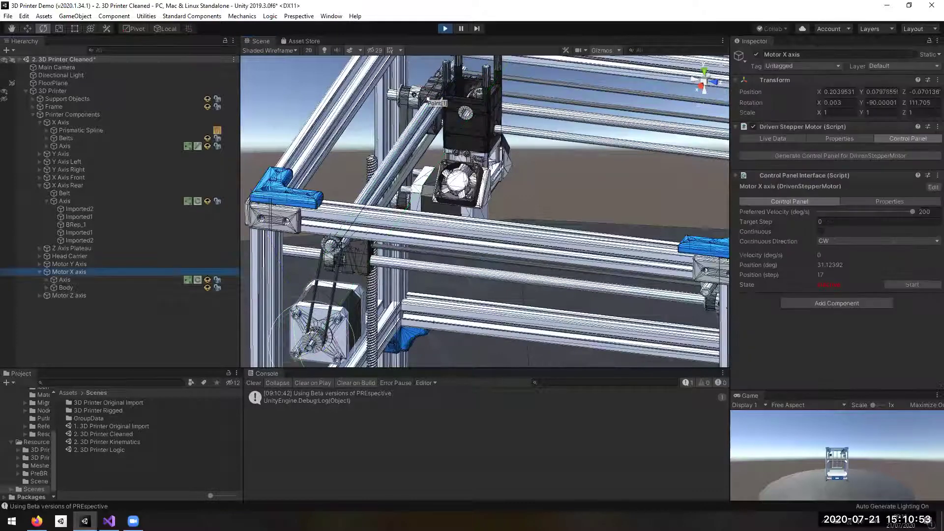
Step: Test-run the X axis stepper motor from its control panel, with Continuous enabled and the direction set to CCW
{"action": "left_click", "coordinate": [900, 284]}
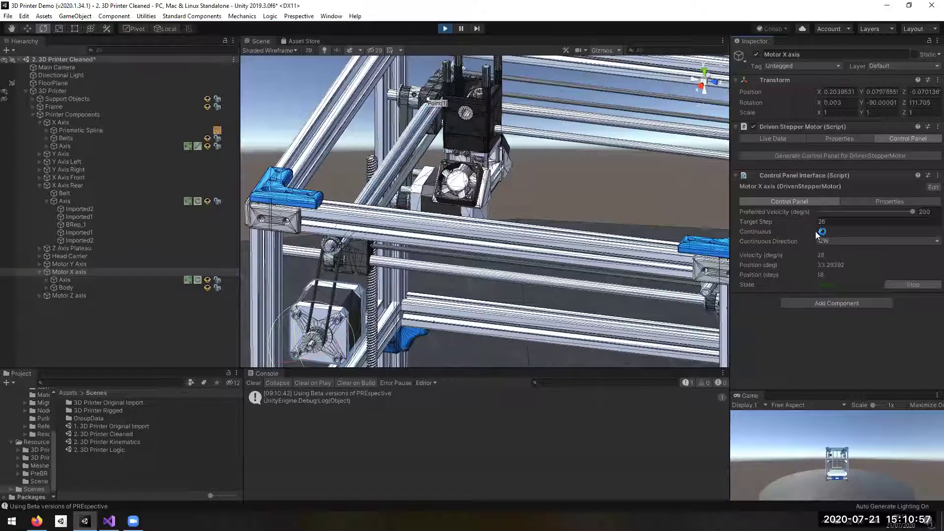
{"action": "left_click", "coordinate": [896, 285]}
{"action": "left_click", "coordinate": [823, 232]}
{"action": "left_click", "coordinate": [899, 285]}
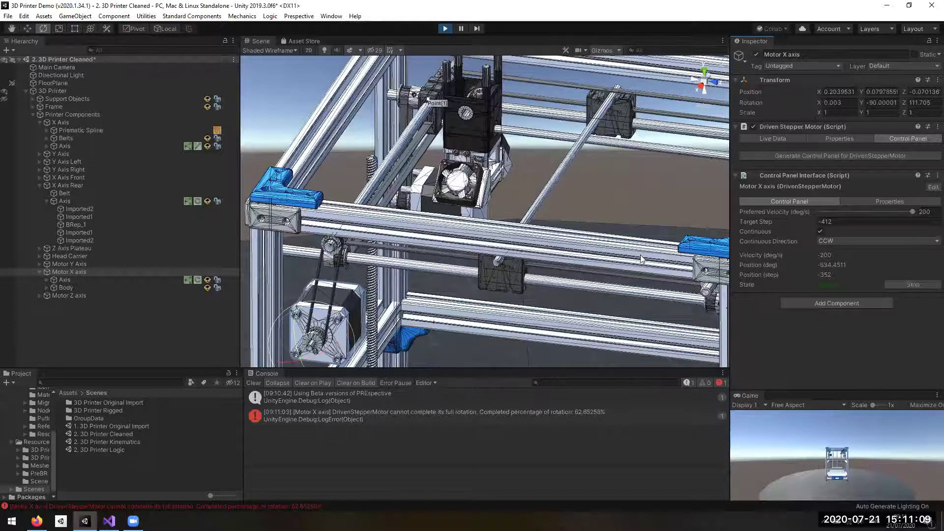
{"action": "scroll", "coordinate": [640, 255], "scroll_direction": "down", "scroll_amount": 5}
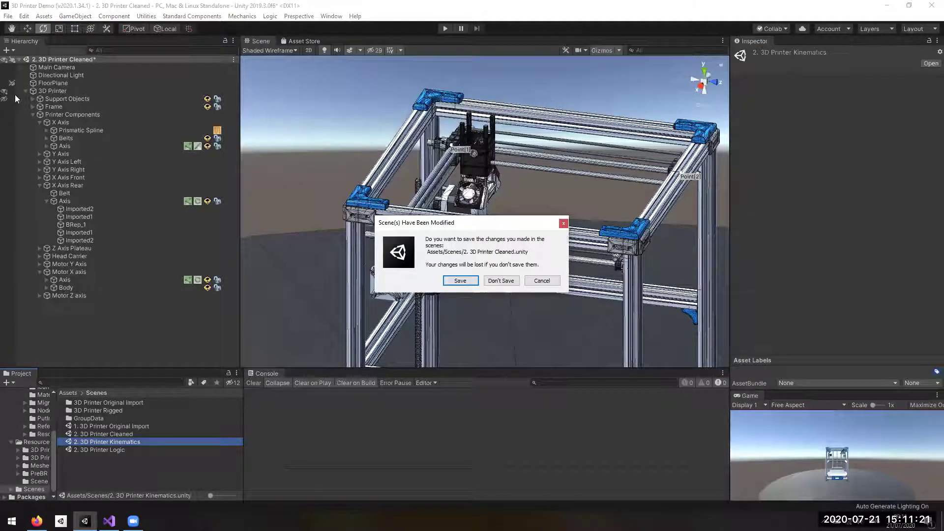
Step: Save the modified scene while switching to the 2. 3D Printer Kinematics scene, and start Play mode there
{"action": "key", "text": "Return"}
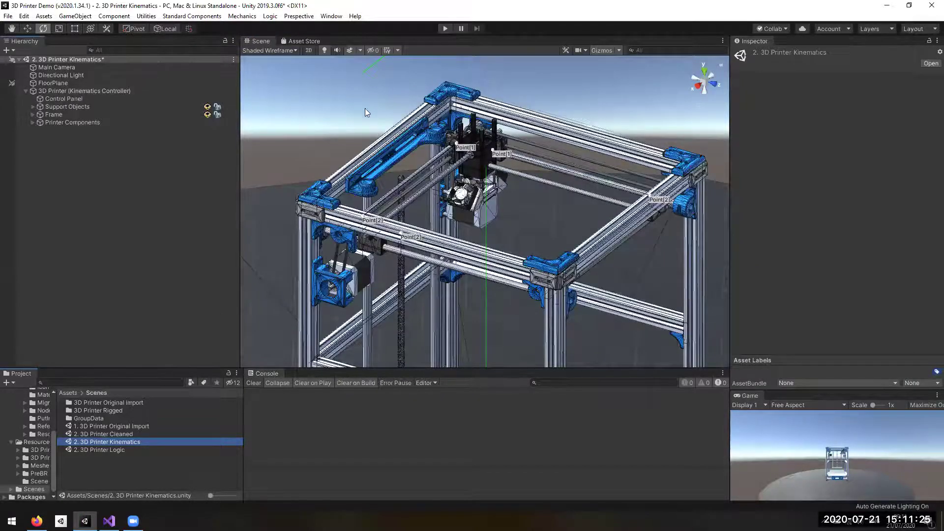
{"action": "key", "text": "ctrl+p"}
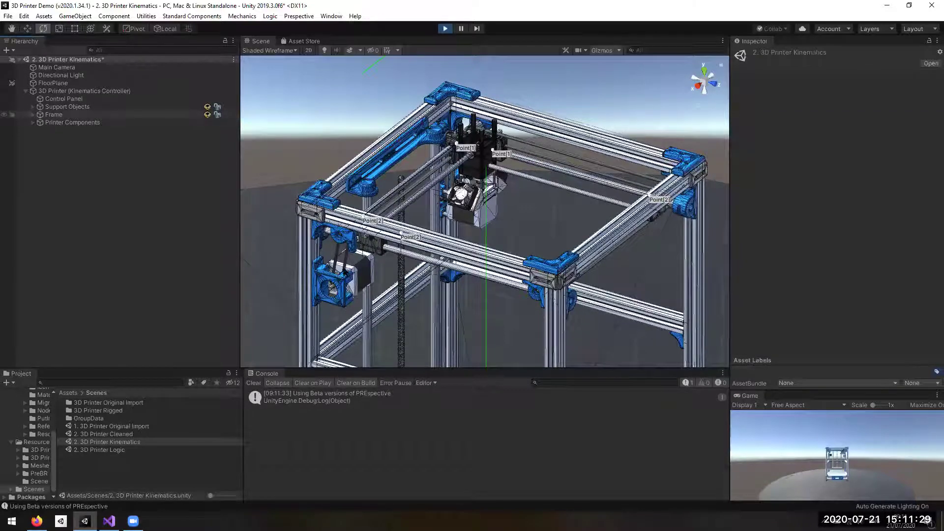
Step: Run the first two stepper motors continuously in the CW direction from the Control Panel object and watch the print head carriers move
{"action": "left_click", "coordinate": [346, 273]}
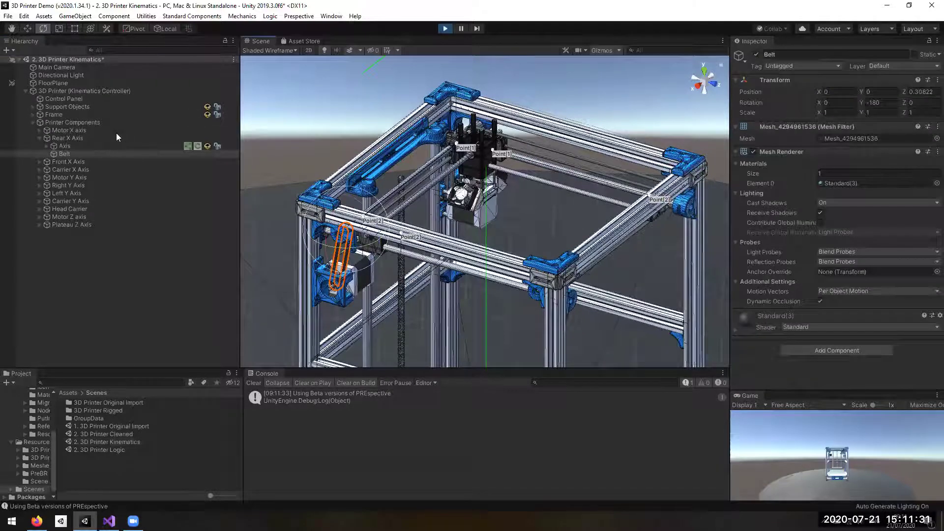
{"action": "left_click", "coordinate": [340, 278]}
{"action": "left_click", "coordinate": [150, 139]}
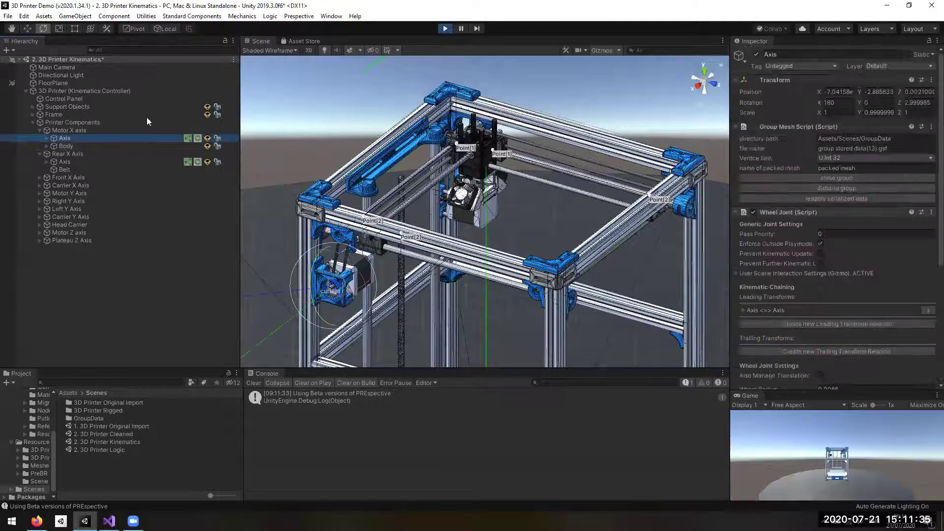
{"action": "left_click", "coordinate": [65, 99]}
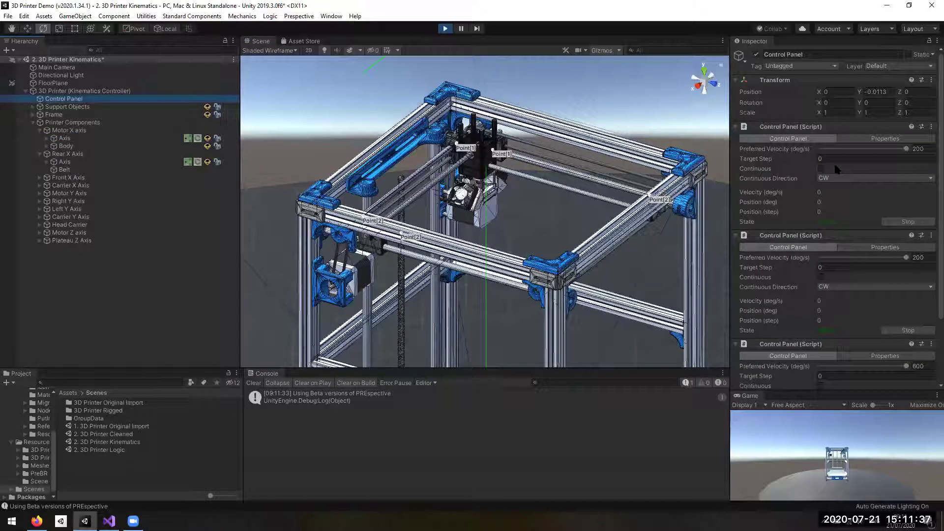
{"action": "left_click", "coordinate": [820, 169]}
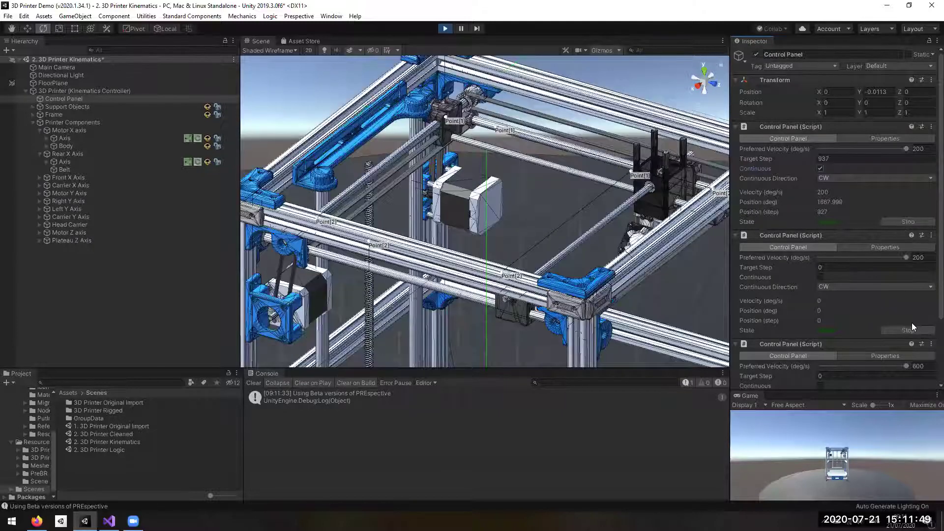
{"action": "left_click", "coordinate": [820, 277]}
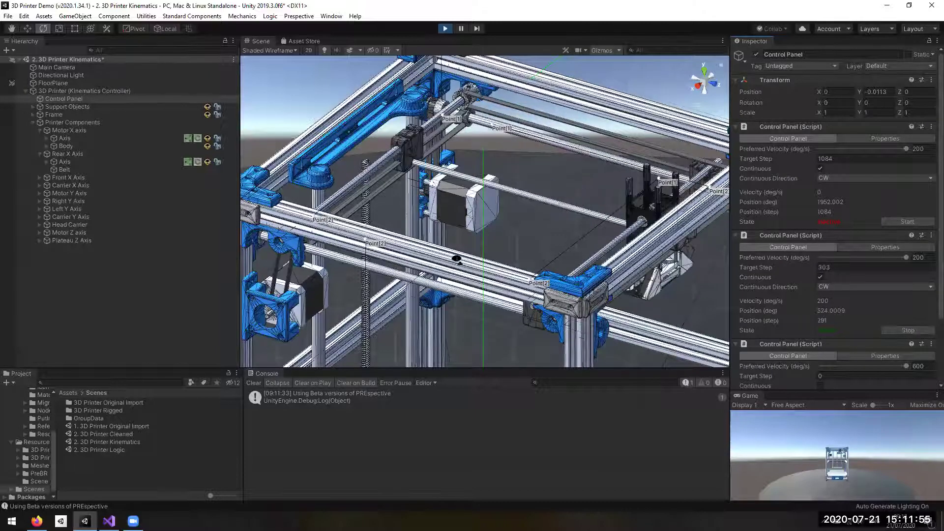
{"action": "left_click_drag", "start_coordinate": [556, 262], "coordinate": [590, 266], "text": "alt"}
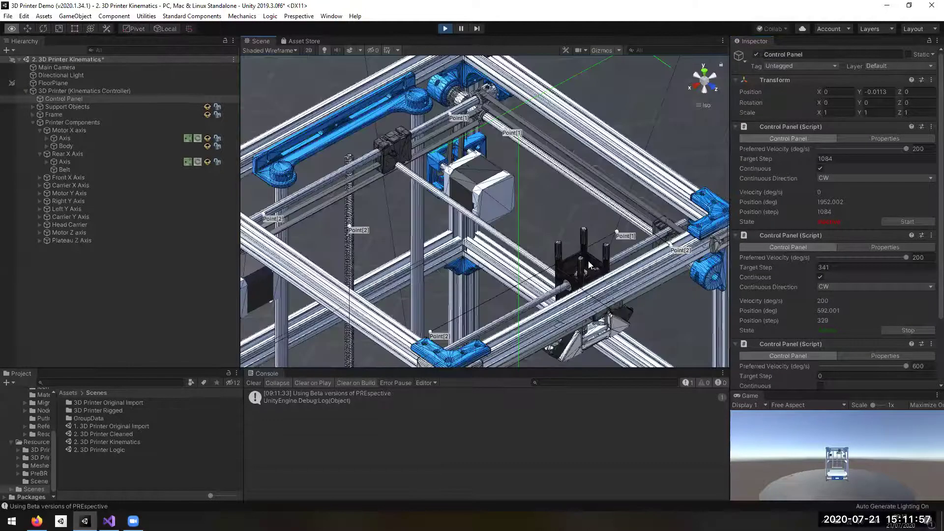
Step: Examine the moving print head carriers from closer angles while the motor runs, and exit Play mode
{"action": "scroll", "coordinate": [565, 275], "scroll_direction": "up", "scroll_amount": 2}
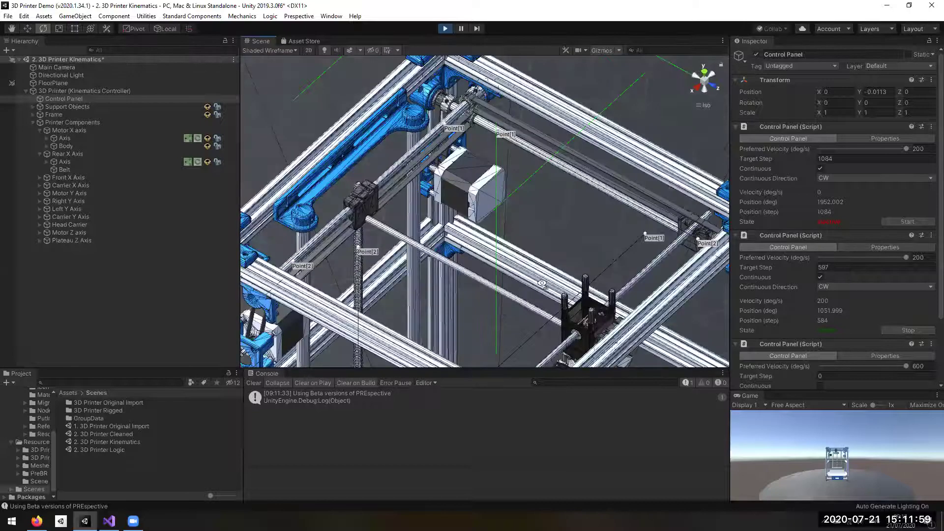
{"action": "left_click_drag", "start_coordinate": [521, 301], "coordinate": [520, 278], "text": "alt"}
{"action": "left_click_drag", "start_coordinate": [619, 268], "coordinate": [598, 259], "text": "alt"}
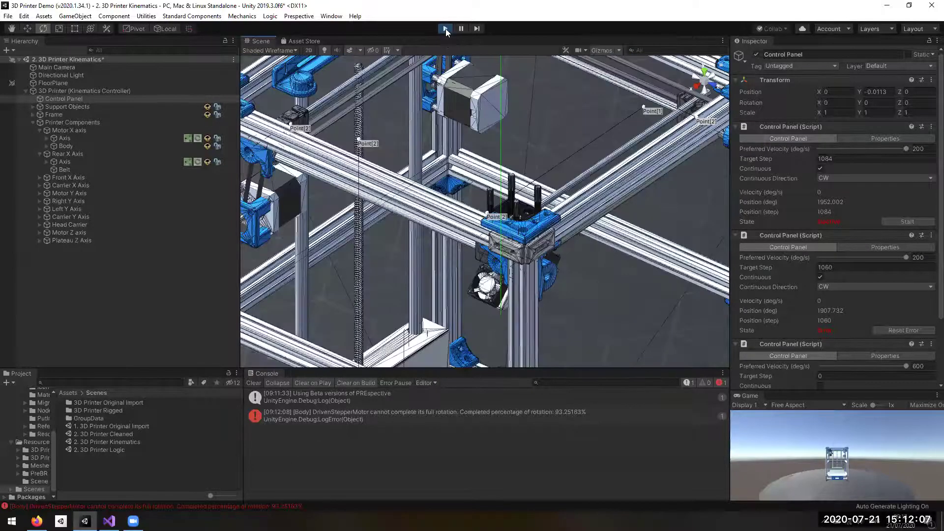
{"action": "left_click", "coordinate": [445, 29]}
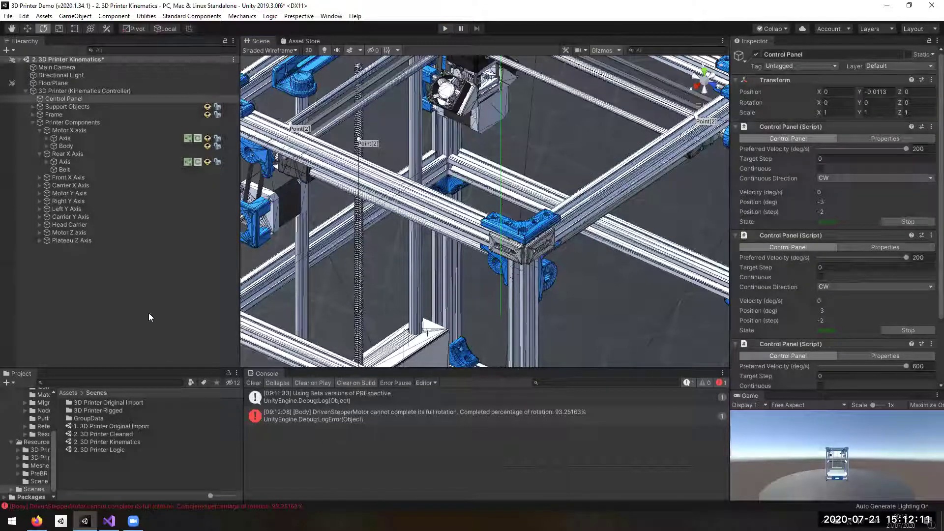
Step: Collapse the Printer Components hierarchy and add a Logic Simulator object to the scene
{"action": "left_click", "coordinate": [32, 123]}
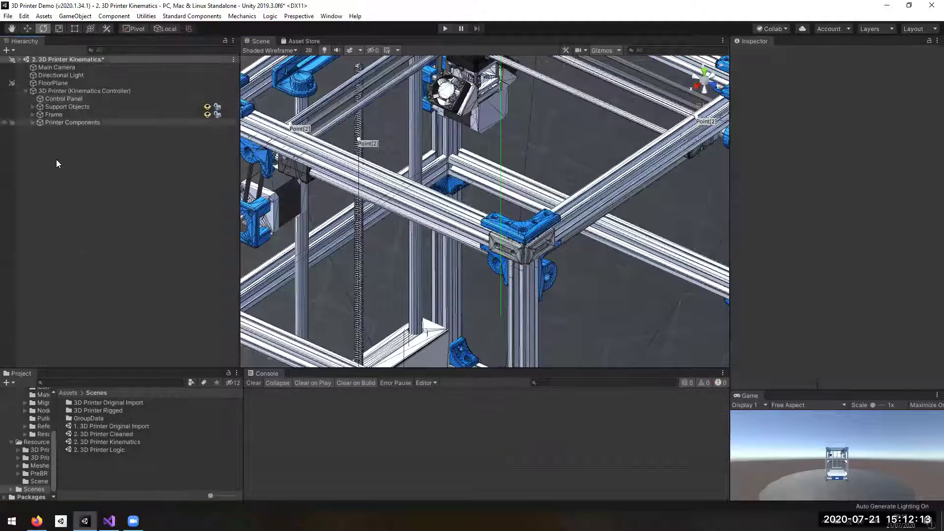
{"action": "left_click", "coordinate": [272, 18]}
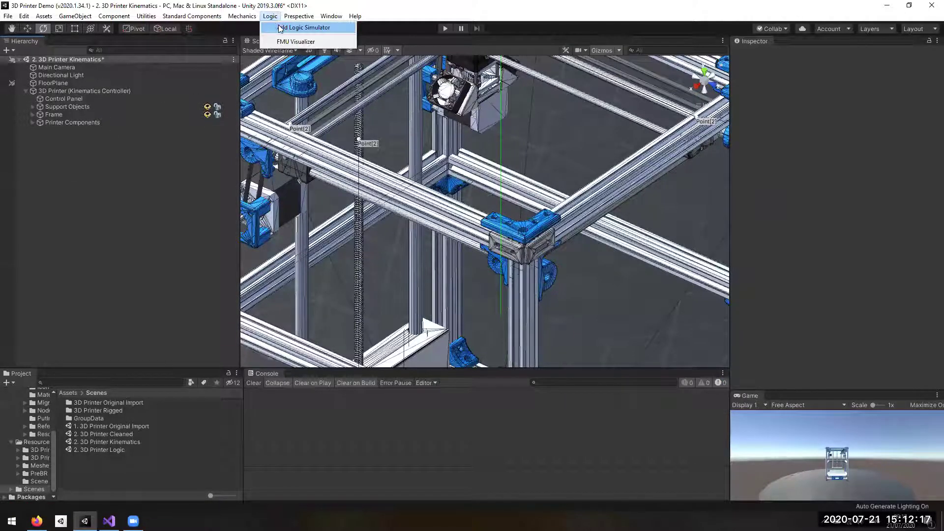
{"action": "left_click", "coordinate": [286, 28]}
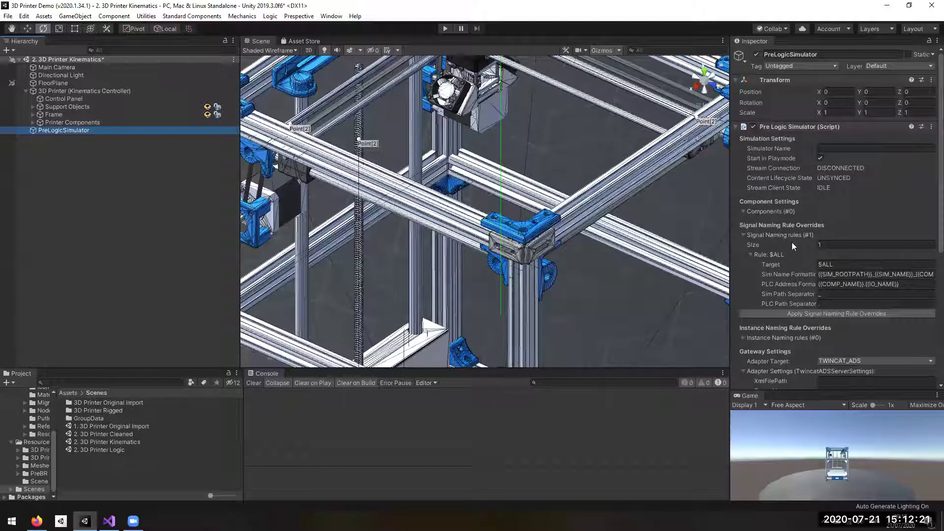
{"action": "scroll", "coordinate": [537, 205], "scroll_direction": "down", "scroll_amount": 1}
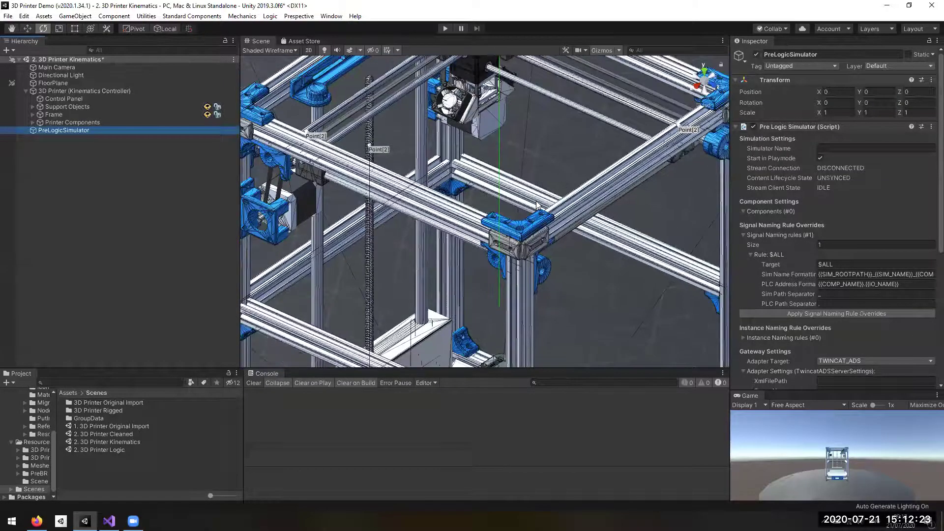
{"action": "scroll", "coordinate": [537, 205], "scroll_direction": "down", "scroll_amount": 2}
{"action": "scroll", "coordinate": [538, 205], "scroll_direction": "up", "scroll_amount": 1}
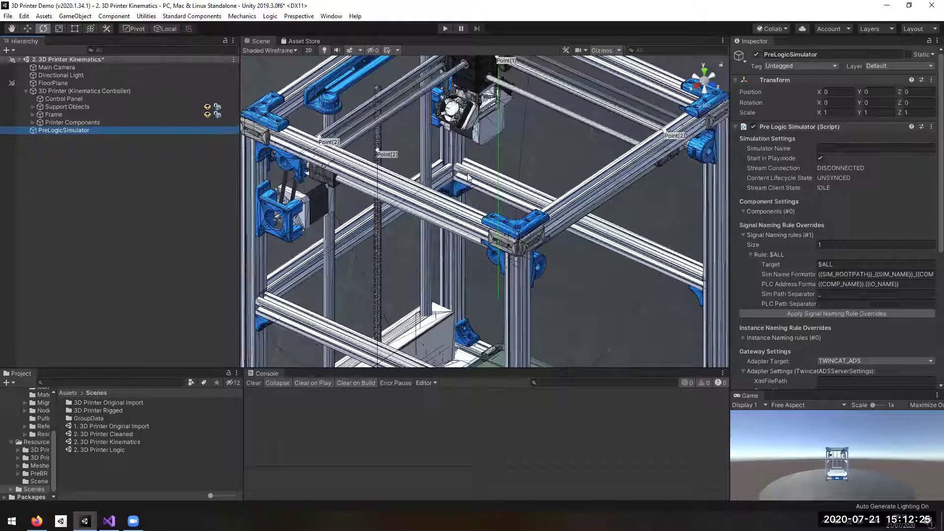
{"action": "left_click_drag", "start_coordinate": [541, 140], "coordinate": [531, 192], "text": "alt"}
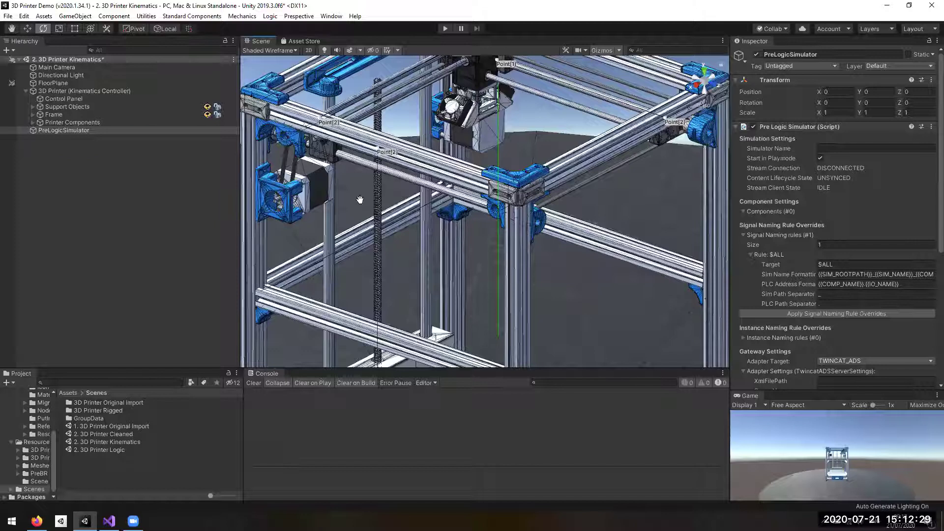
{"action": "middle_click_drag", "start_coordinate": [459, 195], "coordinate": [462, 195]}
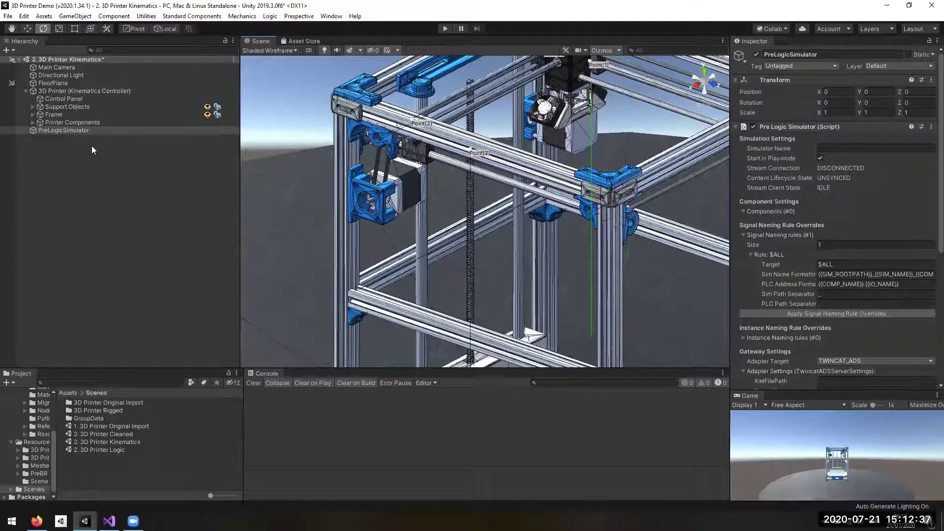
{"action": "left_click", "coordinate": [77, 153]}
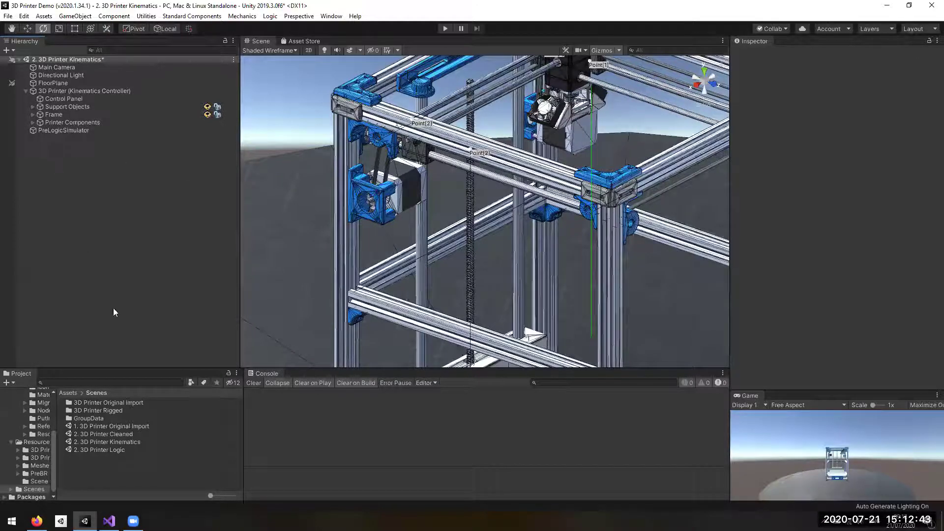
{"action": "right_click", "coordinate": [52, 359]}
{"action": "mouse_move", "coordinate": [121, 343]}
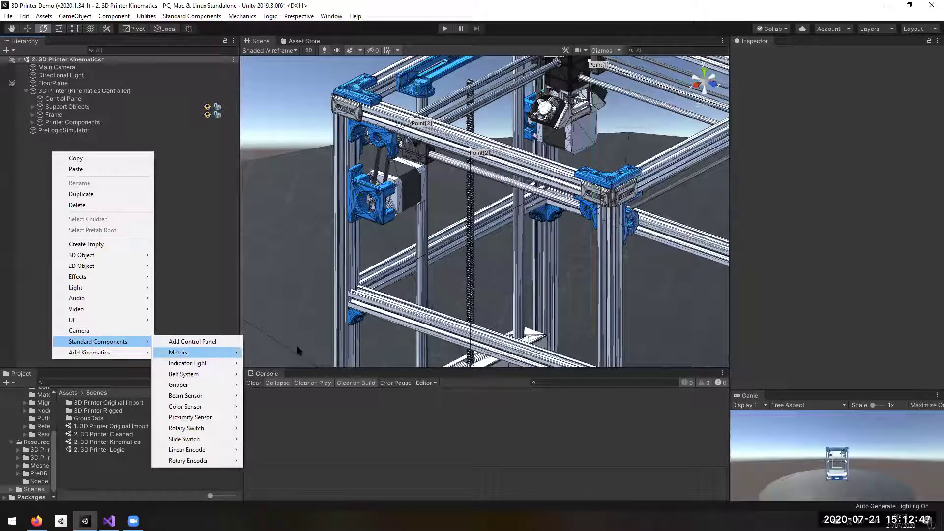
{"action": "left_click", "coordinate": [409, 184]}
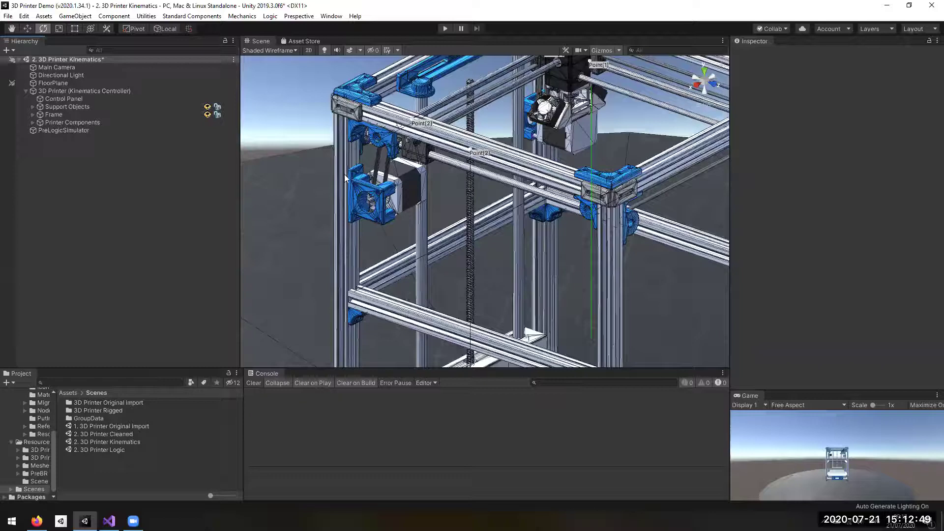
{"action": "left_click", "coordinate": [94, 98]}
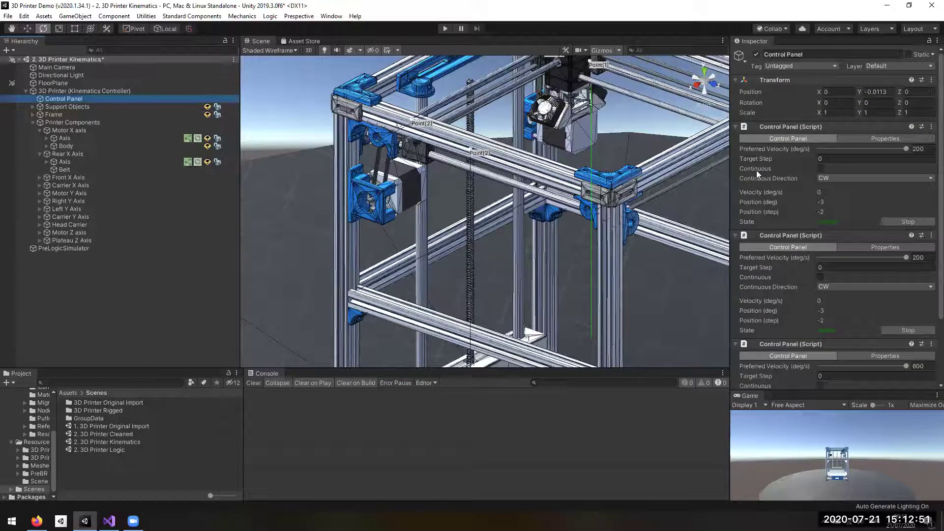
Step: Add a driven stepper motor logic object to the scene and nest it under PreLogicSimulator
{"action": "right_click", "coordinate": [63, 272]}
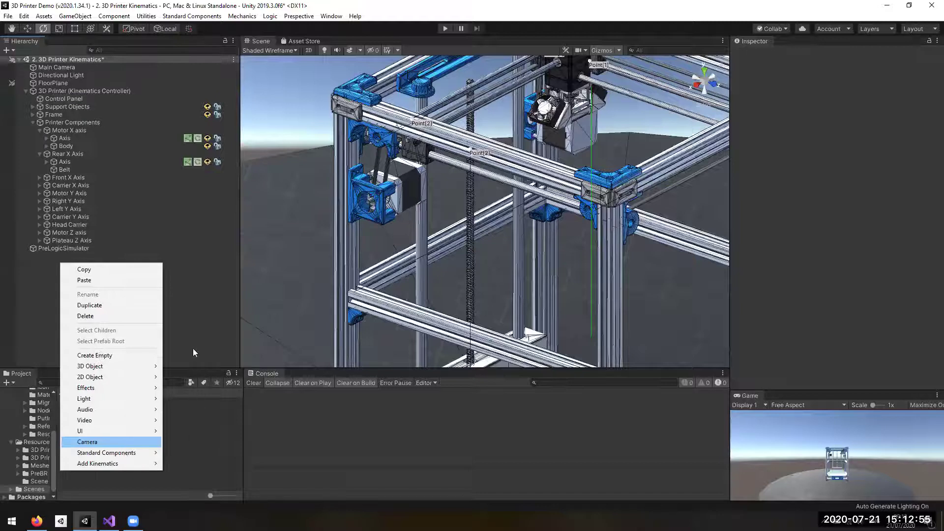
{"action": "mouse_move", "coordinate": [124, 454]}
{"action": "mouse_move", "coordinate": [311, 389]}
{"action": "left_click", "coordinate": [401, 399]}
{"action": "left_click", "coordinate": [64, 256]}
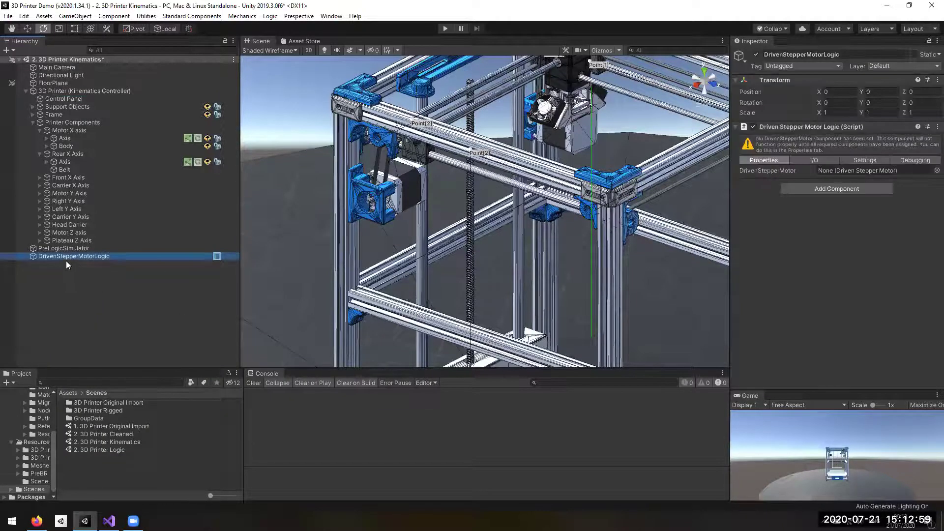
{"action": "left_click_drag", "start_coordinate": [82, 256], "coordinate": [58, 248]}
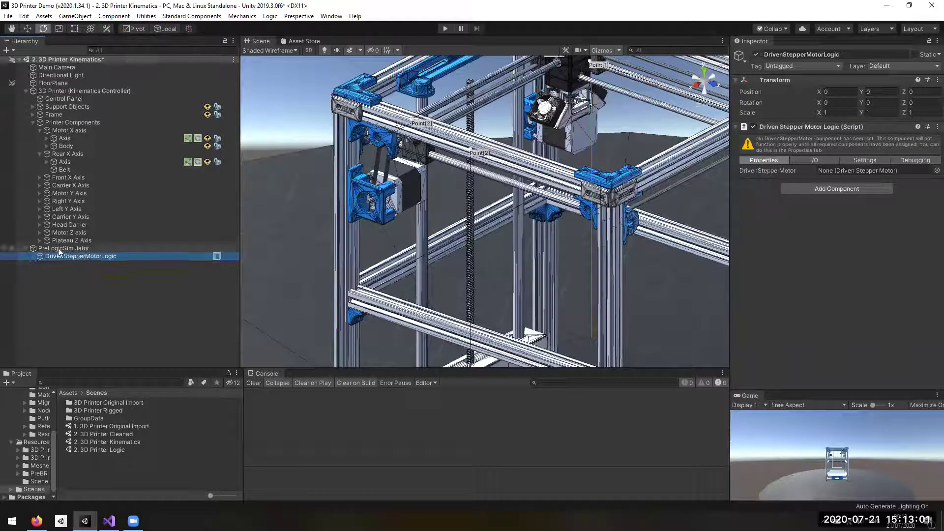
Step: Assign the Motor X axis Body as the DrivenStepperMotor of the DrivenStepperMotorLogic object
{"action": "left_click", "coordinate": [25, 90]}
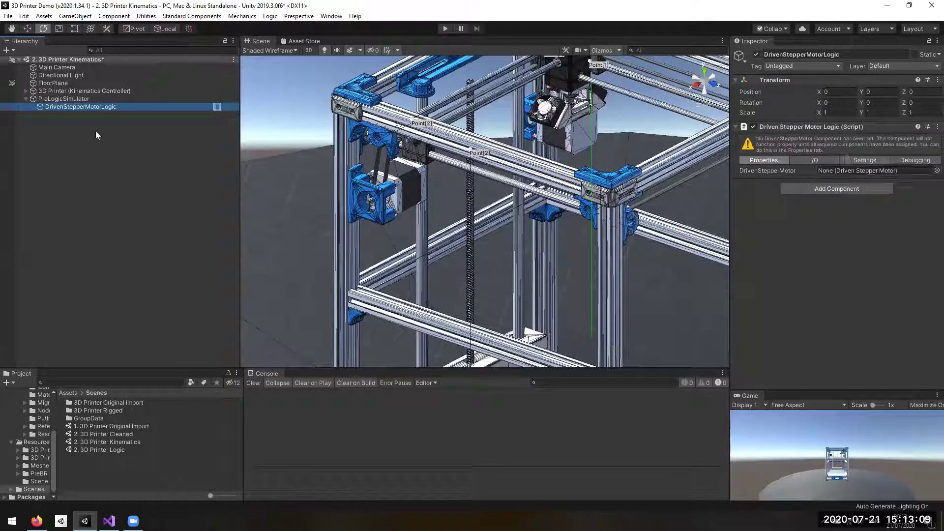
{"action": "left_click", "coordinate": [25, 91]}
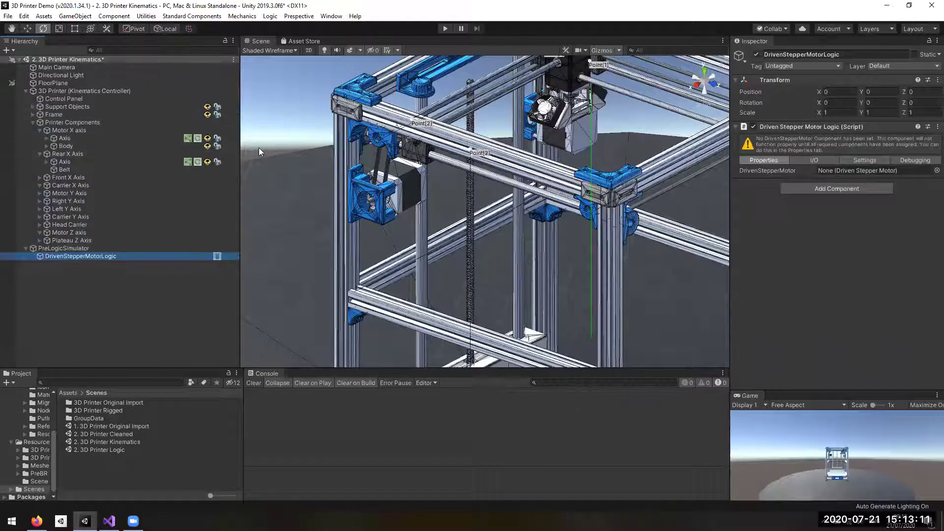
{"action": "left_click", "coordinate": [78, 130]}
{"action": "left_click", "coordinate": [82, 138]}
{"action": "left_click", "coordinate": [78, 146]}
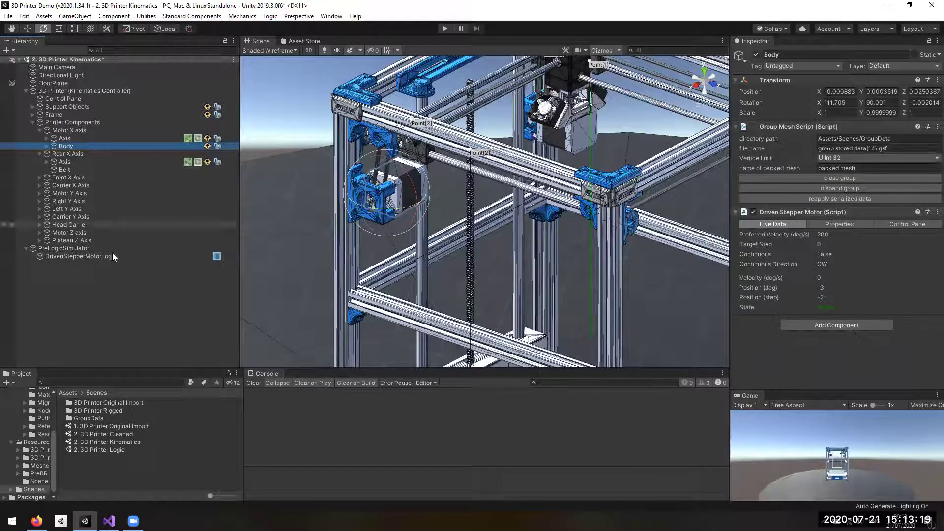
{"action": "left_click", "coordinate": [85, 254]}
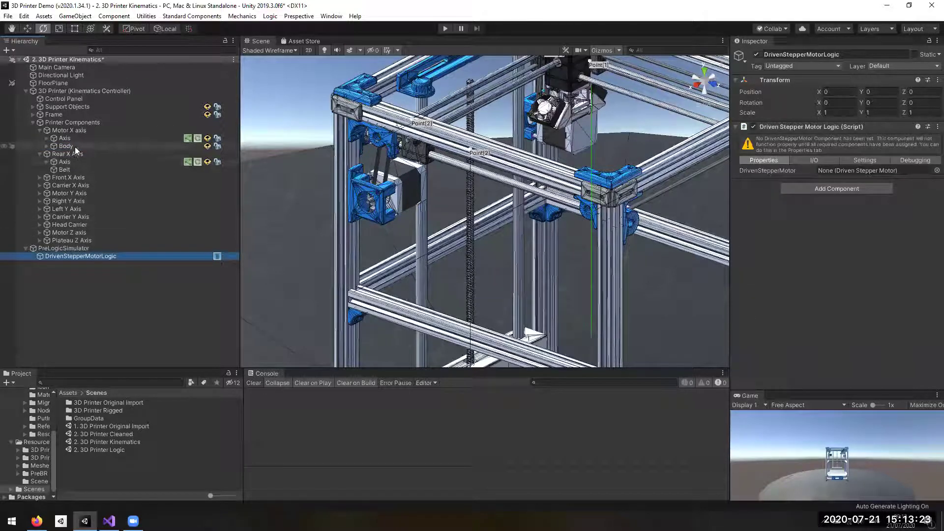
{"action": "left_click", "coordinate": [847, 170]}
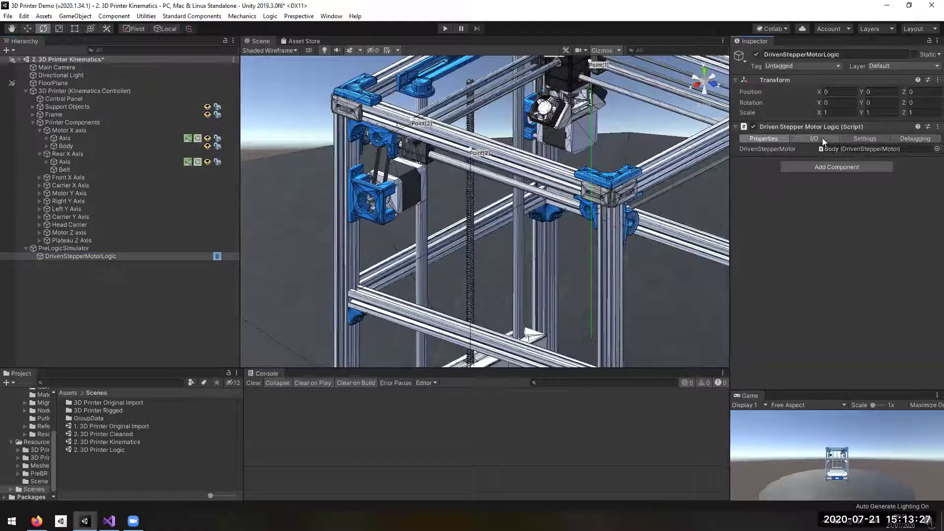
Step: Change the motor logic's PLC address path format to {{INST_NAME}}.{{IO_NAME}} in its signal naming settings
{"action": "left_click", "coordinate": [831, 138]}
{"action": "left_click", "coordinate": [873, 139]}
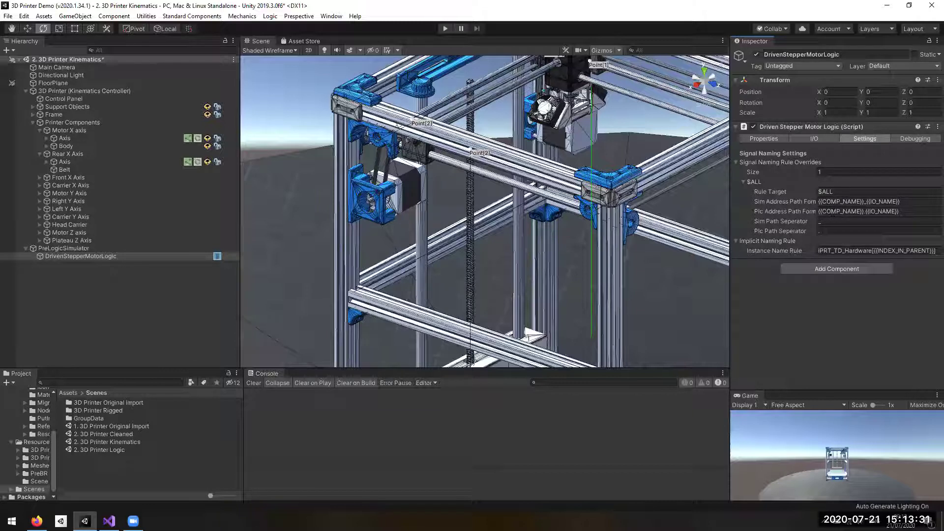
{"action": "double_click", "coordinate": [831, 212]}
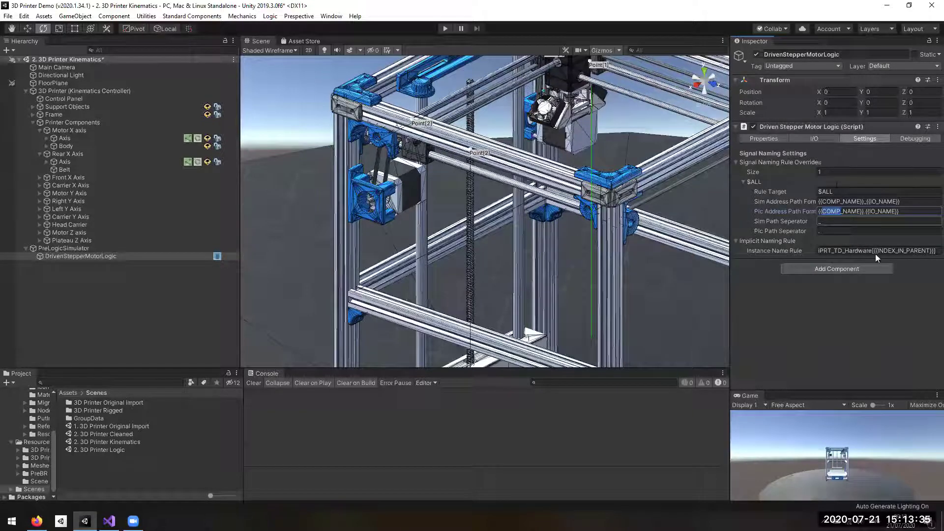
{"action": "type", "text": "INST"}
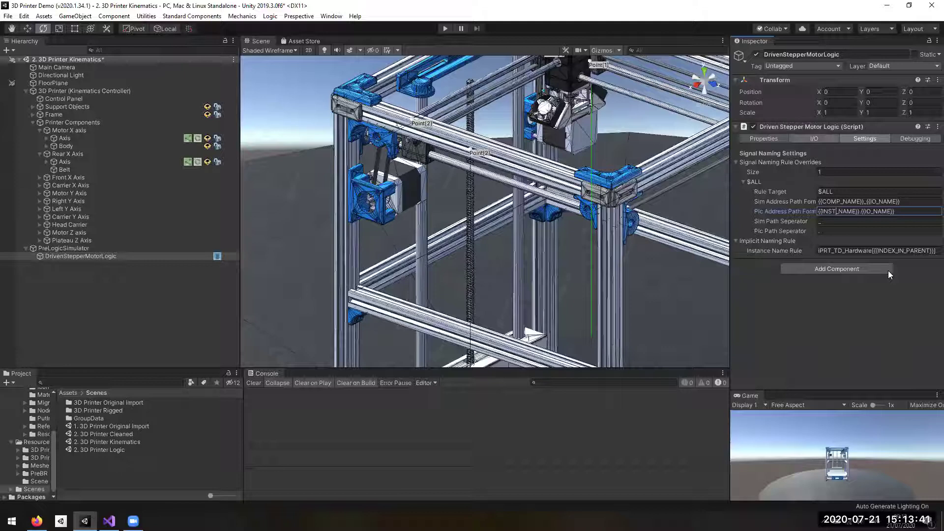
Step: Replace the prefix of the motor logic's Instance Name Rule with GVLs.DrivenStepperMotor, keeping the INDEX_IN_PARENT index placeholder
{"action": "left_click", "coordinate": [873, 251]}
{"action": "key", "text": "BackSpace"}
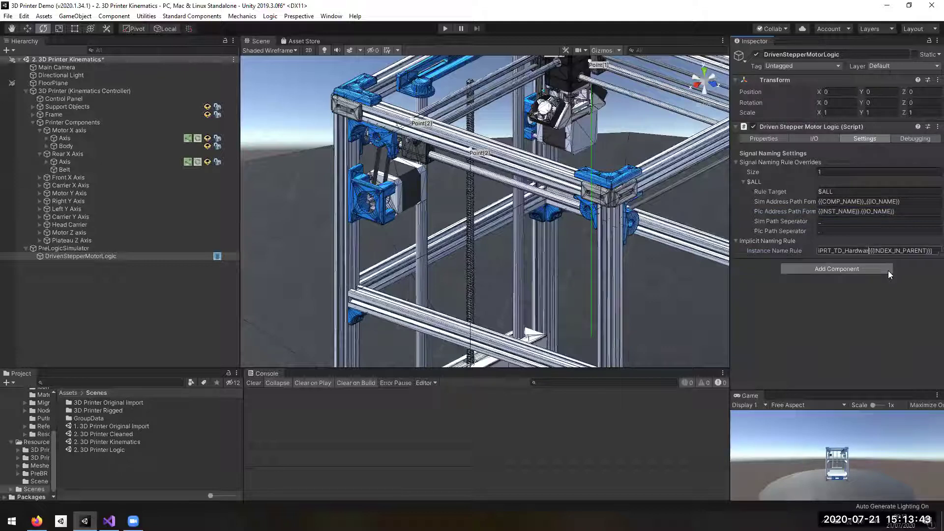
{"action": "type", "text": "r"}
{"action": "key", "text": "BackSpace"}
{"action": "key", "text": "BackSpace"}
{"action": "key", "text": "BackSpace"}
{"action": "key", "text": "BackSpace"}
{"action": "key", "text": "BackSpace"}
{"action": "key", "text": "BackSpace"}
{"action": "key", "text": "BackSpace"}
{"action": "key", "text": "BackSpace"}
{"action": "key", "text": "BackSpace"}
{"action": "key", "text": "BackSpace"}
{"action": "key", "text": "BackSpace"}
{"action": "key", "text": "BackSpace"}
{"action": "key", "text": "BackSpace"}
{"action": "key", "text": "BackSpace"}
{"action": "key", "text": "BackSpace"}
{"action": "type", "text": "GVLs.DrivenStepperMo"}
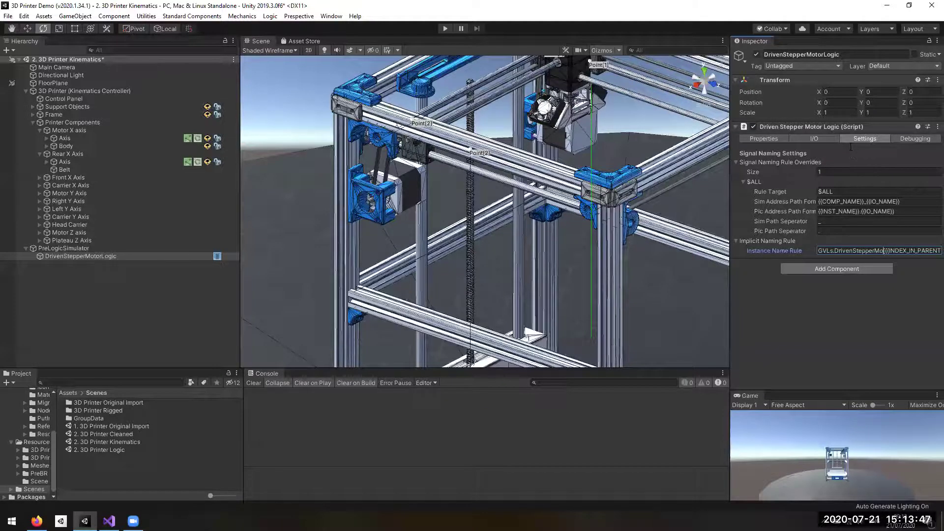
{"action": "type", "text": "tor"}
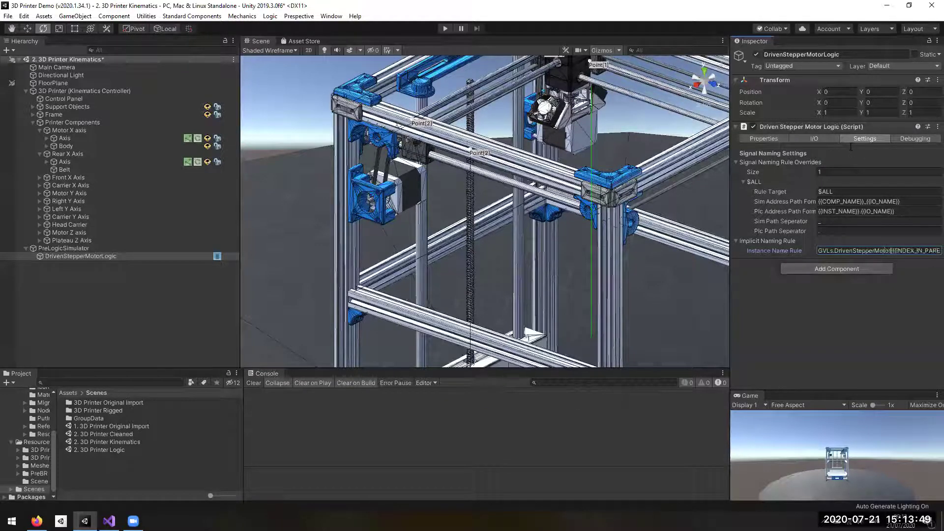
Step: Set the Simulator Name of the PreLogicSimulator object to DemoPLC
{"action": "left_click", "coordinate": [64, 248]}
{"action": "left_click", "coordinate": [851, 148]}
{"action": "type", "text": "DemoPLC"}
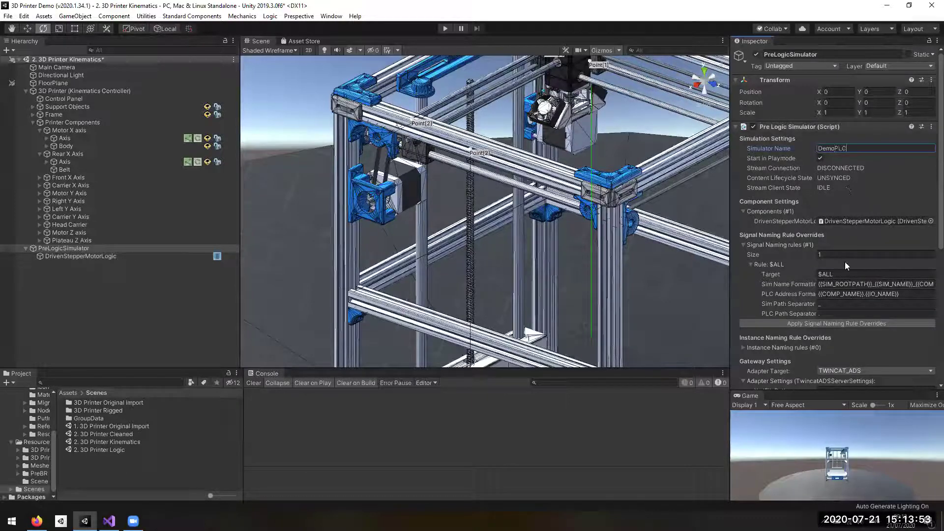
Step: Set the simulator's TwinCAT ADS adapter XmlFilePath to DemoPlc.xml and its ServerName to DemoServer
{"action": "scroll", "coordinate": [827, 200], "scroll_direction": "down", "scroll_amount": 3}
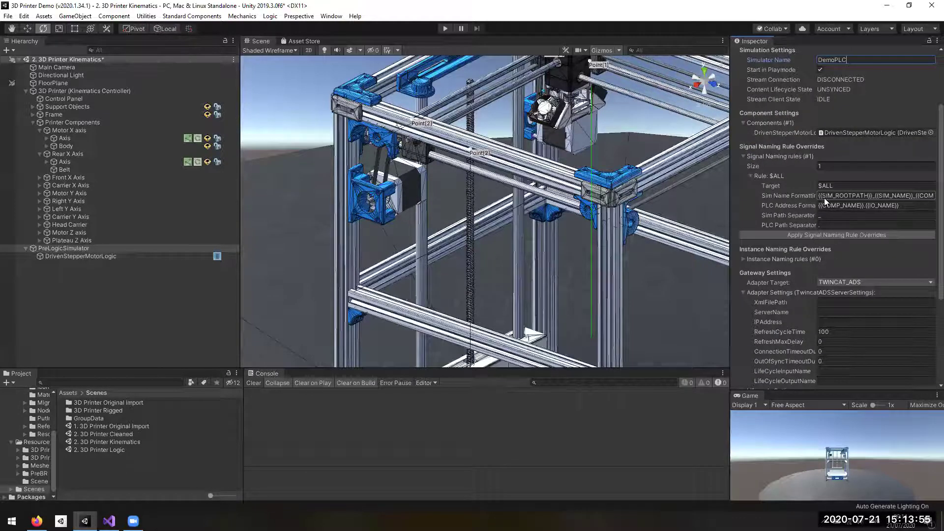
{"action": "scroll", "coordinate": [827, 201], "scroll_direction": "down", "scroll_amount": 3}
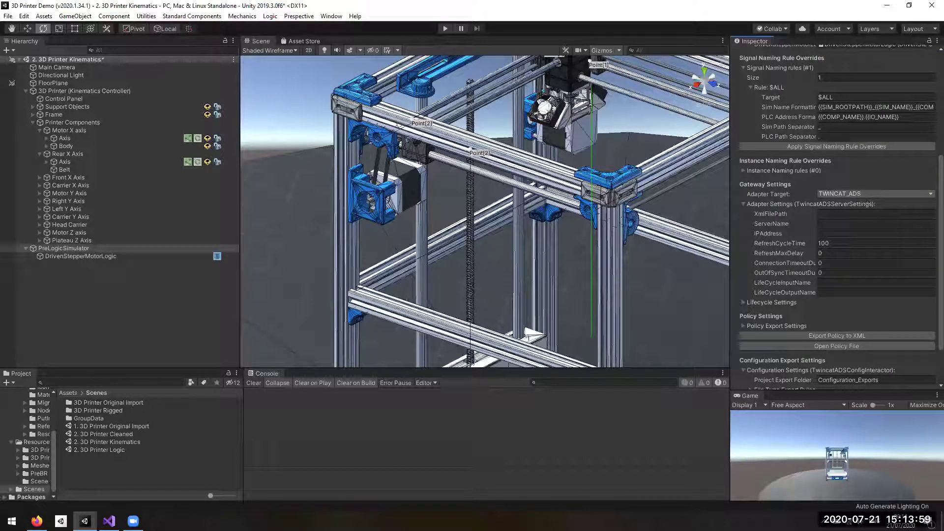
{"action": "left_click", "coordinate": [851, 216]}
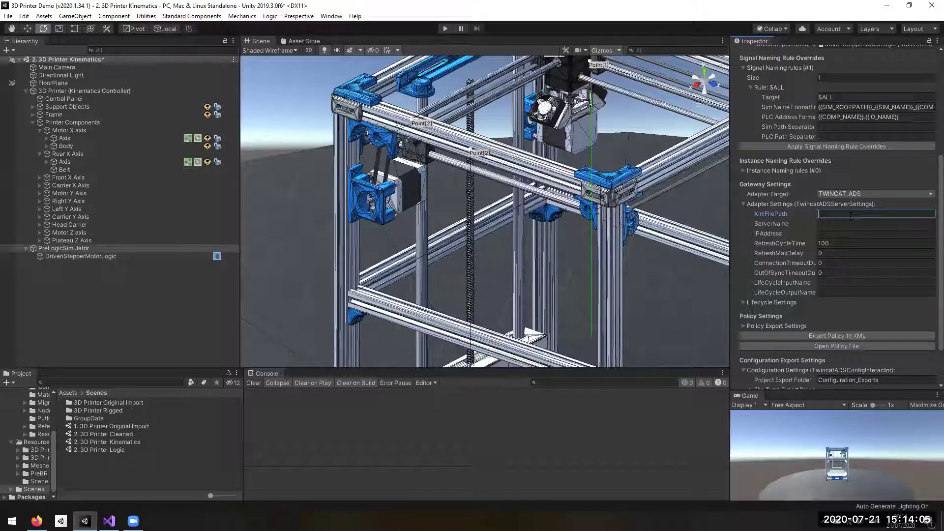
{"action": "type", "text": "DE"}
{"action": "type", "text": "moP"}
{"action": "type", "text": "lc.xml"}
{"action": "key", "text": "Tab"}
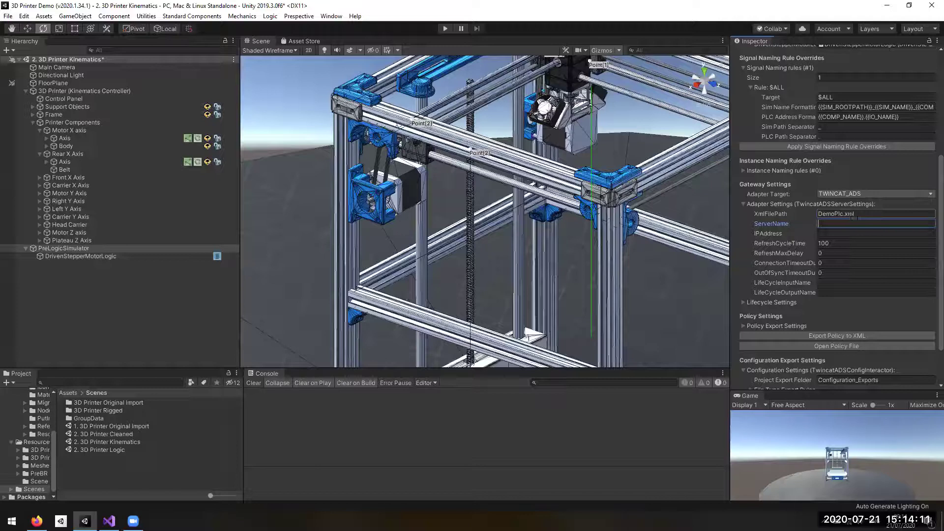
{"action": "type", "text": "DemoServer"}
{"action": "key", "text": "Tab"}
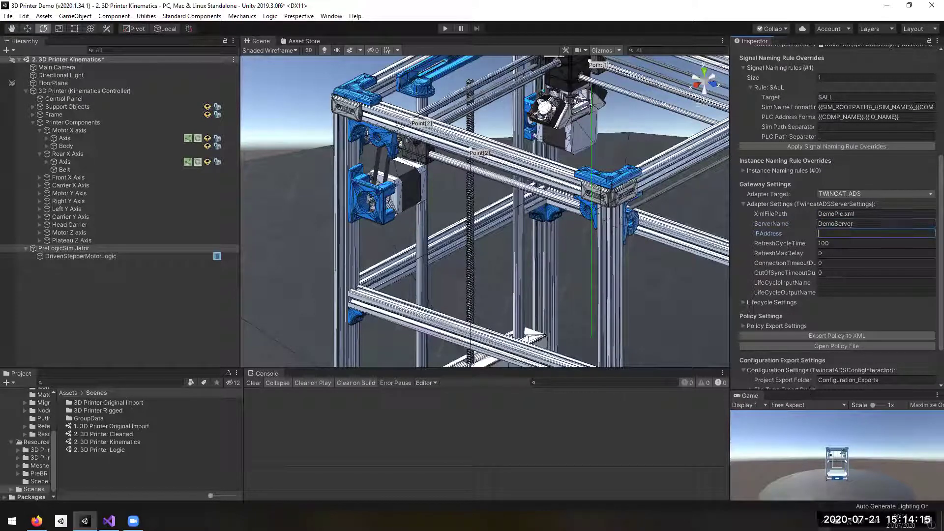
Step: Open the TwinCAT system information from the system tray and copy the AMS Net Id
{"action": "left_click", "coordinate": [825, 521]}
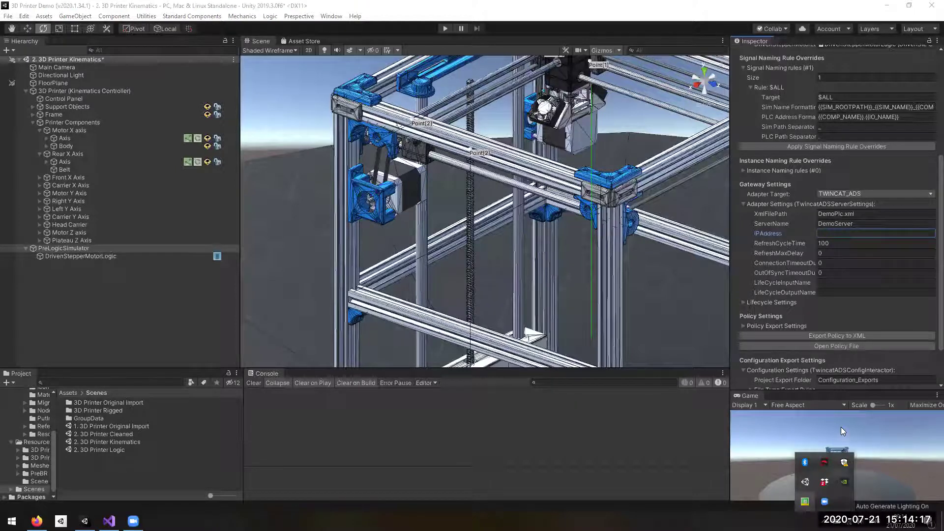
{"action": "right_click", "coordinate": [806, 502]}
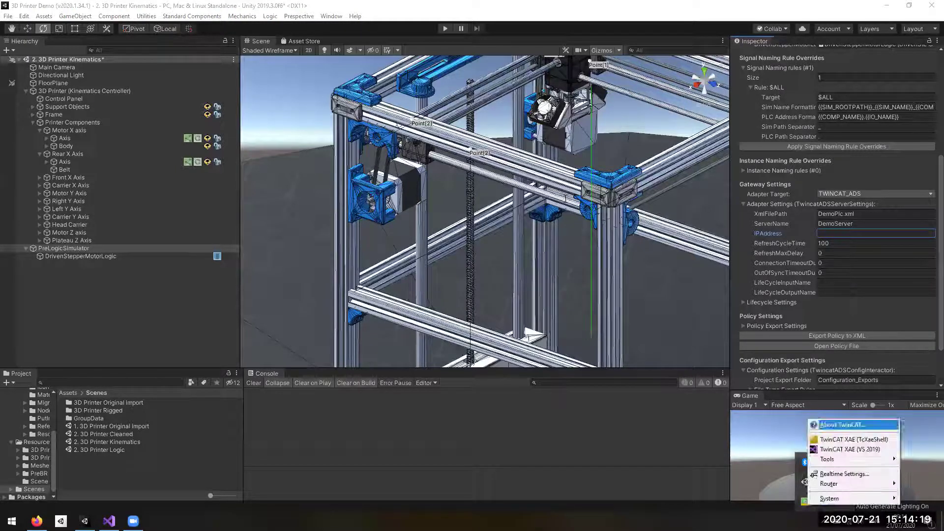
{"action": "left_click", "coordinate": [841, 426]}
{"action": "double_click", "coordinate": [539, 193]}
{"action": "key", "text": "ctrl+c"}
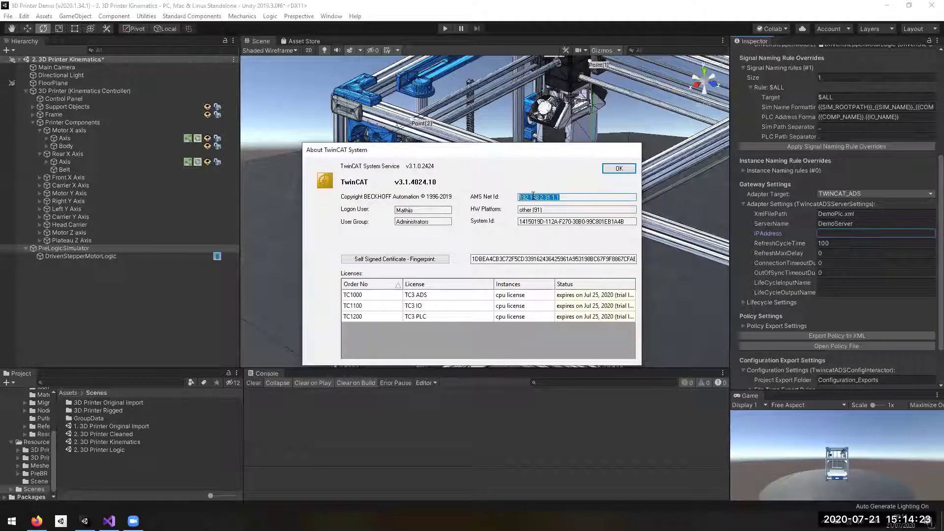
{"action": "left_click", "coordinate": [619, 168]}
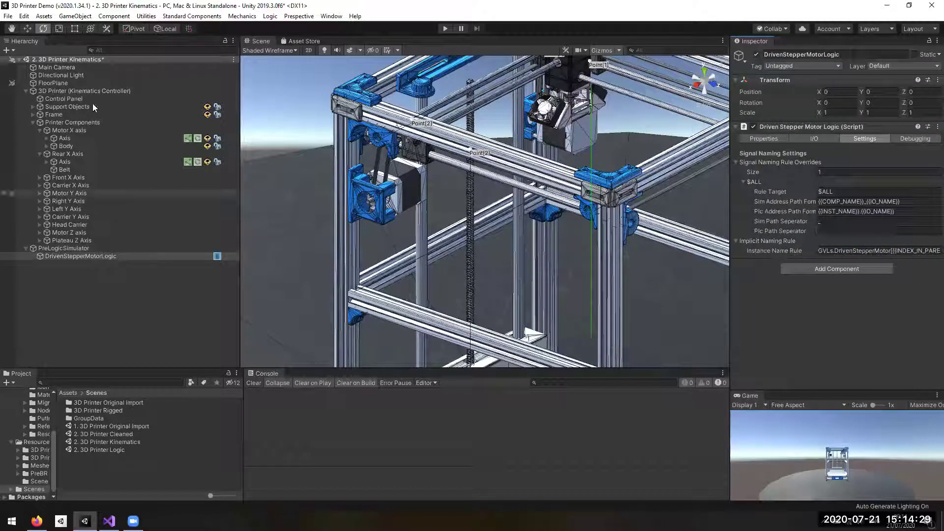
Step: Set the PreLogicSimulator's TwinCAT ADS adapter IPAddress to the copied AMS Net Id with port 851, giving 192.168.2.31.1.1:851
{"action": "left_click", "coordinate": [73, 249]}
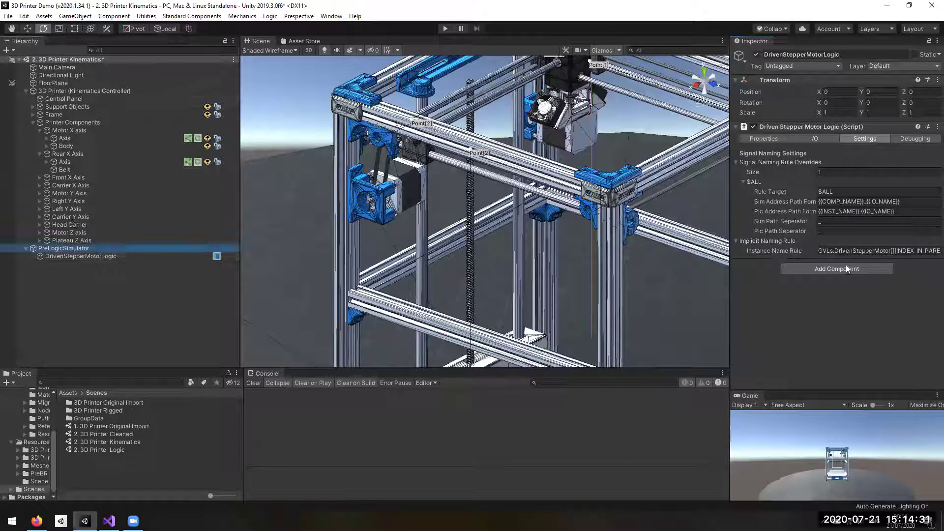
{"action": "scroll", "coordinate": [849, 261], "scroll_direction": "down", "scroll_amount": 5}
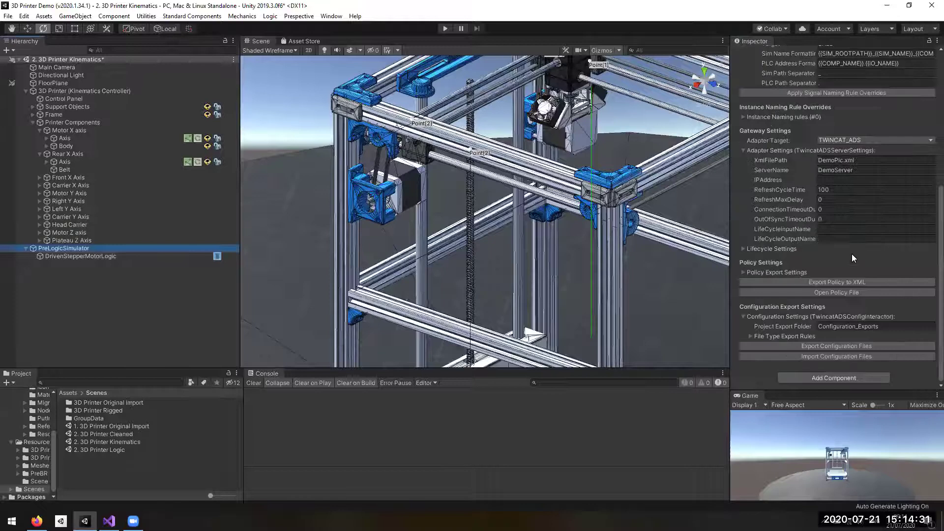
{"action": "left_click", "coordinate": [840, 179]}
{"action": "key", "text": "ctrl+v"}
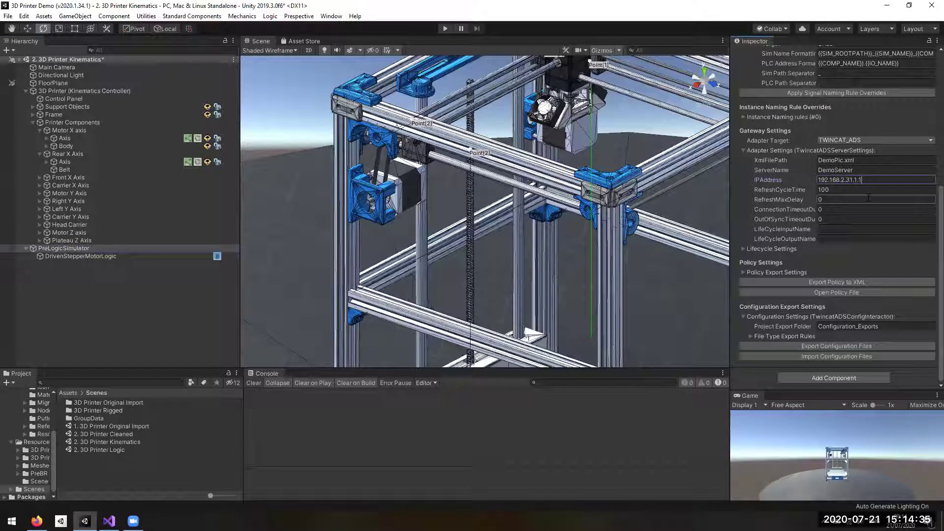
{"action": "type", "text": ":851"}
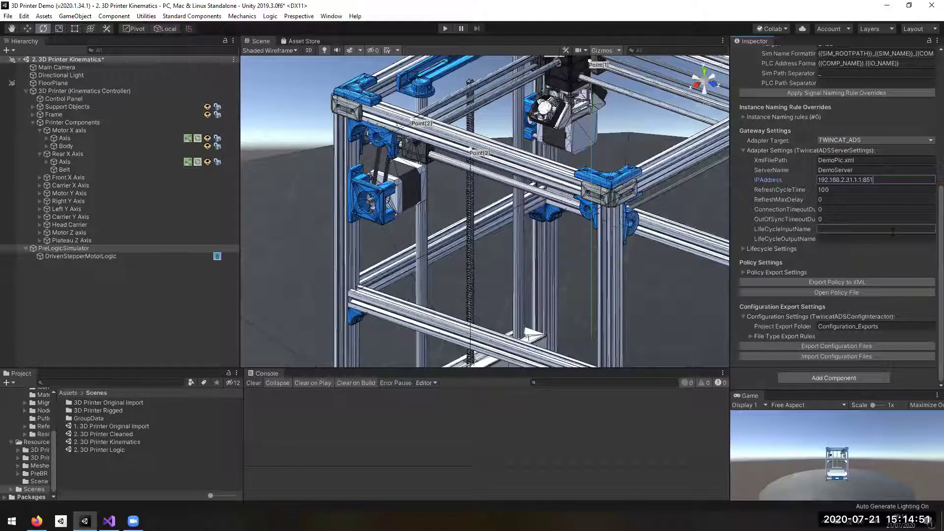
Step: Export the simulator's policy to XML and show the project's root Assets folder
{"action": "scroll", "coordinate": [868, 192], "scroll_direction": "up", "scroll_amount": 3}
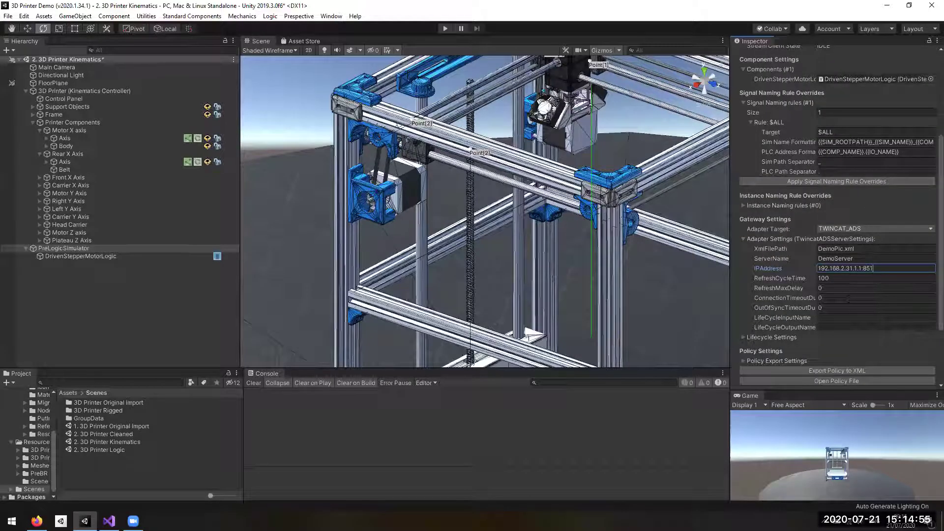
{"action": "scroll", "coordinate": [884, 277], "scroll_direction": "down", "scroll_amount": 1}
{"action": "scroll", "coordinate": [874, 277], "scroll_direction": "down", "scroll_amount": 2}
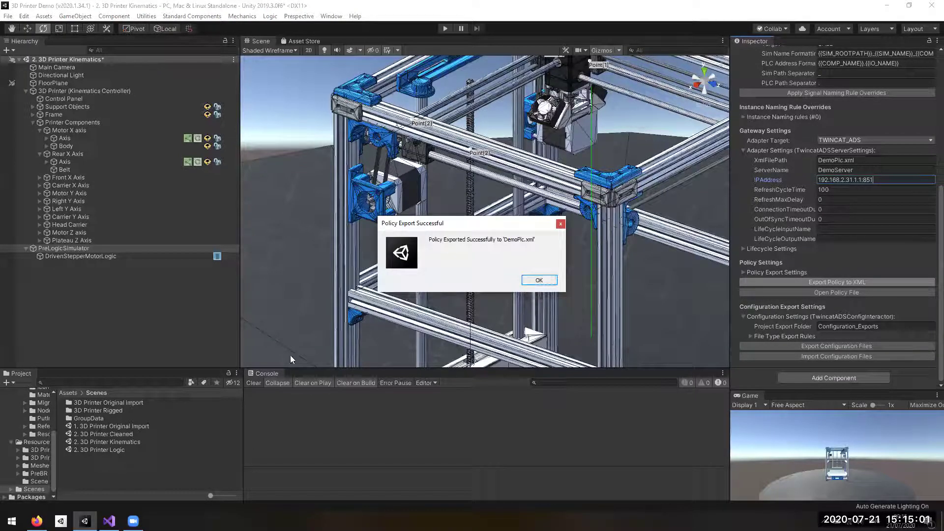
{"action": "key", "text": "Return"}
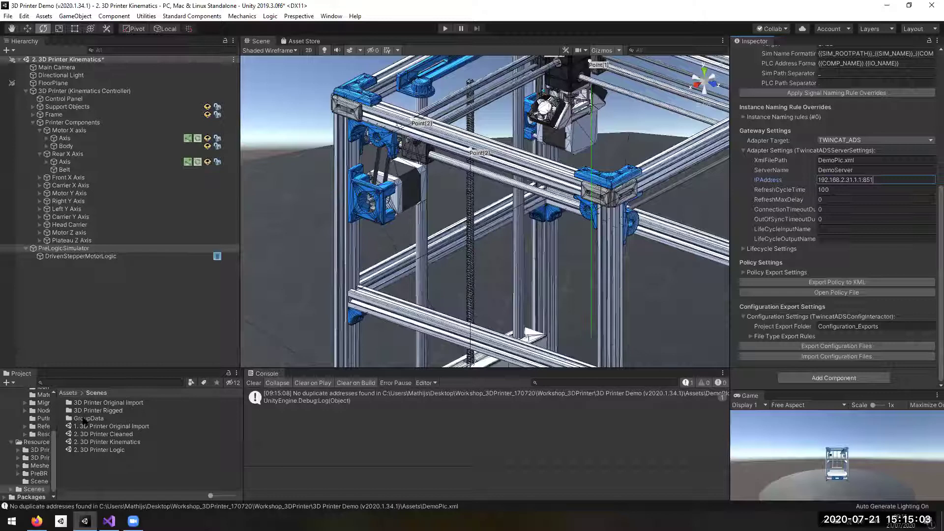
{"action": "key", "text": "BackSpace"}
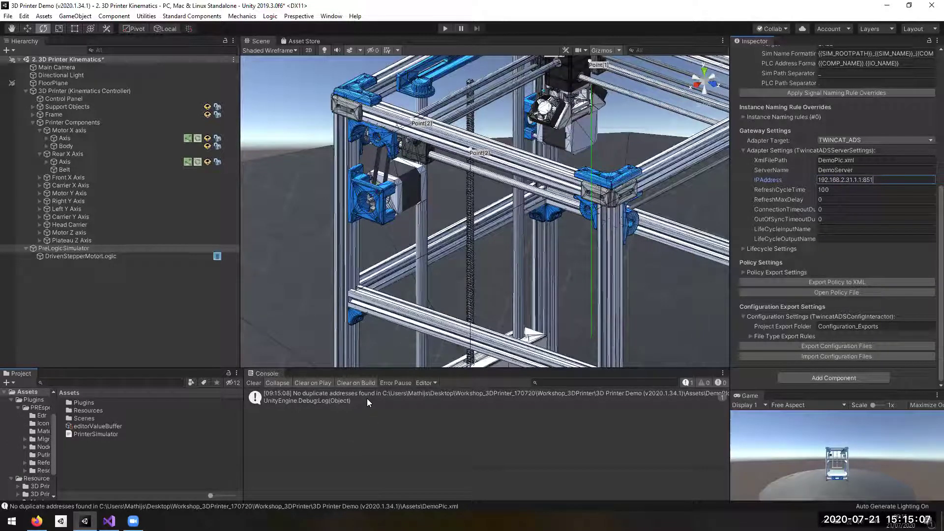
{"action": "key", "text": "Return"}
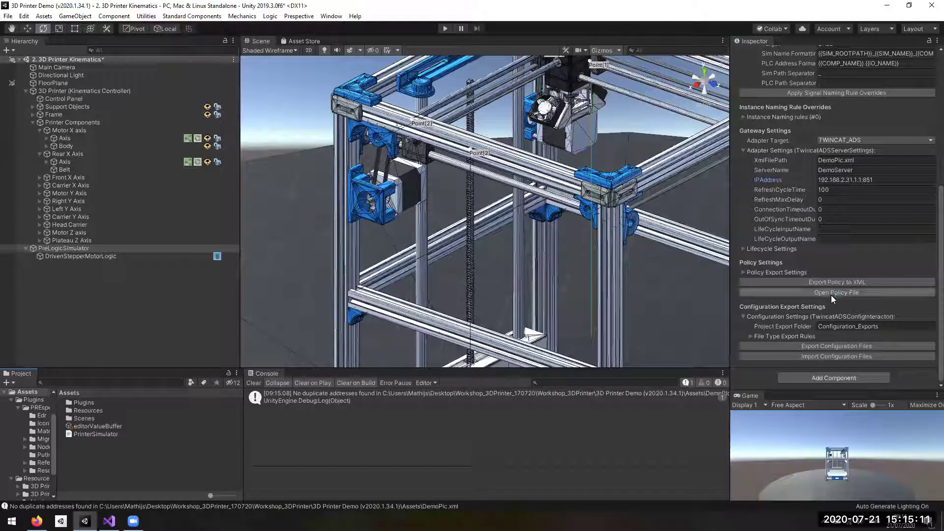
Step: Open the exported policy file and examine the GVLs.DrivenStepperMotor input addresses for velocity, position in degrees and position in steps
{"action": "left_click", "coordinate": [832, 294]}
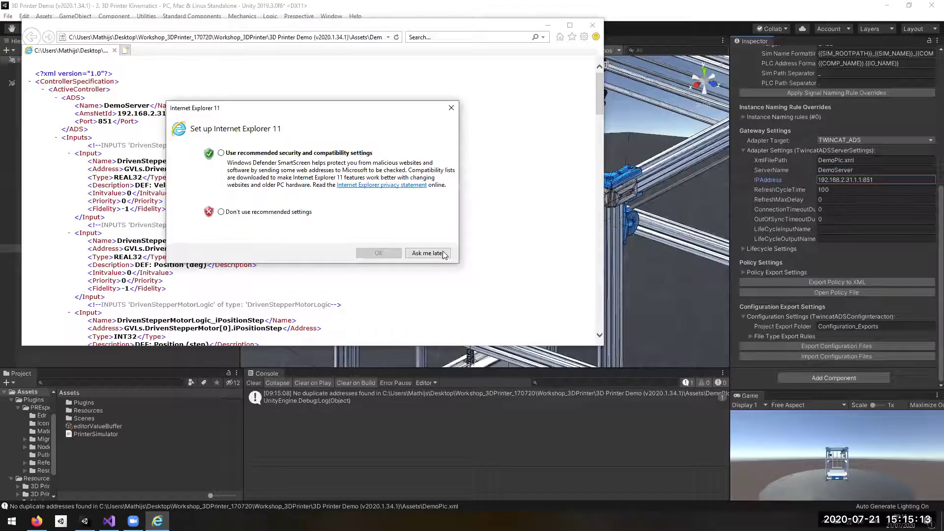
{"action": "key", "text": "Escape"}
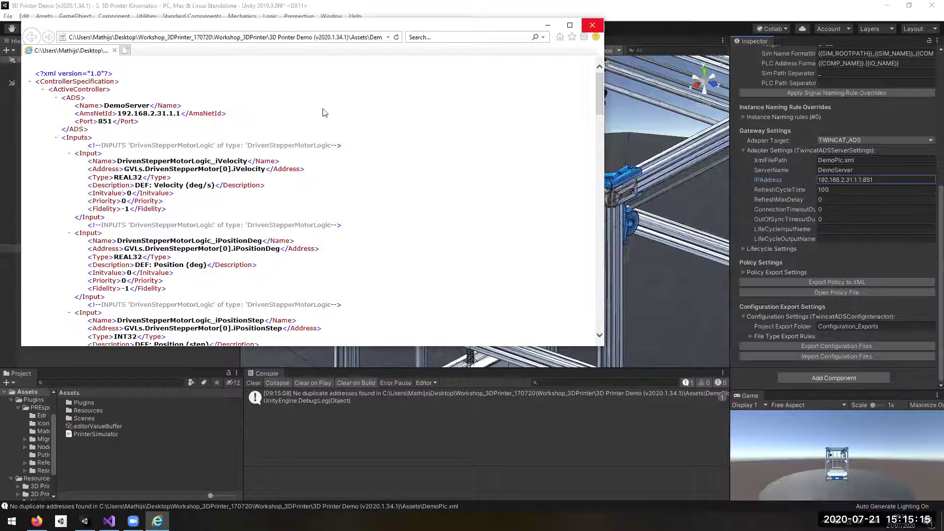
{"action": "key", "text": "super+Up"}
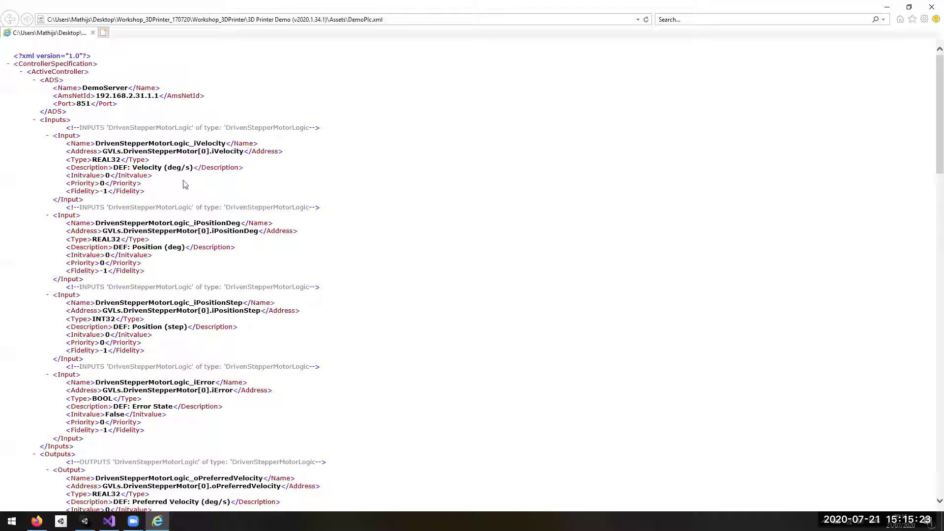
{"action": "double_click", "coordinate": [225, 153]}
{"action": "double_click", "coordinate": [230, 232]}
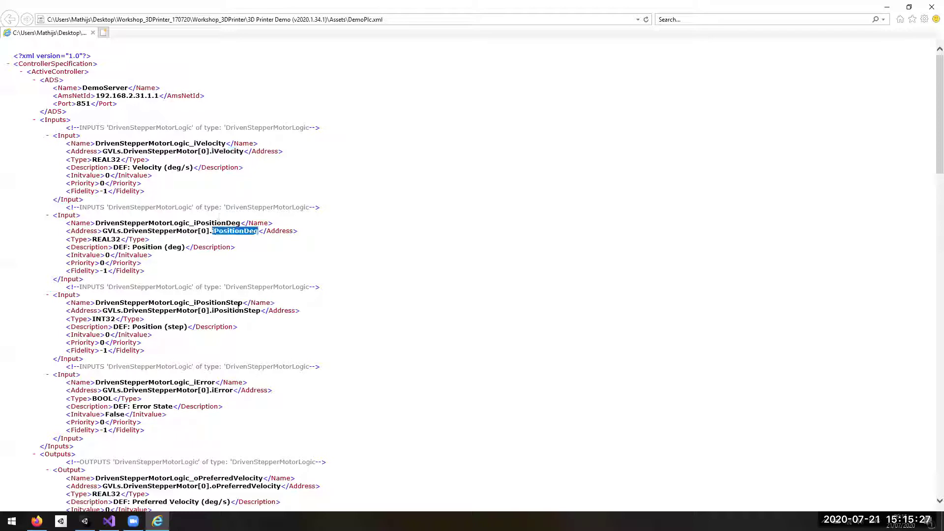
{"action": "double_click", "coordinate": [239, 311]}
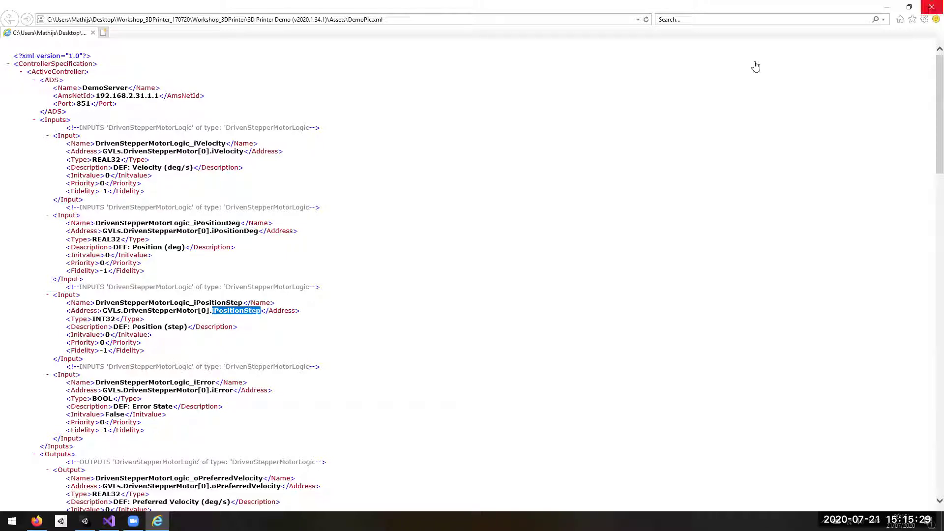
{"action": "left_click", "coordinate": [933, 7]}
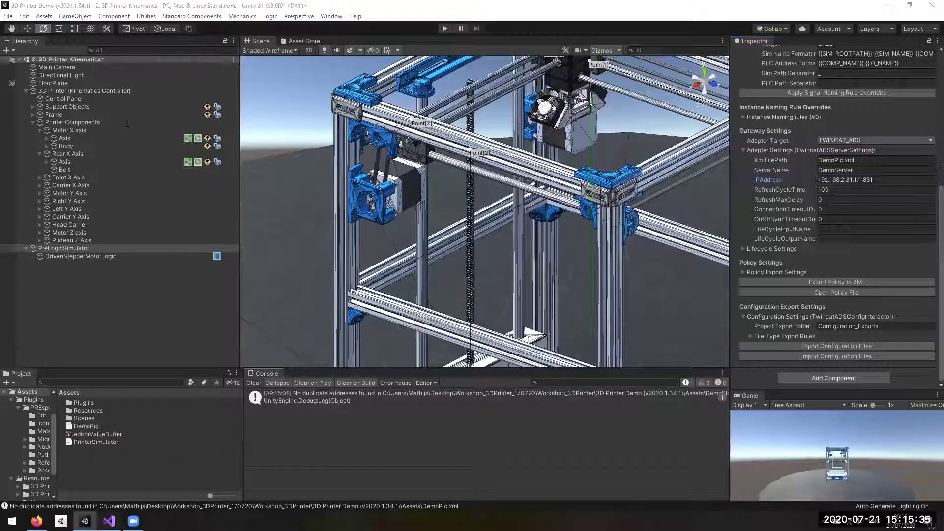
Step: Switch to Visual Studio and create a new TwinCAT PLC Project named DemoPLC2 in a new solution
{"action": "key", "text": "alt+Tab"}
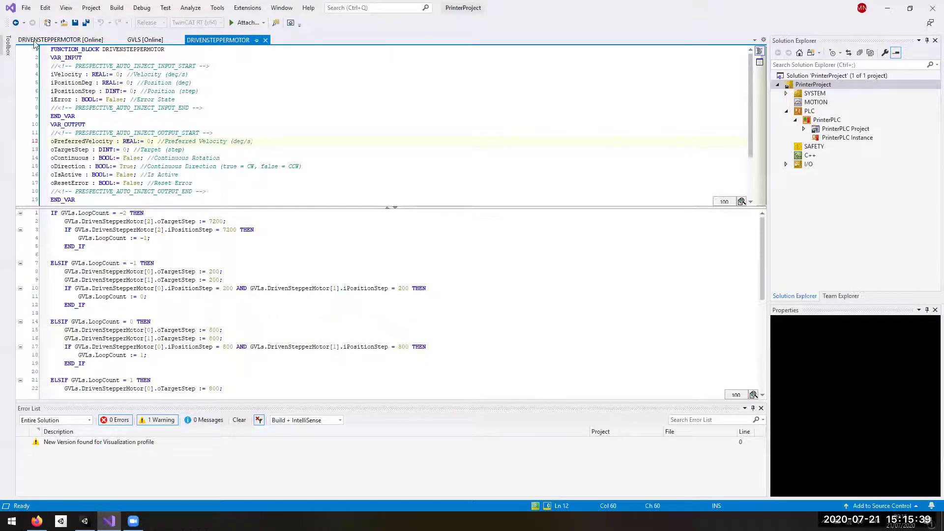
{"action": "left_click", "coordinate": [26, 8]}
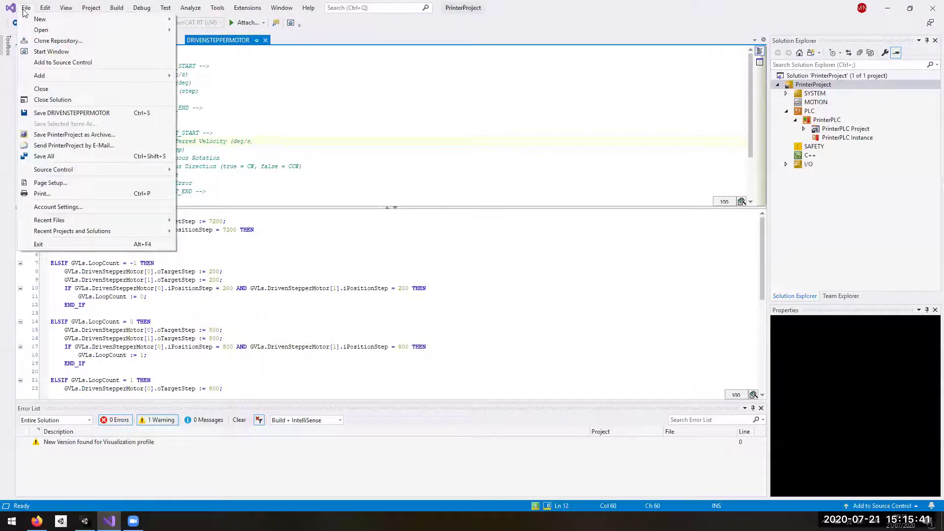
{"action": "mouse_move", "coordinate": [123, 19]}
{"action": "left_click", "coordinate": [248, 22]}
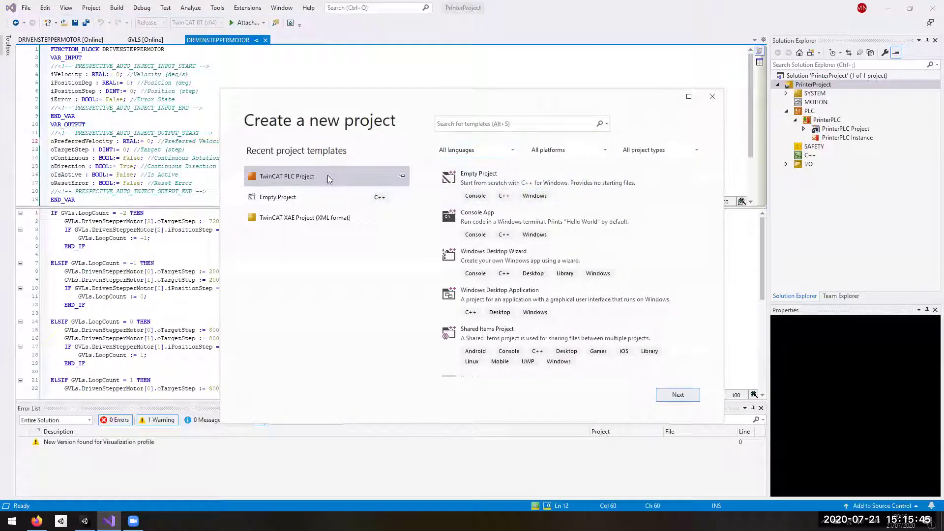
{"action": "left_click", "coordinate": [678, 394]}
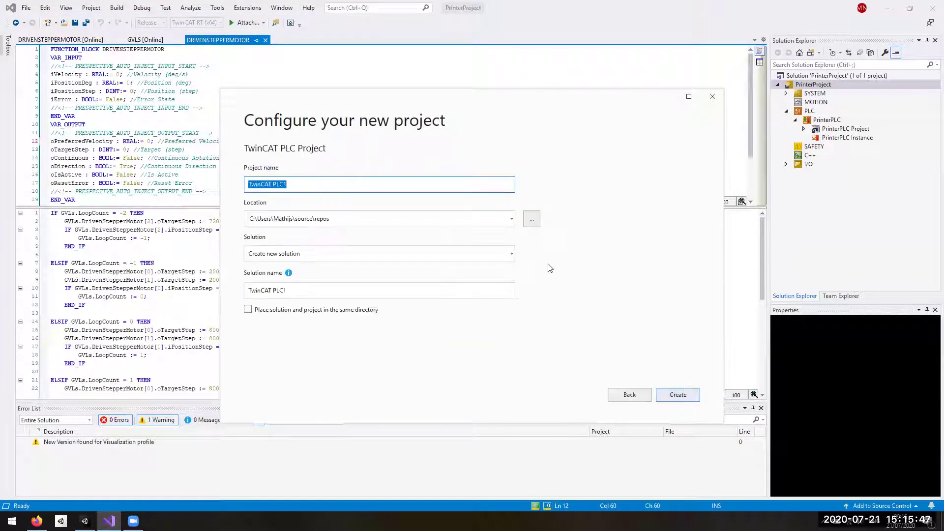
{"action": "type", "text": "DemoPLC2"}
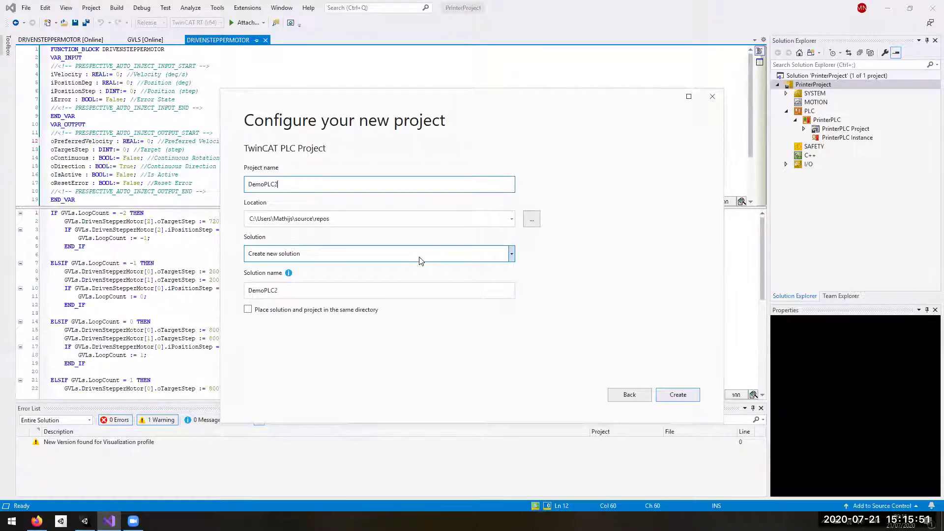
{"action": "left_click", "coordinate": [678, 396]}
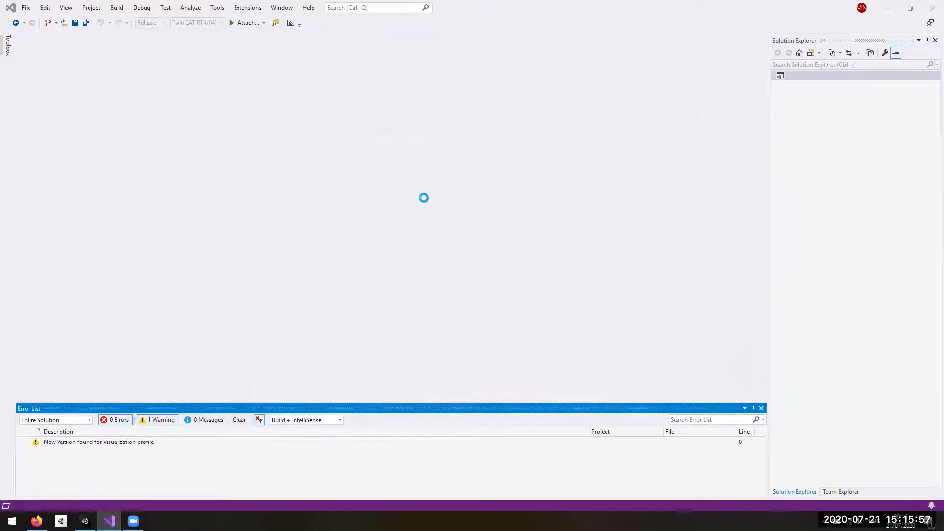
Step: Add a Standard PLC Project named PLC to the DemoPLC2 project
{"action": "left_click", "coordinate": [297, 142]}
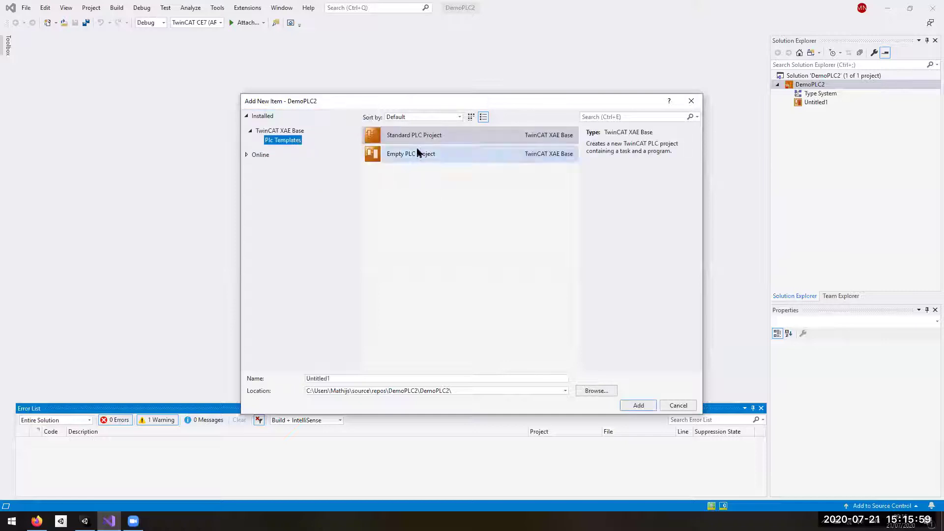
{"action": "left_click", "coordinate": [439, 379]}
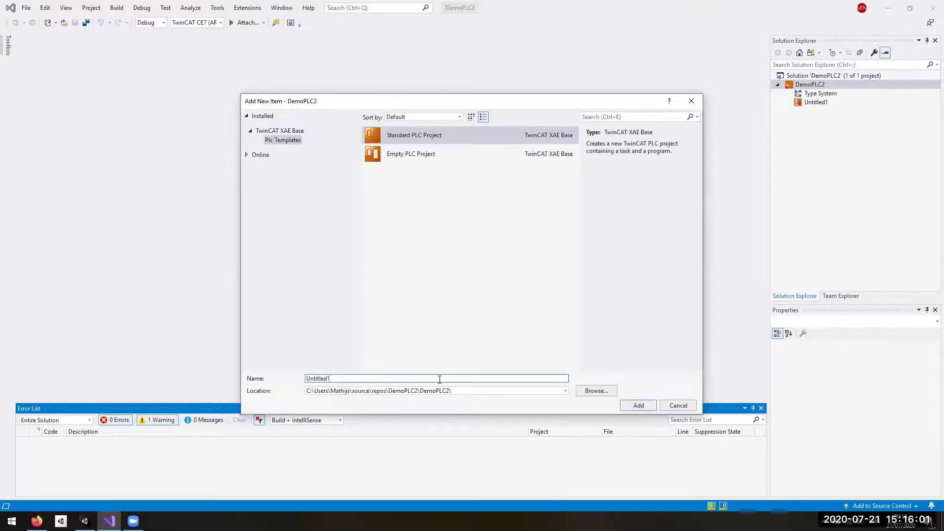
{"action": "key", "text": "BackSpace"}
{"action": "key", "text": "BackSpace"}
{"action": "key", "text": "BackSpace"}
{"action": "key", "text": "BackSpace"}
{"action": "key", "text": "BackSpace"}
{"action": "key", "text": "BackSpace"}
{"action": "key", "text": "BackSpace"}
{"action": "key", "text": "BackSpace"}
{"action": "key", "text": "BackSpace"}
{"action": "type", "text": "PLC"}
{"action": "left_click", "coordinate": [638, 406]}
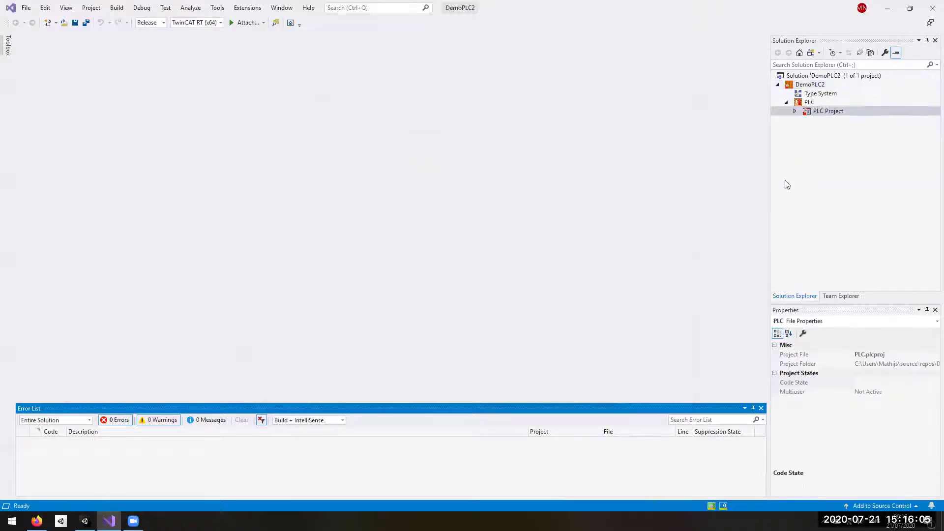
Step: Copy the PLC project's Project Folder path from its properties and switch back to Unity
{"action": "left_click", "coordinate": [898, 364]}
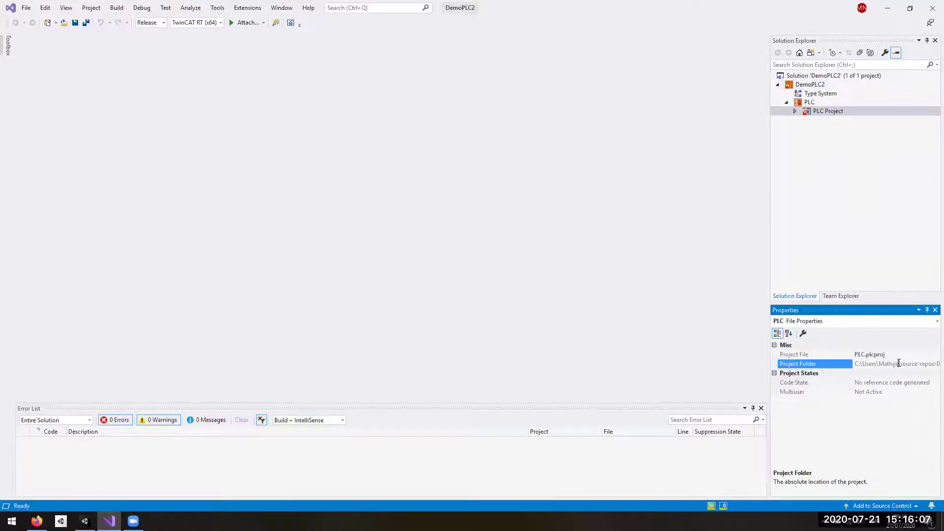
{"action": "left_click", "coordinate": [899, 363]}
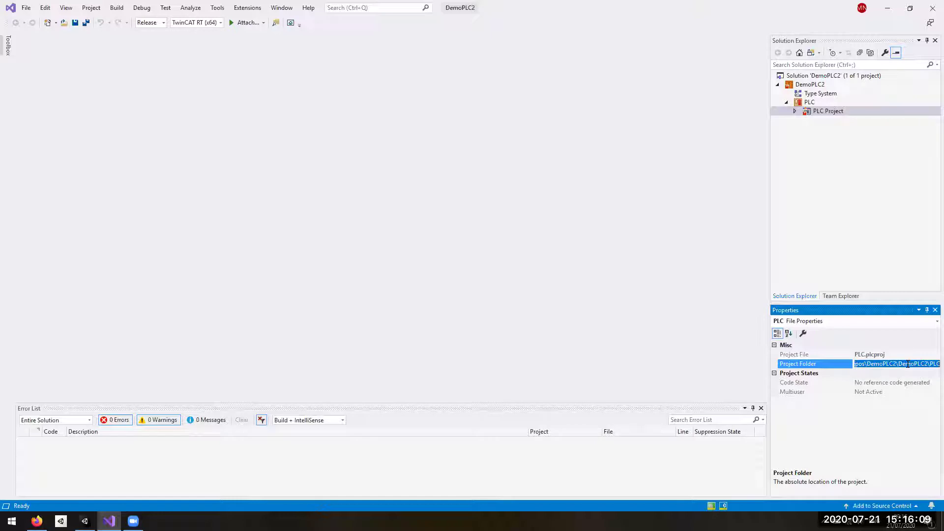
{"action": "key", "text": "super+e"}
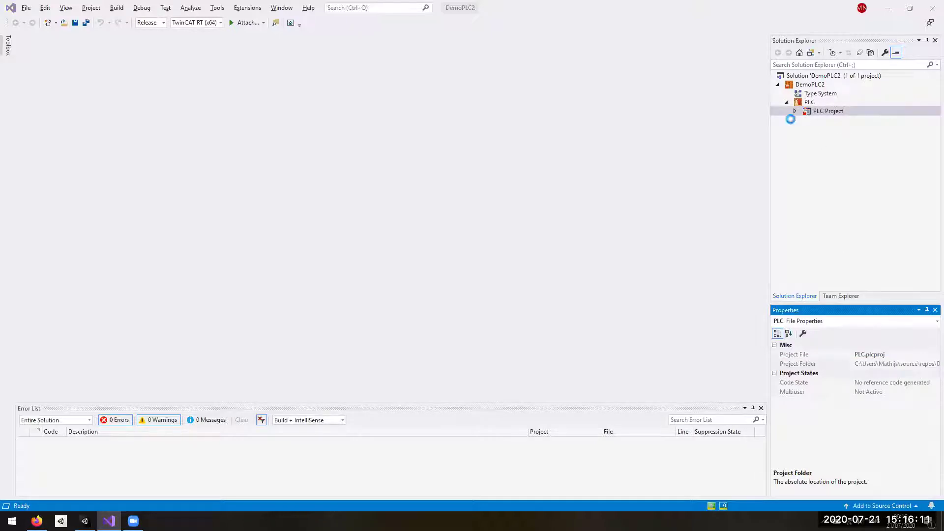
{"action": "key", "text": "alt+Tab"}
Step: Set the Project Export Folder to the copied PLC project path, export the configuration files, and clear the console
{"action": "left_click", "coordinate": [864, 327]}
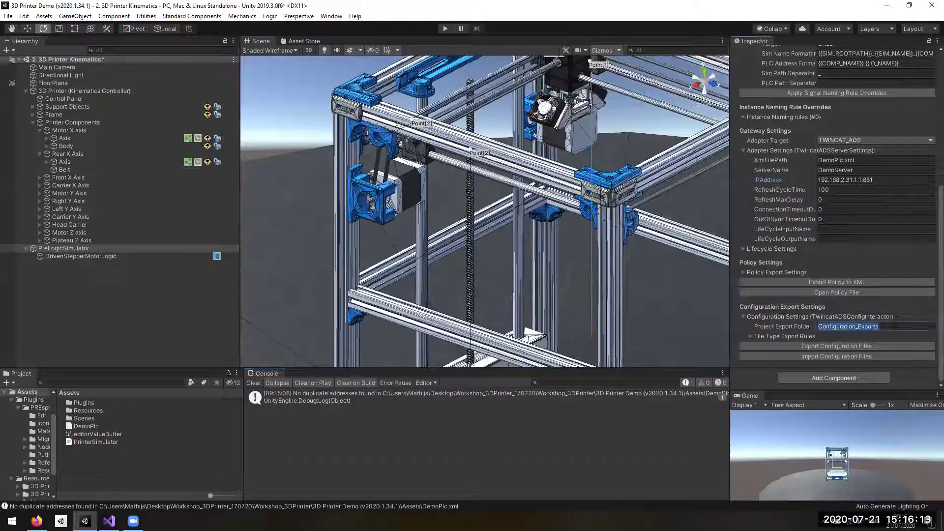
{"action": "key", "text": "ctrl+v"}
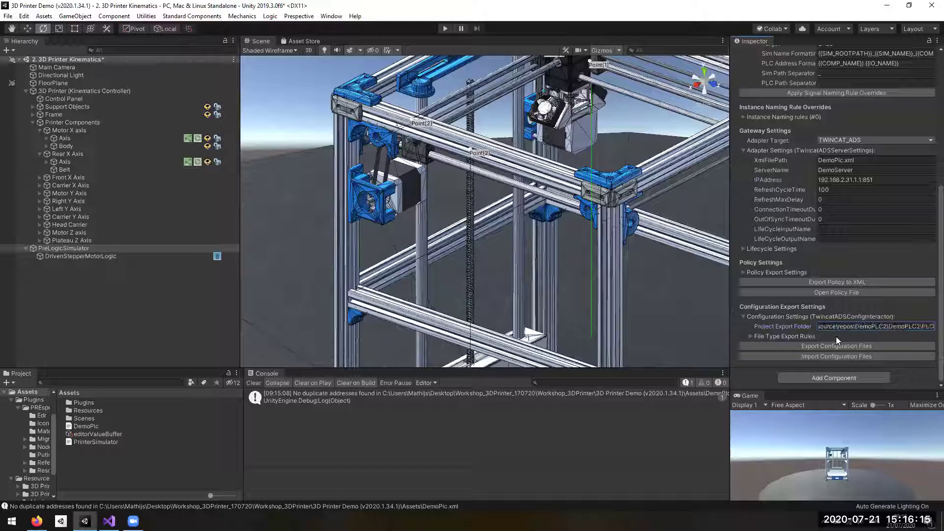
{"action": "left_click", "coordinate": [827, 347]}
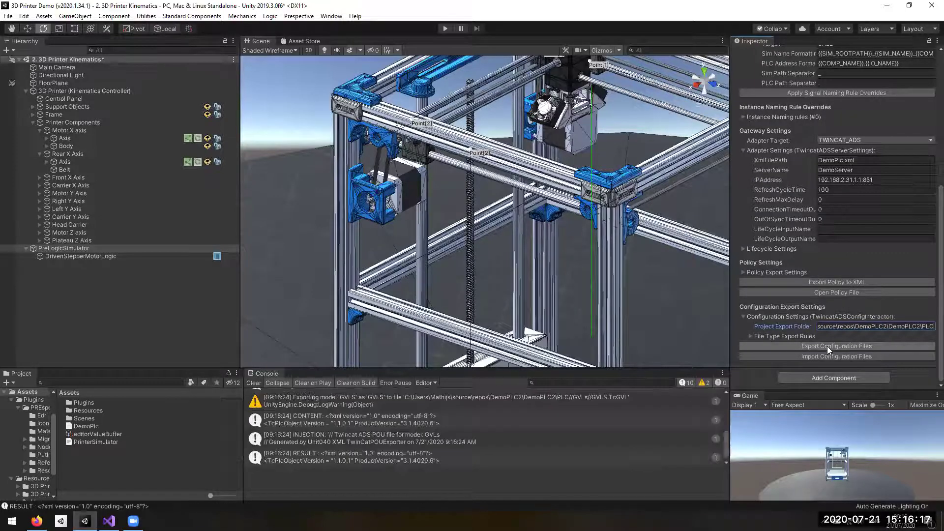
{"action": "left_click", "coordinate": [260, 384]}
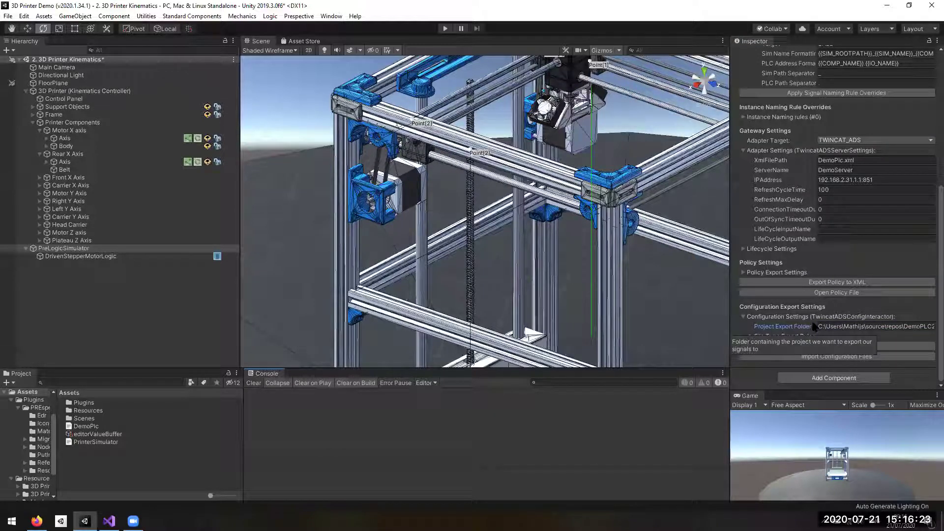
Step: Switch to Visual Studio and add the existing GVLS.TcGVL file to the PLC project's GVLs folder
{"action": "key", "text": "alt+Tab"}
{"action": "left_click", "coordinate": [795, 111]}
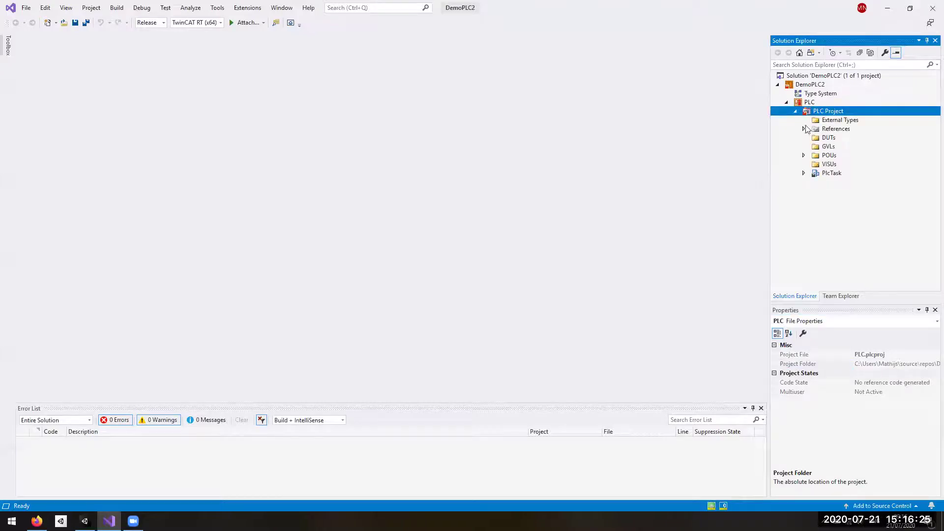
{"action": "left_click", "coordinate": [828, 148]}
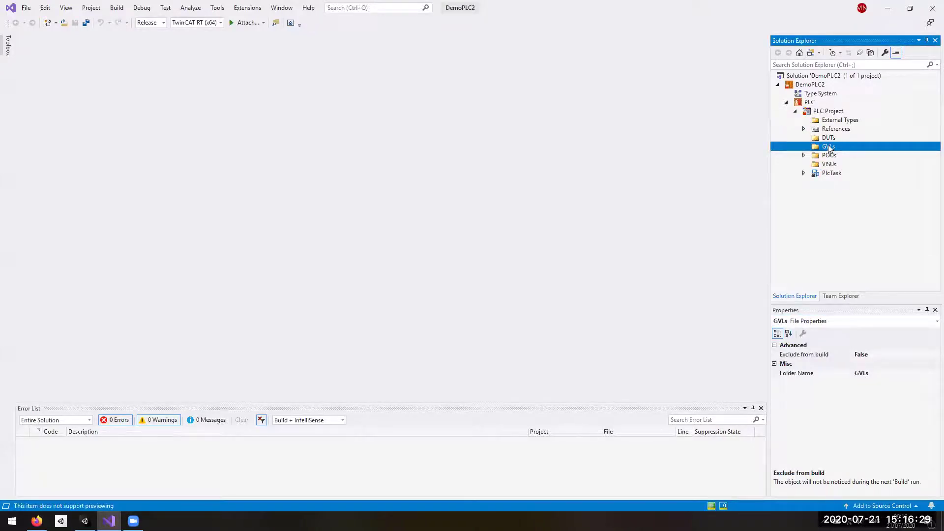
{"action": "right_click", "coordinate": [829, 147]}
{"action": "mouse_move", "coordinate": [853, 155]}
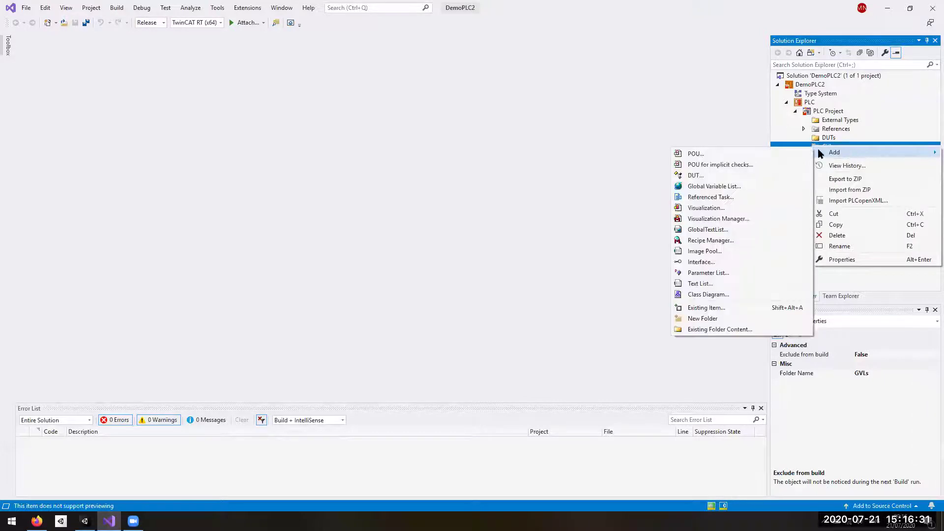
{"action": "left_click", "coordinate": [712, 308]}
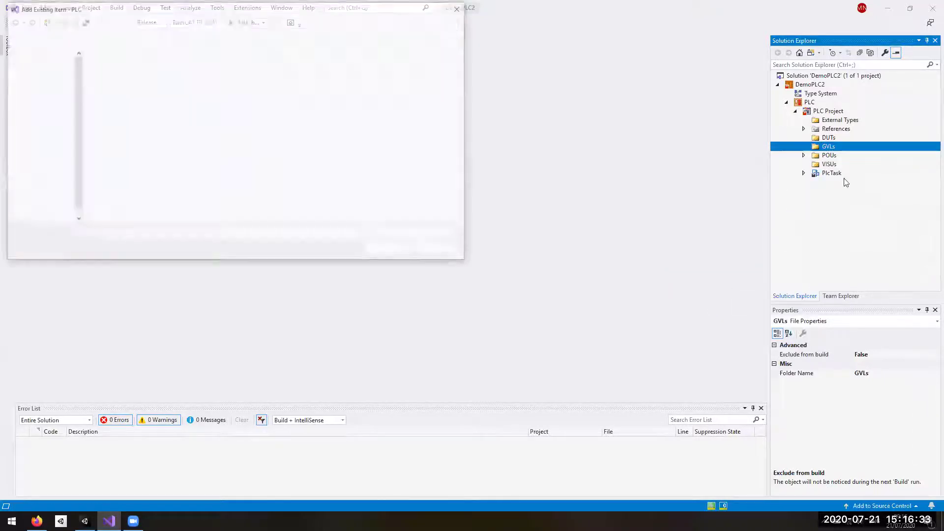
{"action": "double_click", "coordinate": [121, 93]}
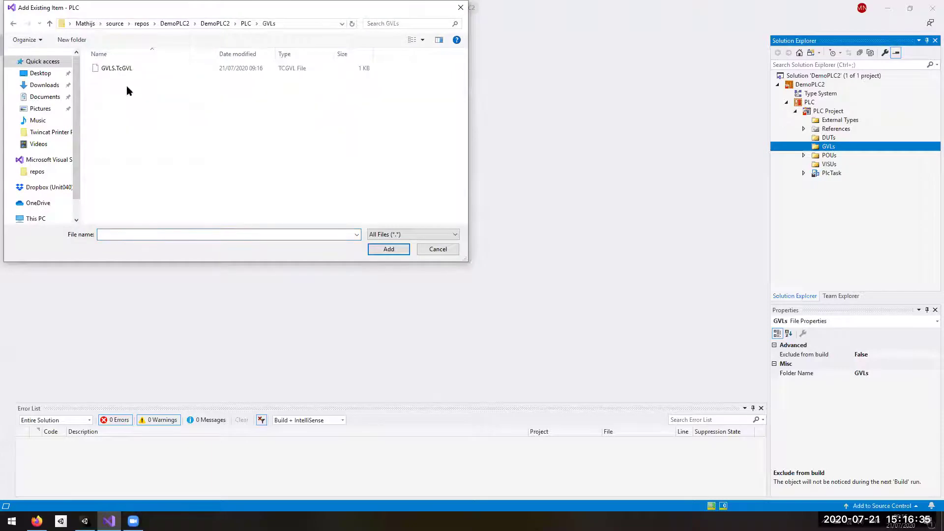
{"action": "left_click", "coordinate": [119, 70]}
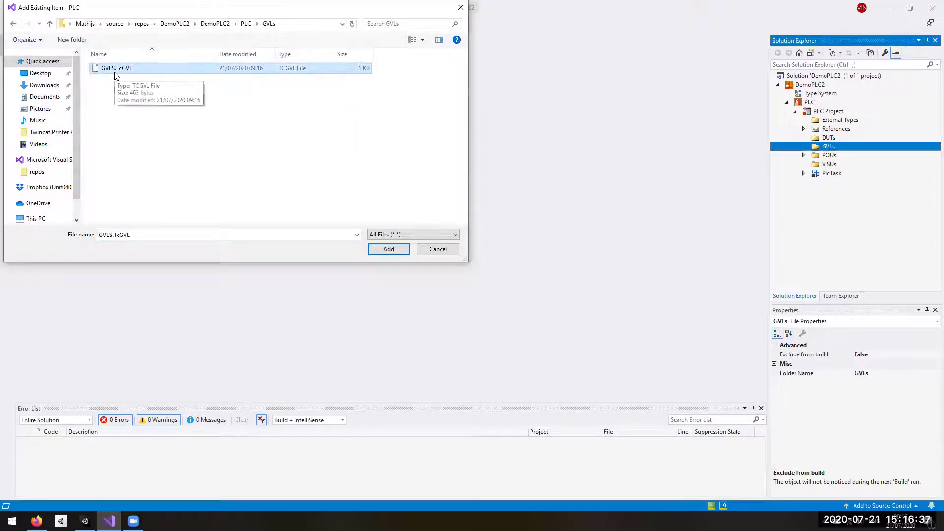
{"action": "double_click", "coordinate": [115, 72]}
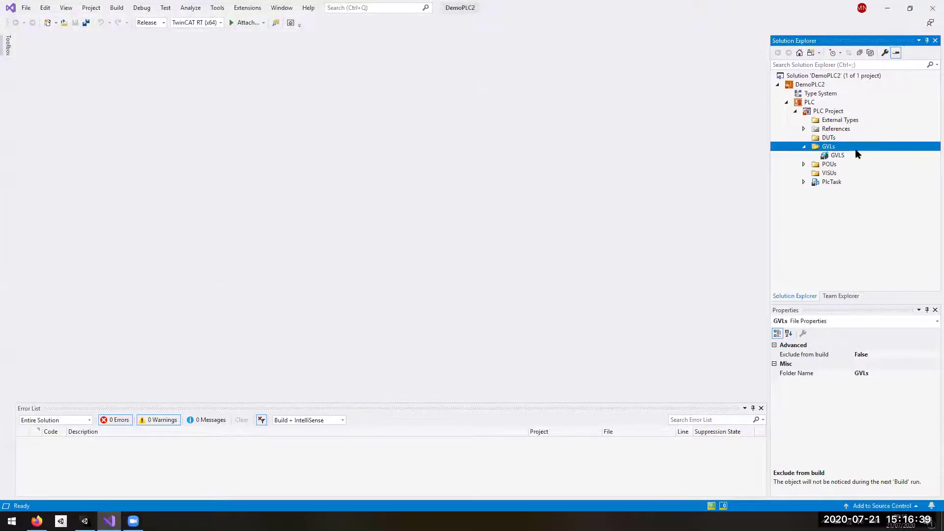
Step: Add the existing DRIVENSTEPPERMOTOR.TcPOU file from the project's POUs directory to the POUs folder
{"action": "right_click", "coordinate": [826, 166]}
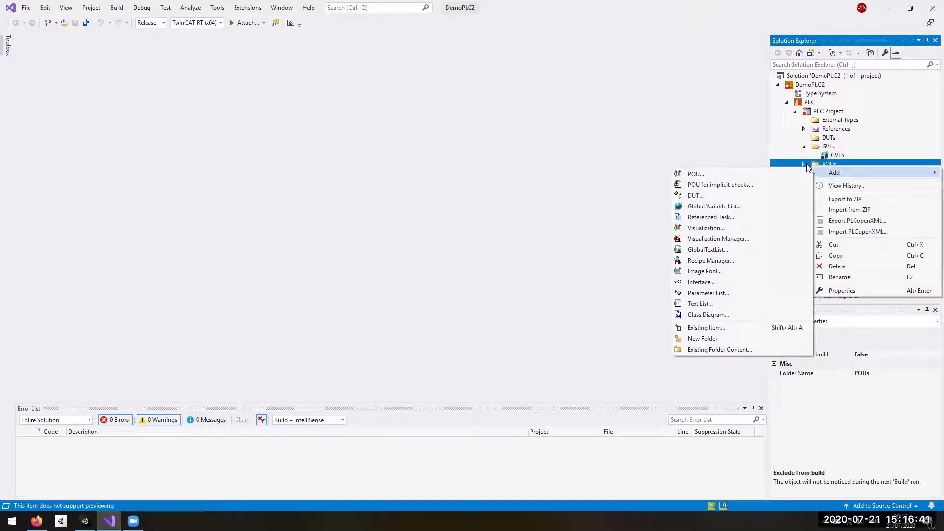
{"action": "double_click", "coordinate": [819, 166]}
{"action": "right_click", "coordinate": [832, 165]}
{"action": "mouse_move", "coordinate": [833, 172]}
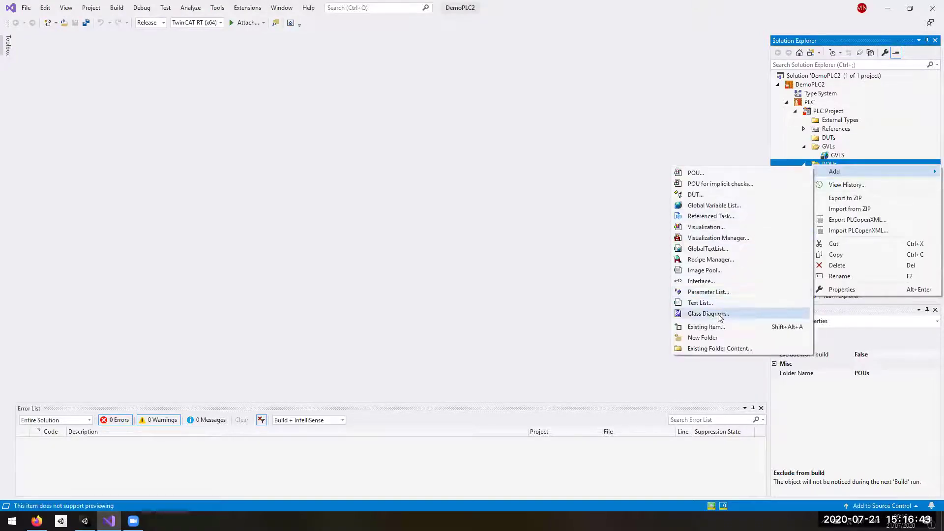
{"action": "left_click", "coordinate": [714, 327]}
{"action": "left_click", "coordinate": [245, 23]}
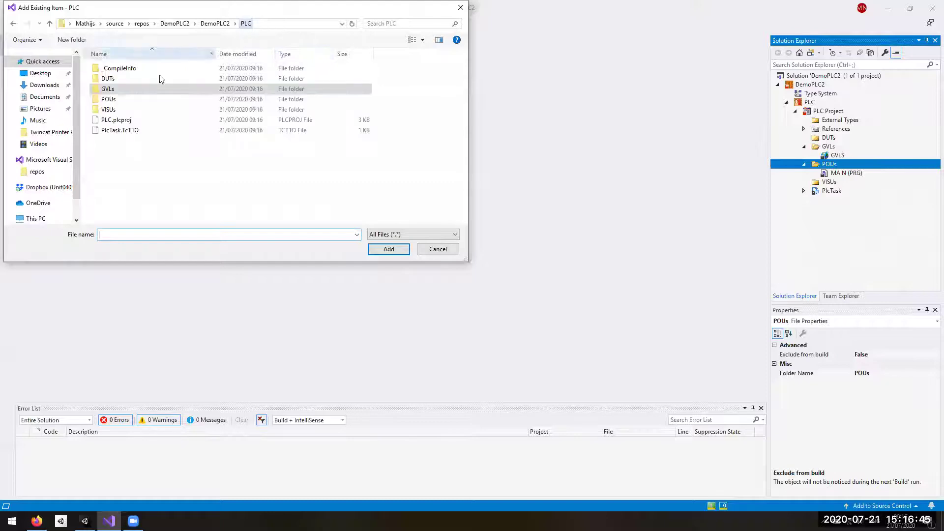
{"action": "double_click", "coordinate": [109, 100]}
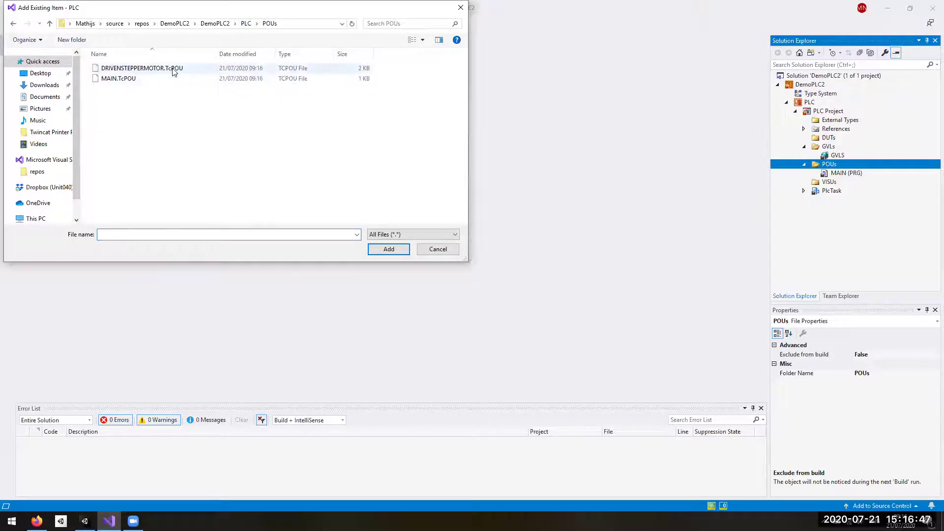
{"action": "double_click", "coordinate": [148, 69]}
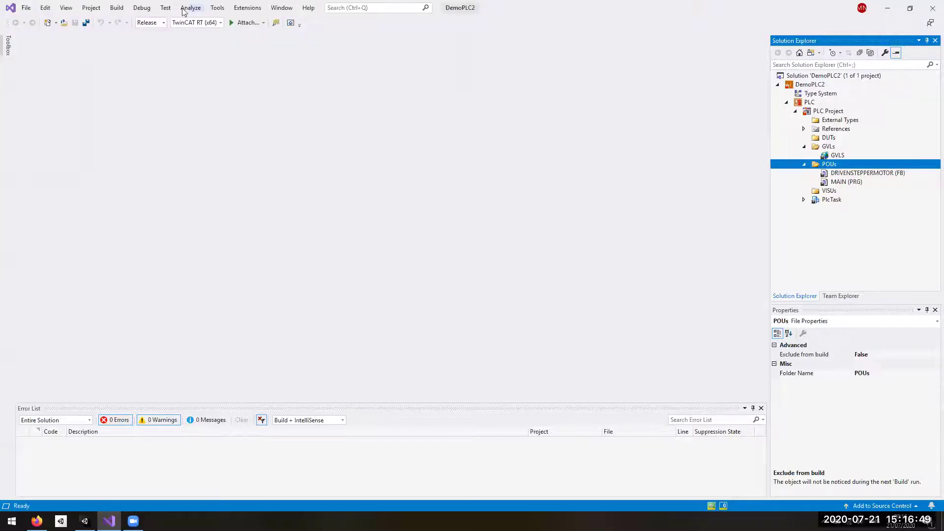
Step: Restart the TwinCAT system and confirm the restart
{"action": "left_click", "coordinate": [247, 11]}
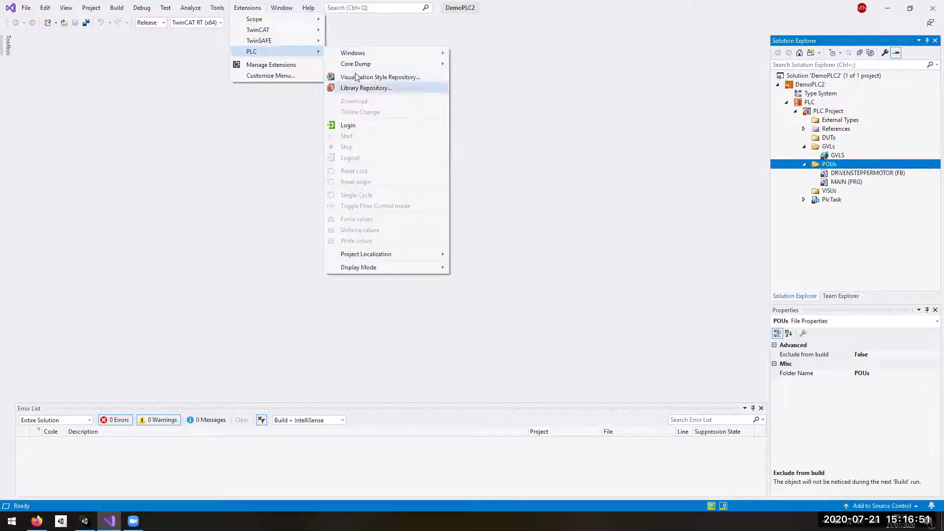
{"action": "mouse_move", "coordinate": [273, 33]}
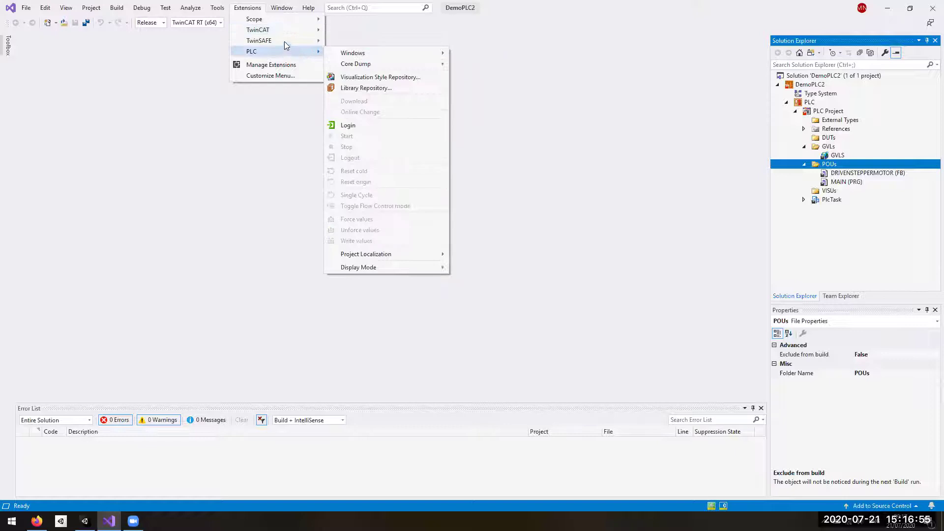
{"action": "left_click", "coordinate": [713, 103]}
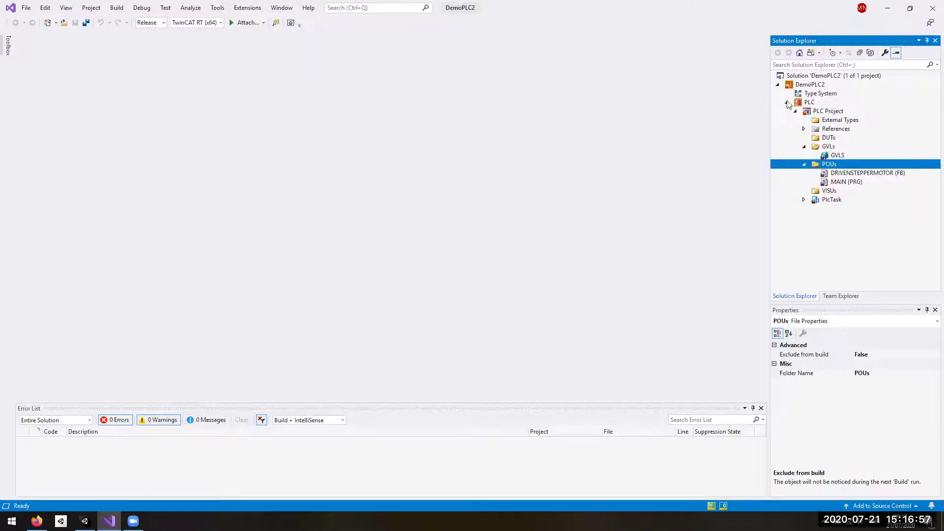
{"action": "left_click", "coordinate": [249, 7]}
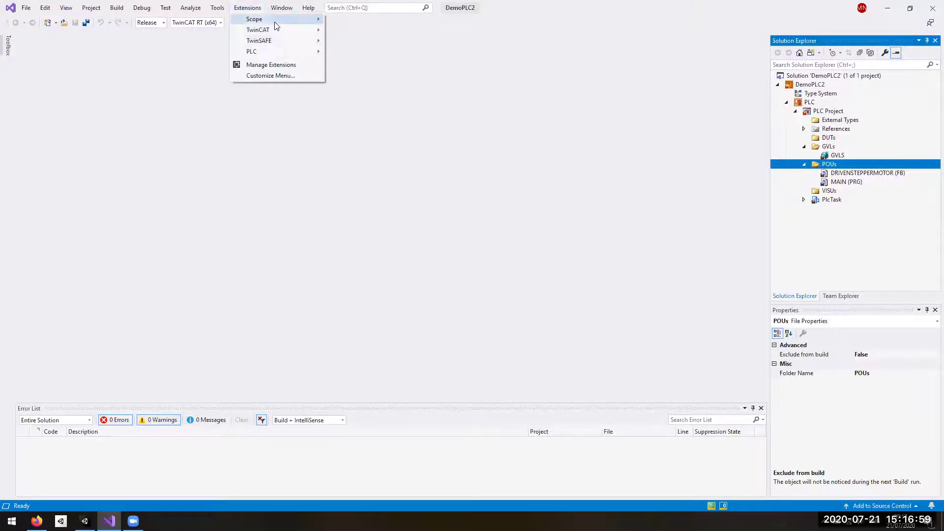
{"action": "mouse_move", "coordinate": [279, 32]}
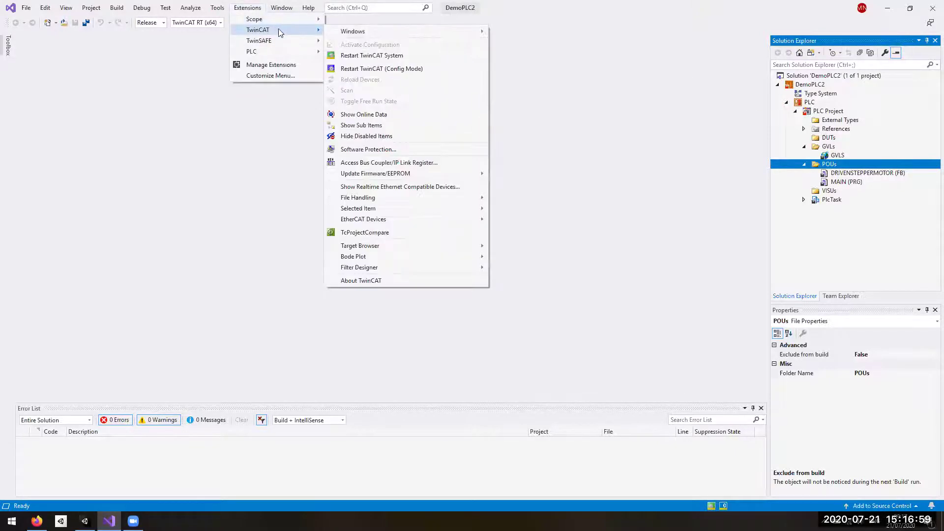
{"action": "left_click", "coordinate": [385, 57]}
{"action": "left_click", "coordinate": [478, 296]}
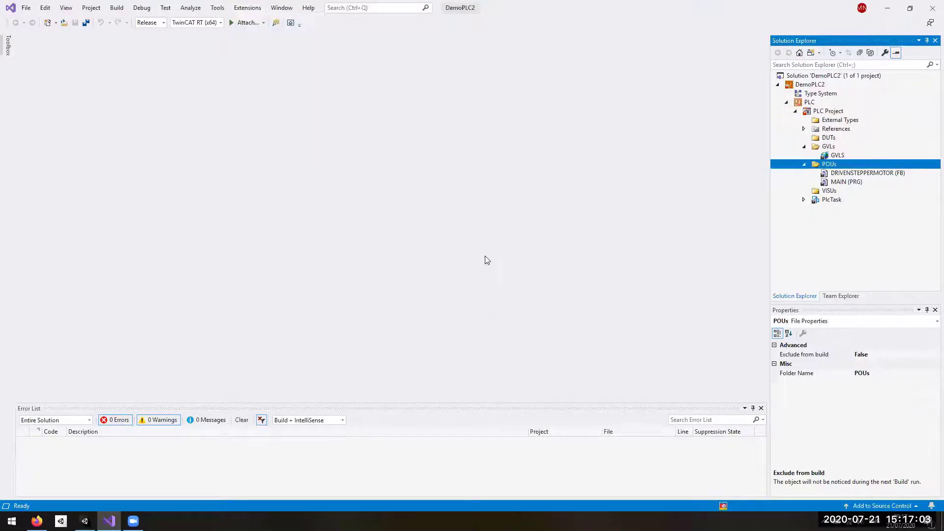
Step: Log in to the PLC from the DemoPLC2 project
{"action": "left_click", "coordinate": [247, 8]}
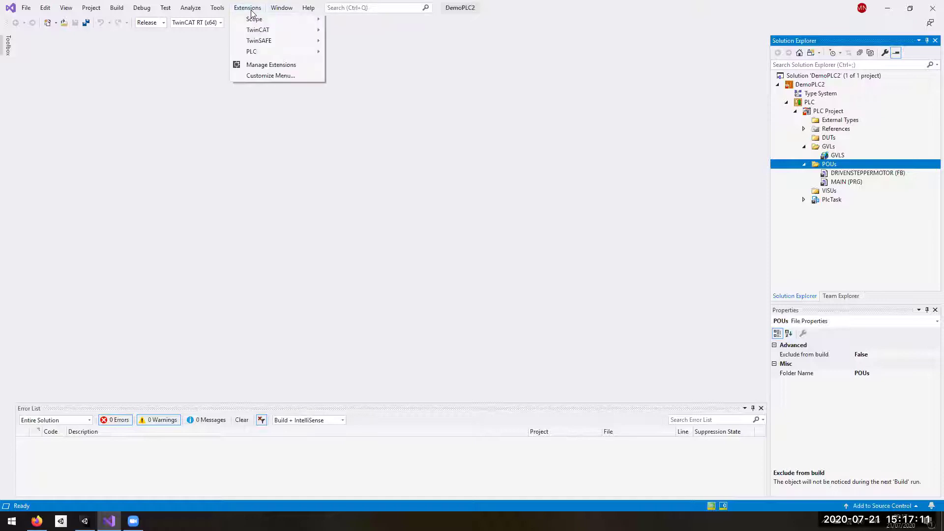
{"action": "mouse_move", "coordinate": [282, 31]}
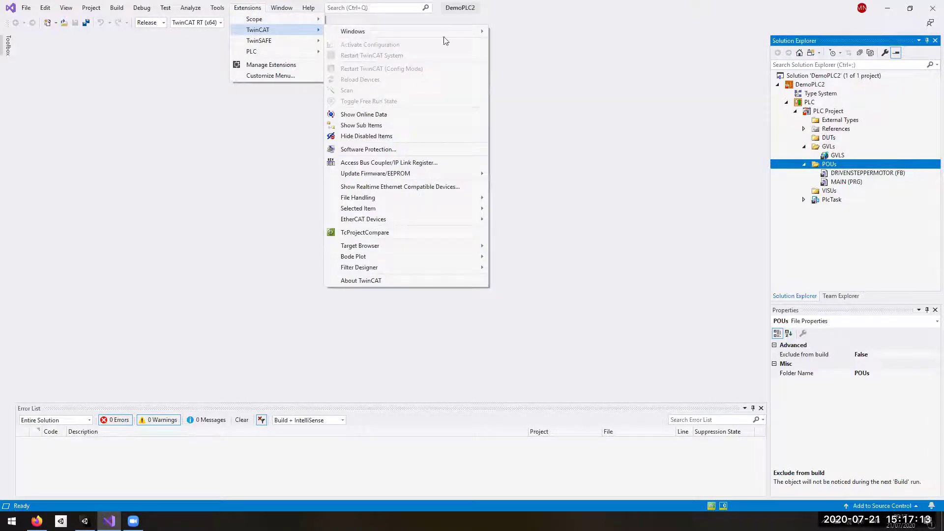
{"action": "left_click", "coordinate": [554, 57]}
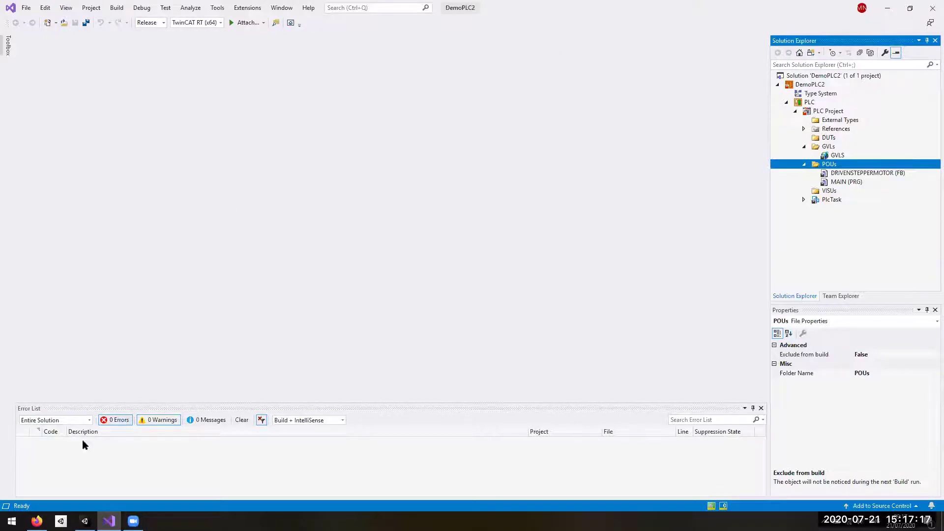
{"action": "left_click", "coordinate": [249, 8]}
{"action": "mouse_move", "coordinate": [265, 32]}
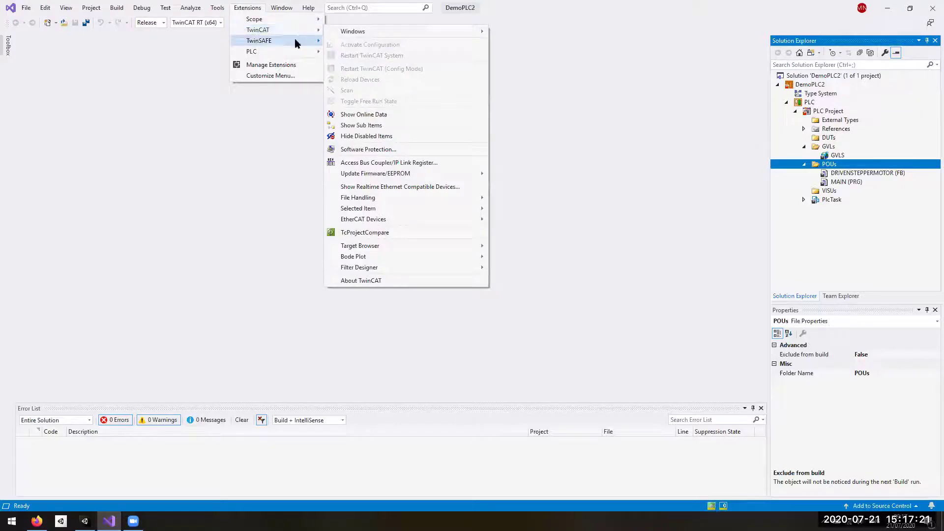
{"action": "mouse_move", "coordinate": [297, 52]}
{"action": "left_click", "coordinate": [368, 125]}
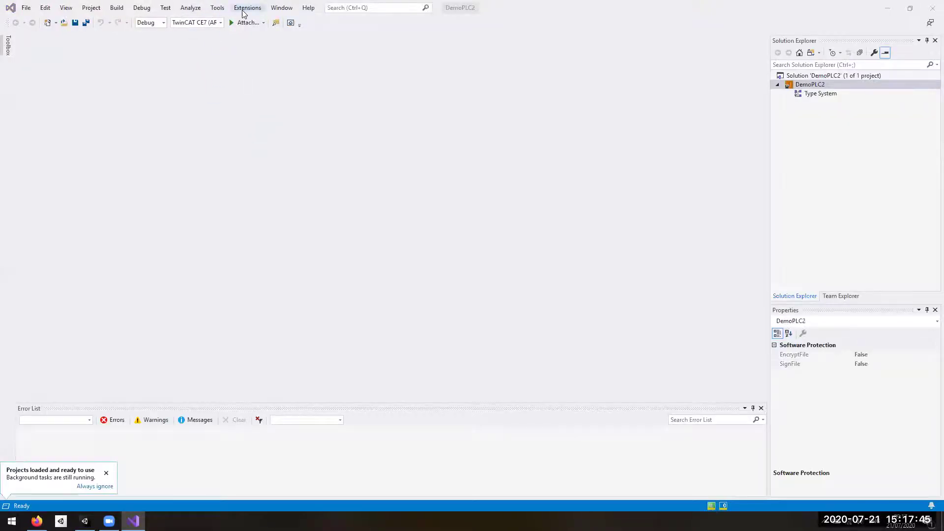
Step: Examine the reopened DemoPLC2 solution's tree, project commands and TwinCAT commands for the PLC project and its configuration activation
{"action": "left_click", "coordinate": [244, 9]}
{"action": "mouse_move", "coordinate": [262, 34]}
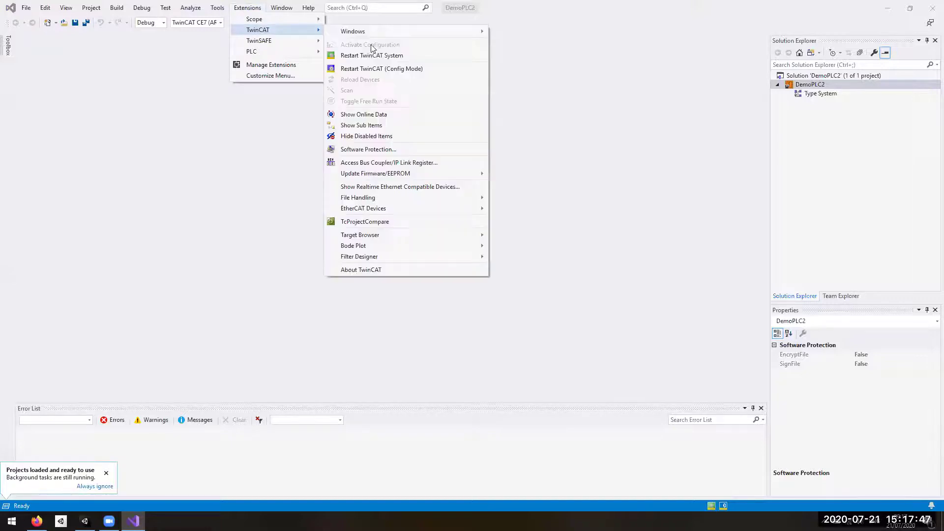
{"action": "left_click", "coordinate": [855, 118]}
{"action": "left_click", "coordinate": [777, 85]}
{"action": "left_click", "coordinate": [777, 85]}
{"action": "left_click", "coordinate": [801, 96]}
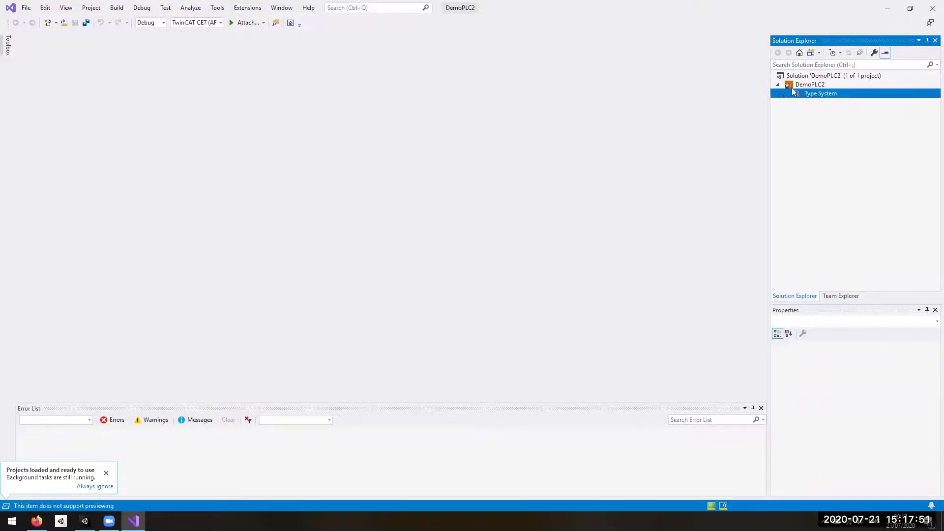
{"action": "left_click", "coordinate": [777, 85]}
{"action": "left_click", "coordinate": [778, 86]}
{"action": "right_click", "coordinate": [807, 86]}
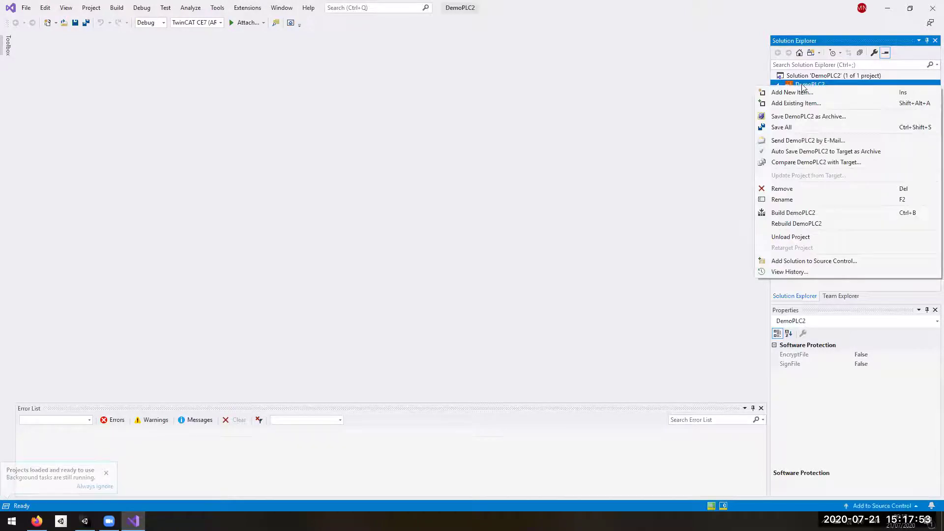
{"action": "left_click", "coordinate": [677, 97]}
{"action": "left_click", "coordinate": [823, 94]}
{"action": "left_click", "coordinate": [828, 87]}
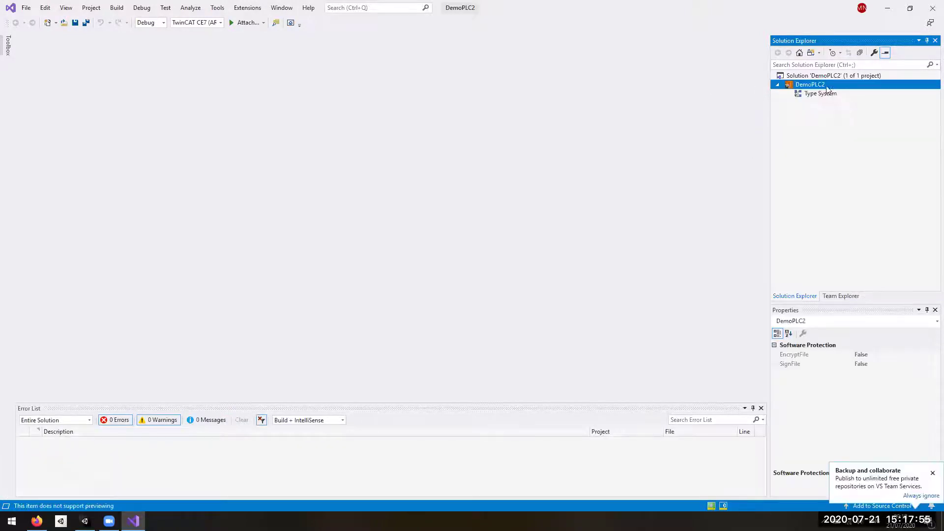
{"action": "left_click", "coordinate": [827, 97]}
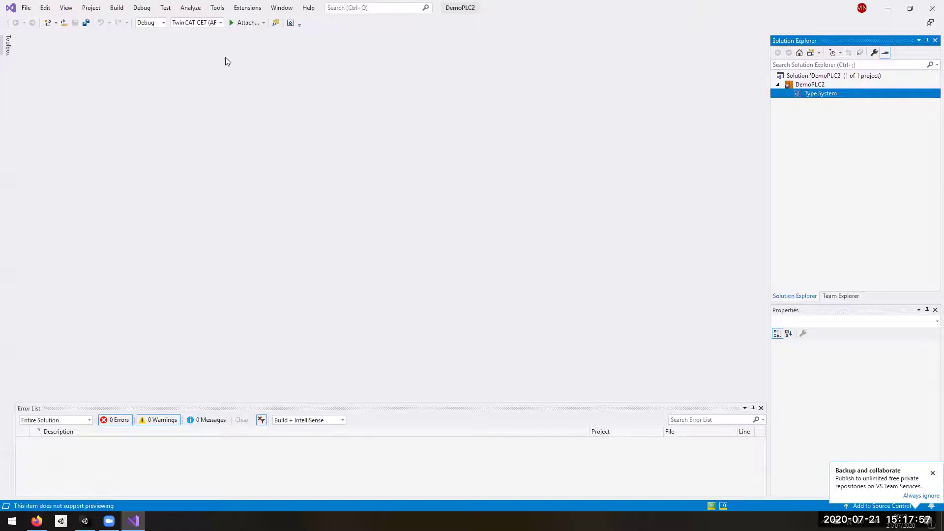
{"action": "double_click", "coordinate": [267, 9]}
{"action": "left_click", "coordinate": [800, 9]}
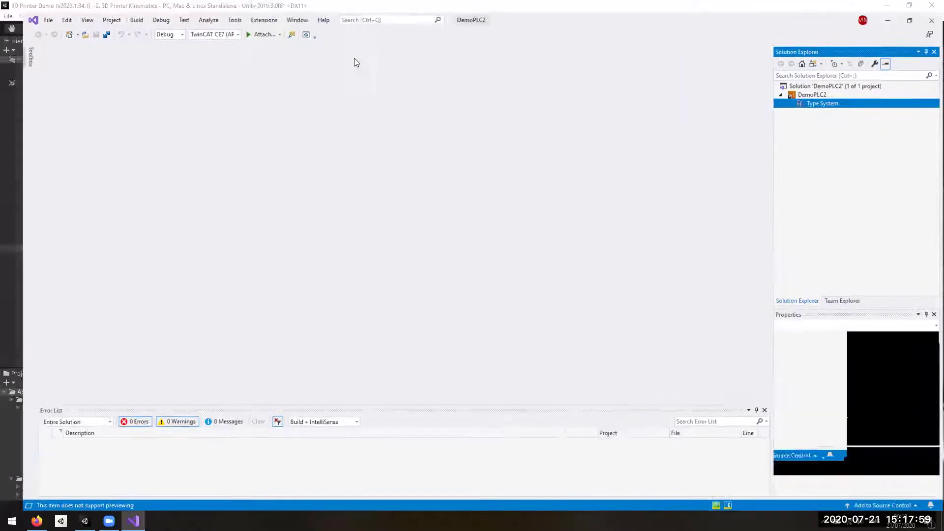
{"action": "right_click", "coordinate": [823, 100]}
{"action": "right_click", "coordinate": [812, 85]}
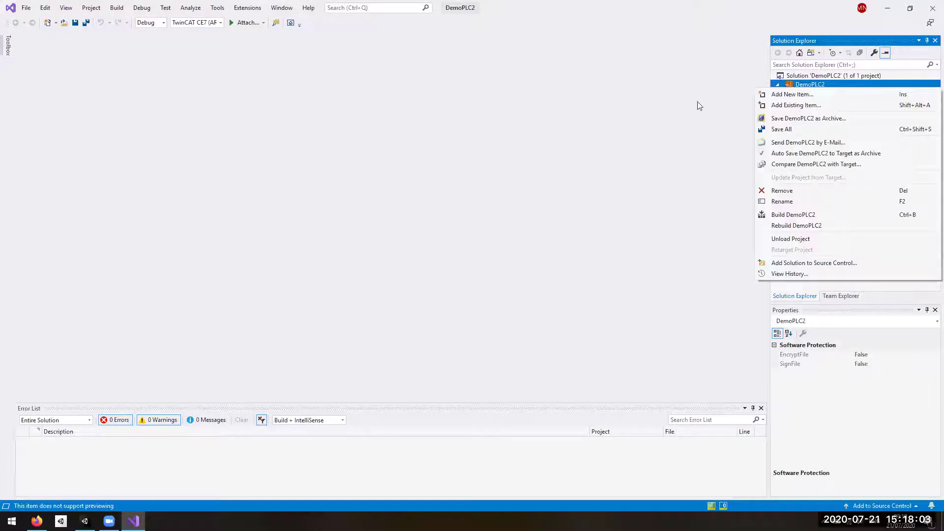
{"action": "left_click", "coordinate": [779, 86]}
{"action": "left_click", "coordinate": [779, 85]}
{"action": "left_click", "coordinate": [779, 85]}
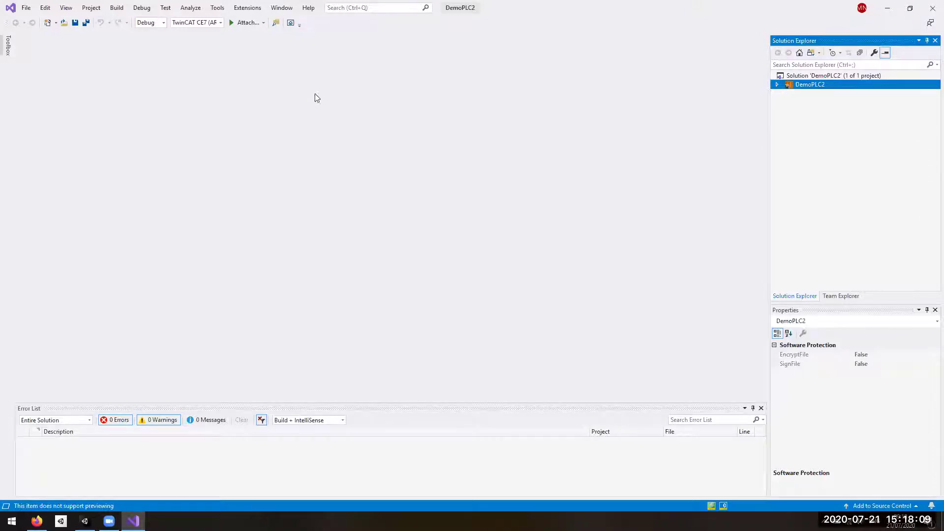
Step: Close Visual Studio and show the Unity project's Resources folder in File Explorer
{"action": "left_click", "coordinate": [932, 8]}
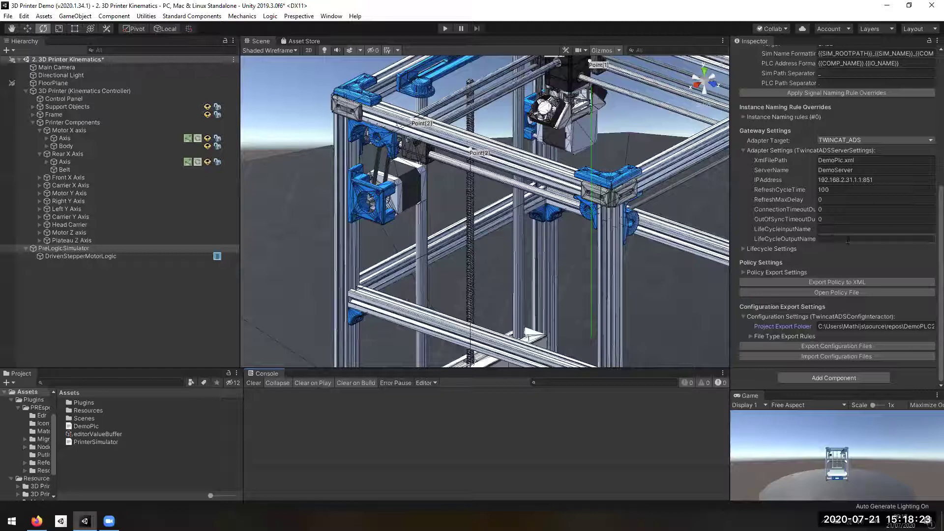
{"action": "right_click", "coordinate": [92, 415]}
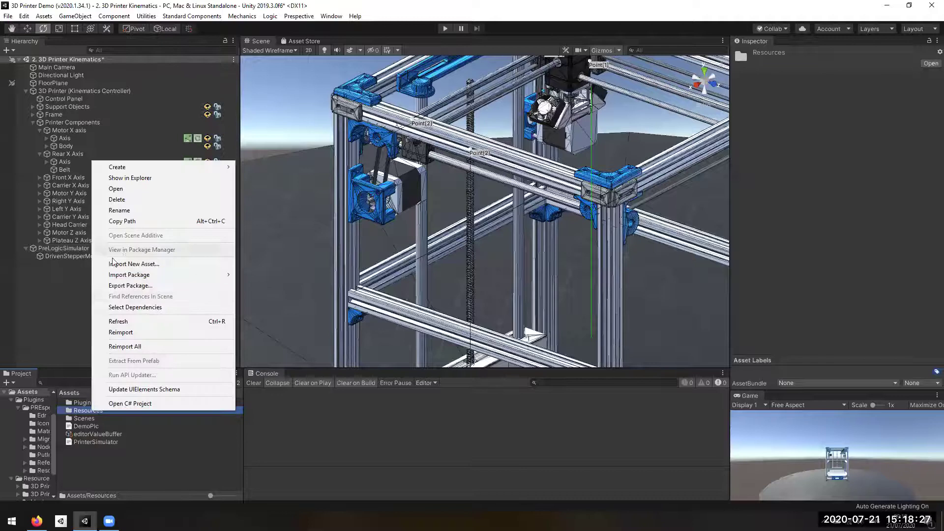
{"action": "left_click", "coordinate": [101, 246]}
{"action": "right_click", "coordinate": [88, 411]}
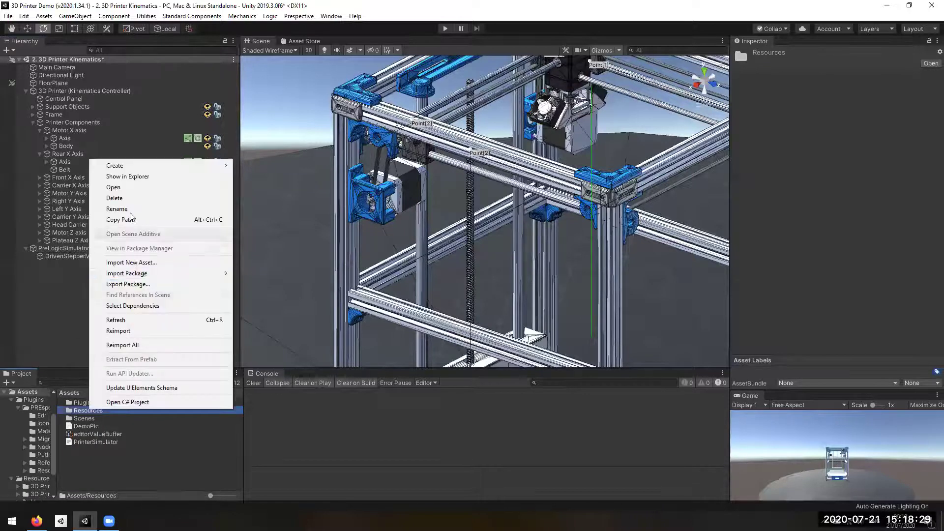
{"action": "left_click", "coordinate": [133, 178]}
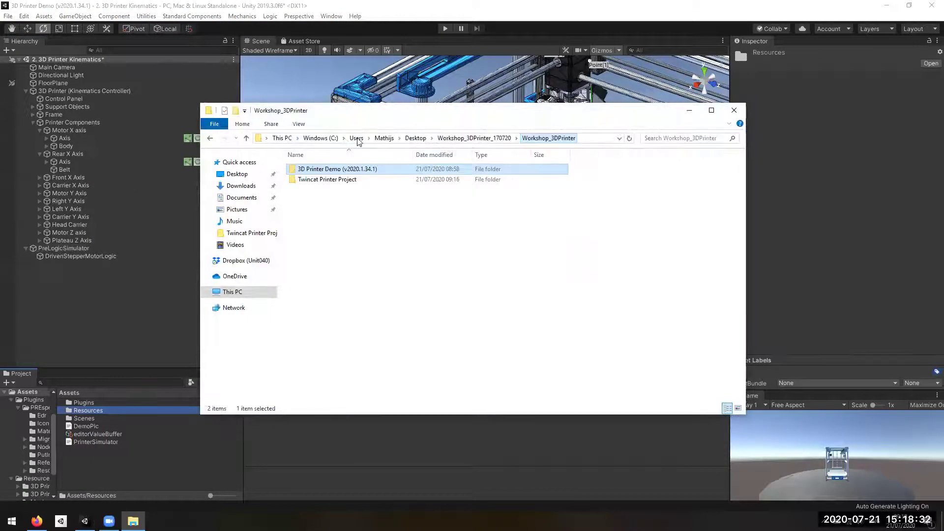
Step: Open PrinterProject.sln from the Twincat Printer Project folder in Visual Studio
{"action": "left_click", "coordinate": [344, 138]}
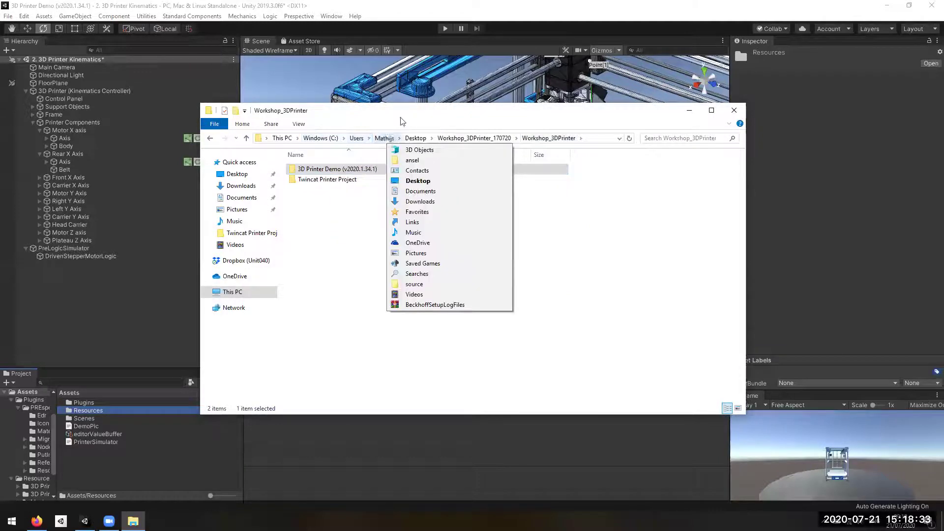
{"action": "double_click", "coordinate": [344, 180]}
{"action": "double_click", "coordinate": [340, 180]}
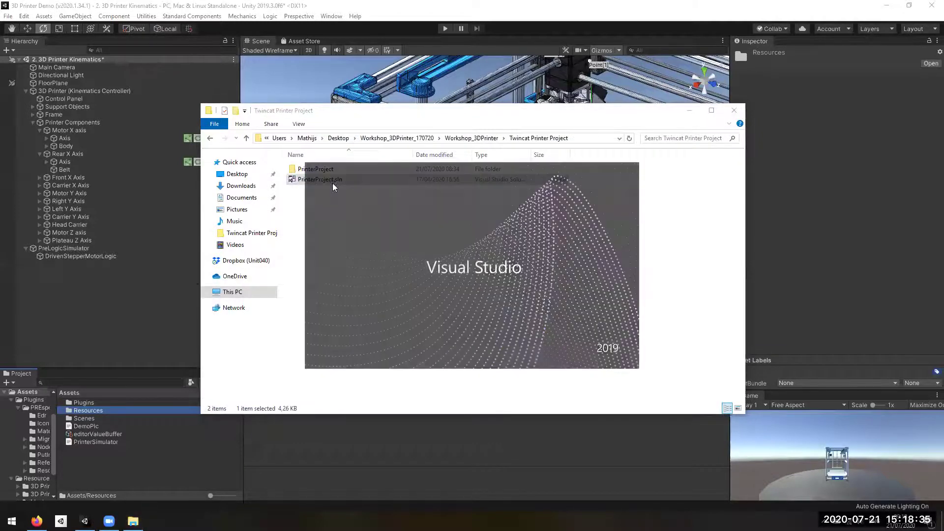
Step: Return to Unity and open the scene "2. 3D Printer Logic", saving the changes made in the Kinematics scene
{"action": "left_click", "coordinate": [109, 303]}
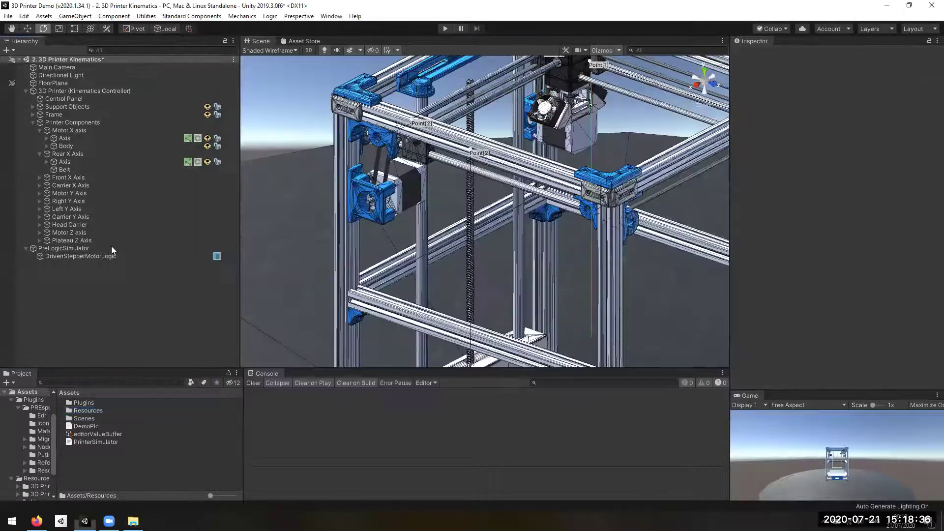
{"action": "double_click", "coordinate": [85, 418]}
{"action": "left_click", "coordinate": [117, 450]}
{"action": "double_click", "coordinate": [117, 449]}
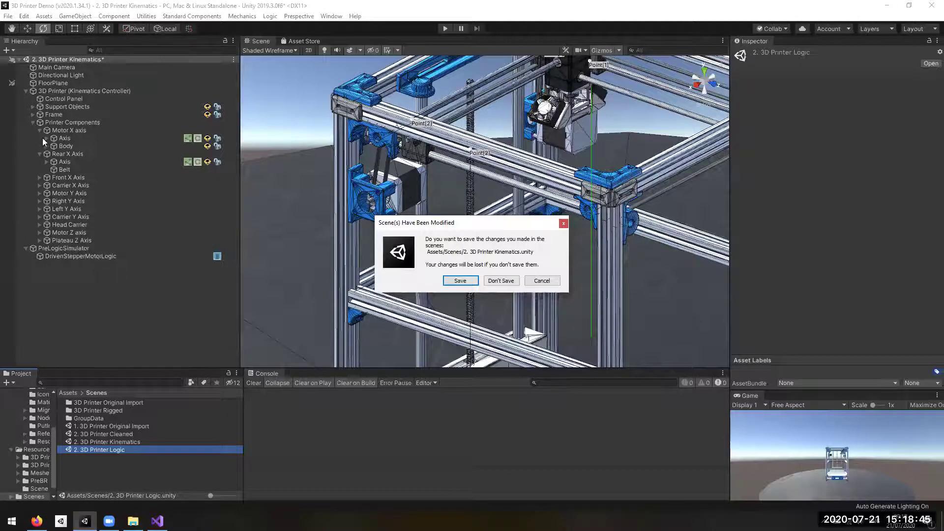
{"action": "key", "text": "Return"}
Step: Expand the Logic Simulator and inspect the components of its Motor X, Y and Z Axis objects
{"action": "left_click", "coordinate": [26, 98]}
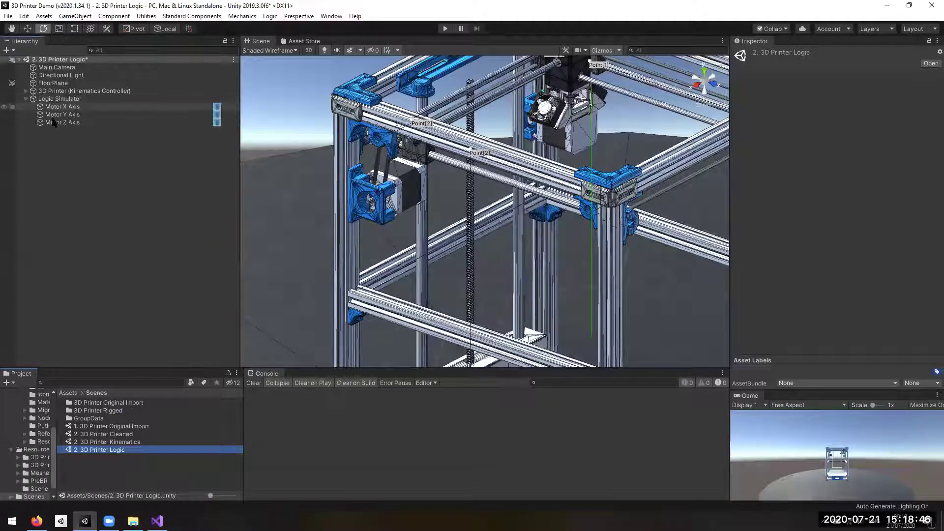
{"action": "left_click", "coordinate": [76, 107]}
{"action": "left_click", "coordinate": [82, 114]}
{"action": "left_click", "coordinate": [86, 121]}
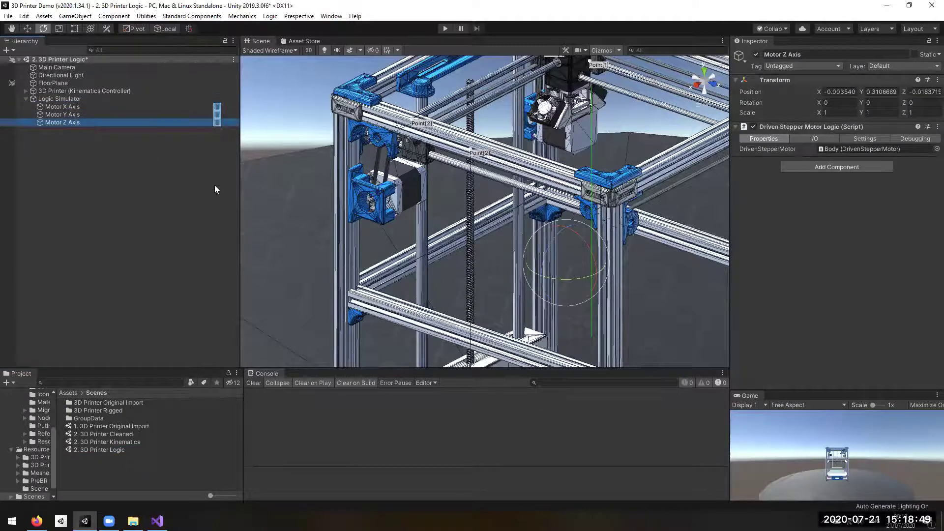
Step: Examine the printer's frame, vertical spindle and build plate in the scene from several sides and bring the whole machine into view
{"action": "left_click_drag", "start_coordinate": [403, 214], "coordinate": [418, 221], "text": "alt"}
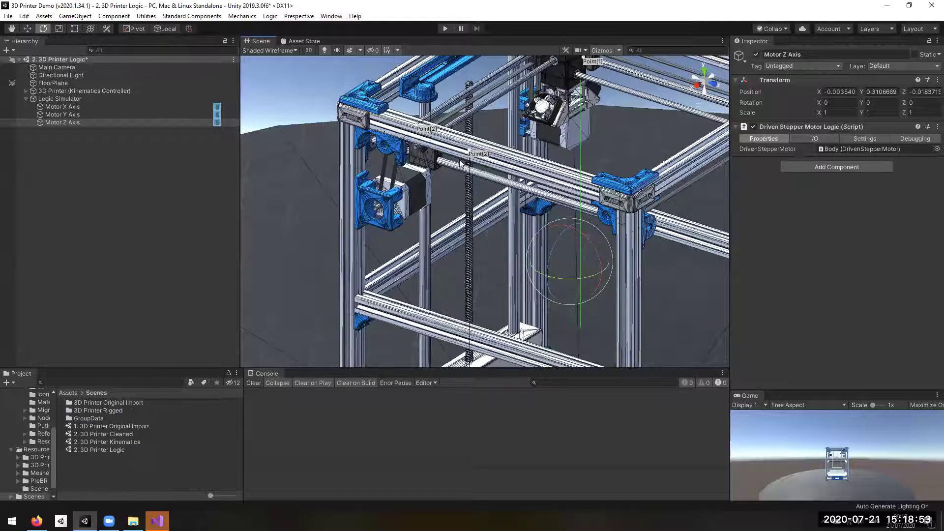
{"action": "left_click_drag", "start_coordinate": [393, 199], "coordinate": [514, 291], "text": "alt"}
{"action": "right_click_drag", "start_coordinate": [513, 291], "coordinate": [485, 222], "text": "alt"}
{"action": "scroll", "coordinate": [484, 222], "scroll_direction": "up", "scroll_amount": 4, "text": "alt"}
{"action": "scroll", "coordinate": [496, 147], "scroll_direction": "up", "scroll_amount": 5, "text": "alt"}
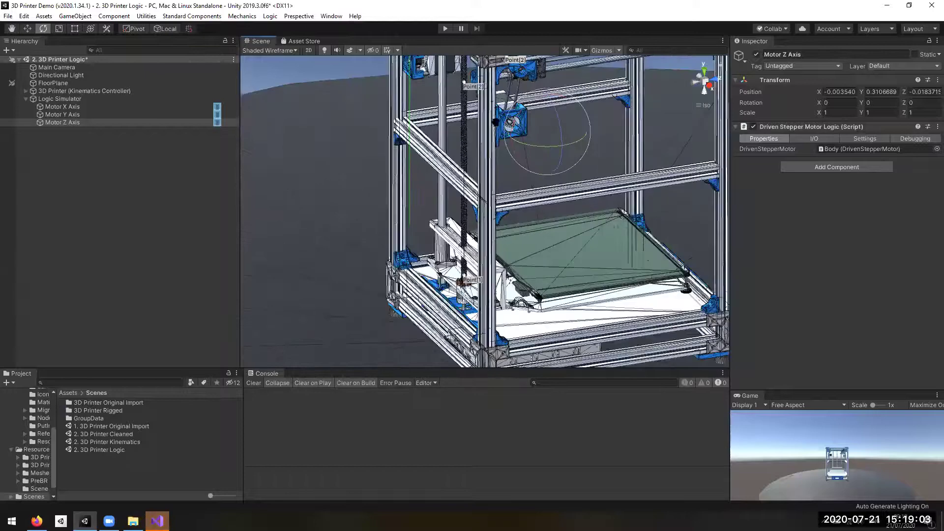
{"action": "right_click_drag", "start_coordinate": [498, 183], "coordinate": [461, 211]}
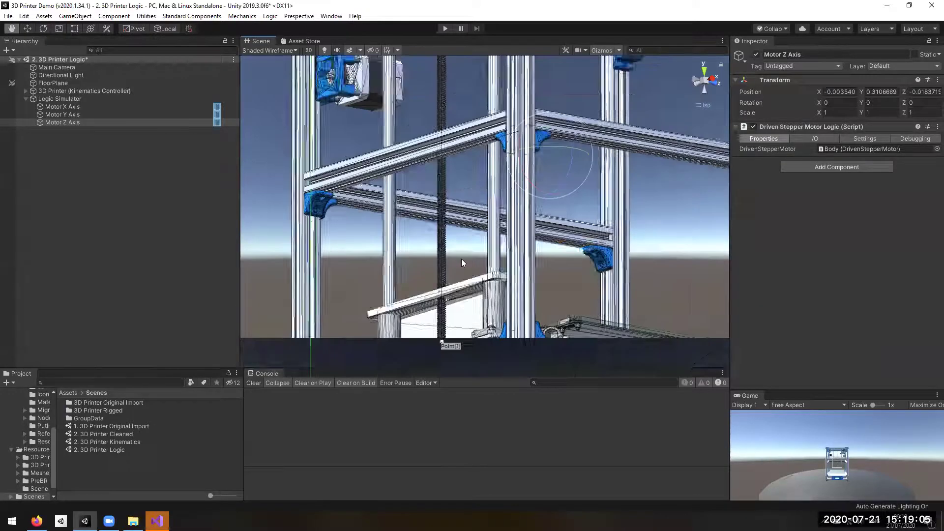
{"action": "middle_click_drag", "start_coordinate": [462, 259], "coordinate": [469, 118]}
{"action": "right_click_drag", "start_coordinate": [461, 259], "coordinate": [437, 330]}
{"action": "right_click_drag", "start_coordinate": [635, 195], "coordinate": [596, 142]}
{"action": "scroll", "coordinate": [596, 143], "scroll_direction": "down", "scroll_amount": 10}
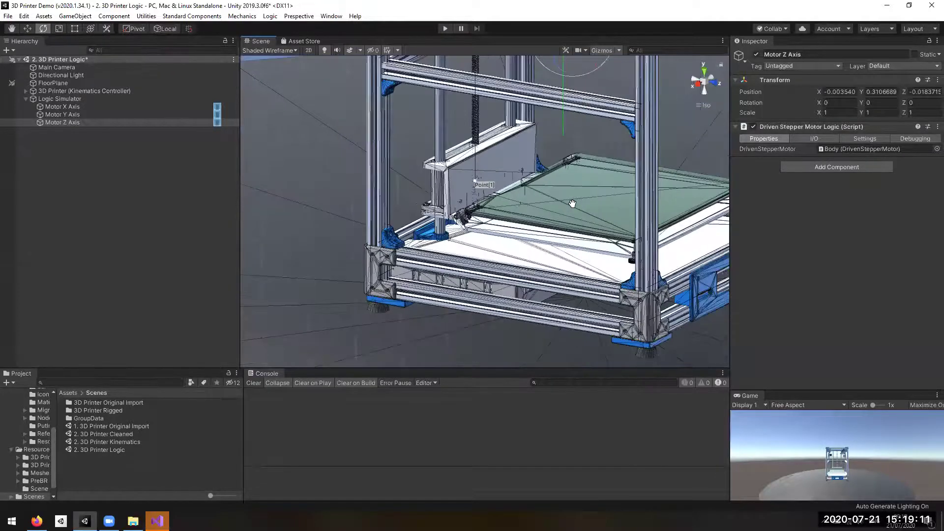
{"action": "key", "text": "e"}
{"action": "scroll", "coordinate": [498, 128], "scroll_direction": "down", "scroll_amount": 6}
{"action": "middle_click_drag", "start_coordinate": [455, 178], "coordinate": [418, 251]}
Step: Switch to Visual Studio, activate the TwinCAT configuration of PrinterProject and restart the TwinCAT system in Run Mode
{"action": "left_click", "coordinate": [156, 521]}
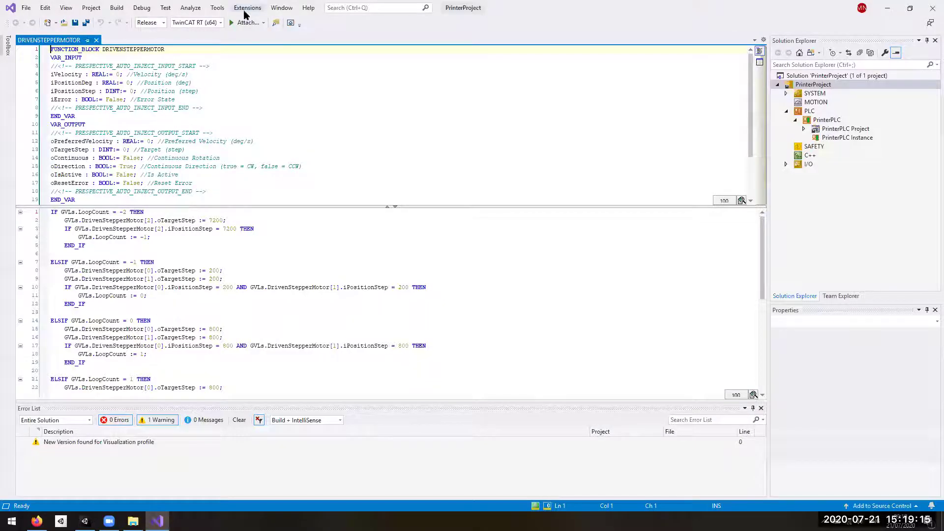
{"action": "left_click", "coordinate": [247, 8]}
{"action": "mouse_move", "coordinate": [274, 29]}
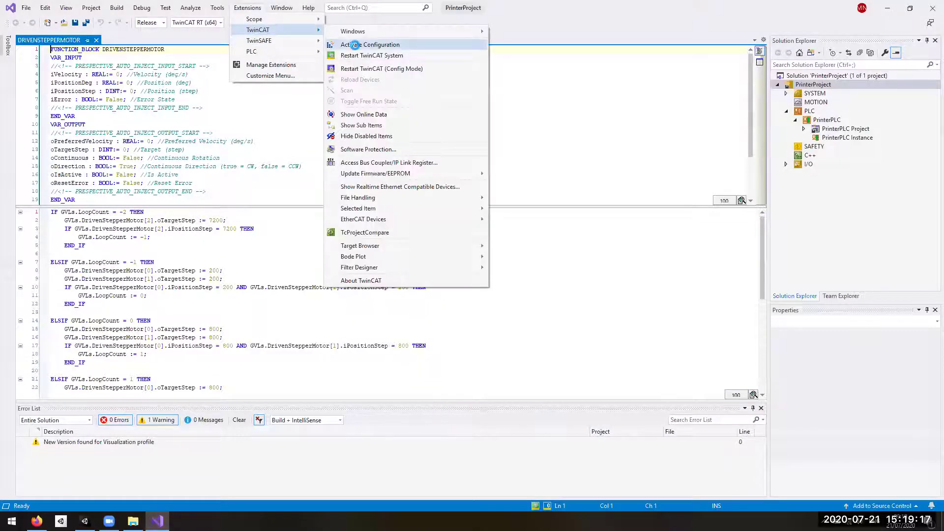
{"action": "left_click", "coordinate": [356, 43]}
{"action": "left_click", "coordinate": [484, 289]}
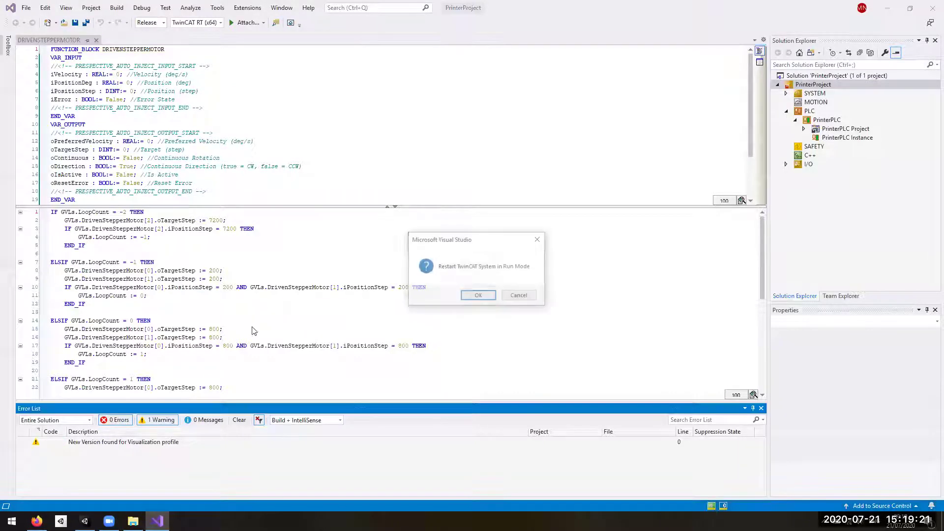
{"action": "left_click", "coordinate": [478, 297]}
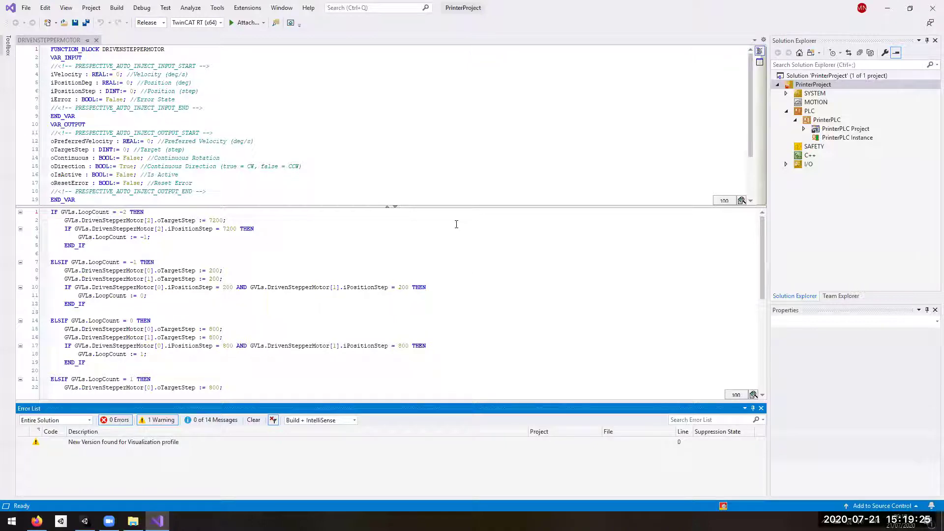
Step: Log in to the PLC from PrinterProject
{"action": "left_click", "coordinate": [259, 10]}
{"action": "mouse_move", "coordinate": [264, 52]}
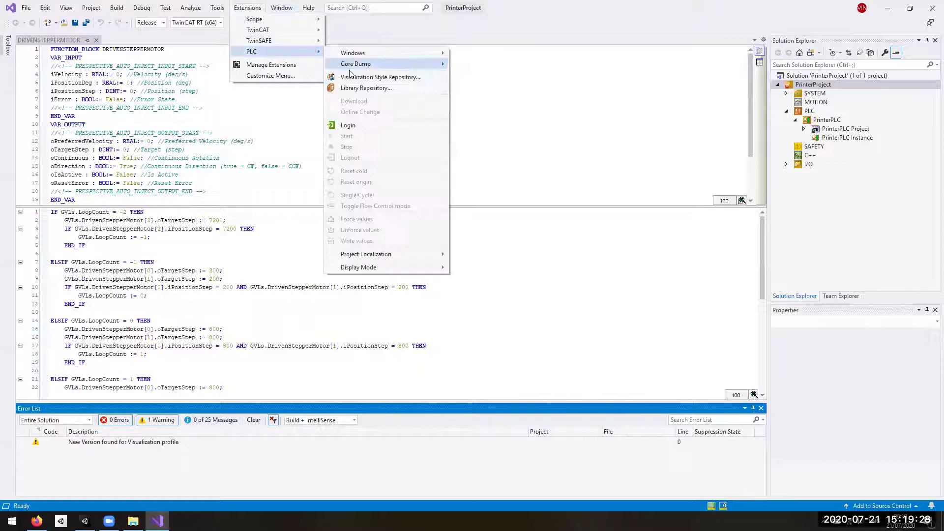
{"action": "left_click", "coordinate": [357, 126]}
Step: Perform a cold reset of the PLC and answer the confirmation dialog
{"action": "left_click", "coordinate": [247, 8]}
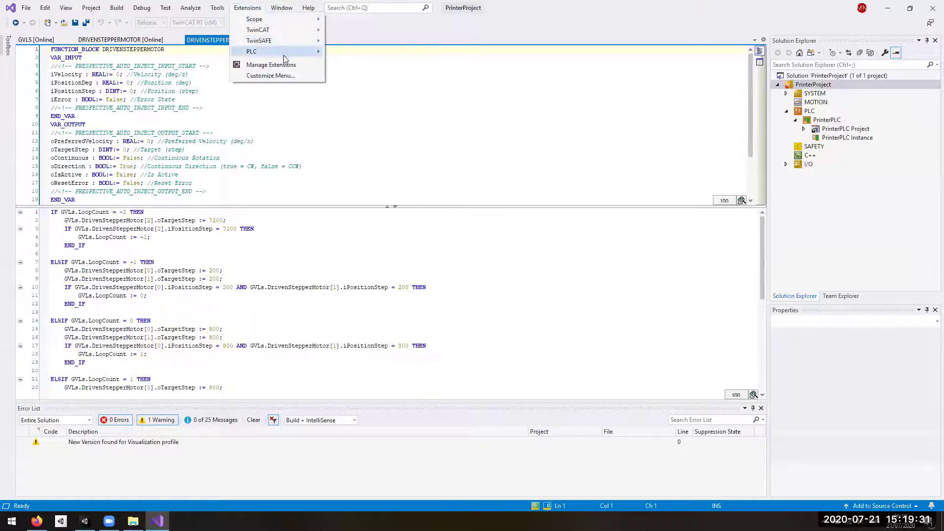
{"action": "mouse_move", "coordinate": [284, 52]}
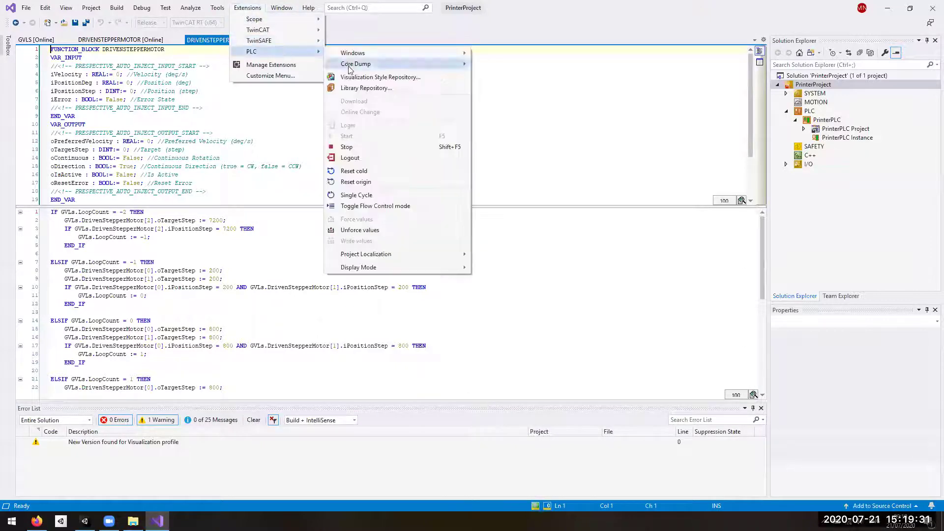
{"action": "left_click", "coordinate": [372, 171]}
{"action": "left_click", "coordinate": [505, 294]}
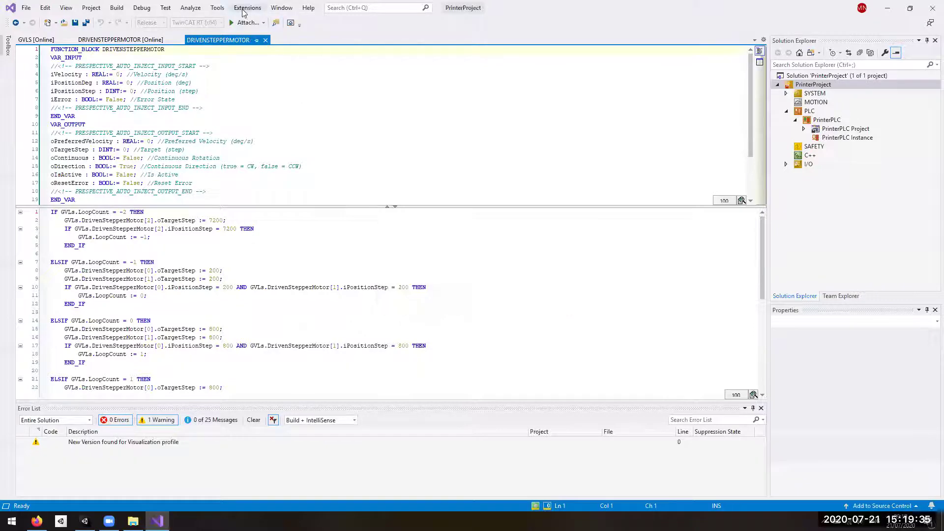
Step: Run the printer simulation in Unity and review the console messages about the TWINCAT_ADS connection and application start
{"action": "key", "text": "alt+Tab"}
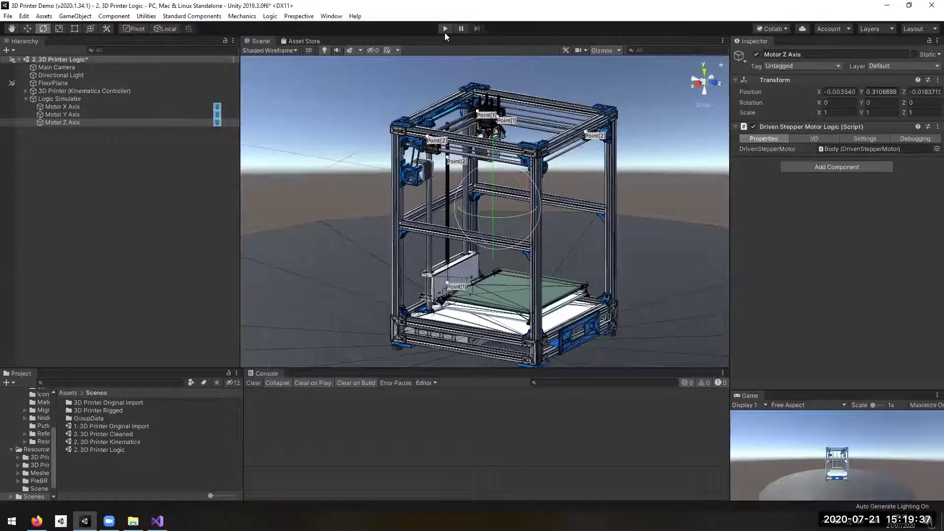
{"action": "left_click", "coordinate": [445, 33]}
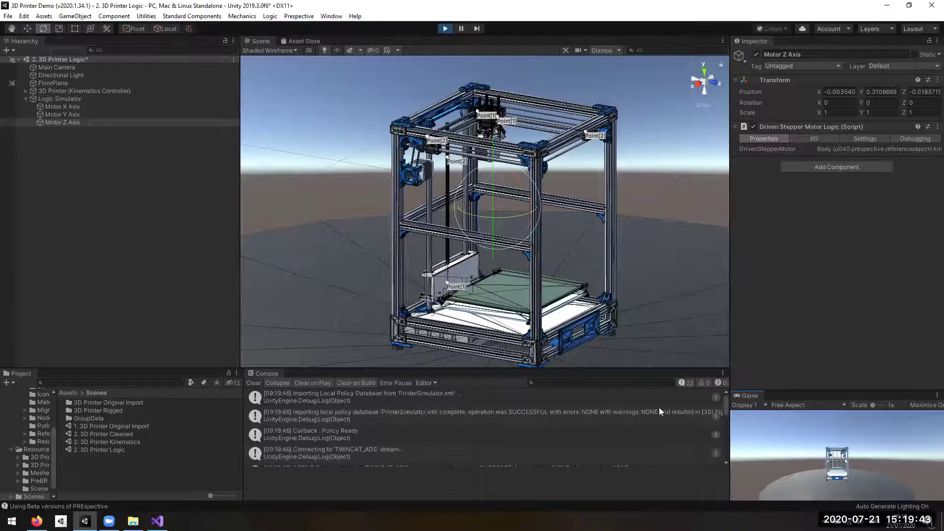
{"action": "left_click", "coordinate": [359, 452]}
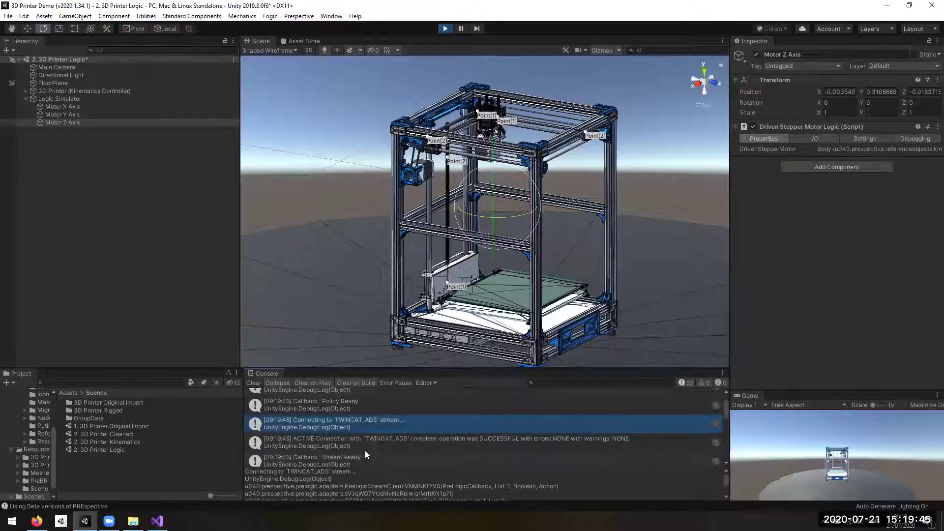
{"action": "scroll", "coordinate": [394, 434], "scroll_direction": "down", "scroll_amount": 2}
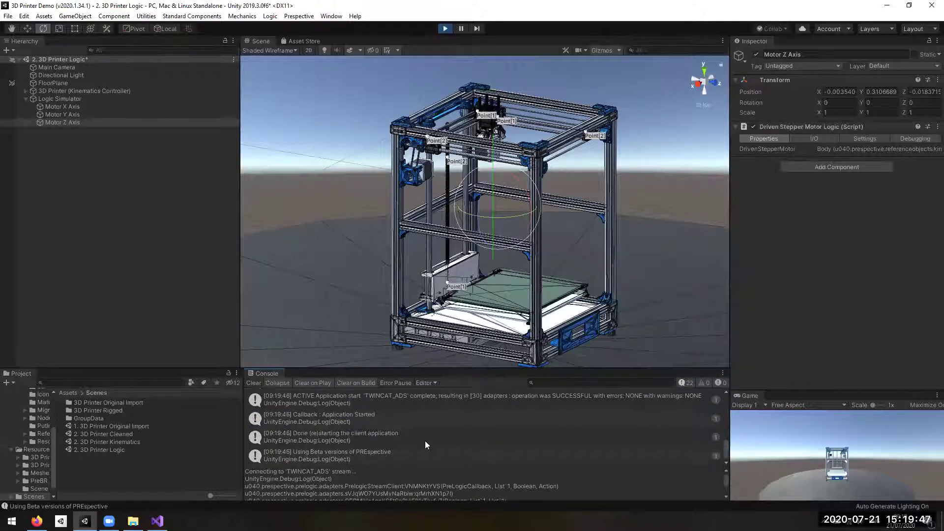
{"action": "left_click", "coordinate": [345, 406]}
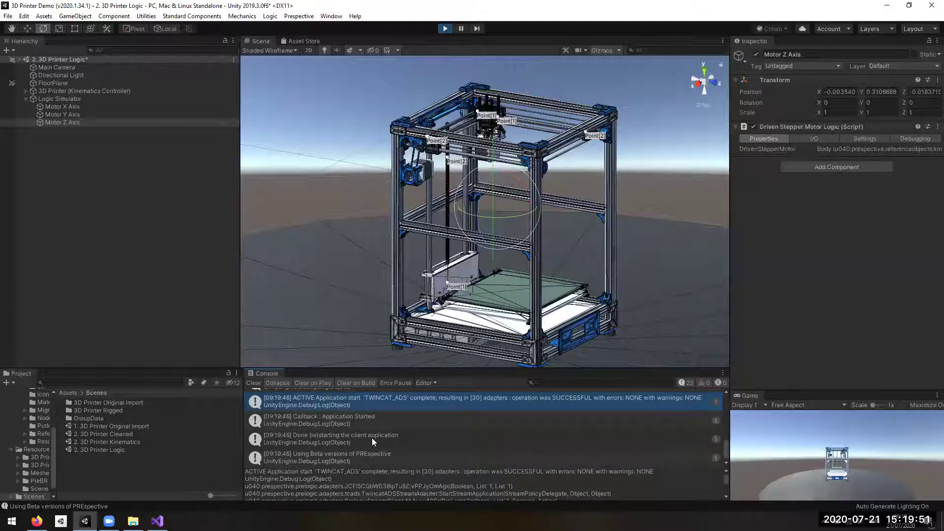
{"action": "key", "text": "Down"}
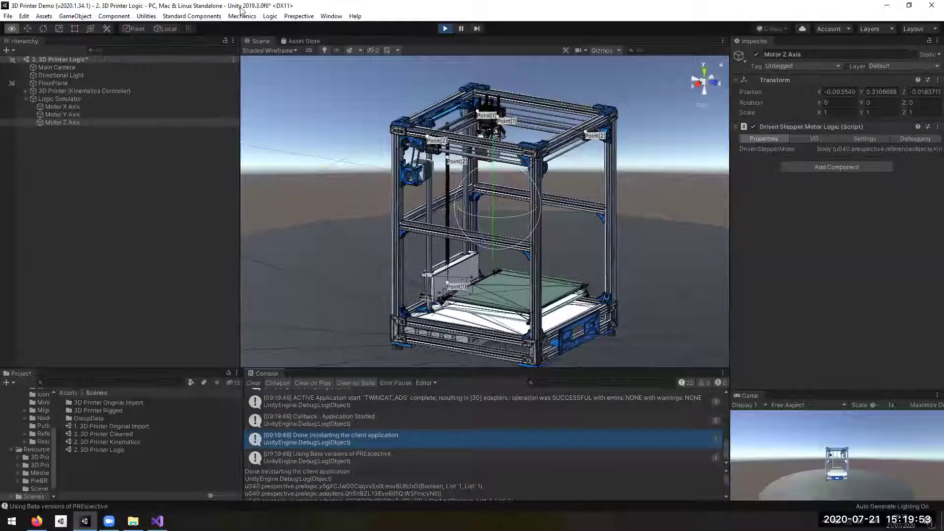
Step: Compare the DRIVENSTEPPERMOTOR code in Visual Studio with the running printer simulation in Unity
{"action": "key", "text": "alt+Tab"}
{"action": "left_click", "coordinate": [184, 149]}
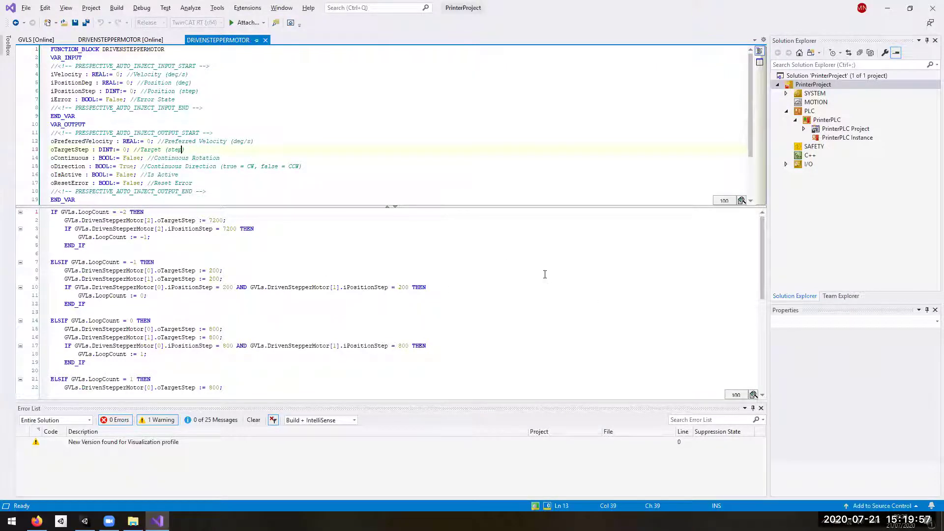
{"action": "key", "text": "alt+Tab"}
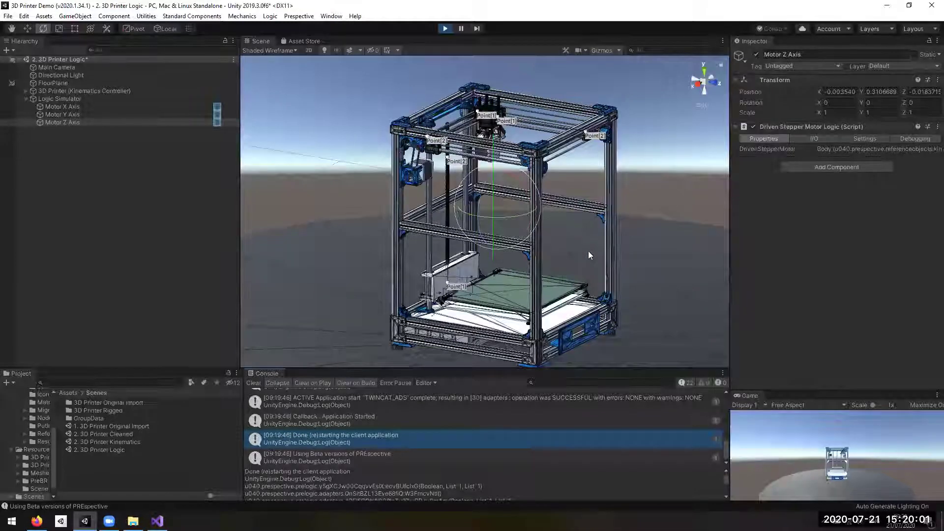
{"action": "key", "text": "alt+Tab"}
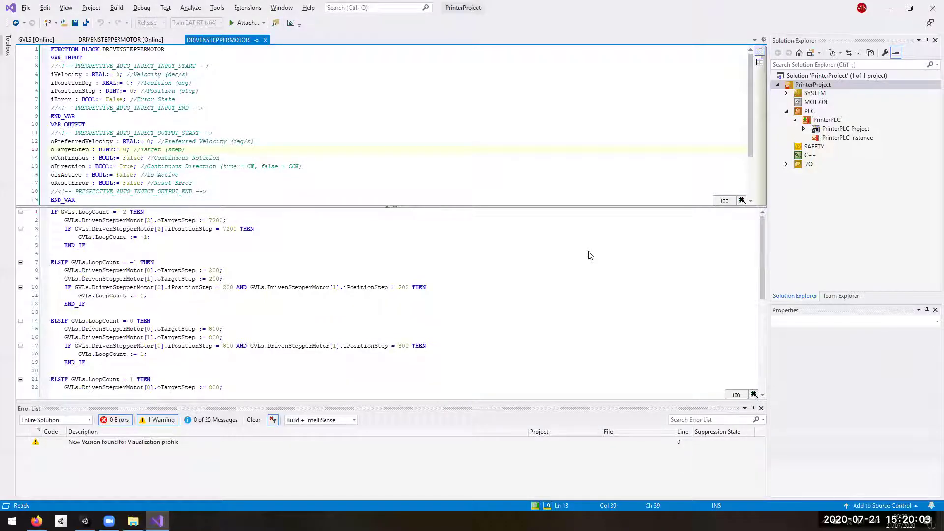
{"action": "key", "text": "alt+Tab"}
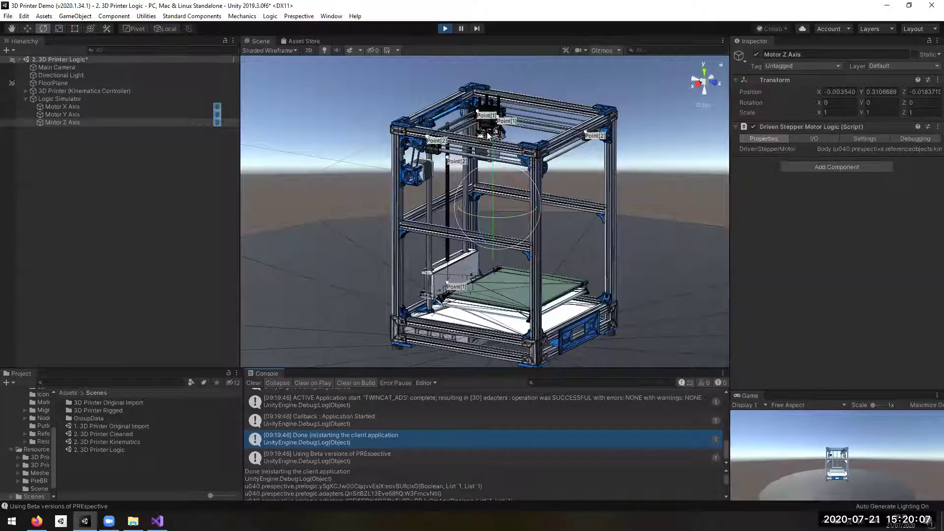
Step: Examine the moving build plate and print head of the PLC-driven printer from several angles
{"action": "right_click_drag", "start_coordinate": [563, 149], "coordinate": [512, 168]}
{"action": "right_click_drag", "start_coordinate": [508, 124], "coordinate": [511, 117]}
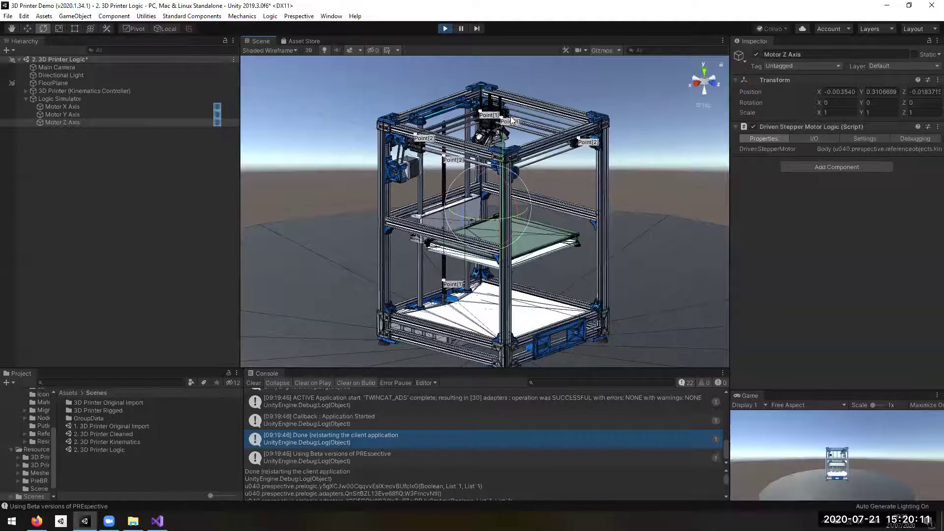
{"action": "scroll", "coordinate": [511, 119], "scroll_direction": "up", "scroll_amount": 3}
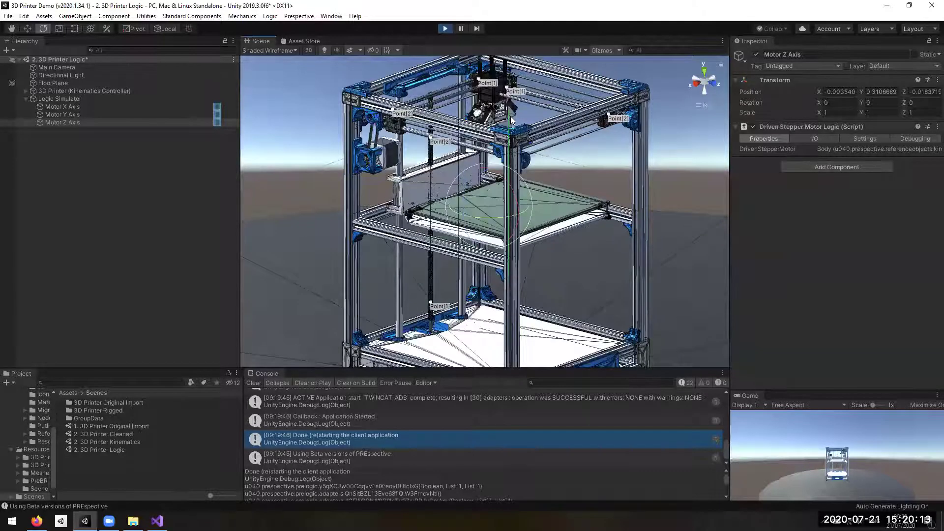
{"action": "right_click_drag", "start_coordinate": [409, 209], "coordinate": [543, 250]}
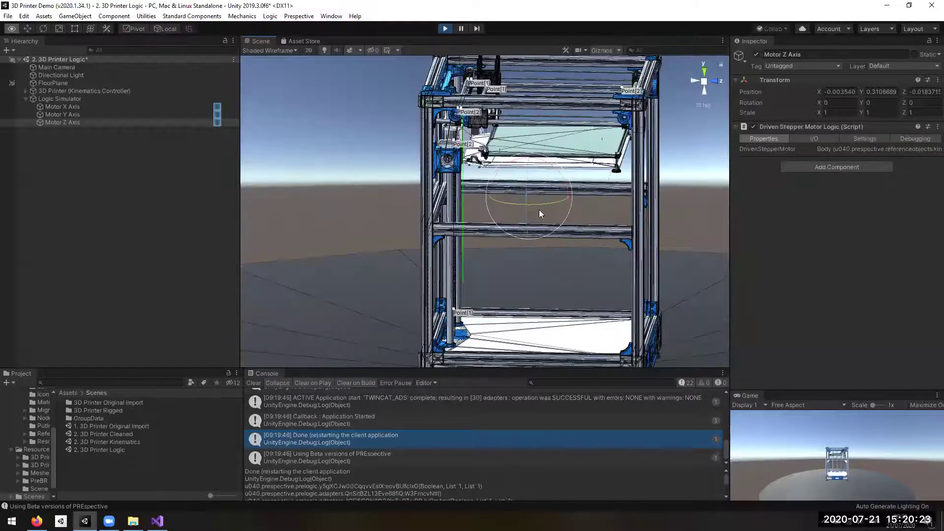
{"action": "right_click_drag", "start_coordinate": [500, 210], "coordinate": [526, 218]}
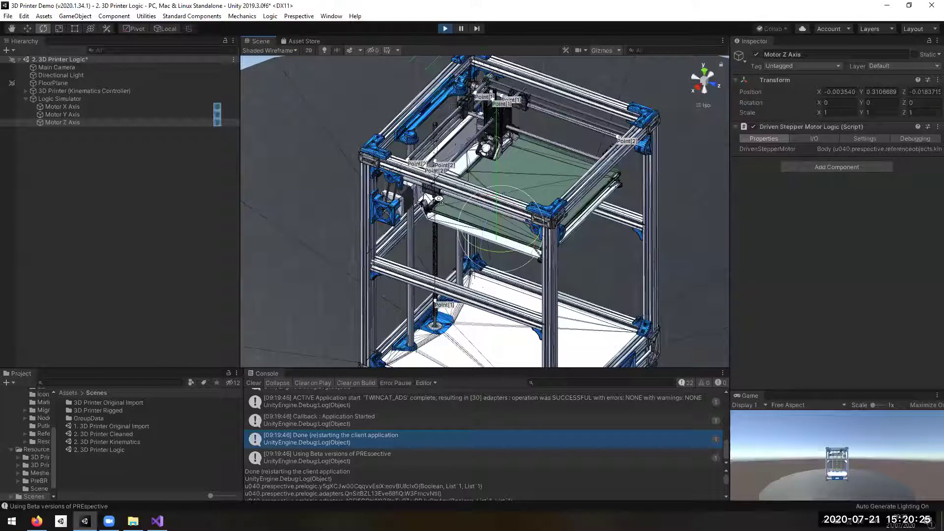
{"action": "right_click_drag", "start_coordinate": [419, 175], "coordinate": [616, 240]}
{"action": "left_click_drag", "start_coordinate": [617, 242], "coordinate": [611, 235], "text": "alt"}
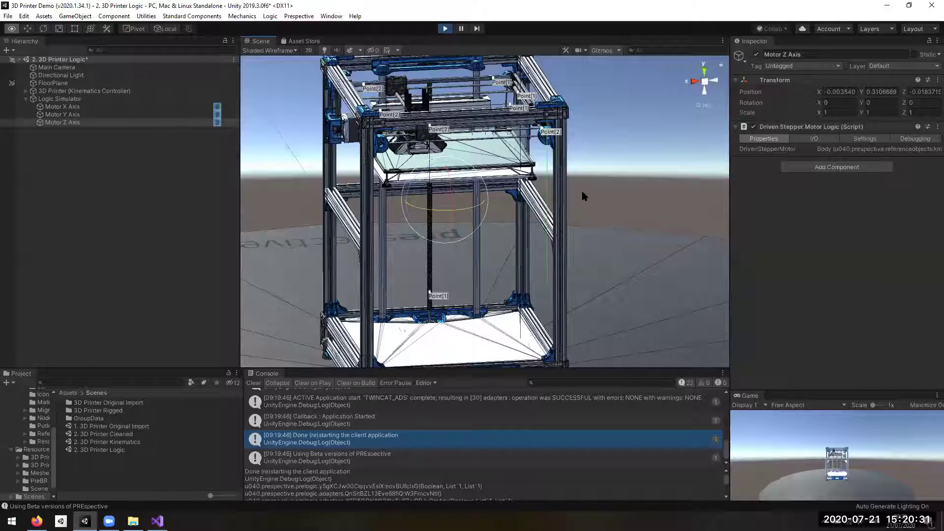
{"action": "left_click_drag", "start_coordinate": [584, 197], "coordinate": [185, 336], "text": "alt"}
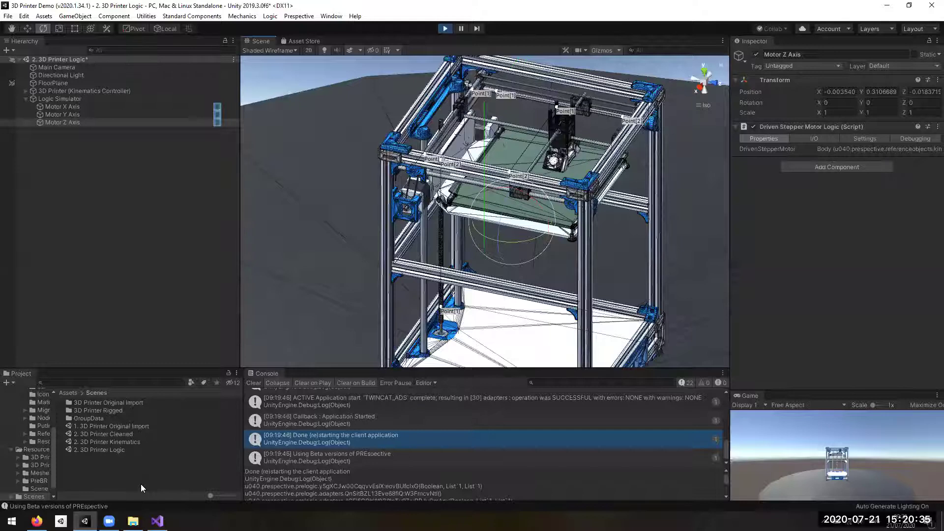
{"action": "left_click_drag", "start_coordinate": [334, 54], "coordinate": [332, 46], "text": "alt"}
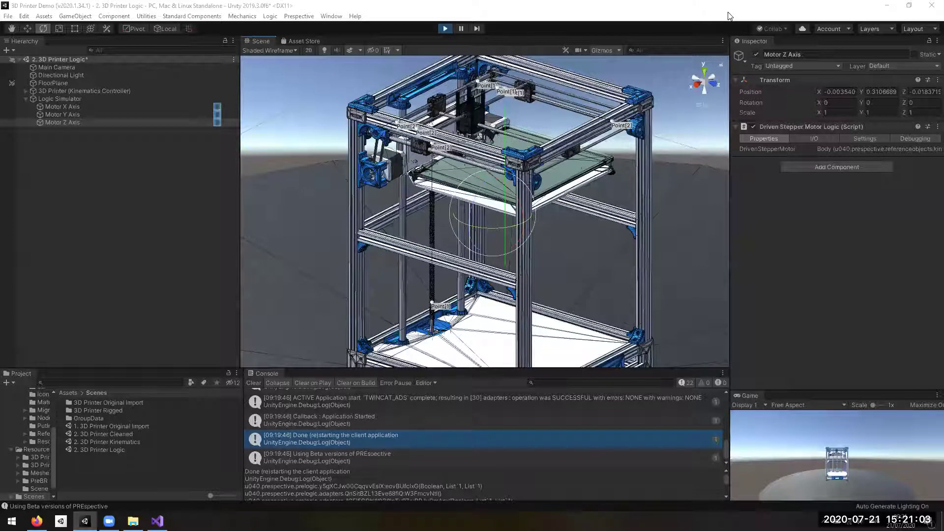
Step: Clear all messages from the console while the printer simulation runs
{"action": "left_click", "coordinate": [253, 383]}
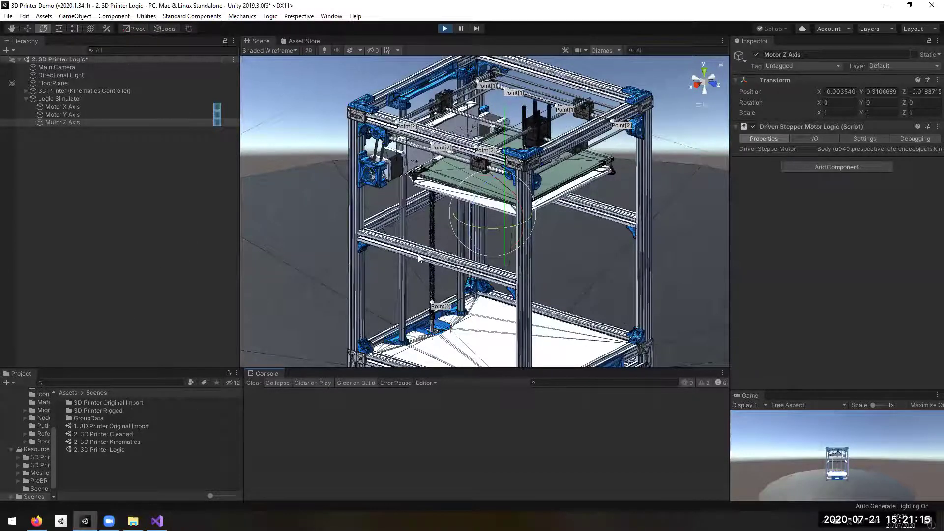
{"action": "left_click_drag", "start_coordinate": [485, 258], "coordinate": [573, 249], "text": "alt"}
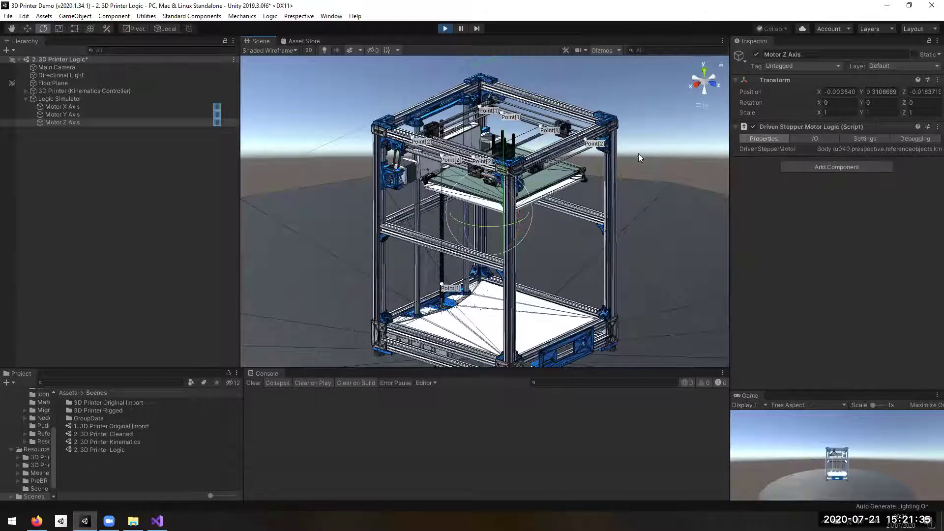
Step: Search the Unity Asset Store for Prespective
{"action": "left_click", "coordinate": [304, 41]}
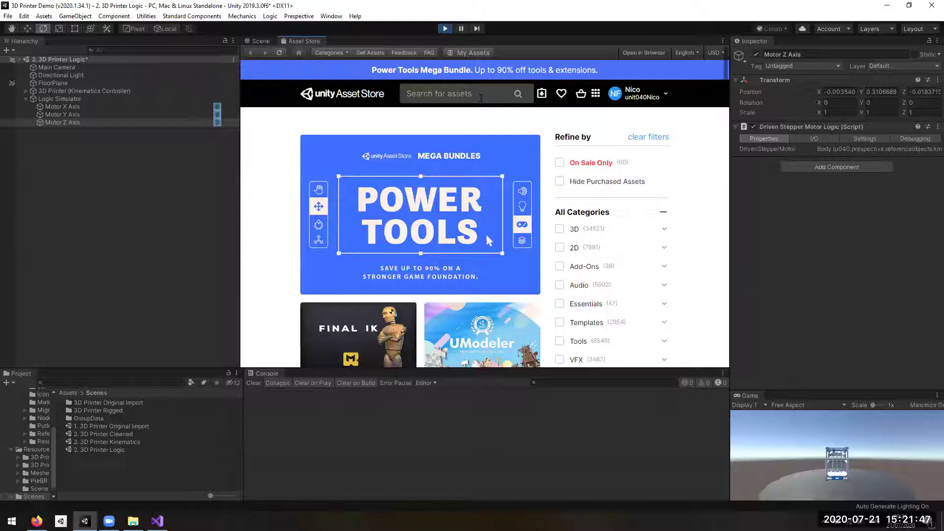
{"action": "left_click", "coordinate": [481, 98]}
{"action": "type", "text": "Prespectiv"}
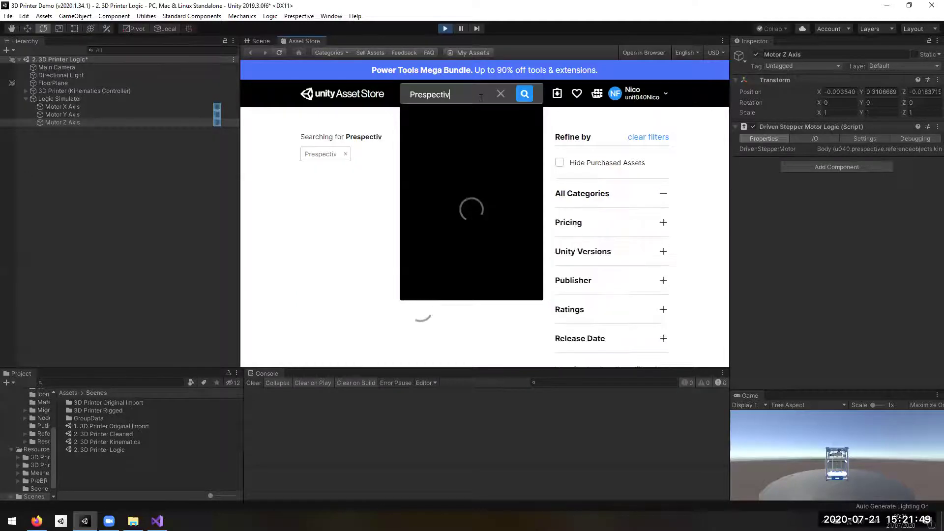
{"action": "type", "text": "e"}
{"action": "key", "text": "Return"}
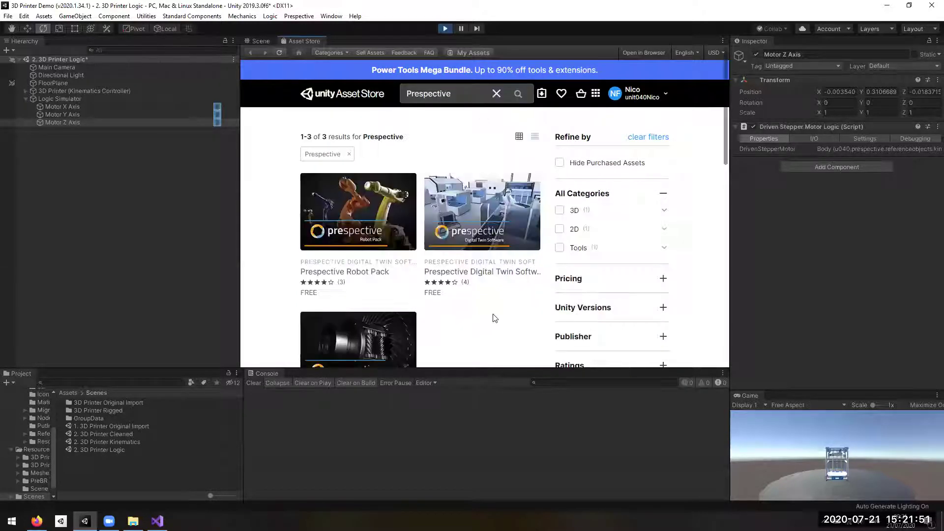
Step: Open the Prespective Digital Twin Software asset and review its description, version details and license key and Academy links
{"action": "scroll", "coordinate": [512, 305], "scroll_direction": "down", "scroll_amount": 1}
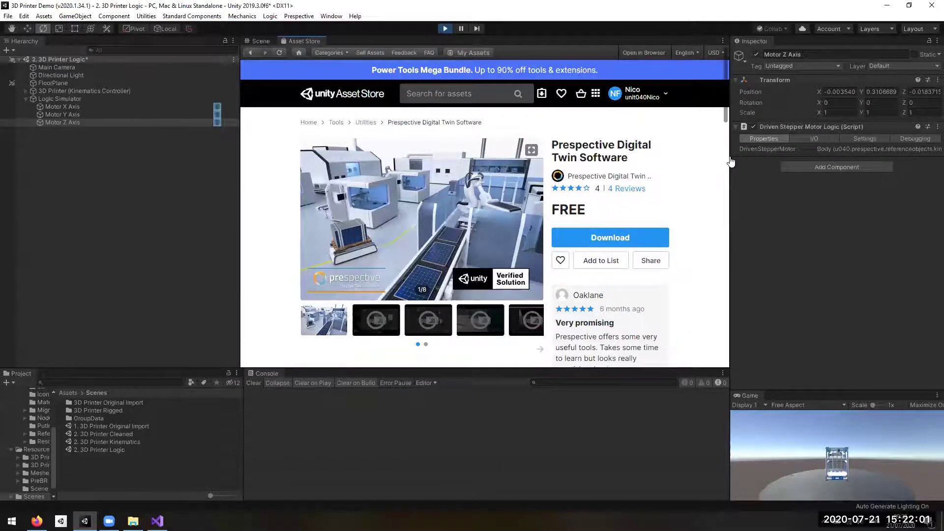
{"action": "scroll", "coordinate": [728, 160], "scroll_direction": "down", "scroll_amount": 2}
{"action": "scroll", "coordinate": [733, 174], "scroll_direction": "down", "scroll_amount": 3}
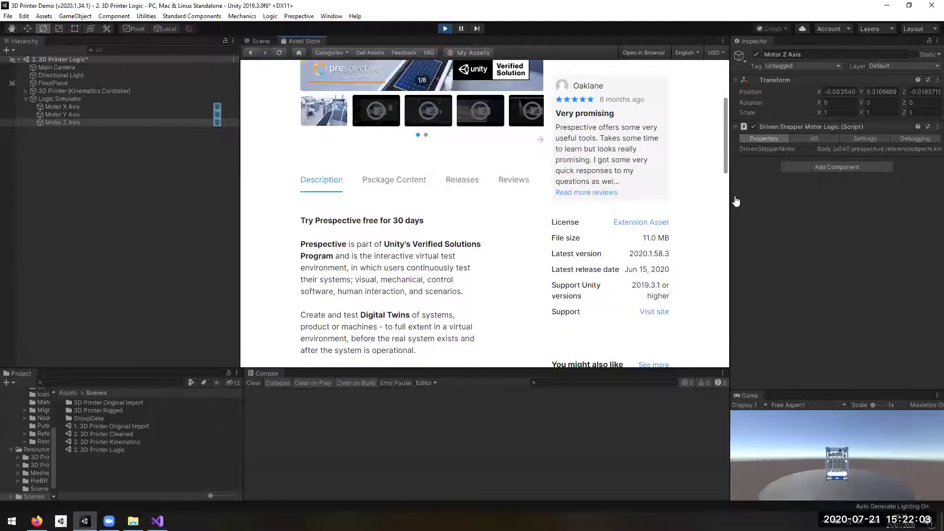
{"action": "scroll", "coordinate": [737, 201], "scroll_direction": "down", "scroll_amount": 4}
{"action": "scroll", "coordinate": [738, 236], "scroll_direction": "down", "scroll_amount": 5}
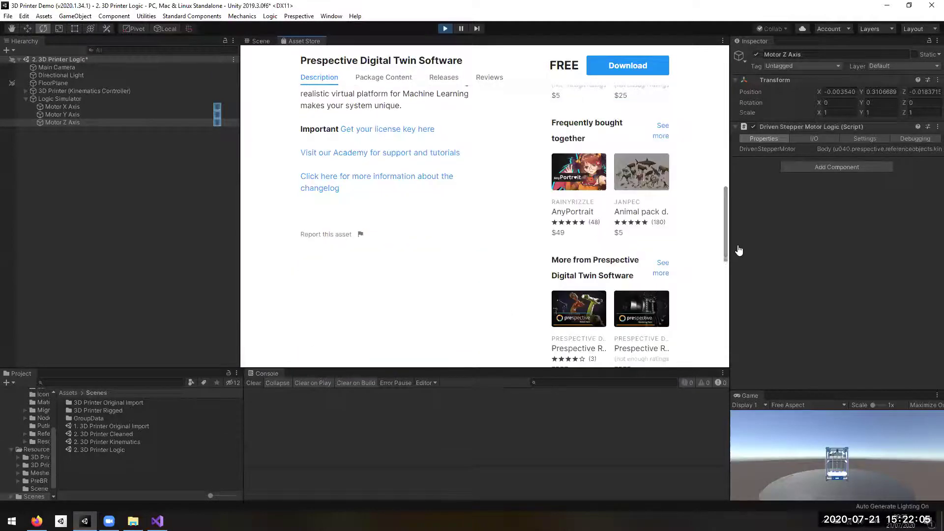
{"action": "scroll", "coordinate": [739, 251], "scroll_direction": "down", "scroll_amount": 1}
{"action": "left_click_drag", "start_coordinate": [740, 251], "coordinate": [729, 110]}
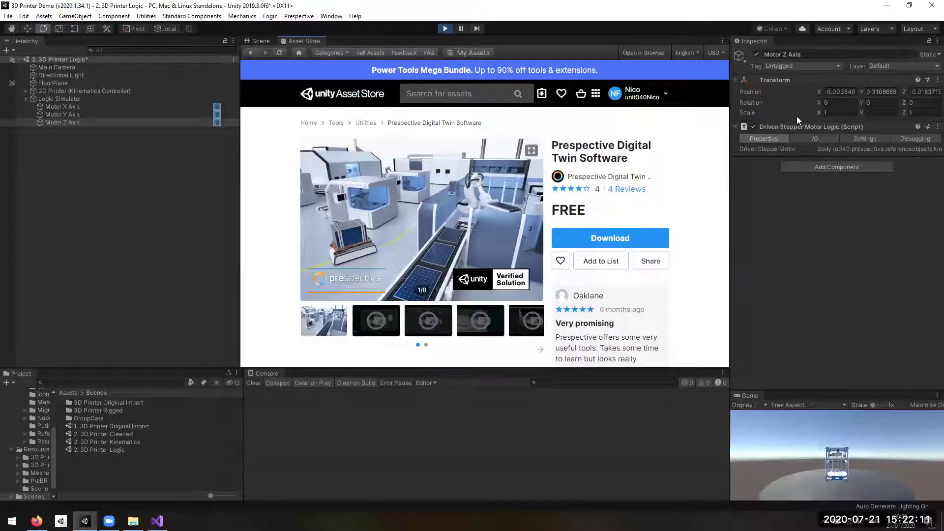
Step: Return to the running printer in the scene view and deselect Motor Z Axis
{"action": "left_click", "coordinate": [259, 41]}
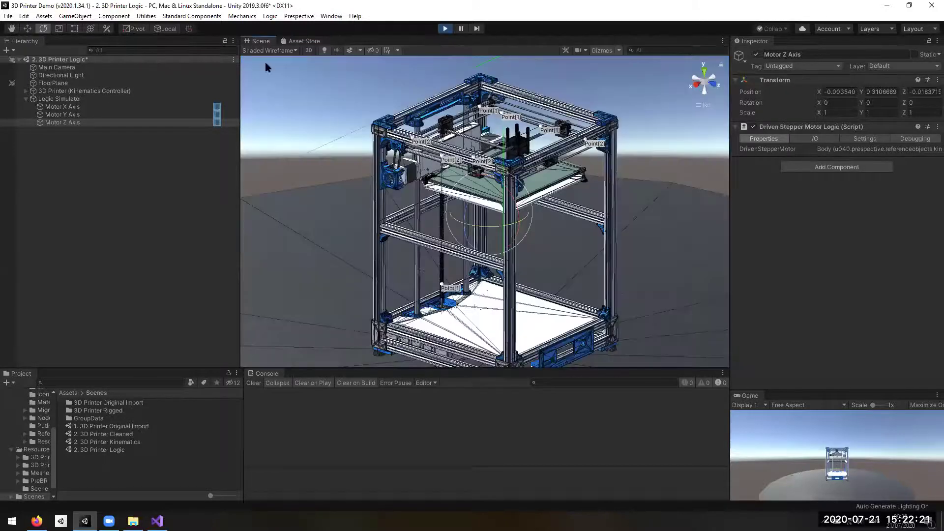
{"action": "left_click", "coordinate": [169, 268]}
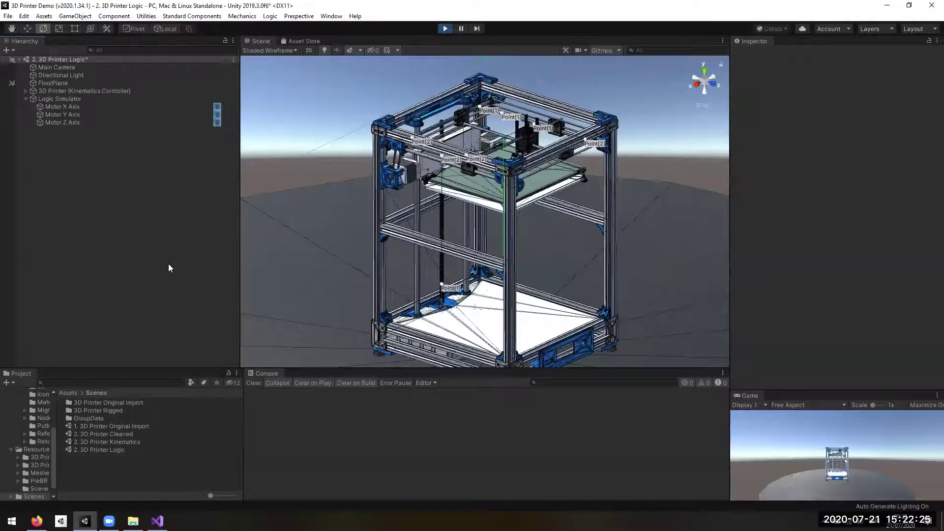